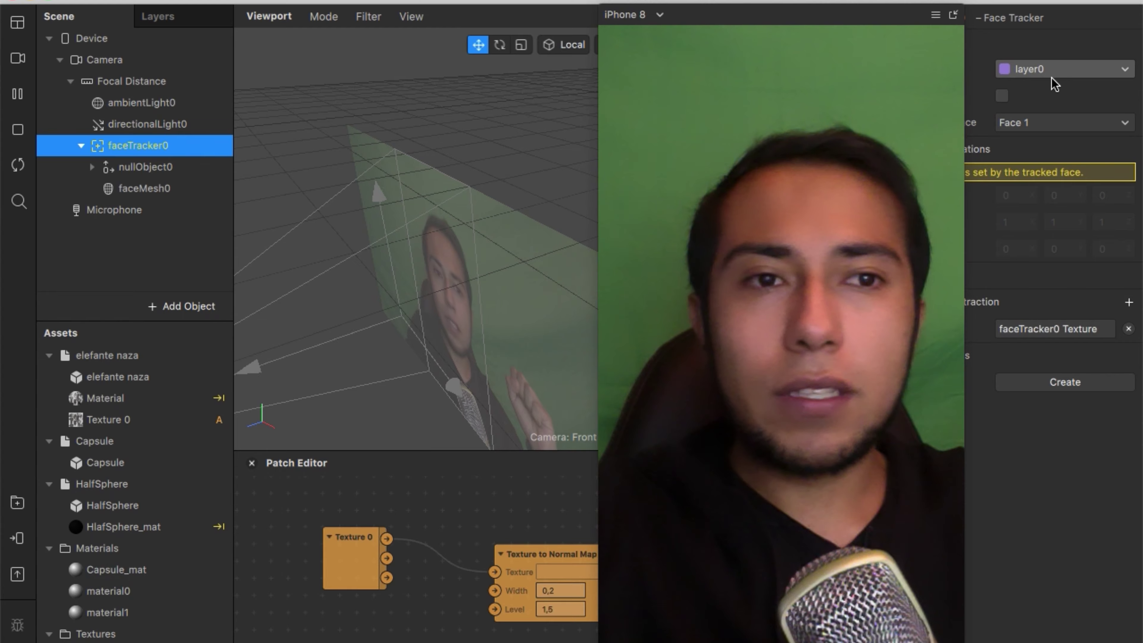
Show the elephant mask on faceTracker0 and open the mask Material's properties.
click(1002, 96)
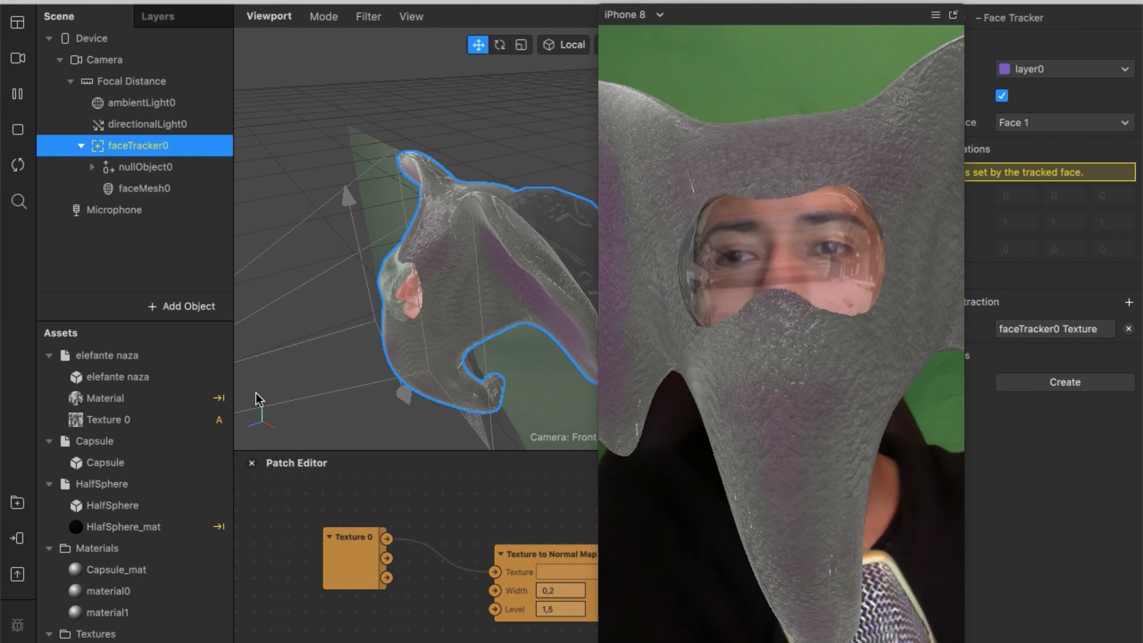
click(137, 398)
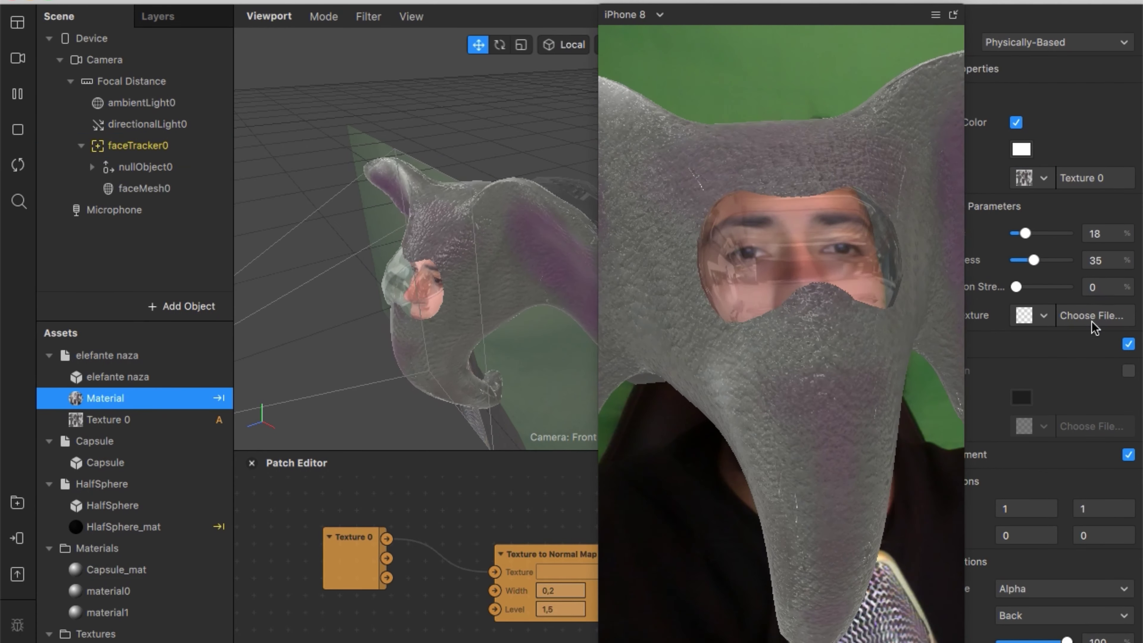
Enable Normal on the material and delete the Material and HlafSphere_mat patches.
click(1130, 345)
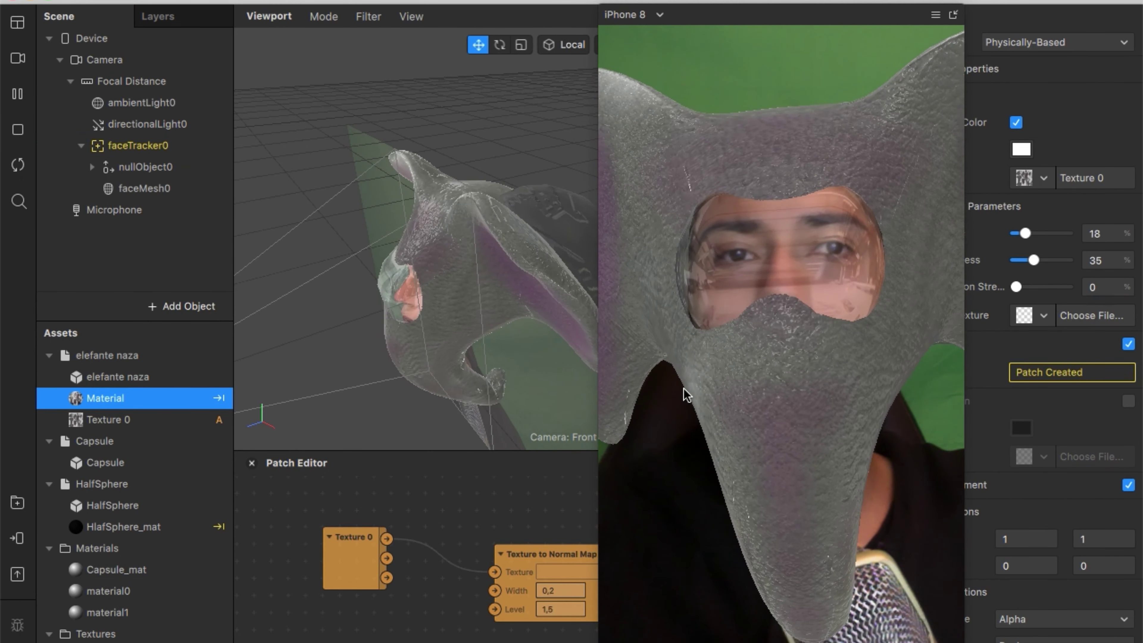
scroll(475, 506, right, 3)
scroll(476, 506, right, 4)
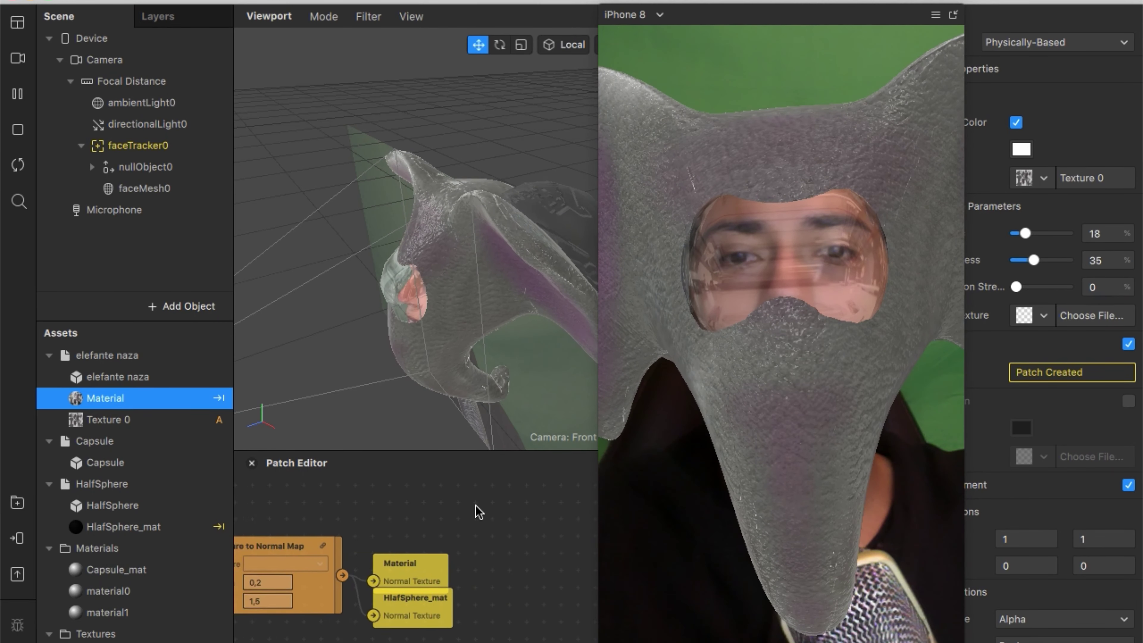
scroll(476, 506, left, 3)
drag(477, 522, 549, 630)
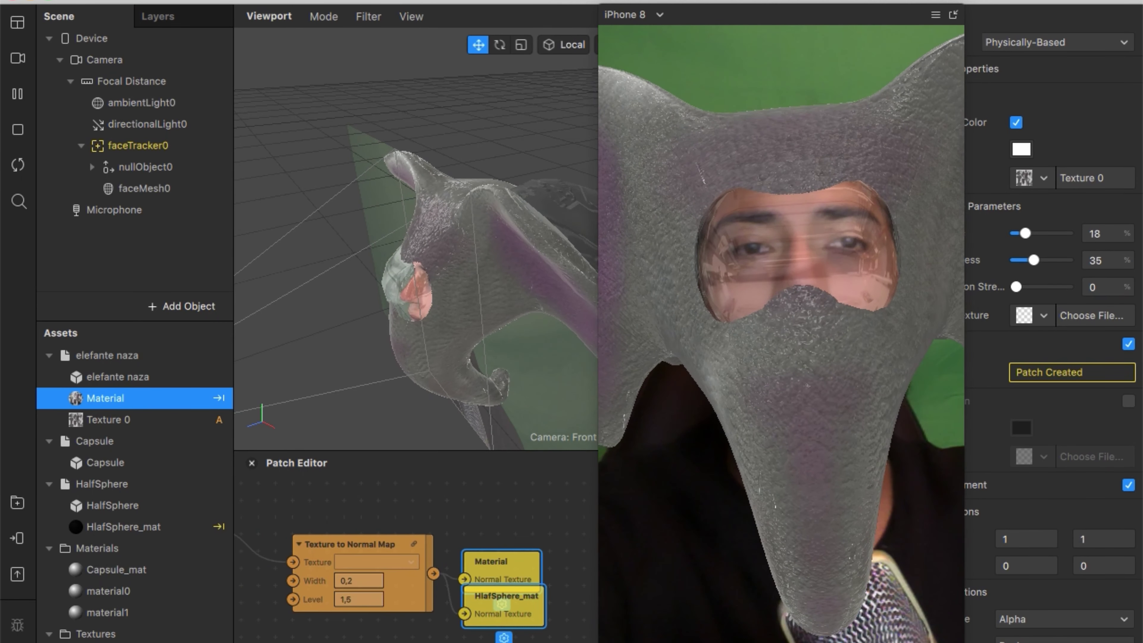
key(Delete)
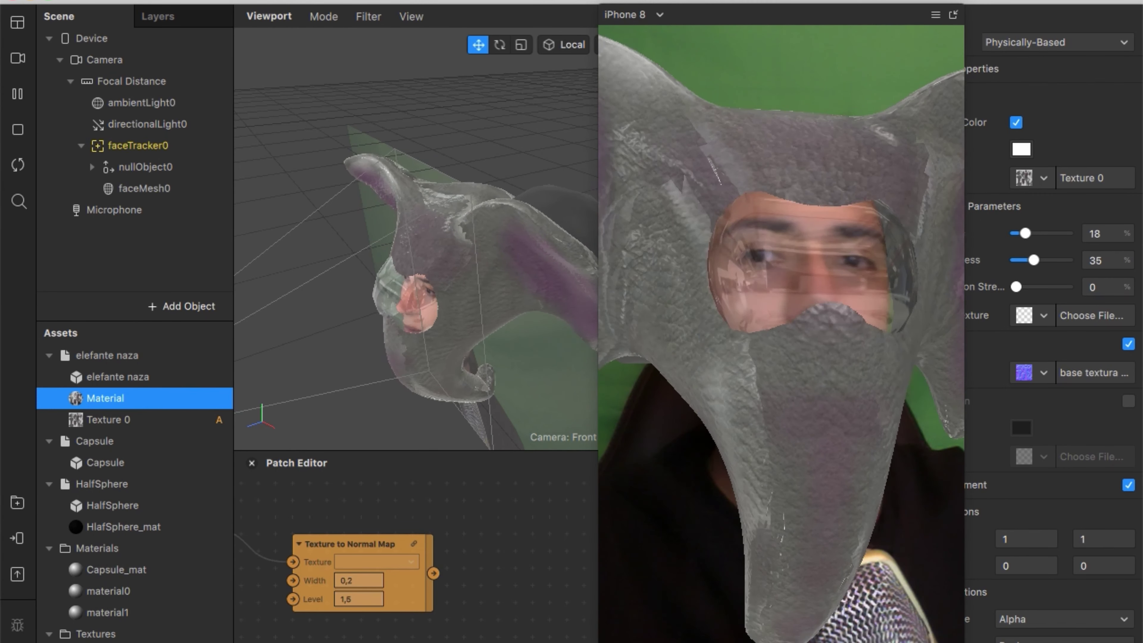
Create a Normal Texture patch and wire Texture to Normal Map output into it.
scroll(1016, 358, down, 1)
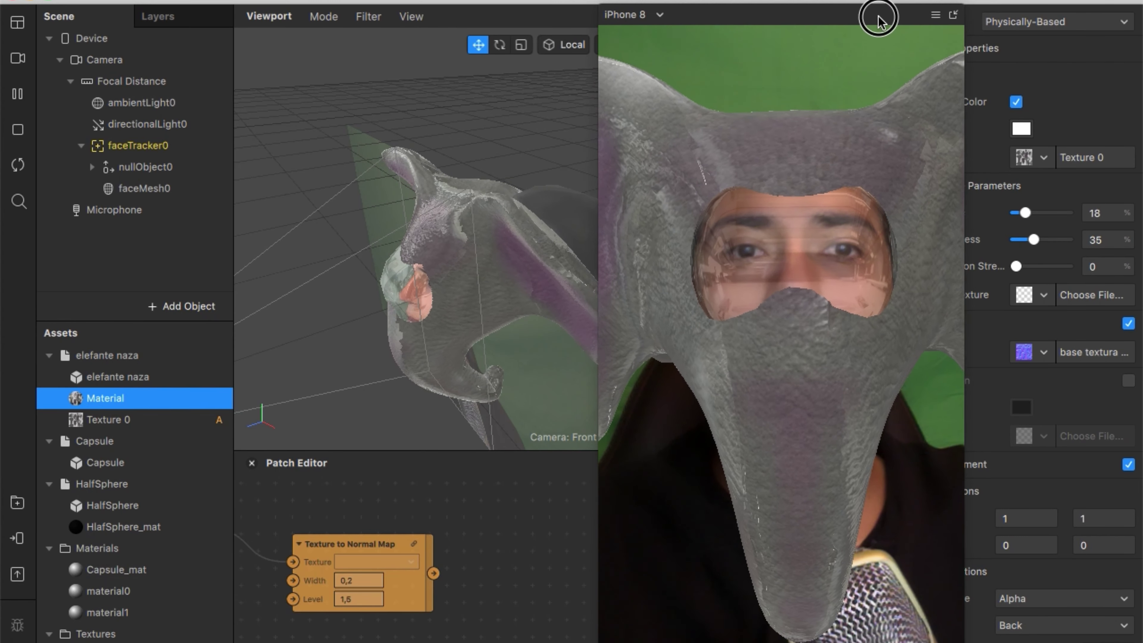
drag(878, 18, 815, 2)
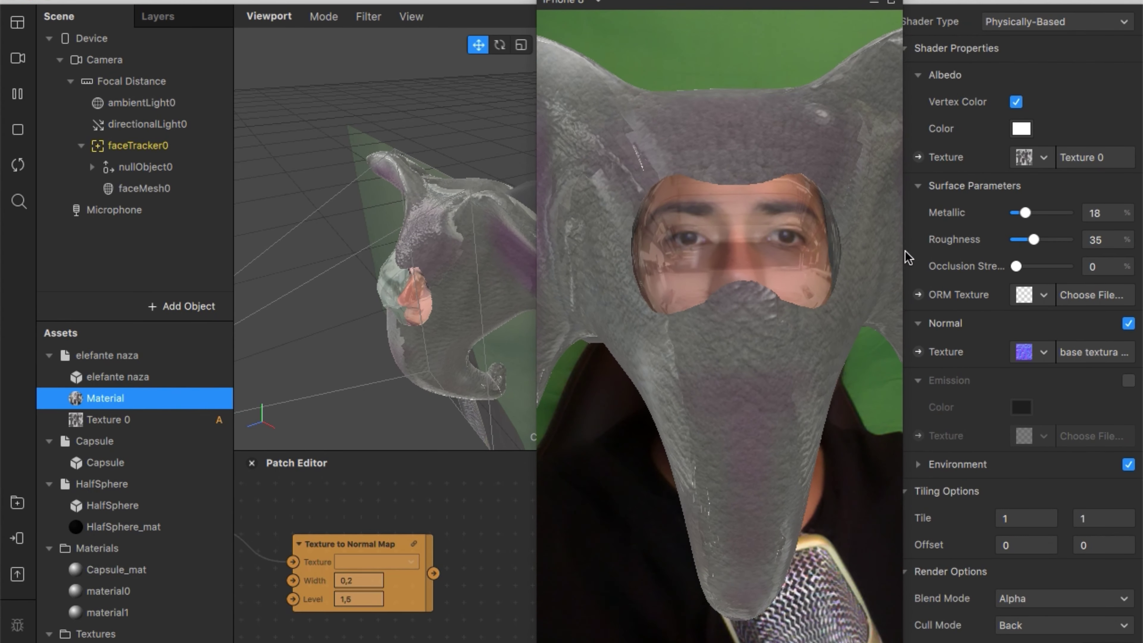
click(920, 353)
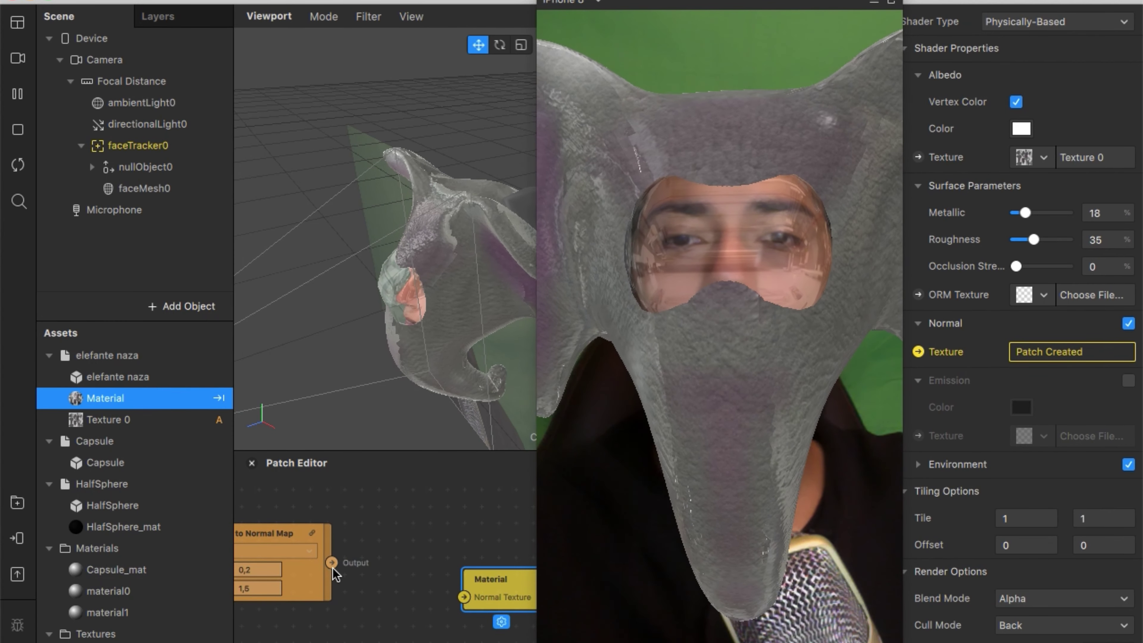
mouse_move(332, 563)
mouse_down()
mouse_move(463, 598)
mouse_move(428, 560)
mouse_up()
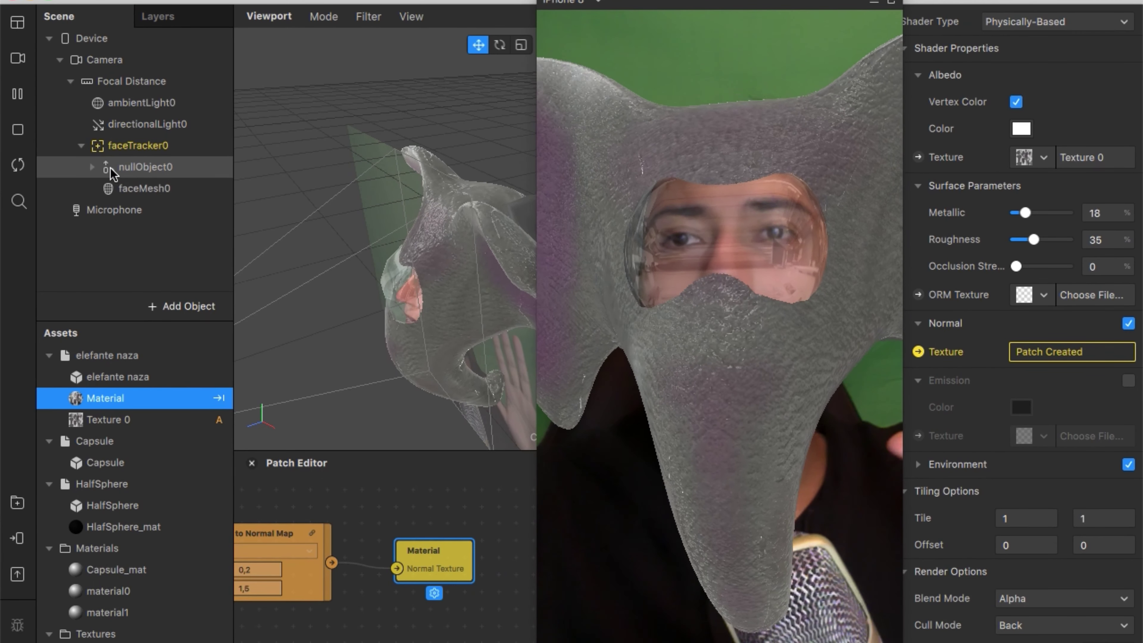
Expand nullObject0 and inspect its HalfSphere0 and Capsule parts.
click(93, 167)
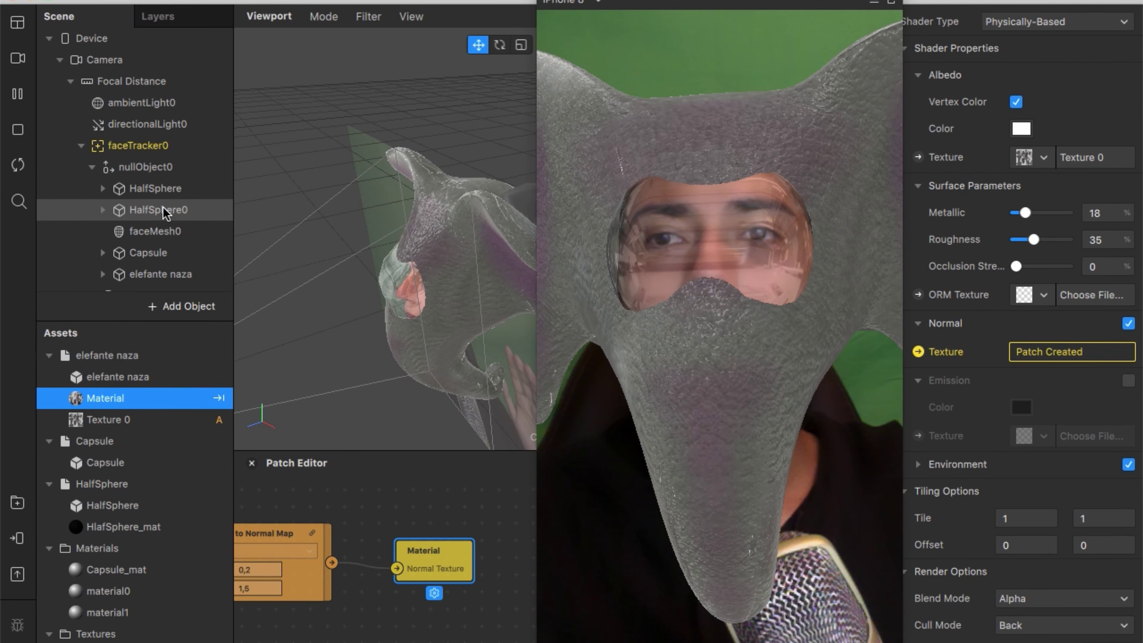
click(164, 211)
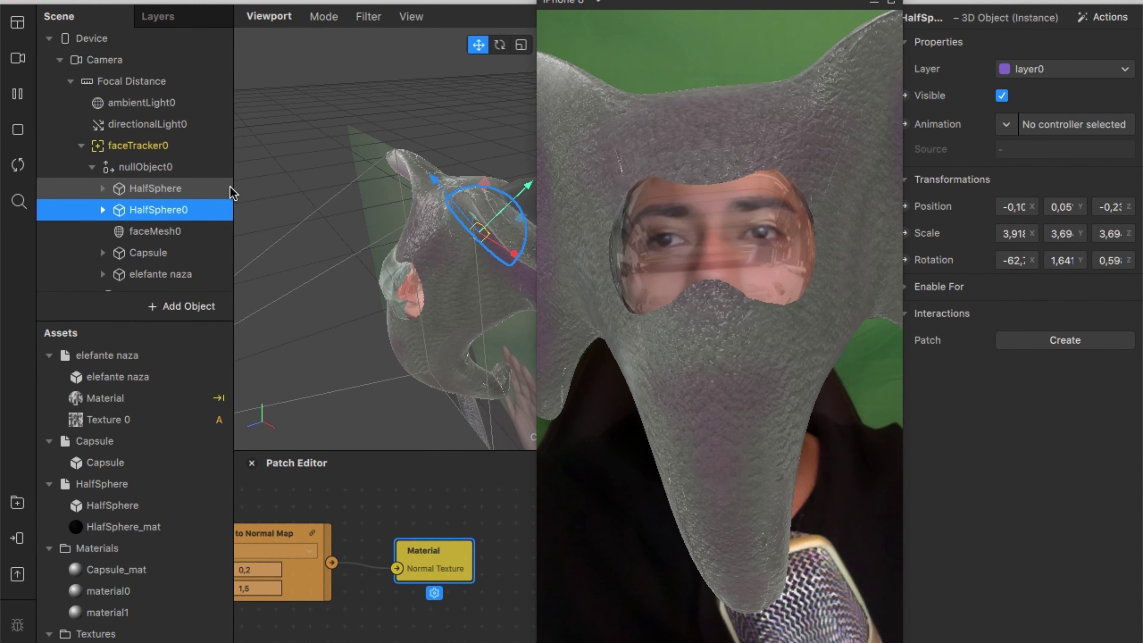
scroll(142, 230, down, 2)
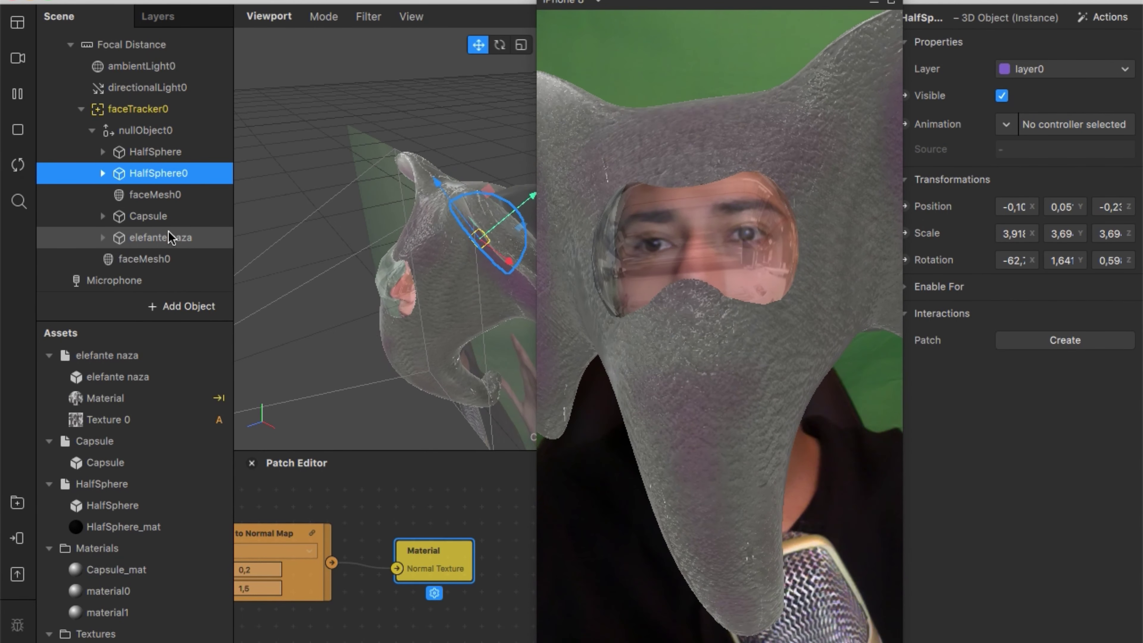
click(167, 217)
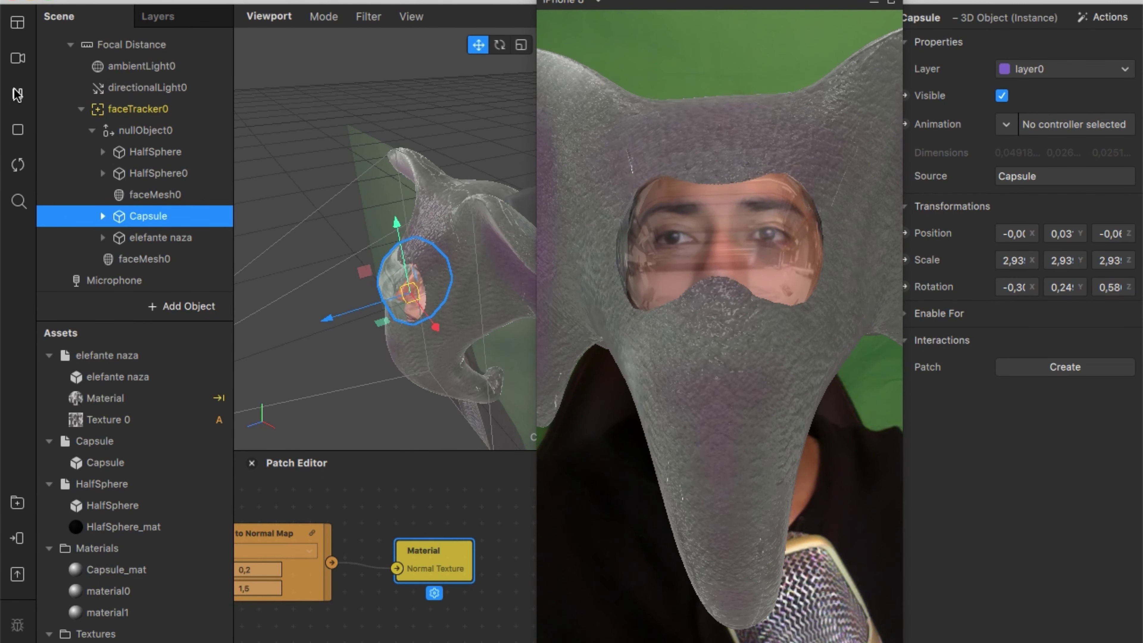
Dock the simulator, play the preview, and untick Visible on nullObject0.
click(894, 4)
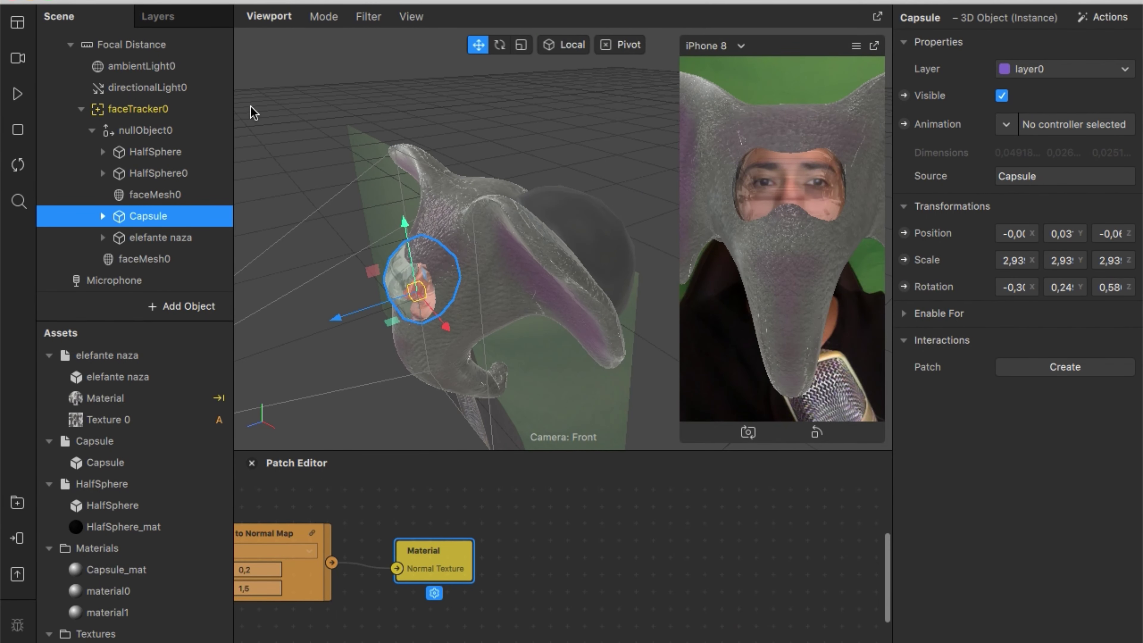
click(18, 95)
click(144, 130)
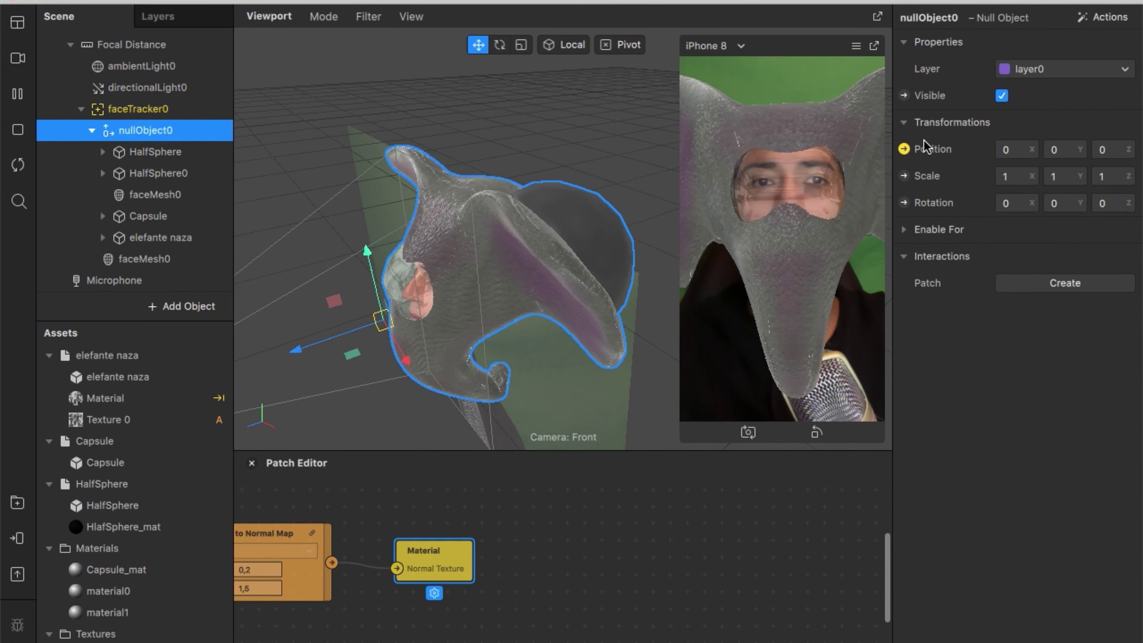
click(1001, 96)
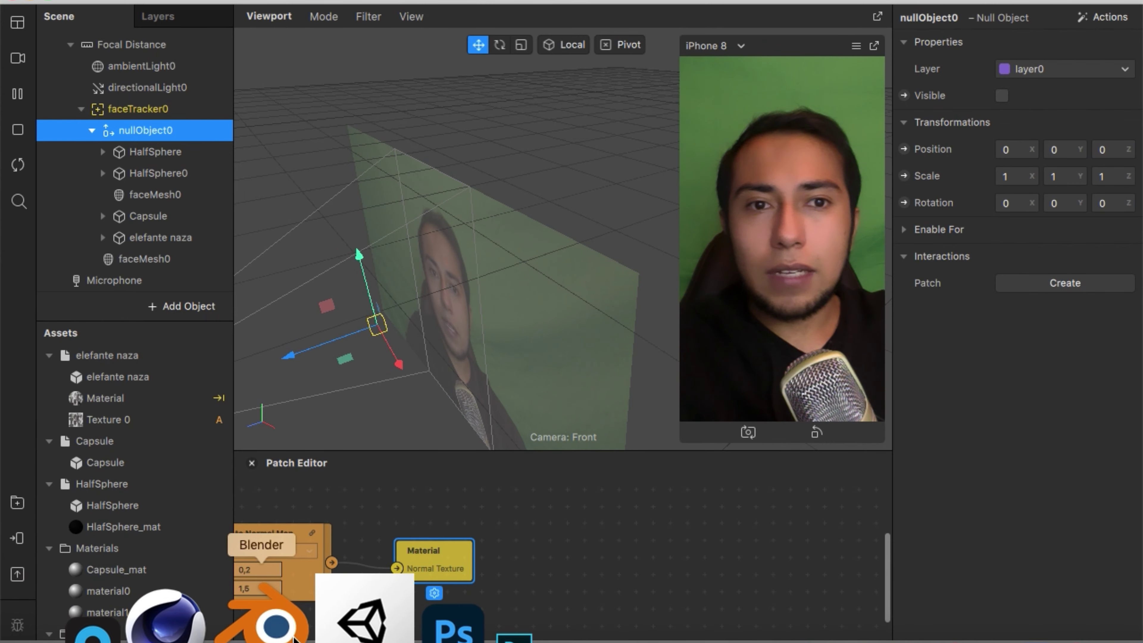
Switch to Blender, check its version in About Blender, then orbit and zoom onto the elephant head.
click(293, 638)
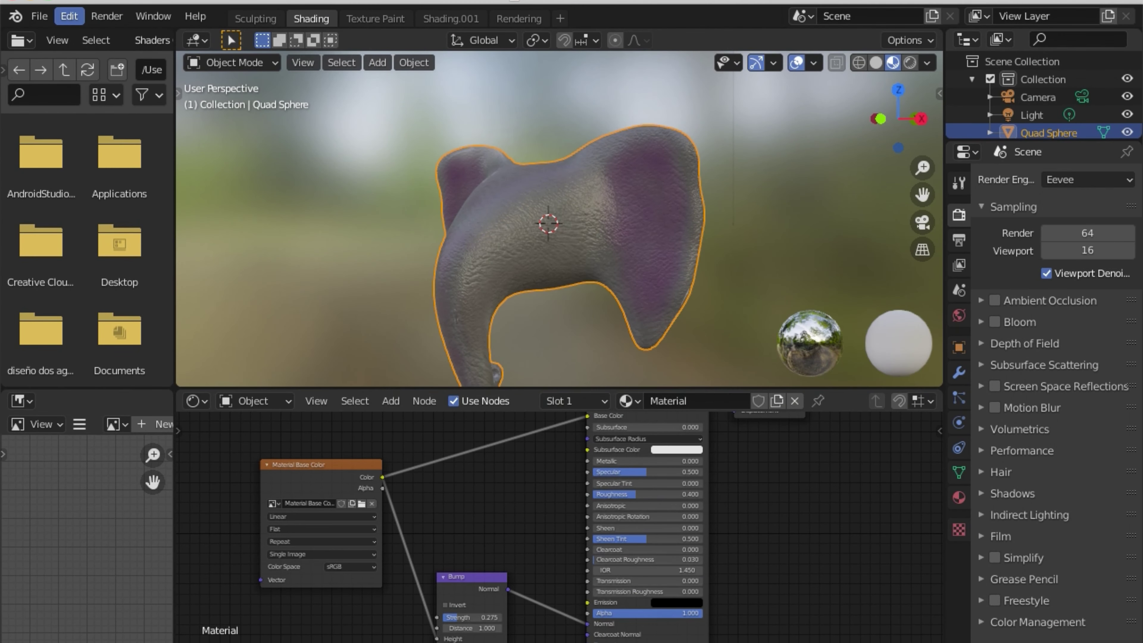
click(59, 1)
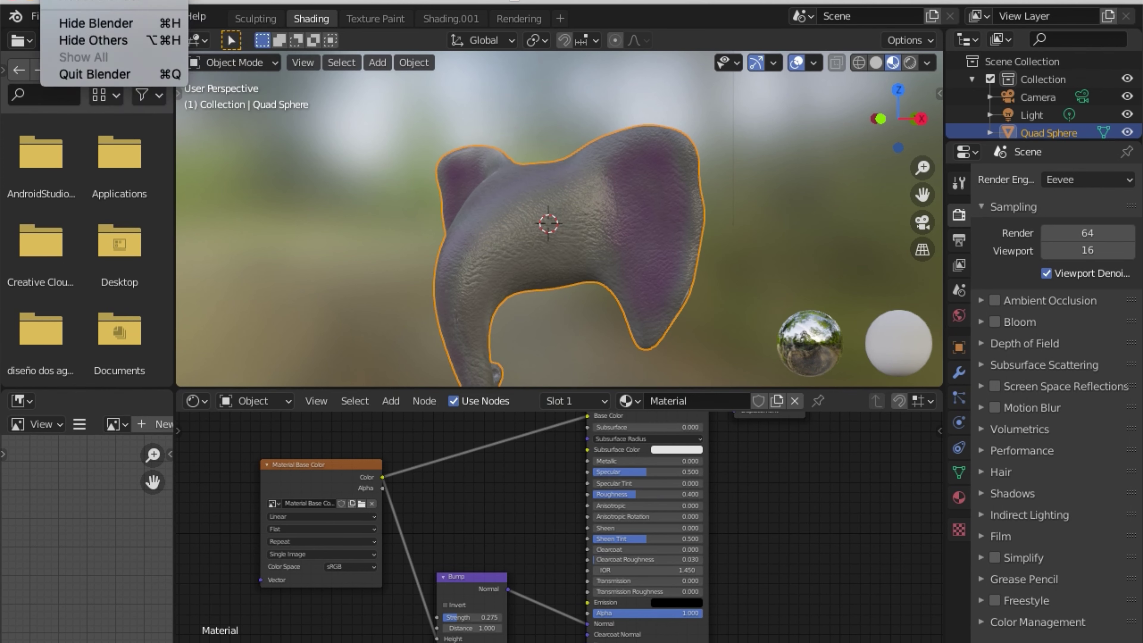
click(102, 1)
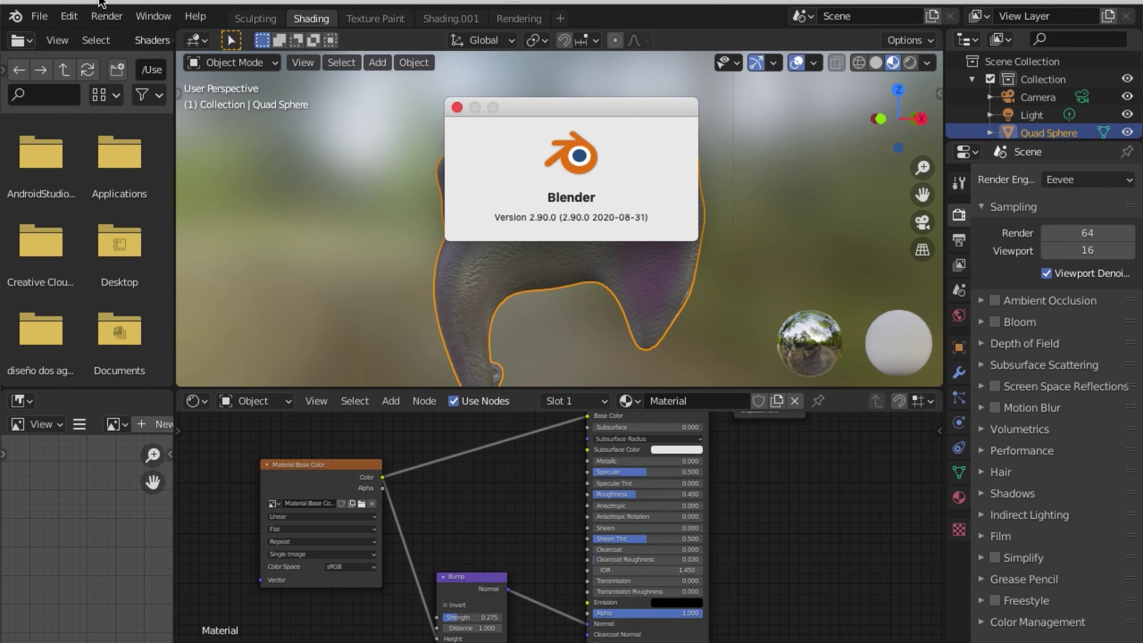
click(458, 106)
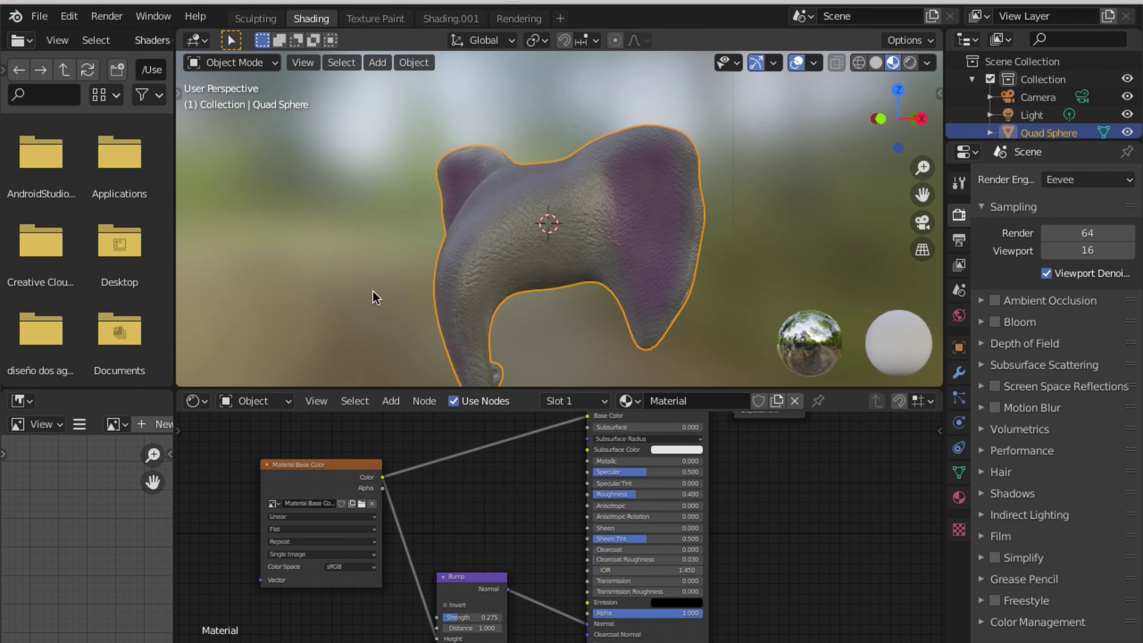
mouse_move(576, 218)
middle_down()
mouse_move(636, 178)
mouse_move(584, 255)
mouse_move(689, 283)
mouse_move(753, 181)
mouse_move(748, 129)
mouse_move(798, 194)
mouse_move(581, 295)
mouse_move(607, 224)
mouse_move(577, 186)
mouse_move(531, 191)
mouse_move(766, 197)
mouse_move(679, 249)
mouse_move(638, 176)
mouse_move(582, 208)
mouse_move(296, 98)
middle_up()
scroll(580, 253, up, 3)
Quit Blender without saving the elephant file and relaunch it from the Dock.
click(269, 21)
click(39, 17)
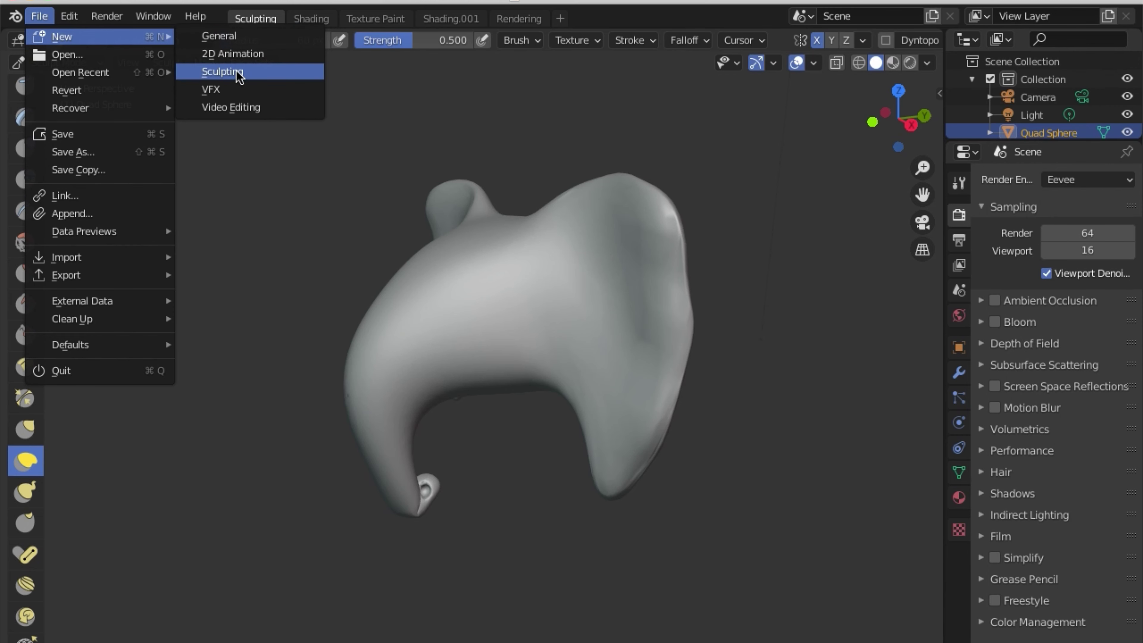
click(9, 4)
click(500, 382)
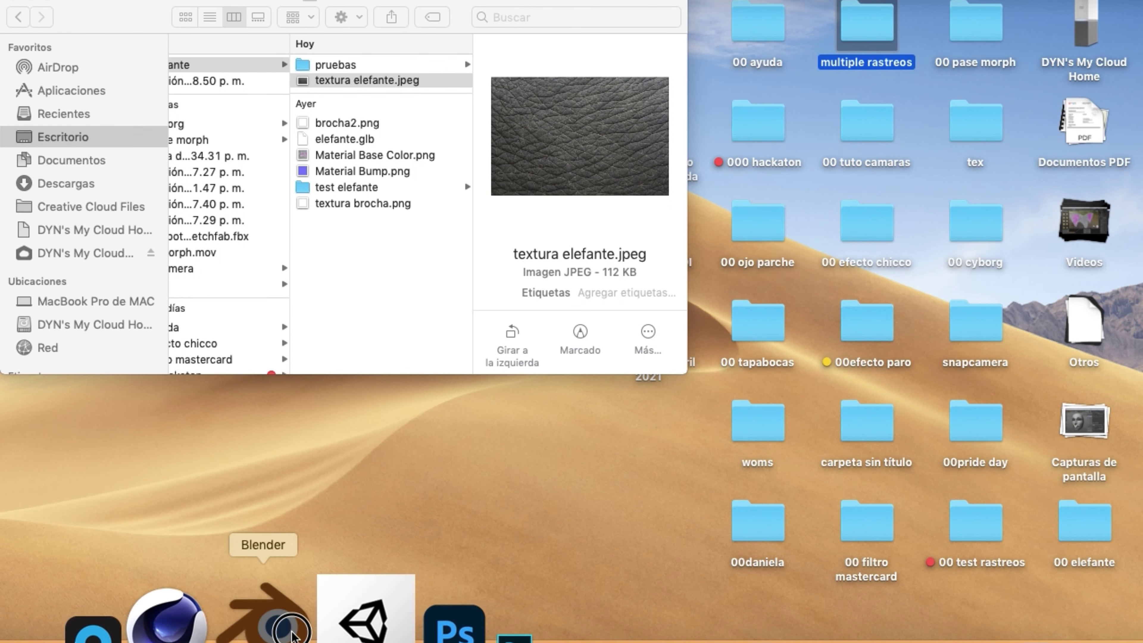
click(292, 633)
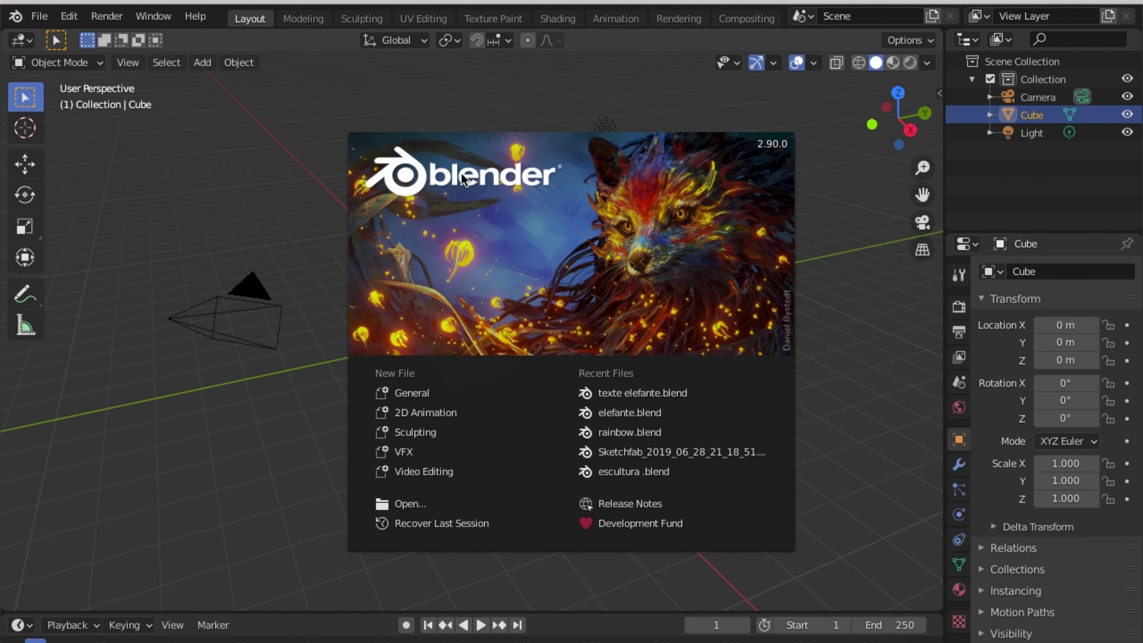
Choose the Sculpting template under New File on the splash screen.
click(433, 435)
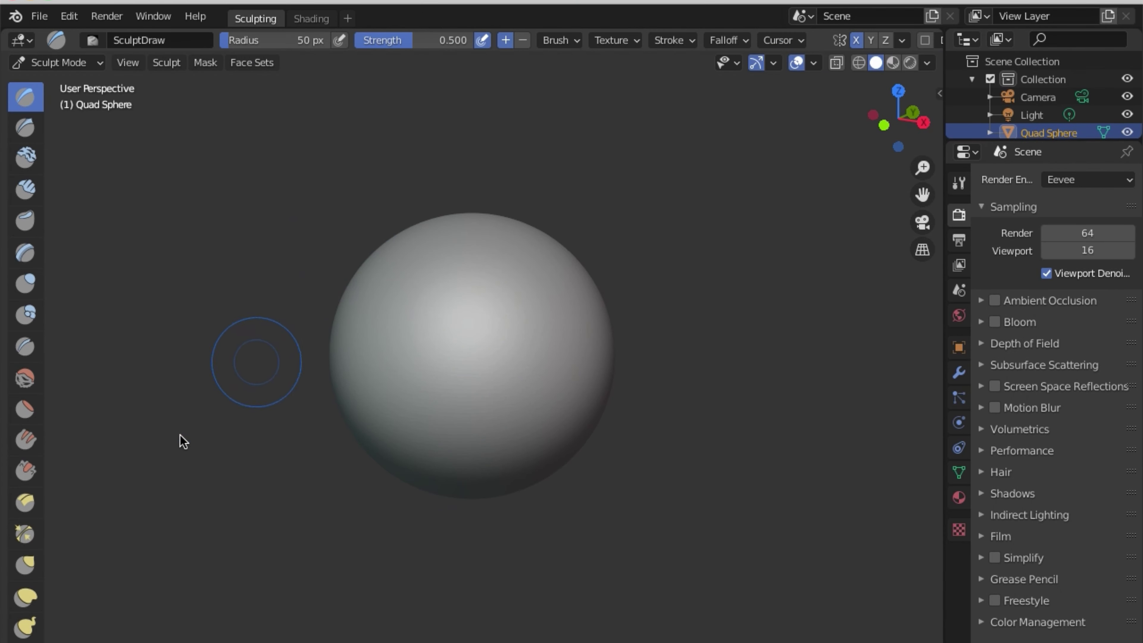
Use Elastic Deform at strength 0.844 to pull two mirrored pointed ears from the sphere's top.
click(27, 598)
right_click(393, 347)
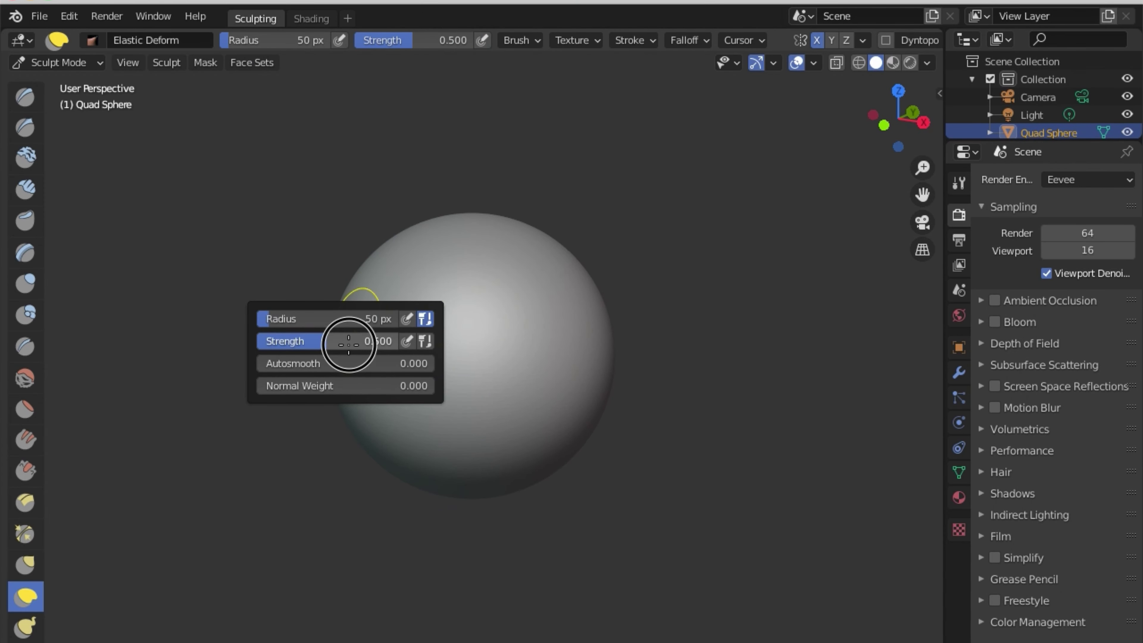
drag(348, 344, 409, 342)
mouse_move(561, 286)
mouse_down()
mouse_move(770, 158)
mouse_move(726, 191)
mouse_up()
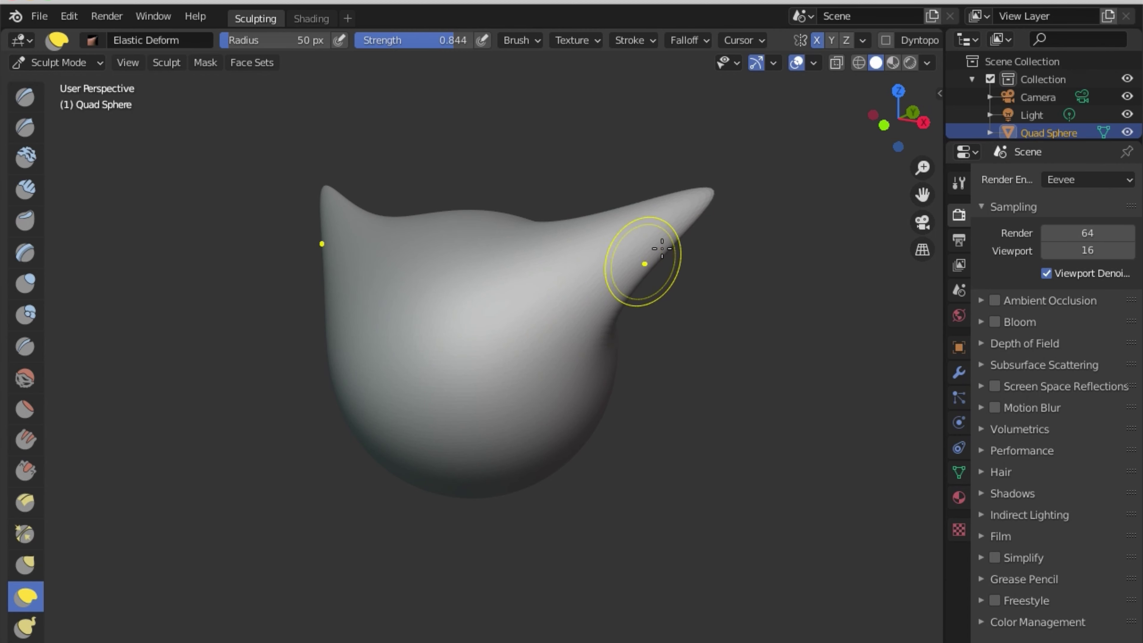
mouse_move(582, 320)
middle_down()
mouse_move(459, 260)
mouse_move(414, 372)
middle_up()
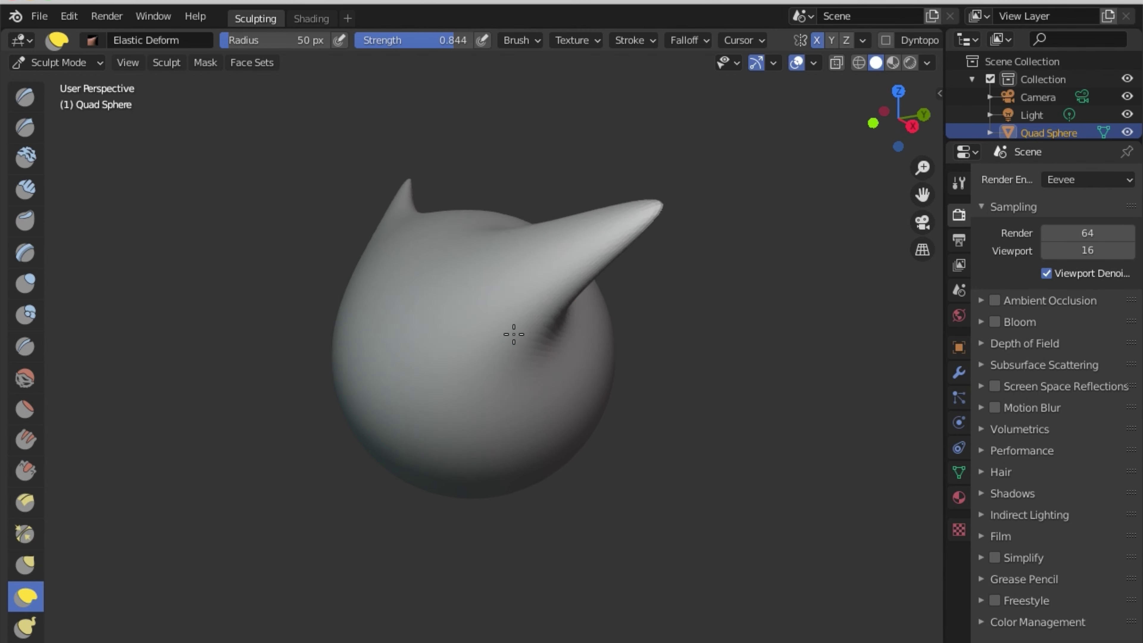
drag(414, 371, 225, 409)
key(ctrl+z)
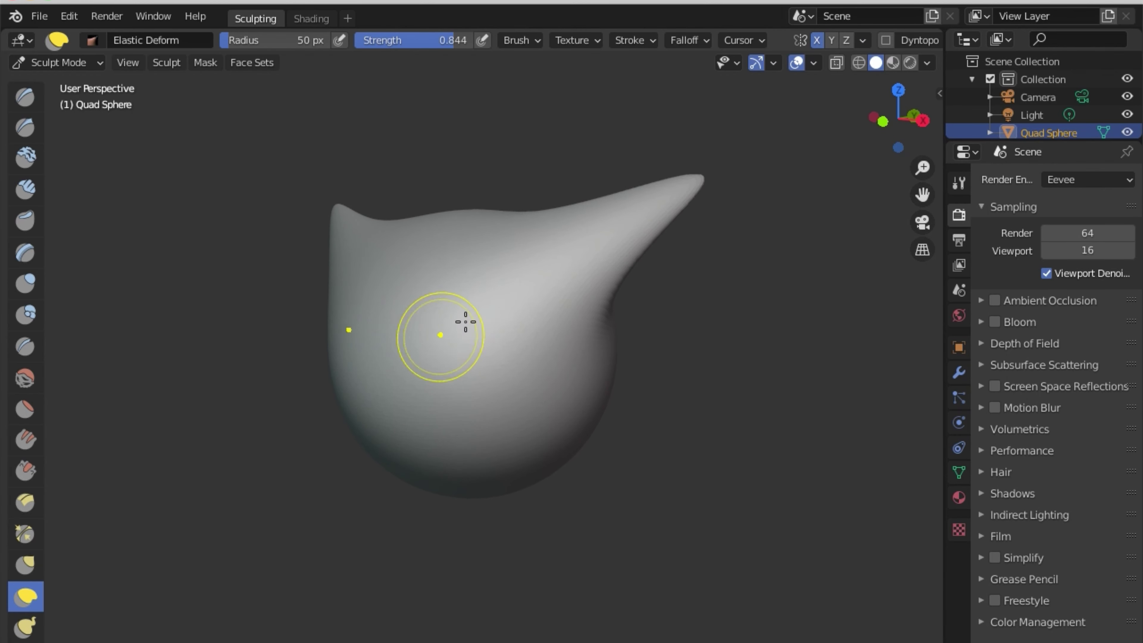
middle_drag(461, 349, 530, 375)
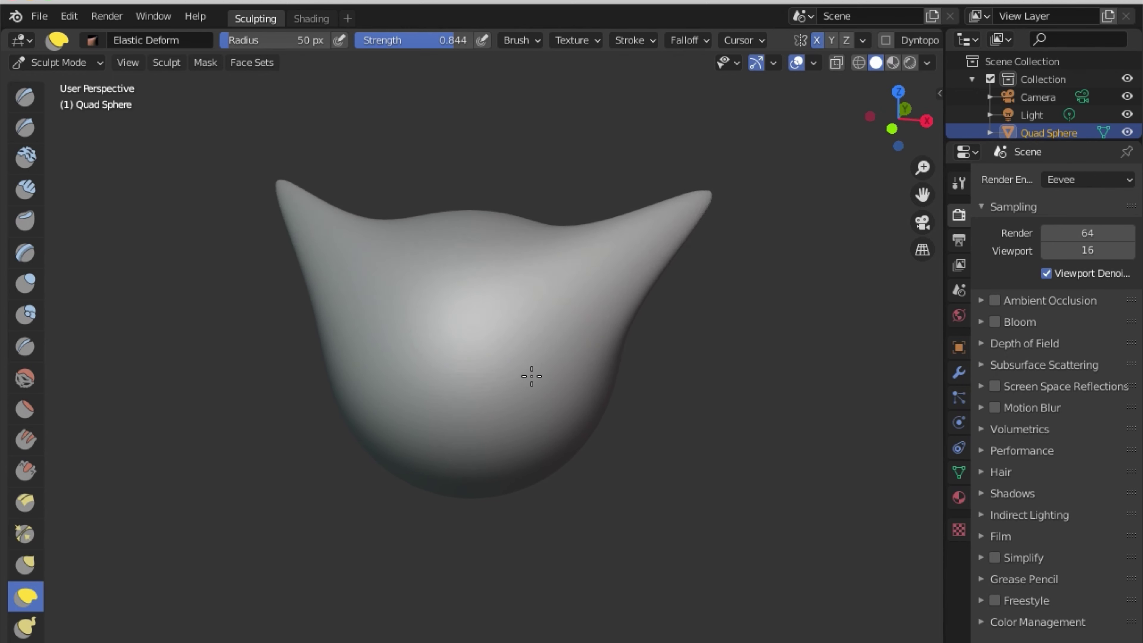
Sculpt and deepen mirrored eye dents on the face, undoing an unwanted side point.
drag(567, 352, 475, 335)
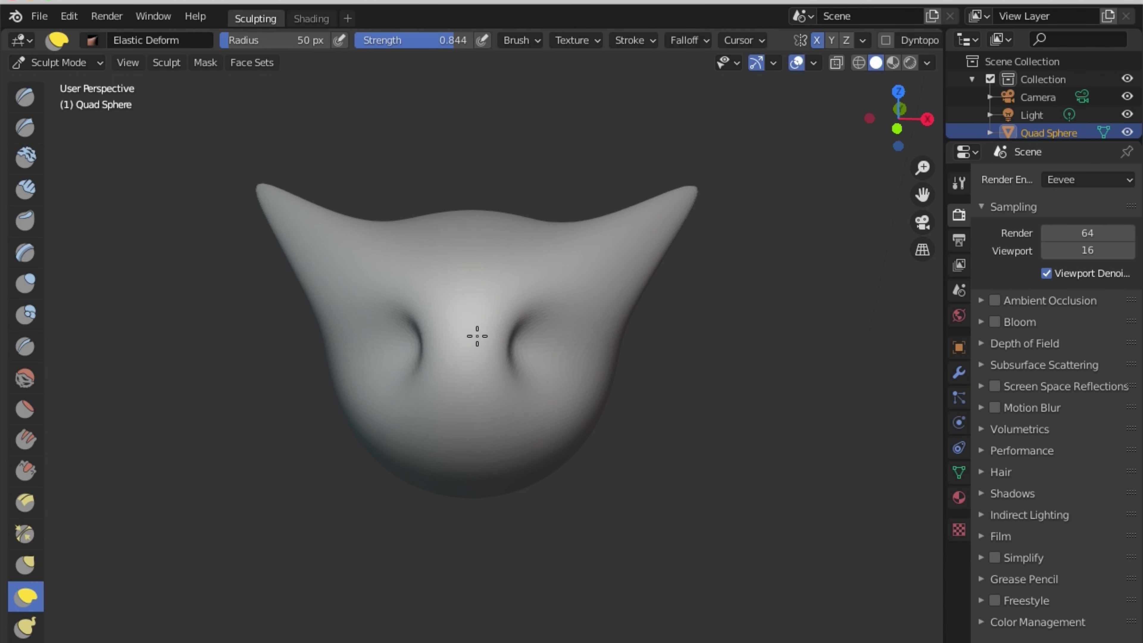
middle_drag(474, 335, 367, 420)
drag(402, 338, 421, 332)
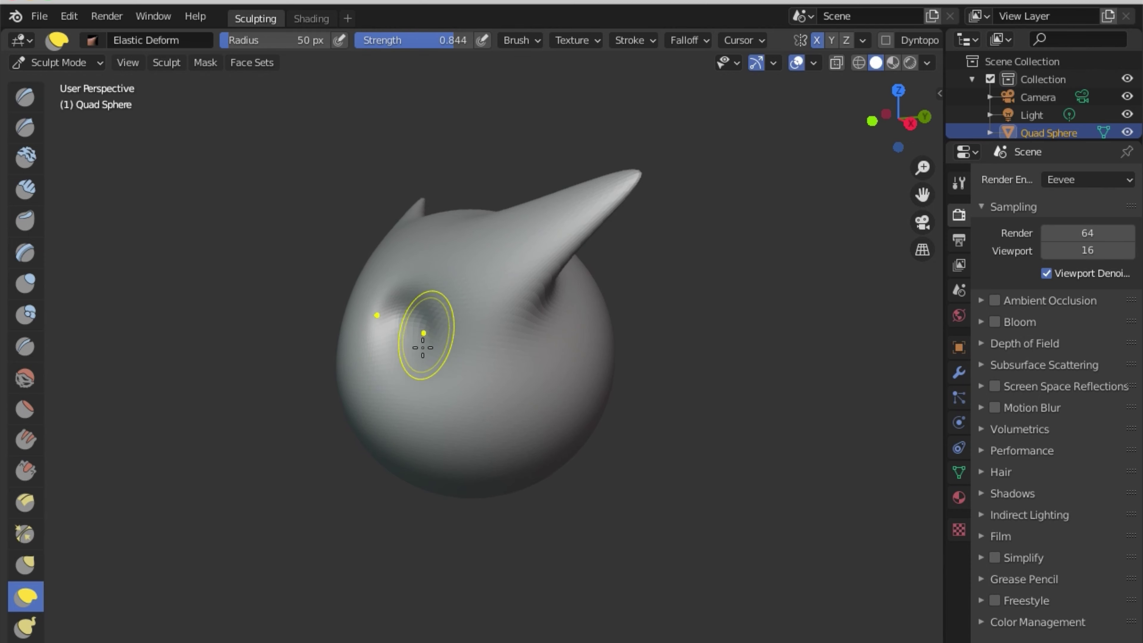
middle_drag(420, 332, 493, 360)
mouse_move(493, 360)
mouse_down()
mouse_move(500, 332)
mouse_move(513, 355)
mouse_up()
middle_drag(514, 354, 561, 349)
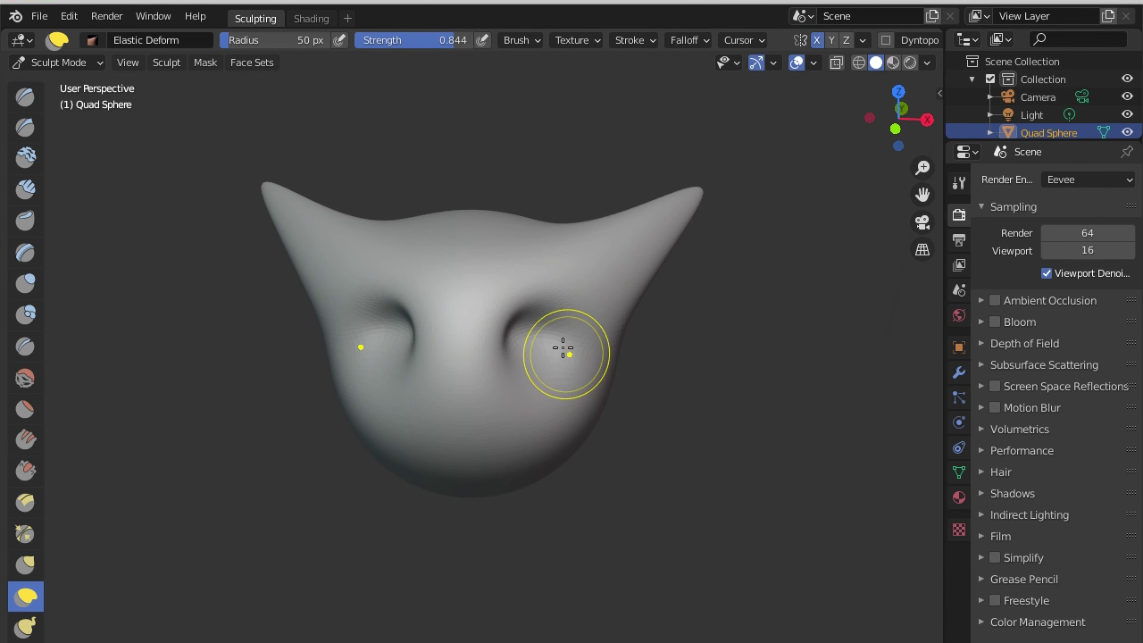
drag(562, 350, 505, 339)
mouse_move(505, 339)
middle_down()
mouse_move(536, 373)
mouse_move(408, 353)
mouse_move(354, 404)
middle_up()
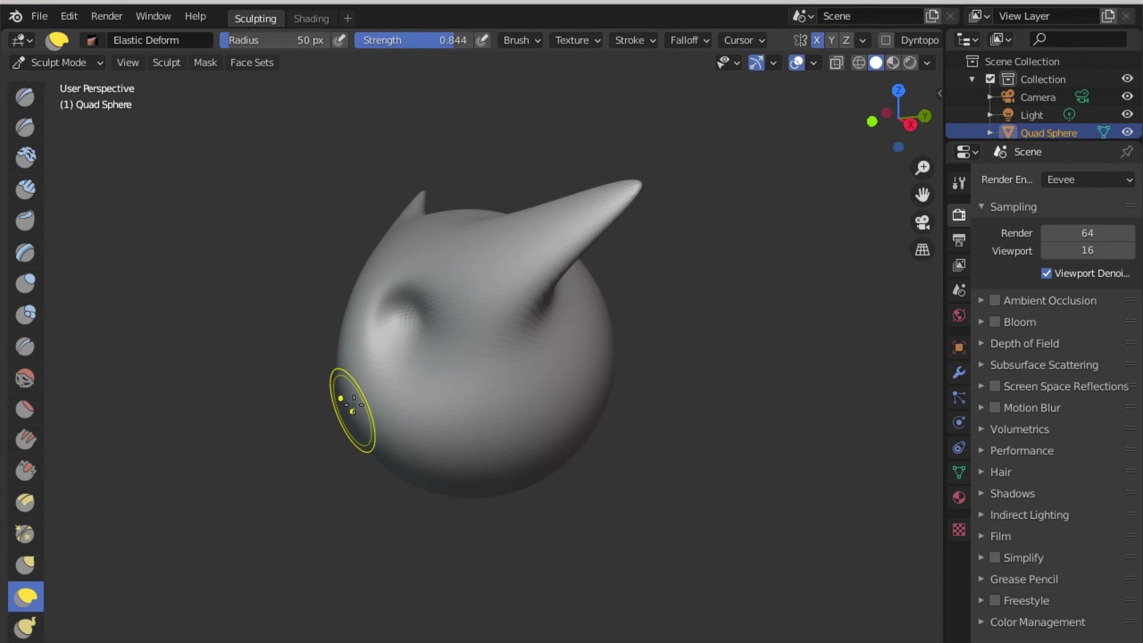
drag(349, 377, 194, 396)
key(ctrl+z)
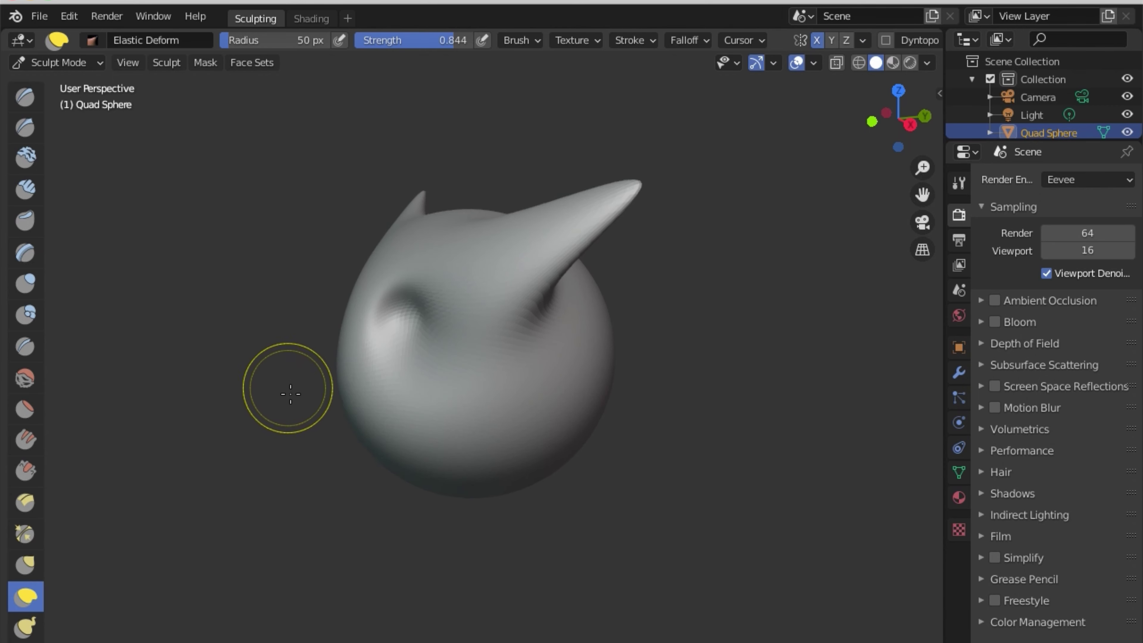
Build a rounded snout bulge on the lower face with the Draw brush.
click(23, 108)
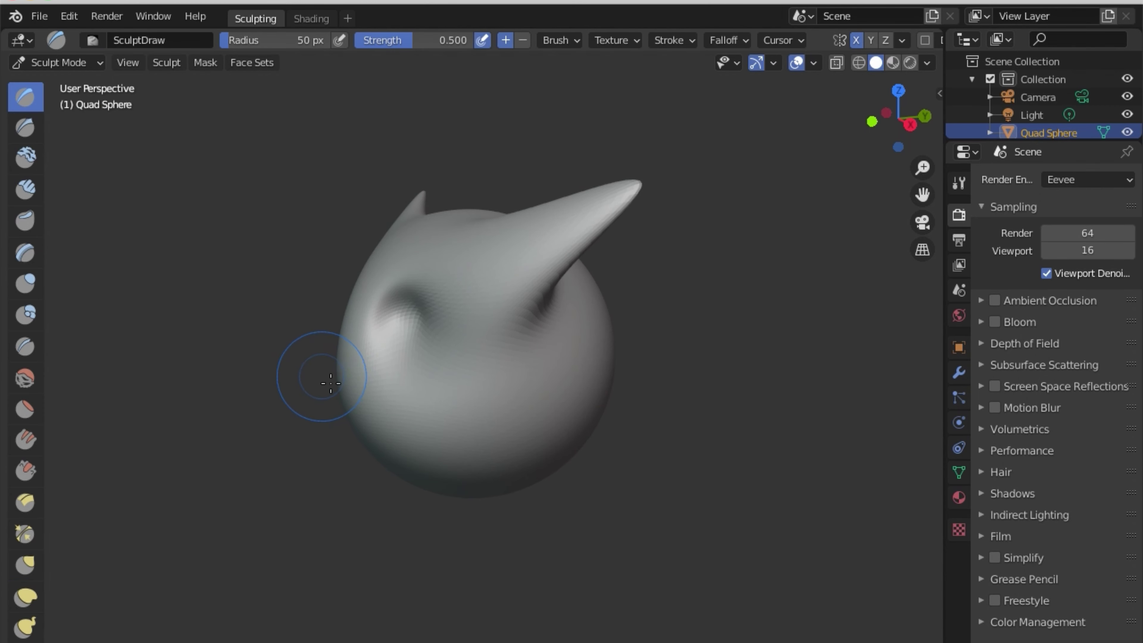
middle_drag(380, 397, 445, 405)
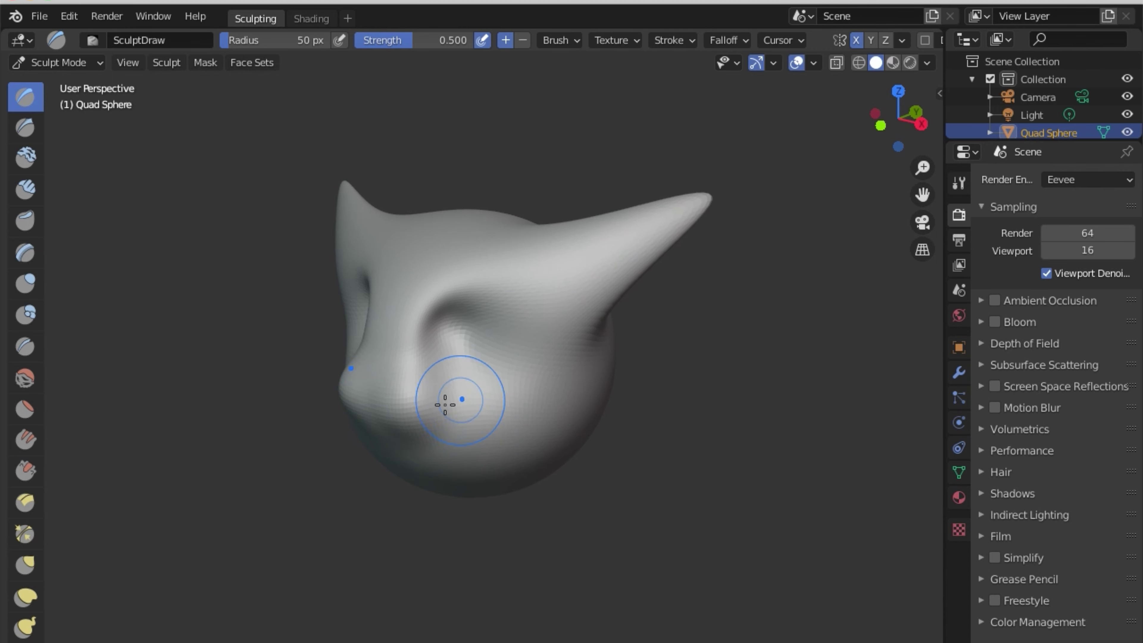
mouse_move(399, 420)
mouse_down()
mouse_move(428, 421)
mouse_move(432, 451)
mouse_up()
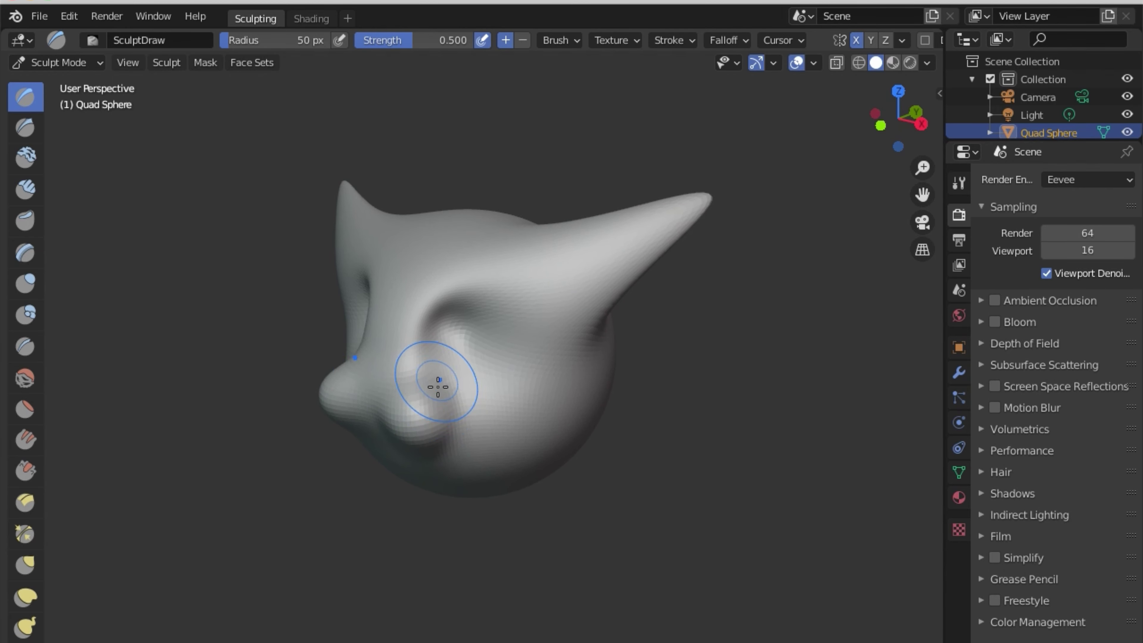
mouse_move(438, 387)
middle_down()
mouse_move(426, 362)
mouse_move(493, 456)
mouse_move(494, 408)
middle_up()
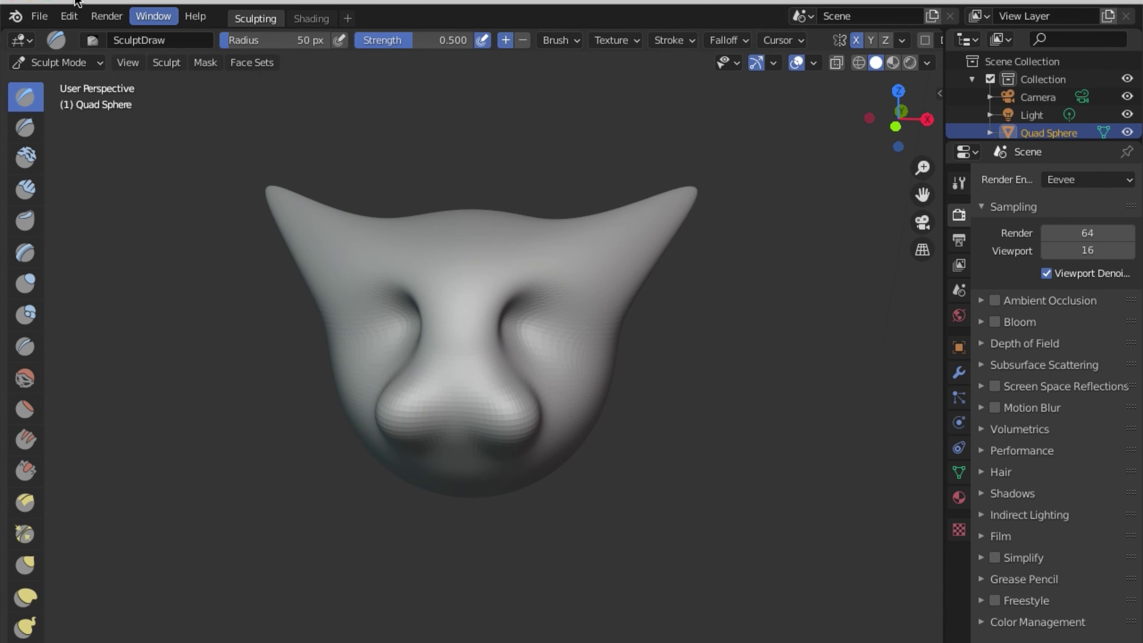
Start a new Sculpting file, discarding the sculpted head without saving.
click(39, 16)
mouse_move(63, 37)
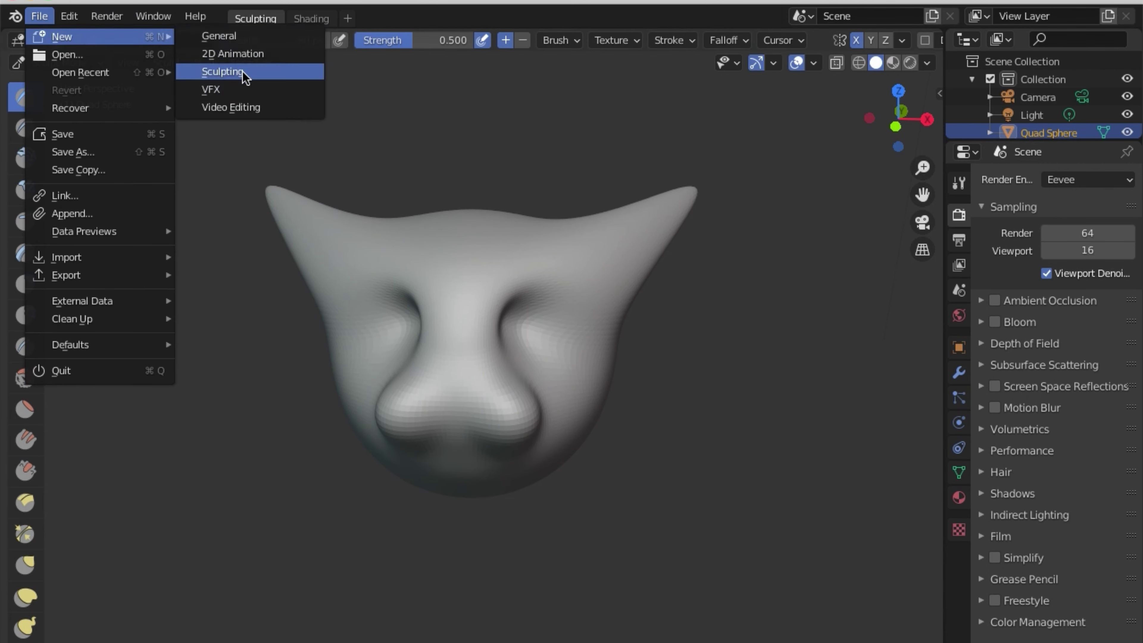
click(237, 71)
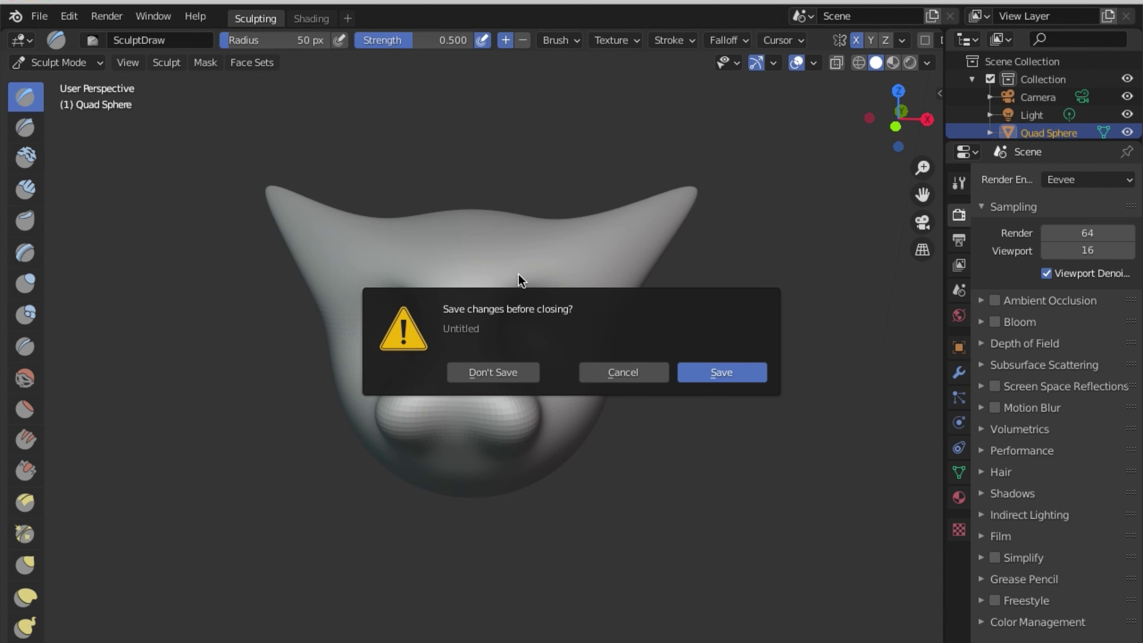
click(509, 371)
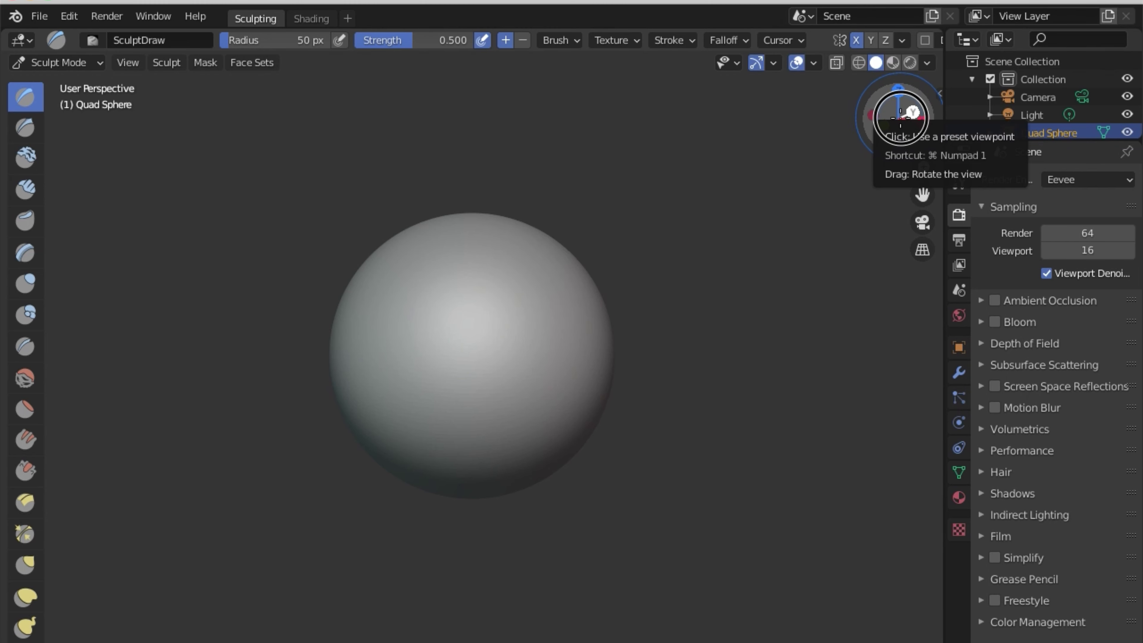
drag(912, 113, 876, 122)
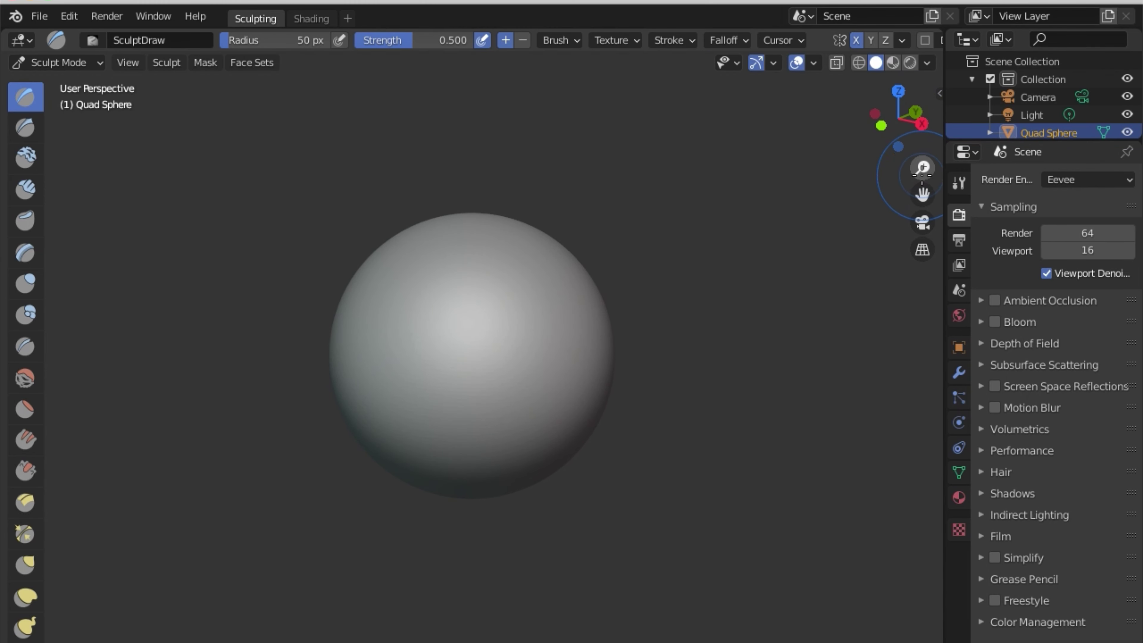
mouse_move(922, 167)
mouse_down()
mouse_move(910, 272)
mouse_move(849, 161)
mouse_up()
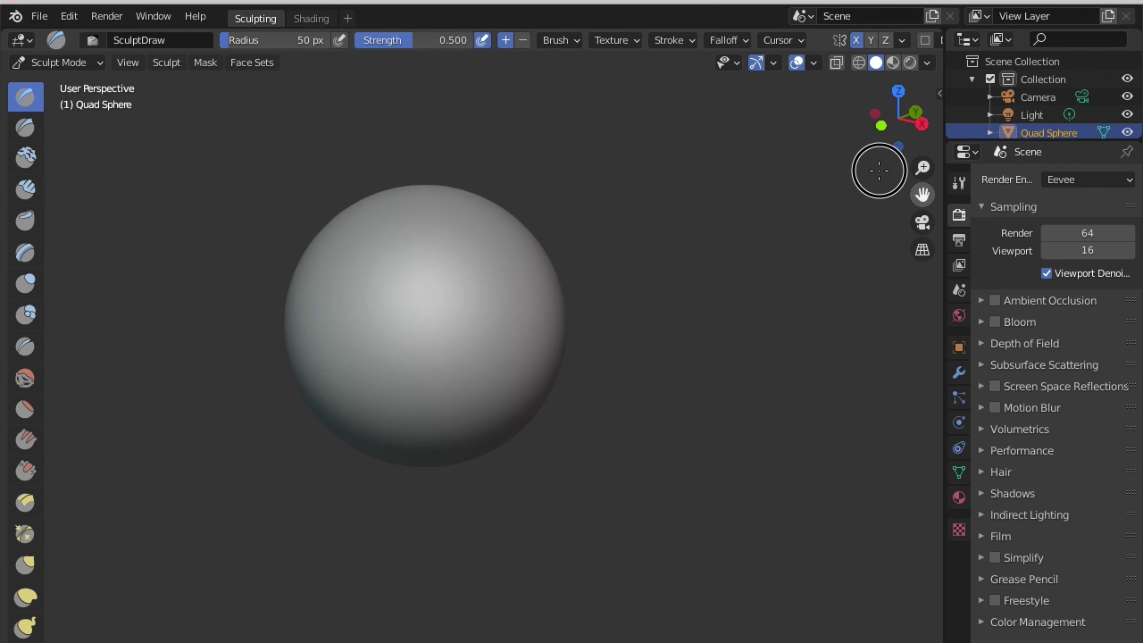
drag(923, 194, 936, 230)
click(921, 222)
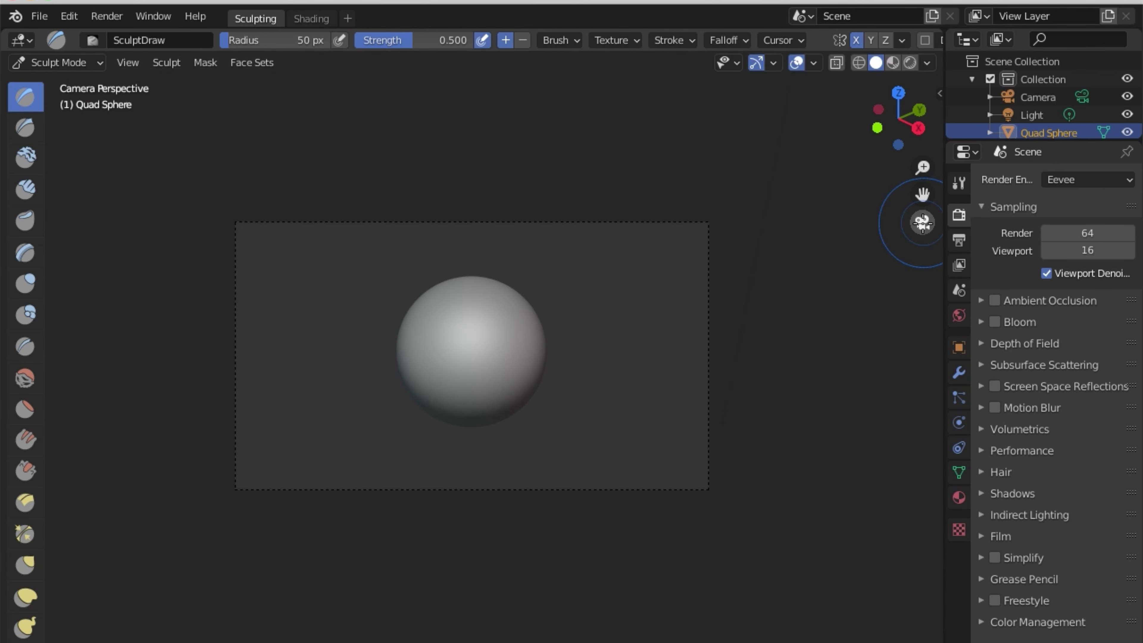
click(922, 222)
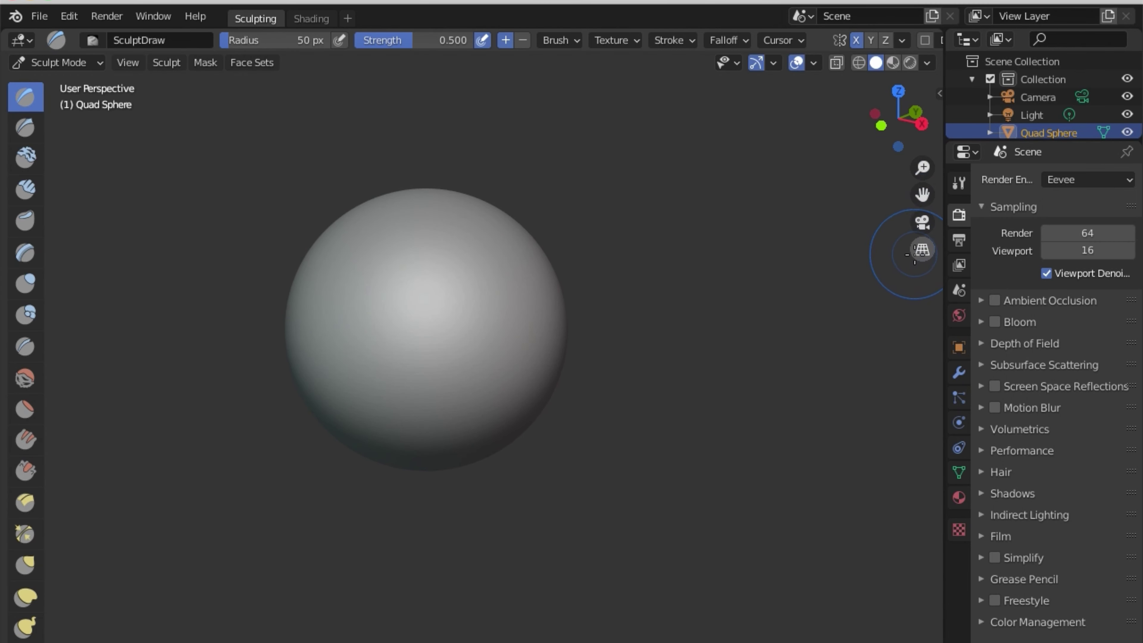
click(922, 247)
click(922, 247)
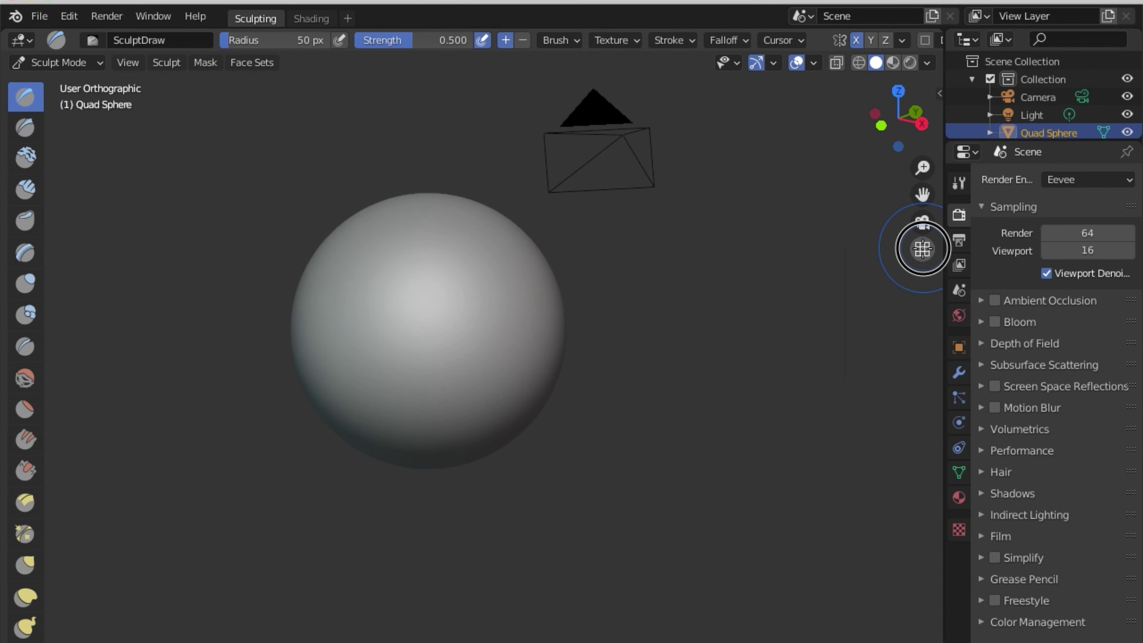
click(921, 247)
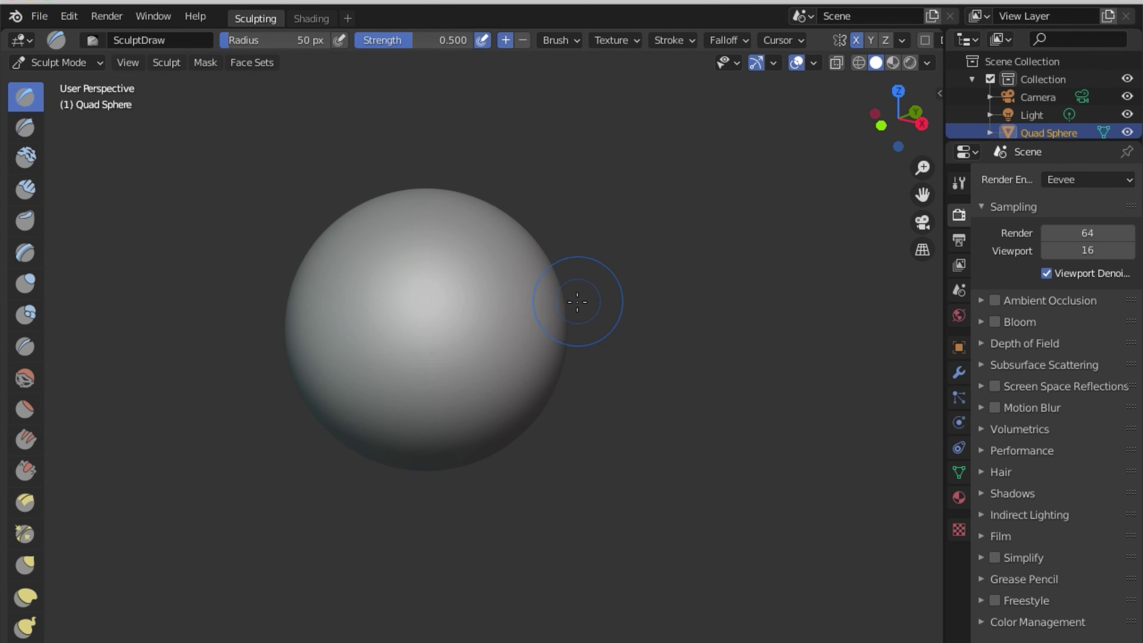
mouse_move(569, 302)
middle_down()
mouse_move(518, 429)
mouse_move(550, 347)
middle_up()
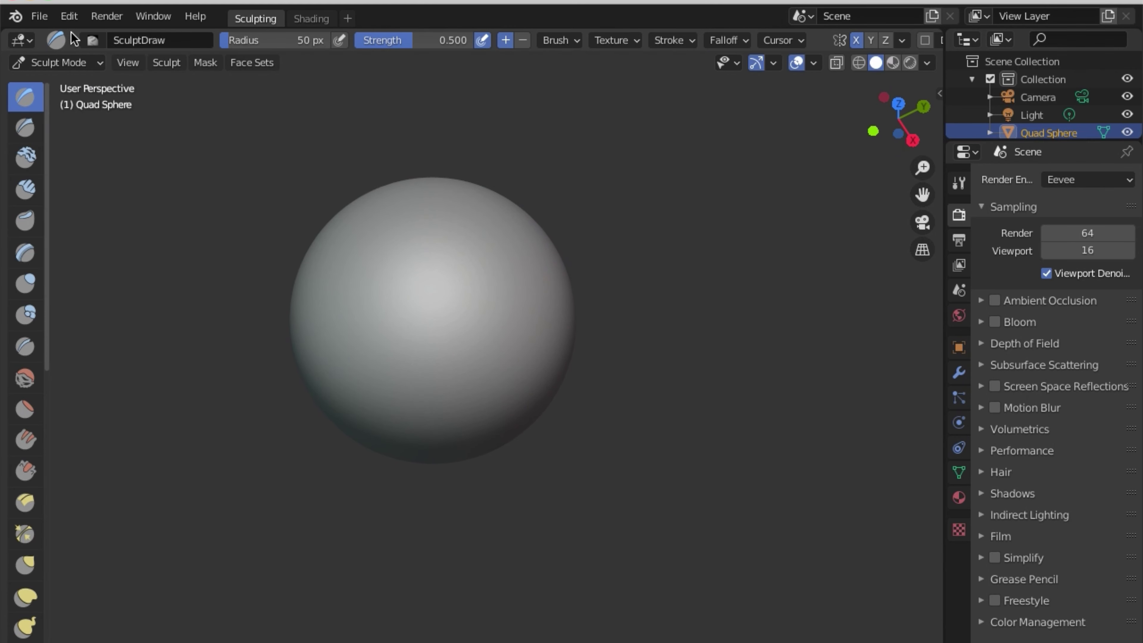
click(40, 16)
click(215, 73)
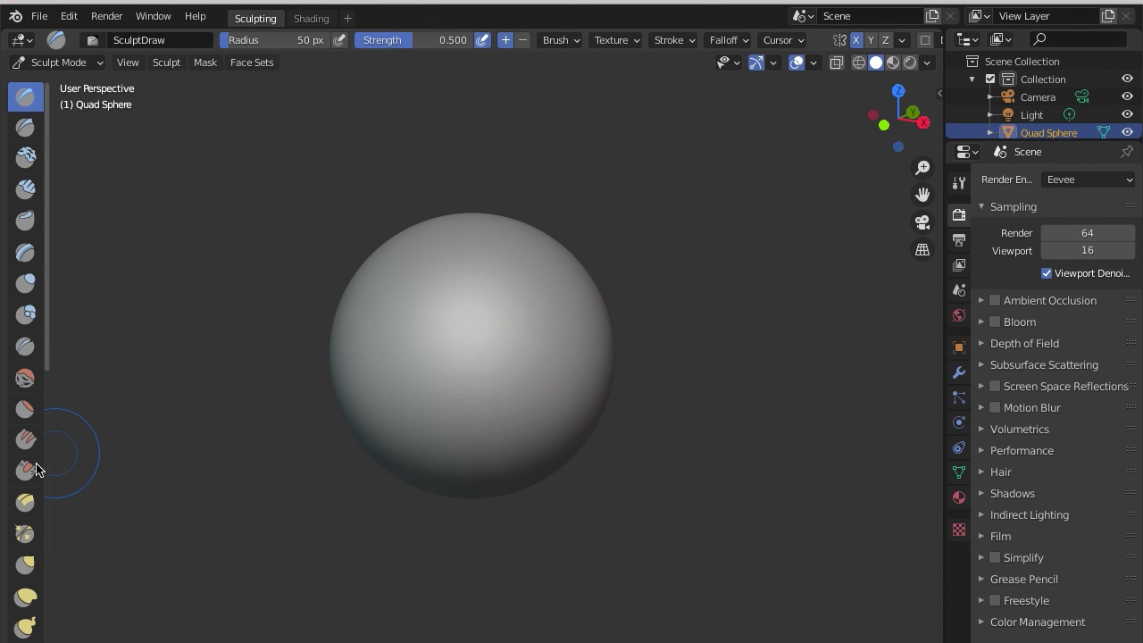
scroll(36, 464, down, 10)
scroll(32, 291, up, 10)
scroll(22, 482, down, 3)
scroll(25, 450, down, 3)
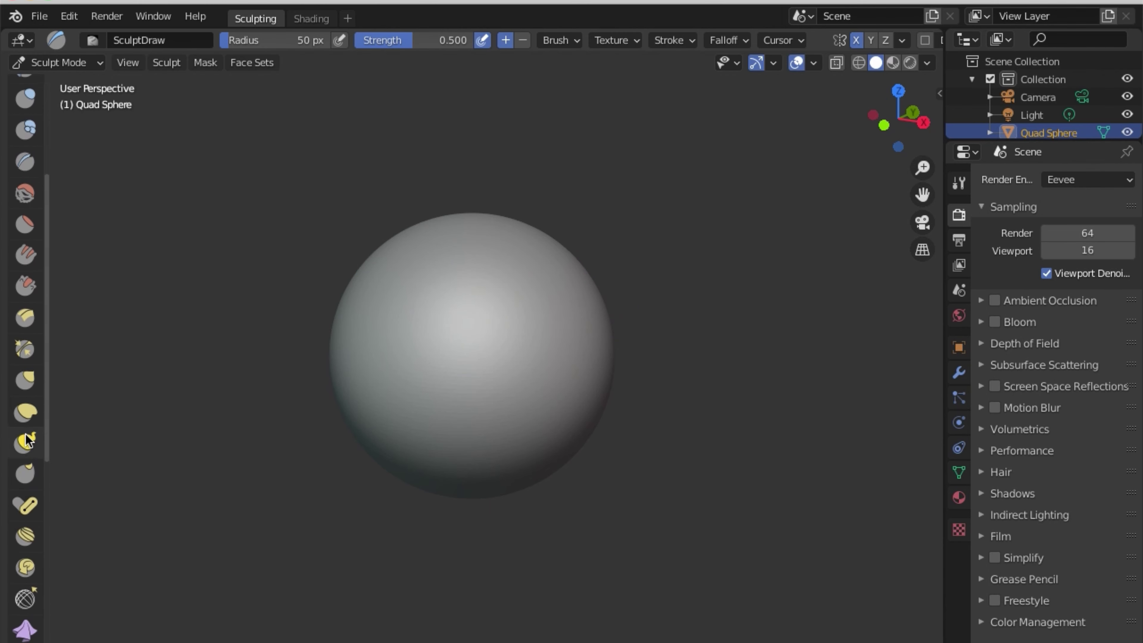
Select Elastic Deform with a 121 px radius, undoing two test deformations.
click(27, 413)
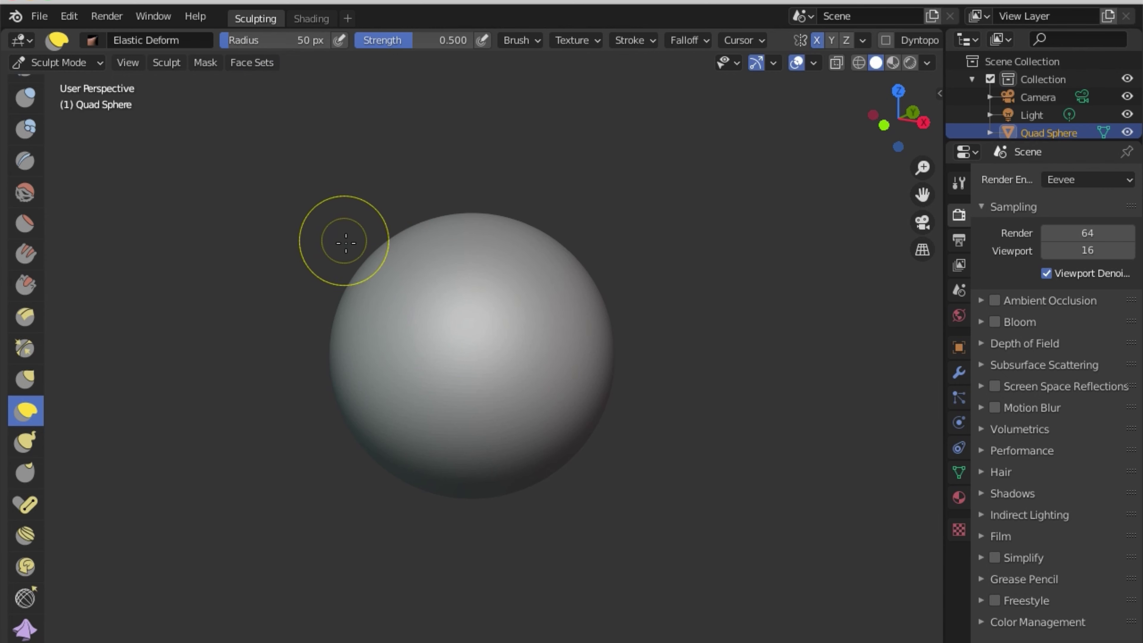
right_click(306, 261)
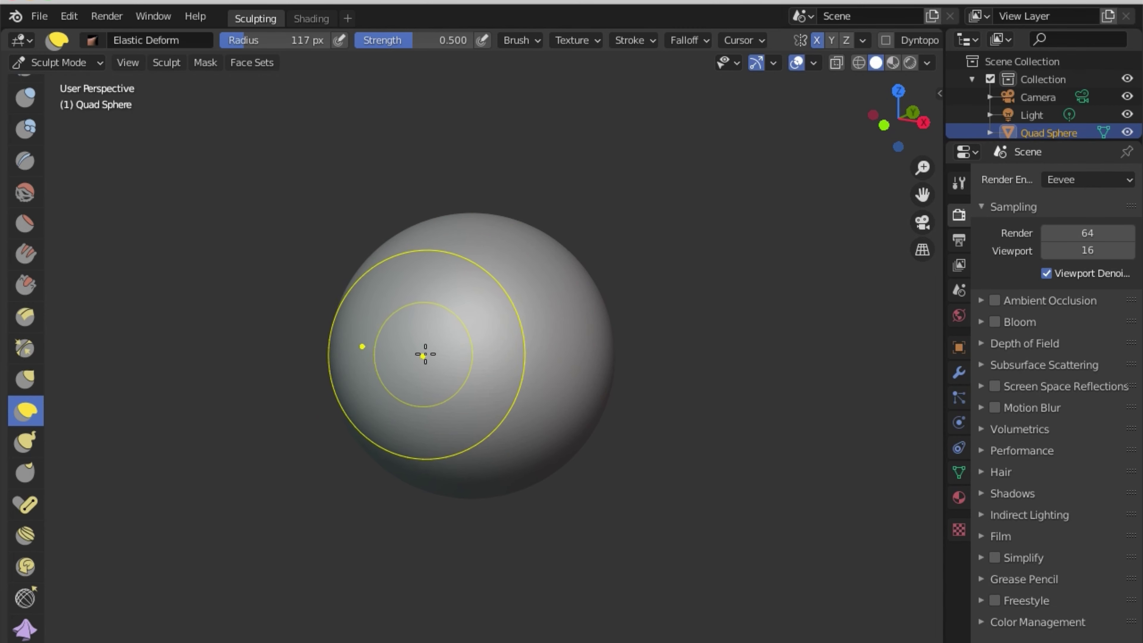
drag(487, 339, 861, 282)
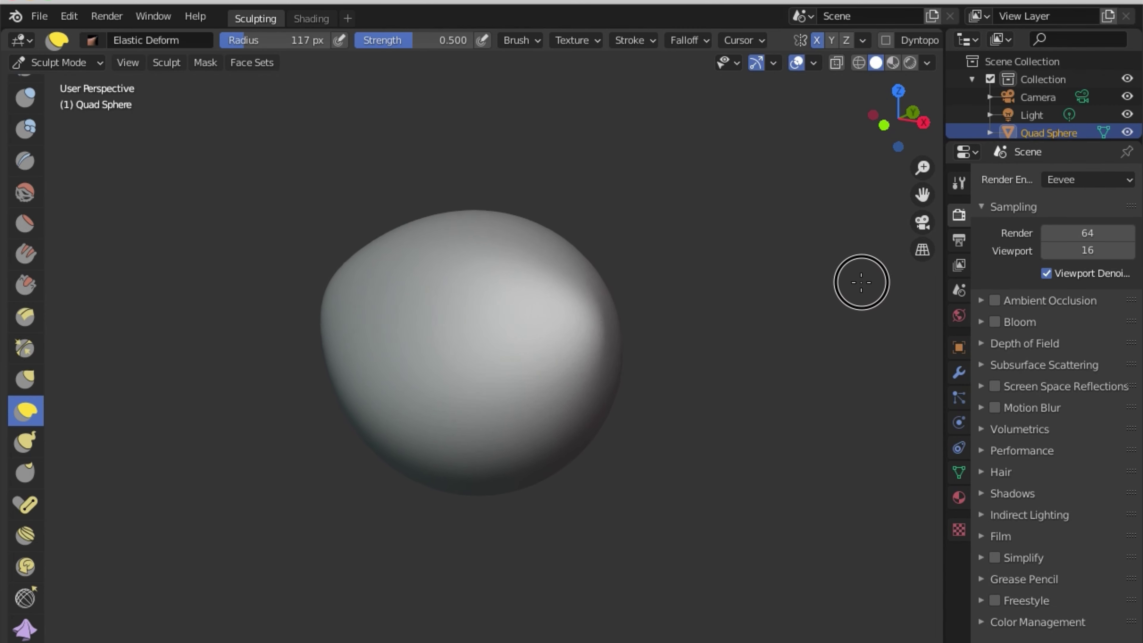
key(ctrl+z)
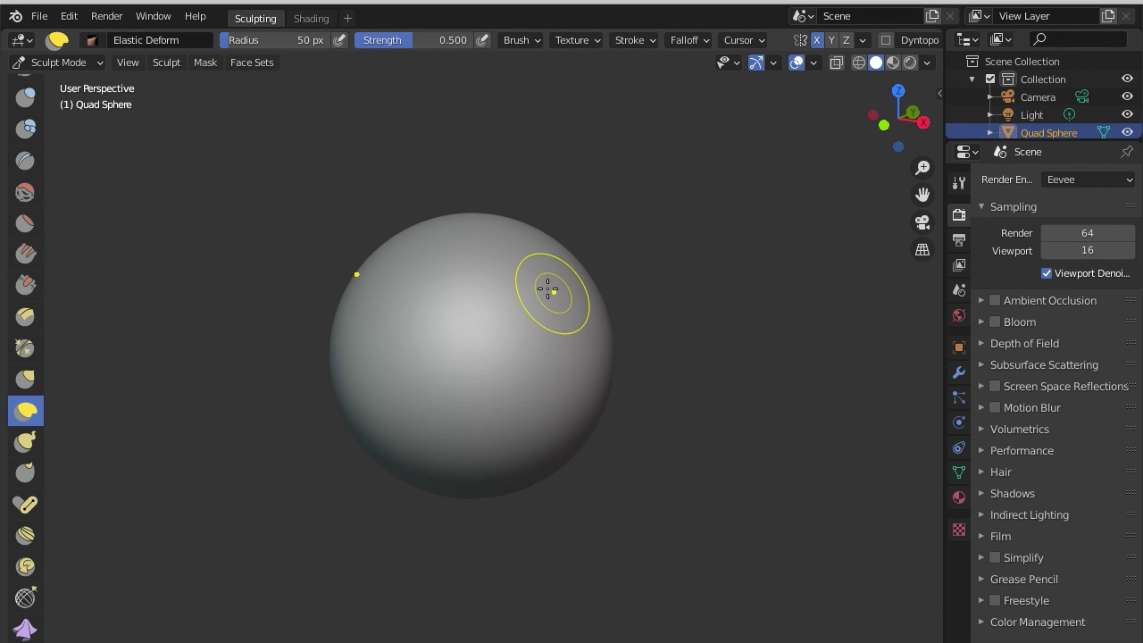
drag(564, 240, 596, 199)
key(ctrl+z)
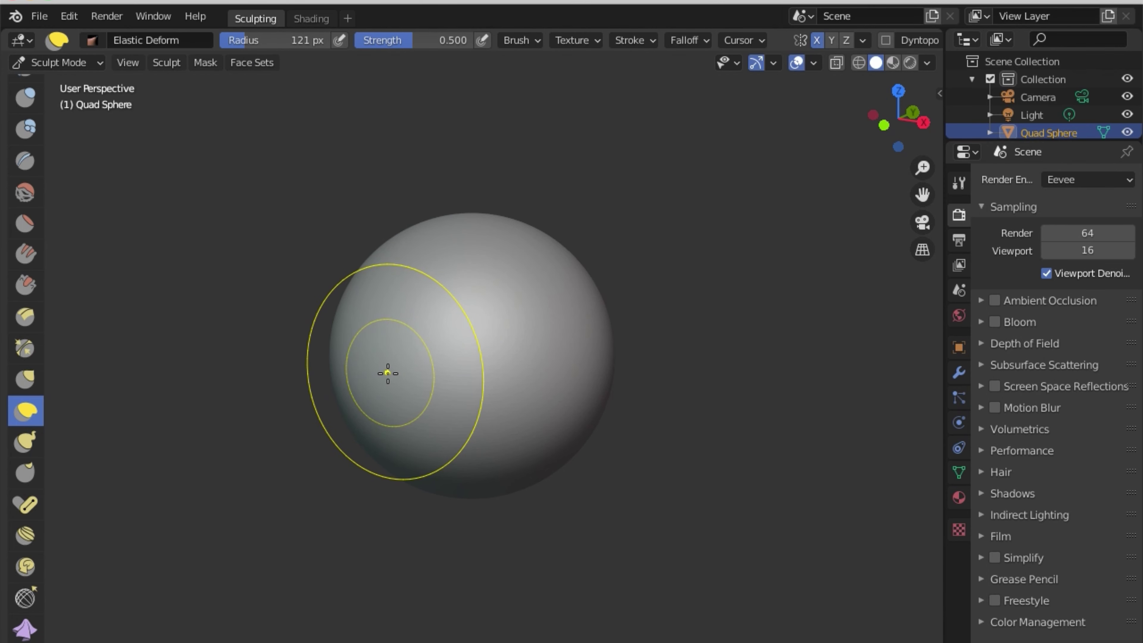
Stretch the sphere into a teardrop with a long tip pointing left.
drag(389, 373, 56, 556)
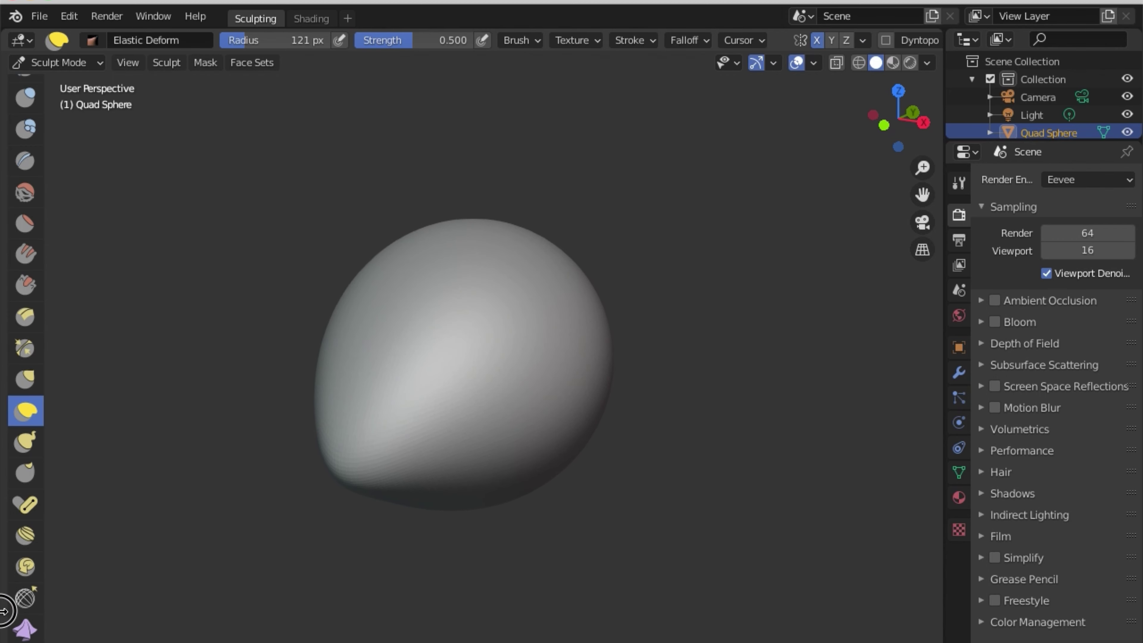
mouse_move(455, 307)
middle_down()
mouse_move(319, 325)
mouse_move(339, 301)
middle_up()
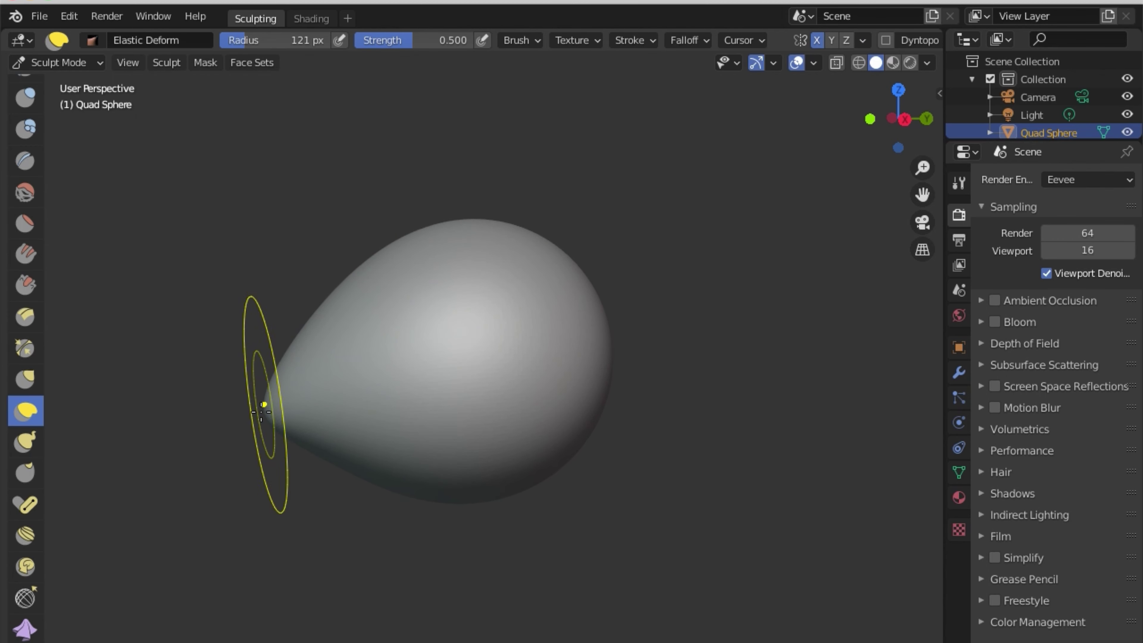
drag(268, 408, 30, 408)
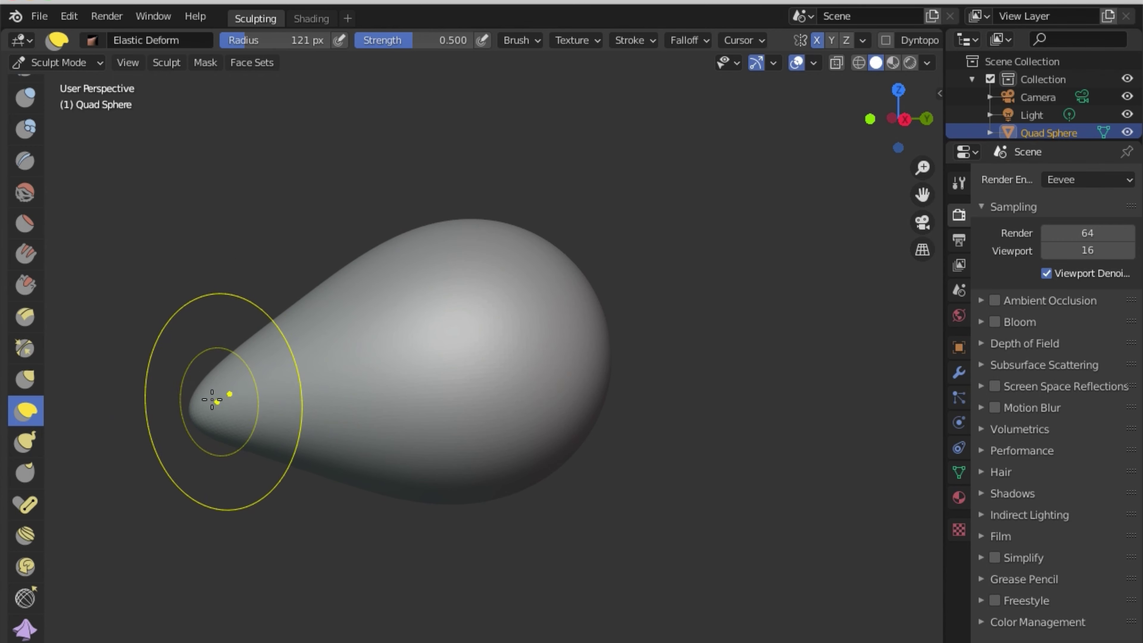
drag(190, 412, 91, 429)
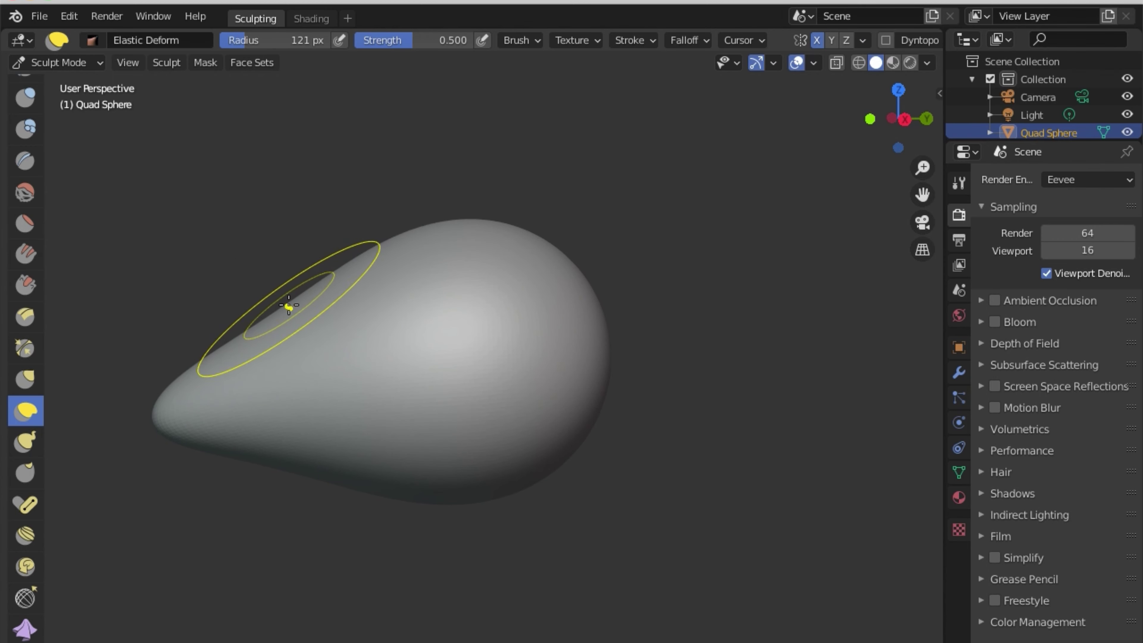
drag(281, 255, 381, 335)
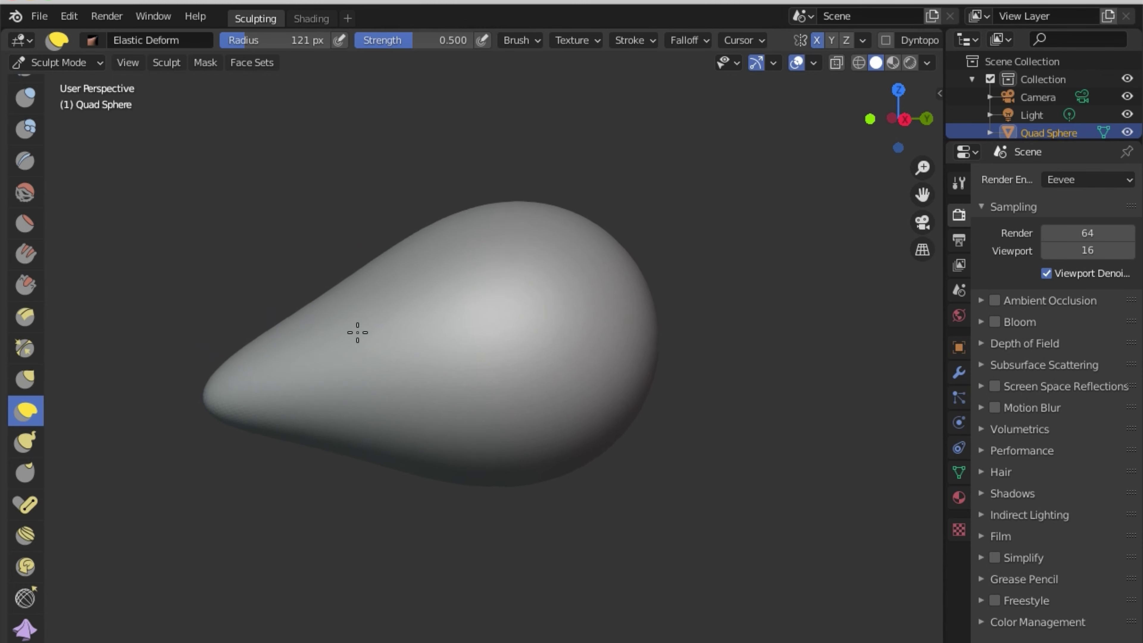
drag(922, 194, 945, 195)
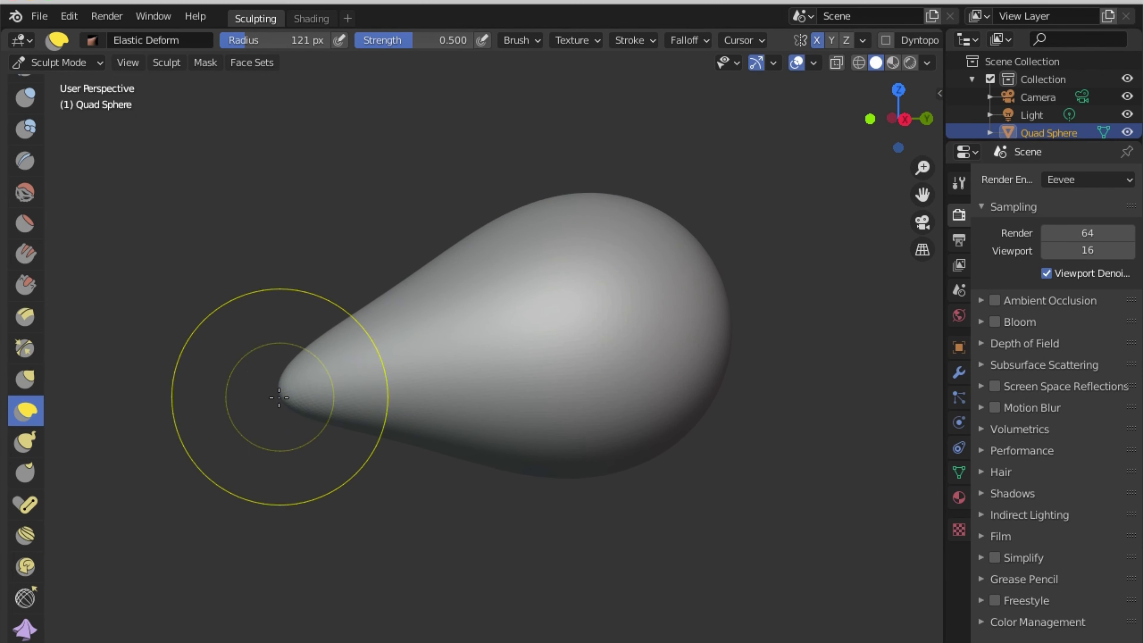
Pull the teardrop's tip down and bend it into a curving tail.
drag(286, 392, 123, 452)
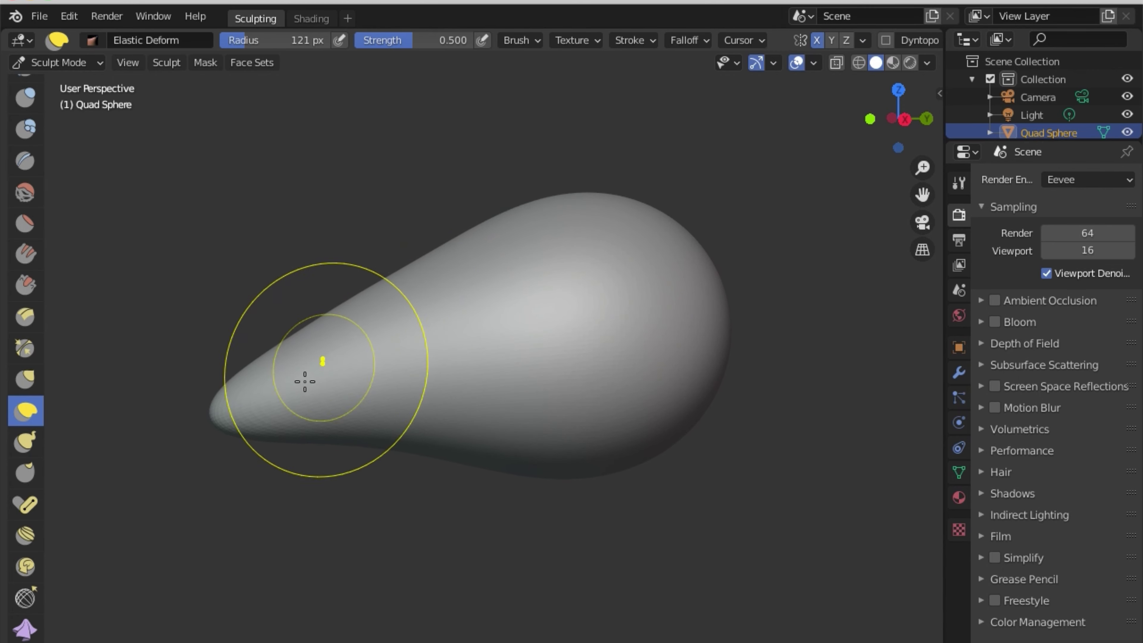
shift+middle_drag(464, 319, 500, 257)
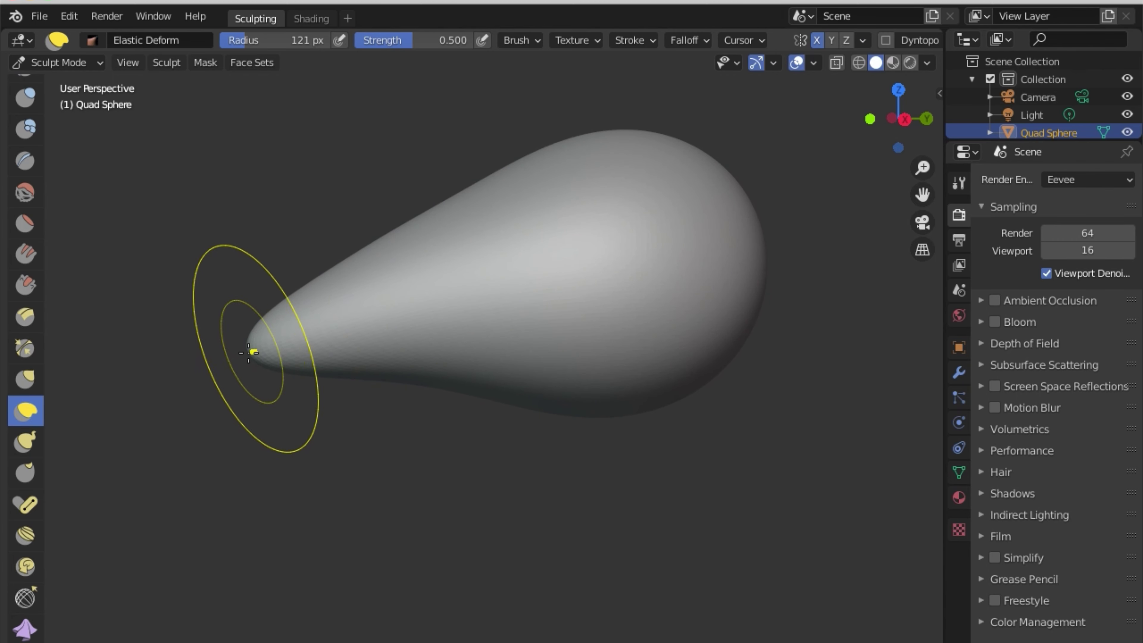
drag(234, 392, 285, 526)
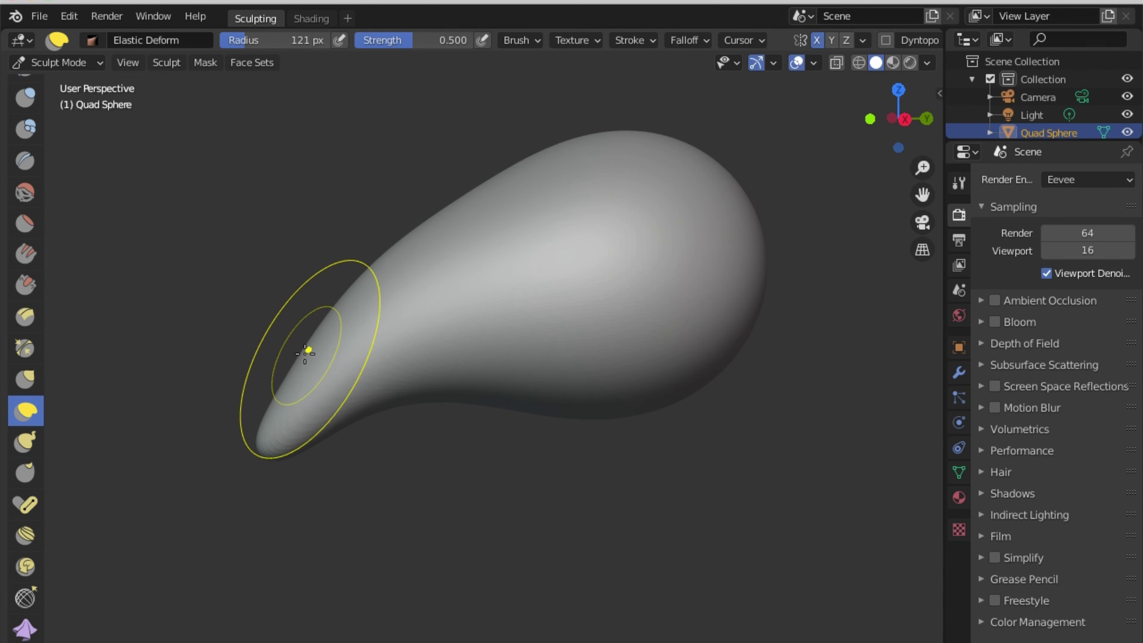
drag(251, 332, 285, 345)
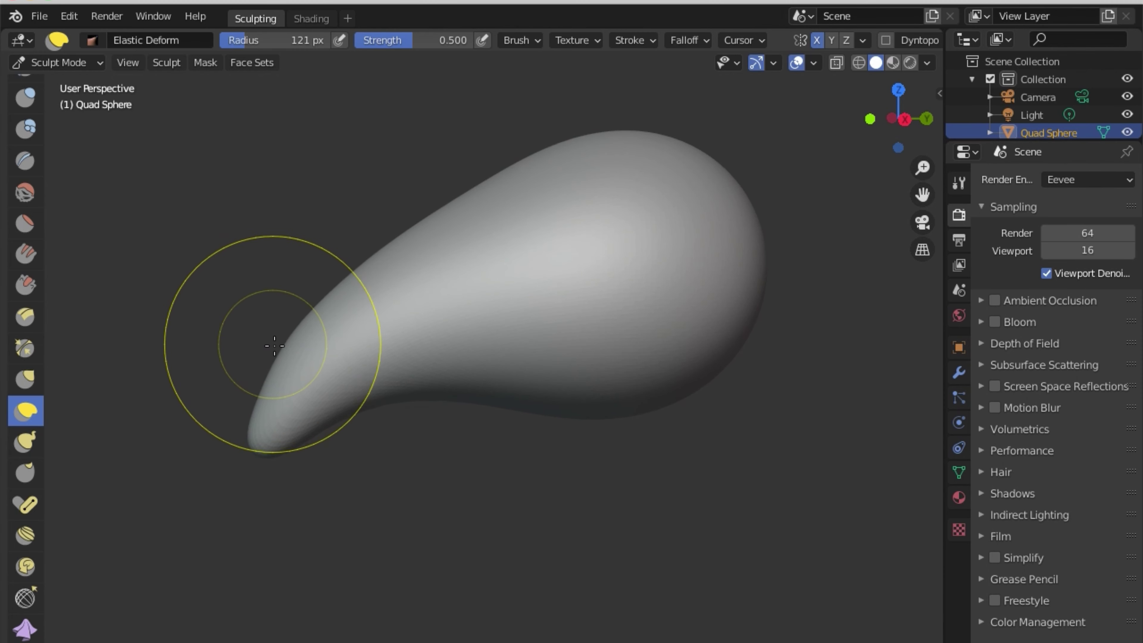
mouse_move(285, 345)
middle_down()
mouse_move(563, 322)
mouse_move(482, 342)
mouse_move(327, 349)
mouse_move(326, 327)
mouse_move(319, 339)
mouse_move(365, 340)
middle_up()
Bend the teardrop tip, widen the tail, and reshape the sculpt's upper and upper-left edges.
mouse_move(257, 441)
mouse_down()
mouse_move(242, 625)
mouse_move(268, 472)
mouse_up()
middle_drag(268, 472, 393, 424)
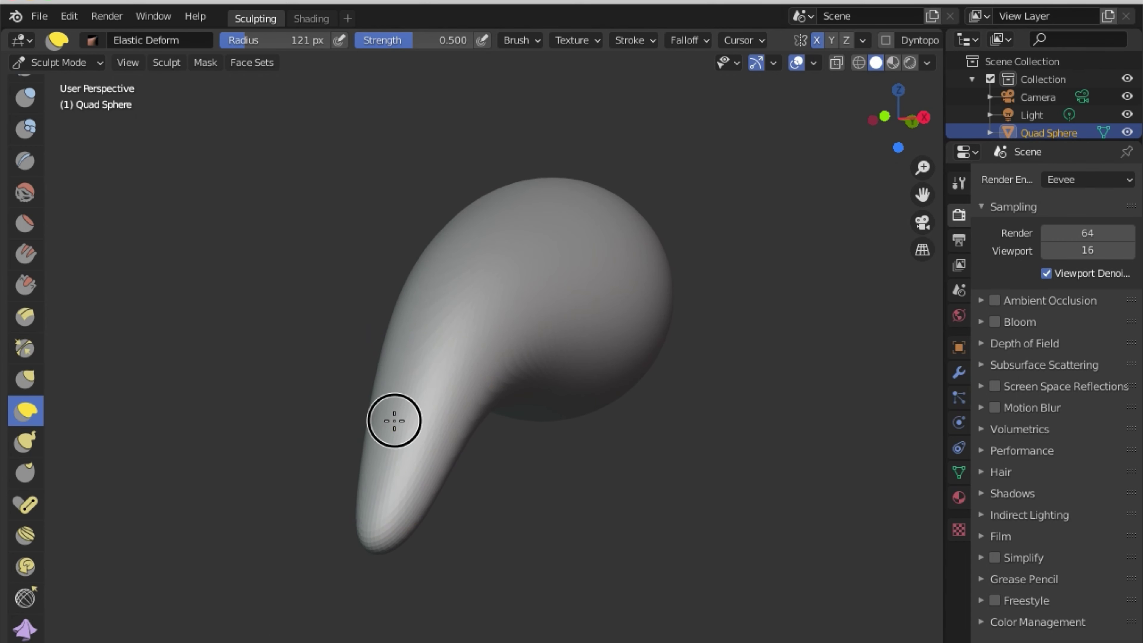
drag(359, 403, 308, 377)
middle_drag(421, 380, 327, 390)
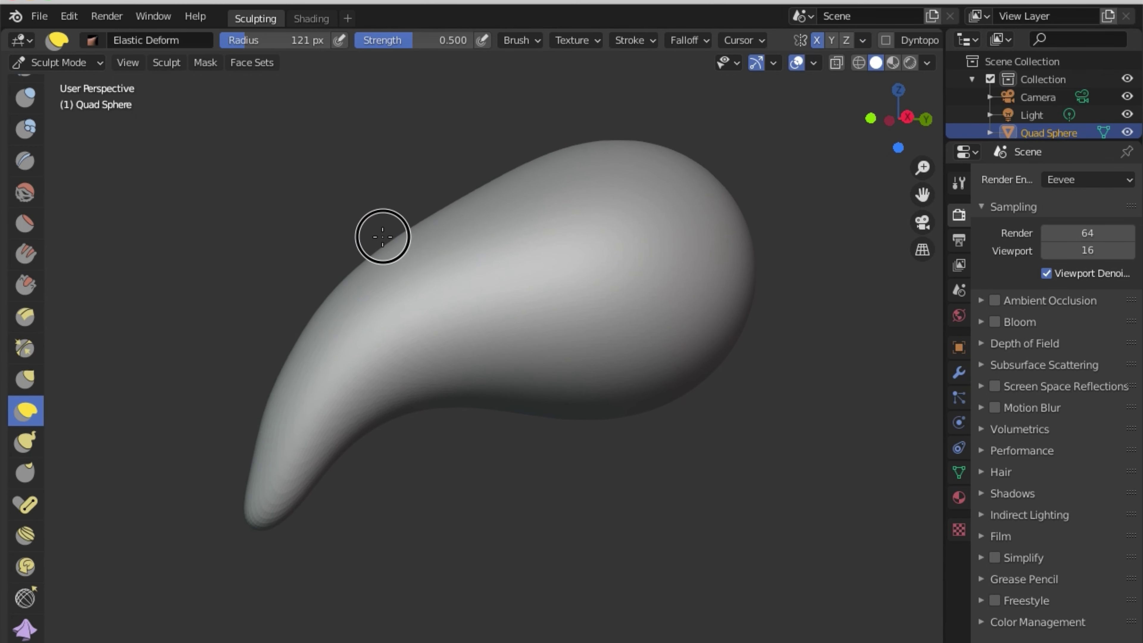
mouse_move(382, 236)
mouse_down()
mouse_move(461, 227)
mouse_move(511, 134)
mouse_up()
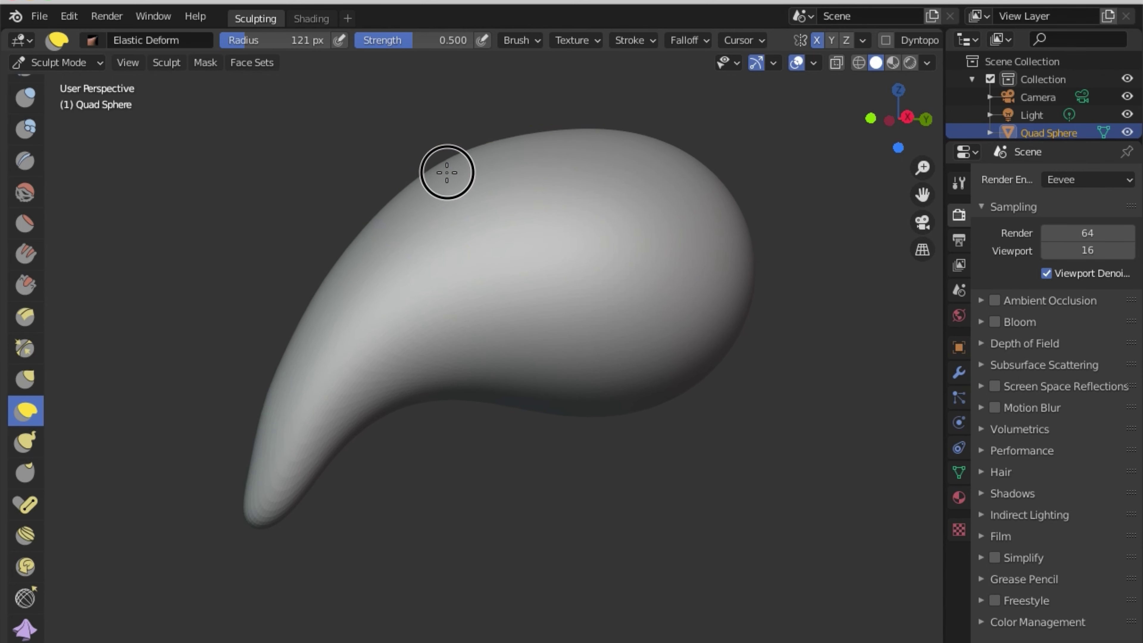
mouse_move(382, 197)
mouse_down()
mouse_move(339, 255)
mouse_move(339, 366)
mouse_move(390, 296)
mouse_move(423, 317)
mouse_move(343, 442)
mouse_move(355, 499)
mouse_up()
Stretch the tail further downward, undoing strokes that lifted the tail or swelled the upper blob.
mouse_move(396, 271)
mouse_down()
mouse_move(403, 291)
mouse_move(347, 299)
mouse_up()
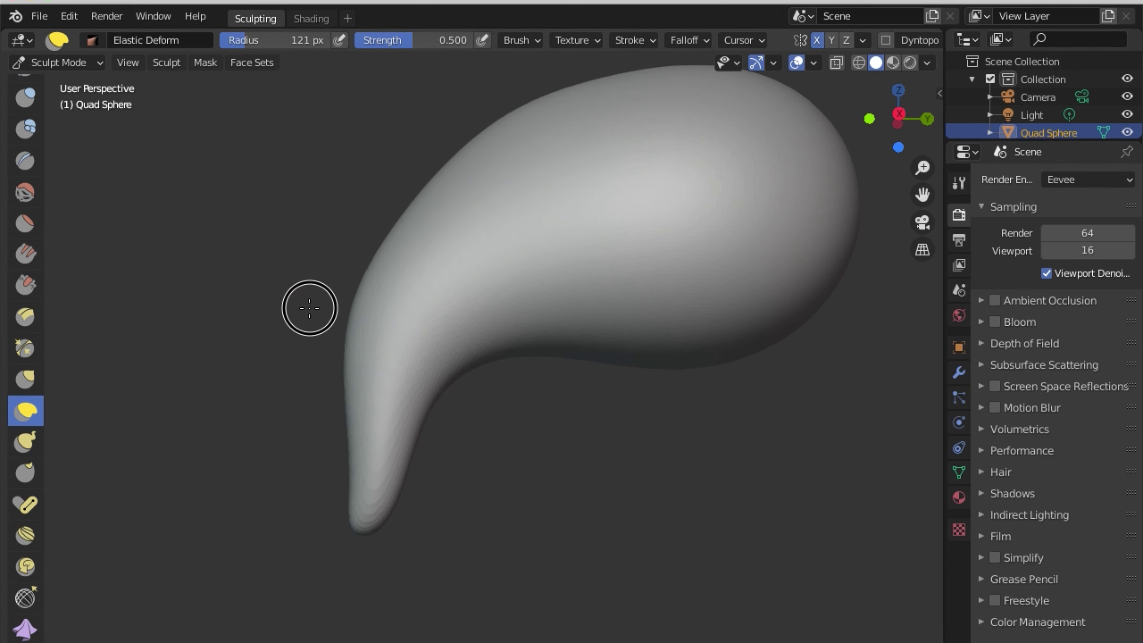
drag(342, 450, 357, 510)
mouse_move(315, 387)
mouse_down()
mouse_move(311, 434)
mouse_move(390, 607)
mouse_move(462, 268)
mouse_move(402, 228)
mouse_up()
key(ctrl+z)
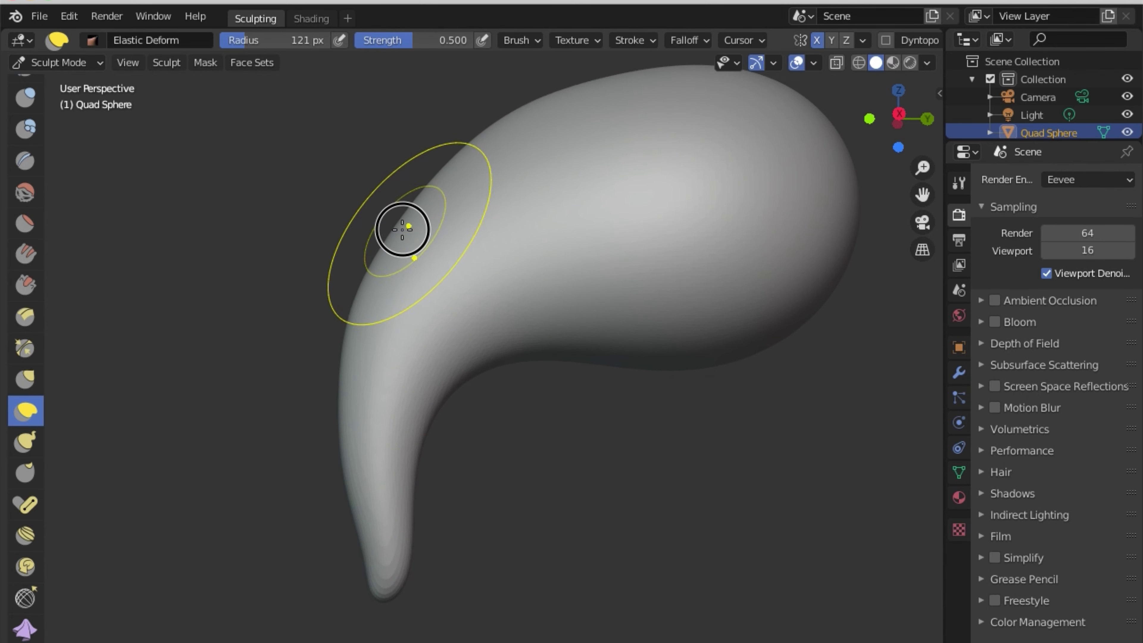
middle_drag(451, 211, 520, 290)
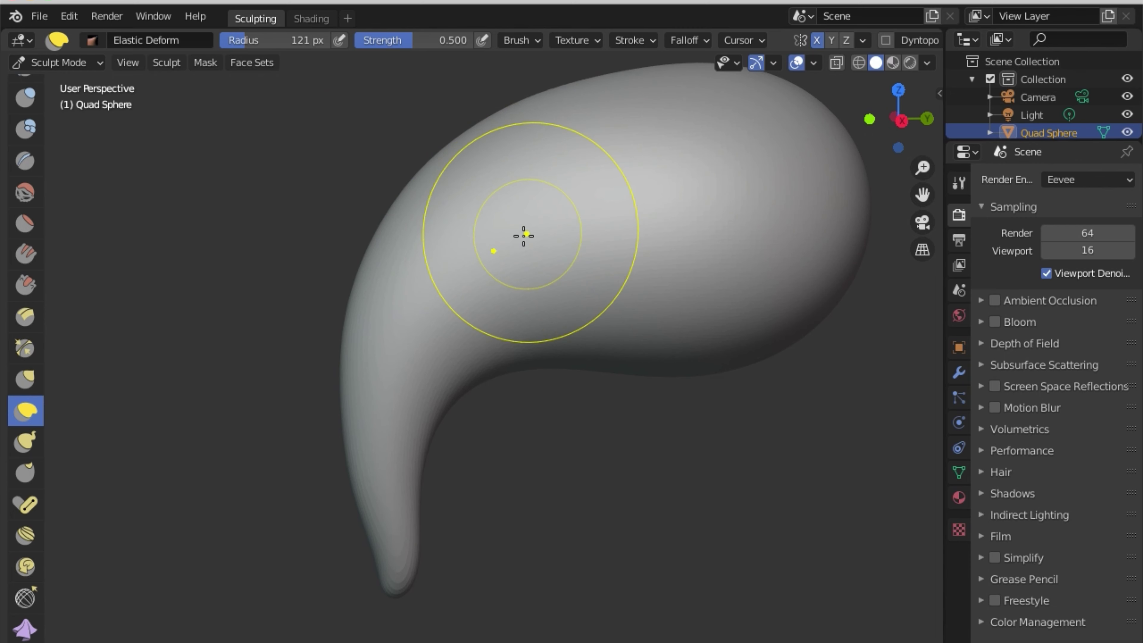
key(ctrl+z)
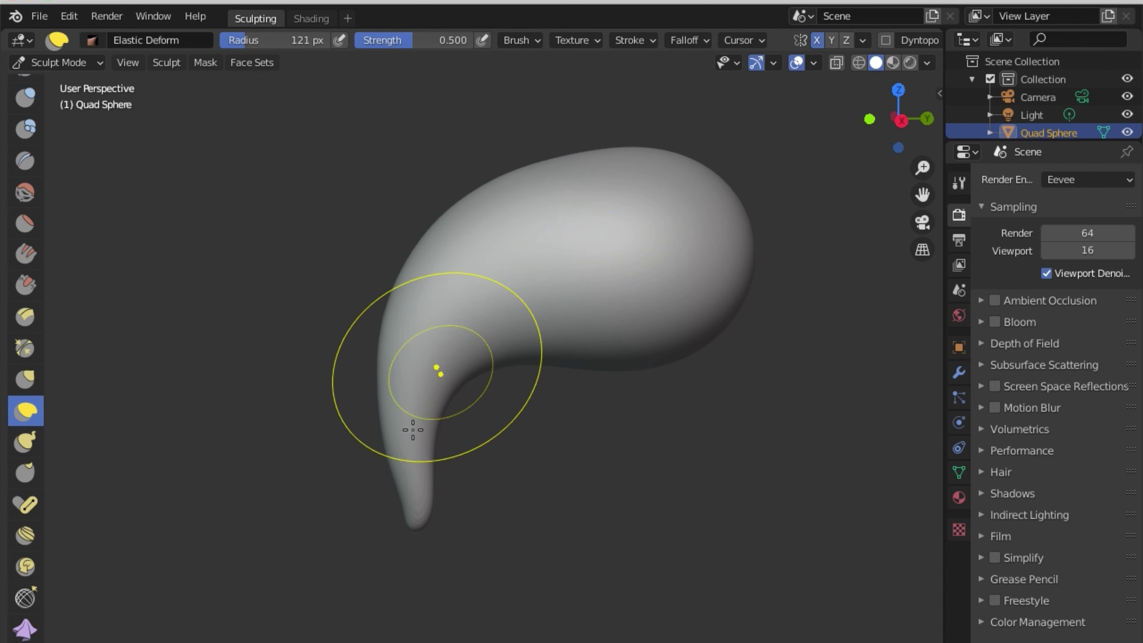
Pull the tail tip lower and lengthen it, then reshape and widen the neck area.
drag(412, 529, 454, 587)
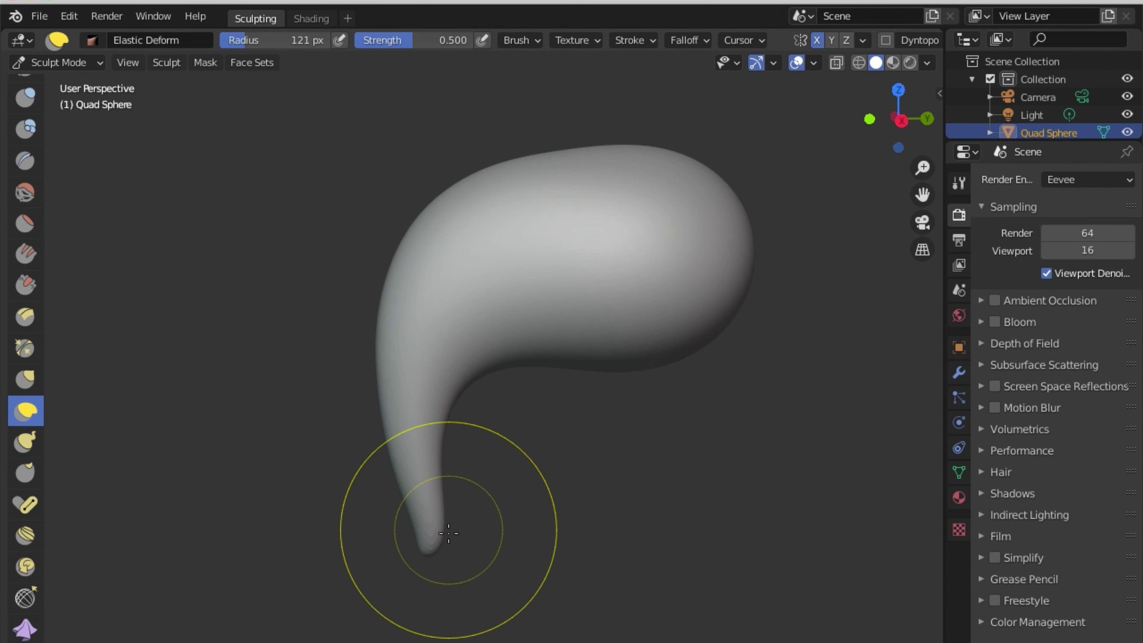
drag(428, 557, 445, 619)
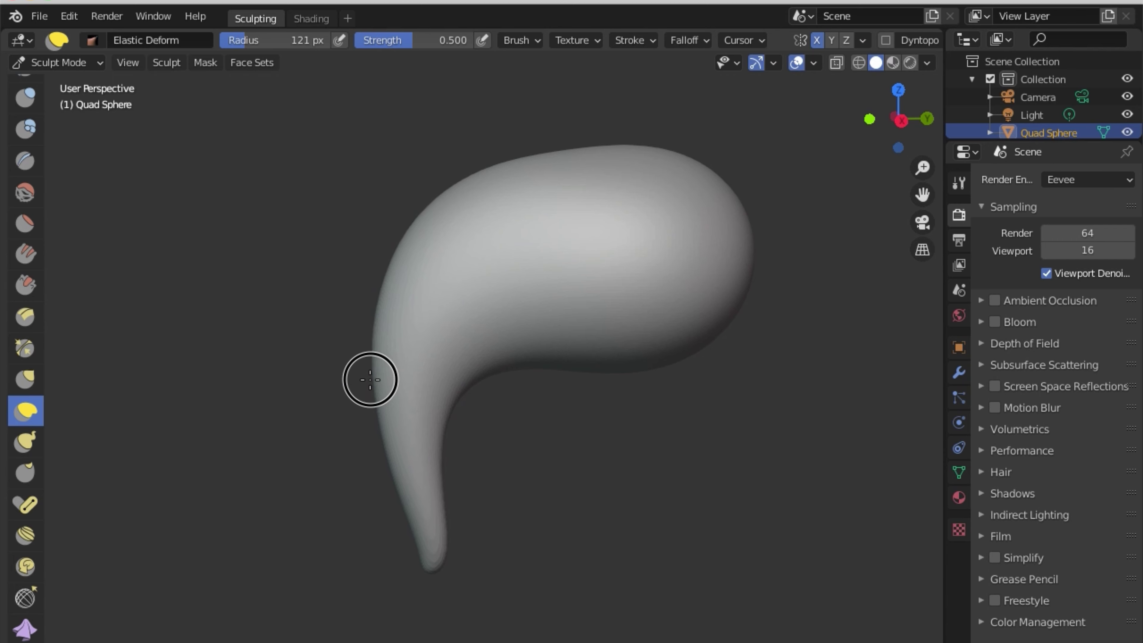
drag(370, 319, 371, 431)
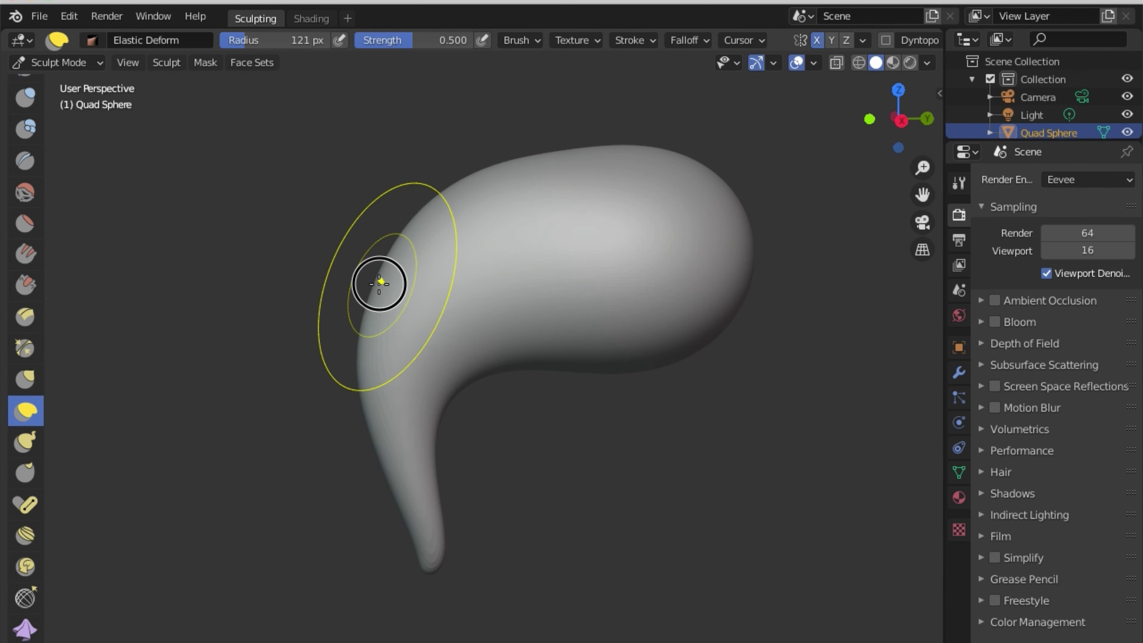
drag(377, 301, 489, 394)
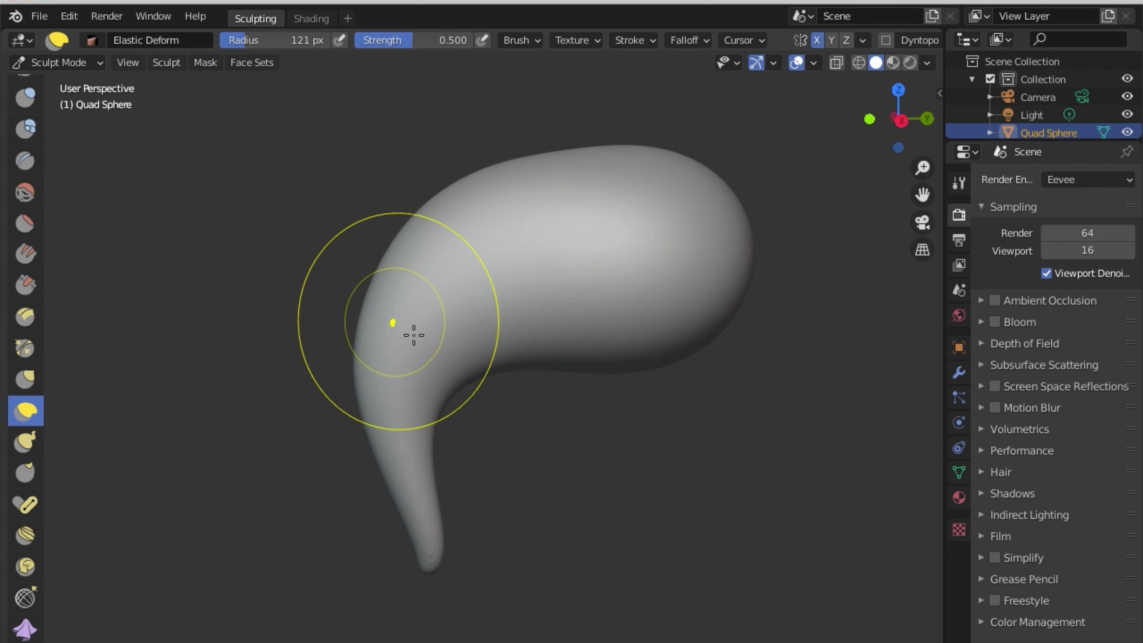
shift+middle_drag(489, 393, 500, 355)
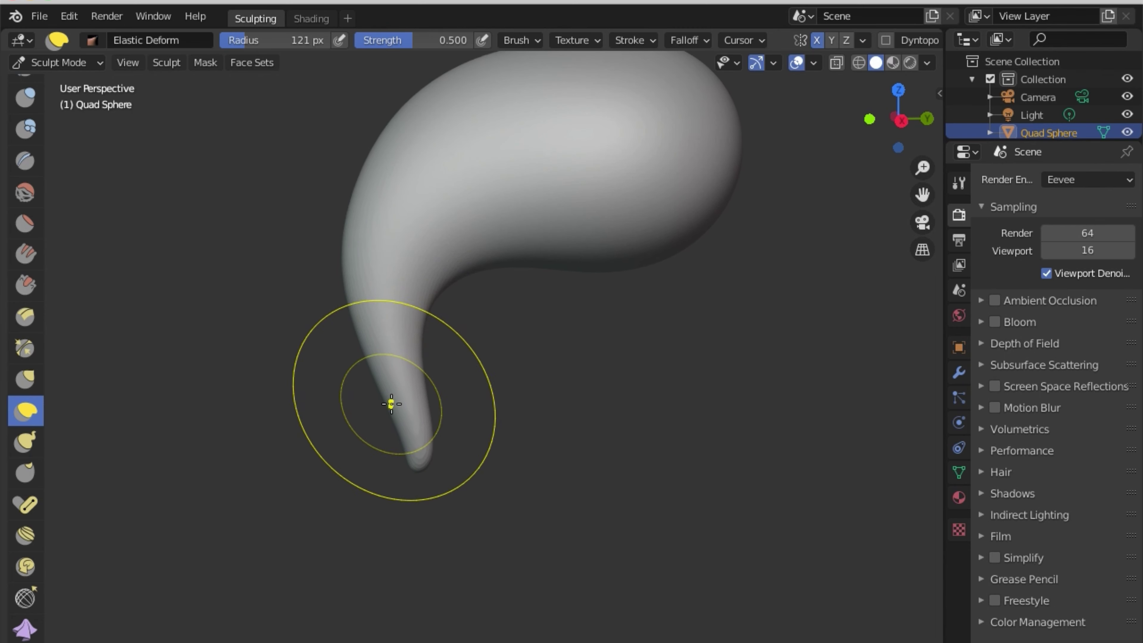
scroll(410, 374, up, 2)
drag(414, 373, 425, 367)
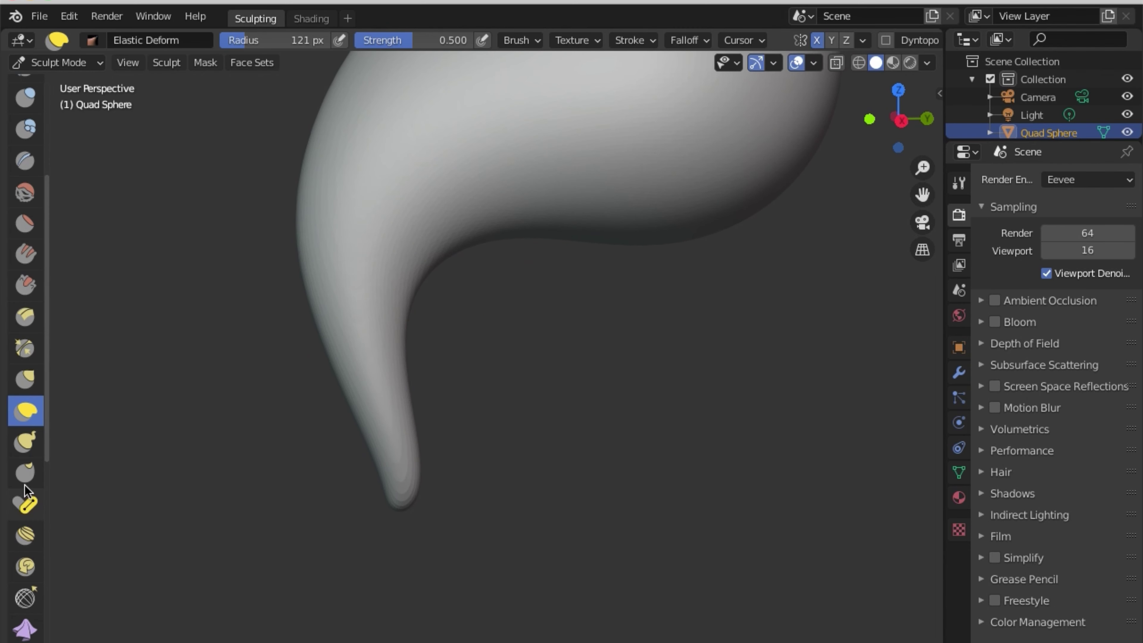
Switch to the Pose brush and try bending the tail, undoing the last bend.
click(26, 509)
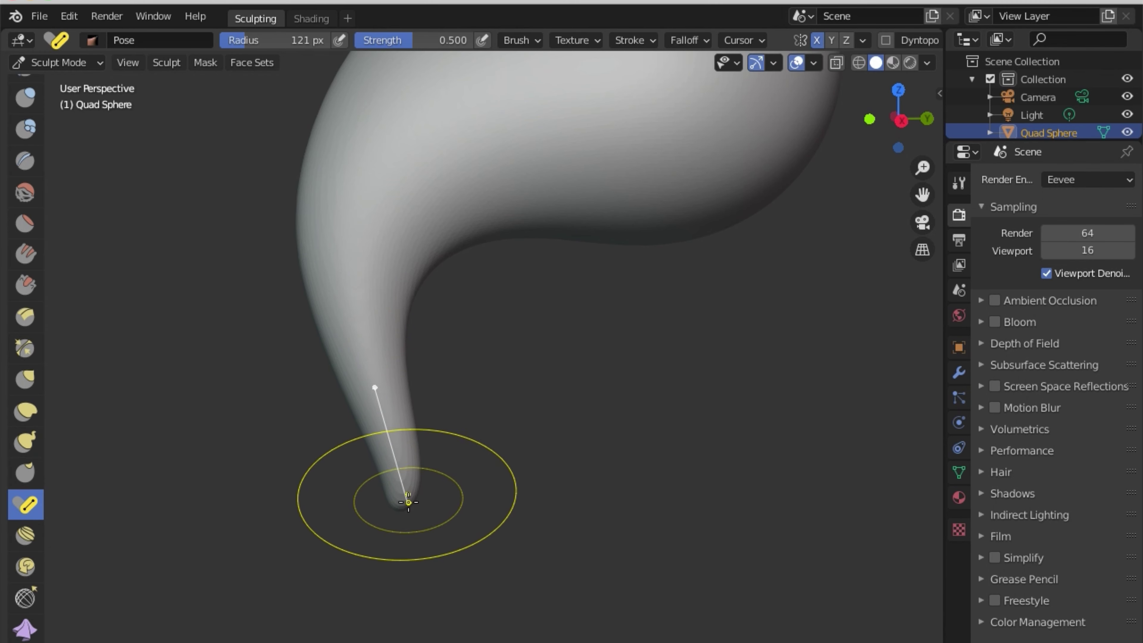
mouse_move(400, 492)
mouse_down()
mouse_move(459, 434)
mouse_move(474, 384)
mouse_move(447, 451)
mouse_move(470, 343)
mouse_move(426, 477)
mouse_move(462, 310)
mouse_move(416, 465)
mouse_move(454, 388)
mouse_move(408, 319)
mouse_up()
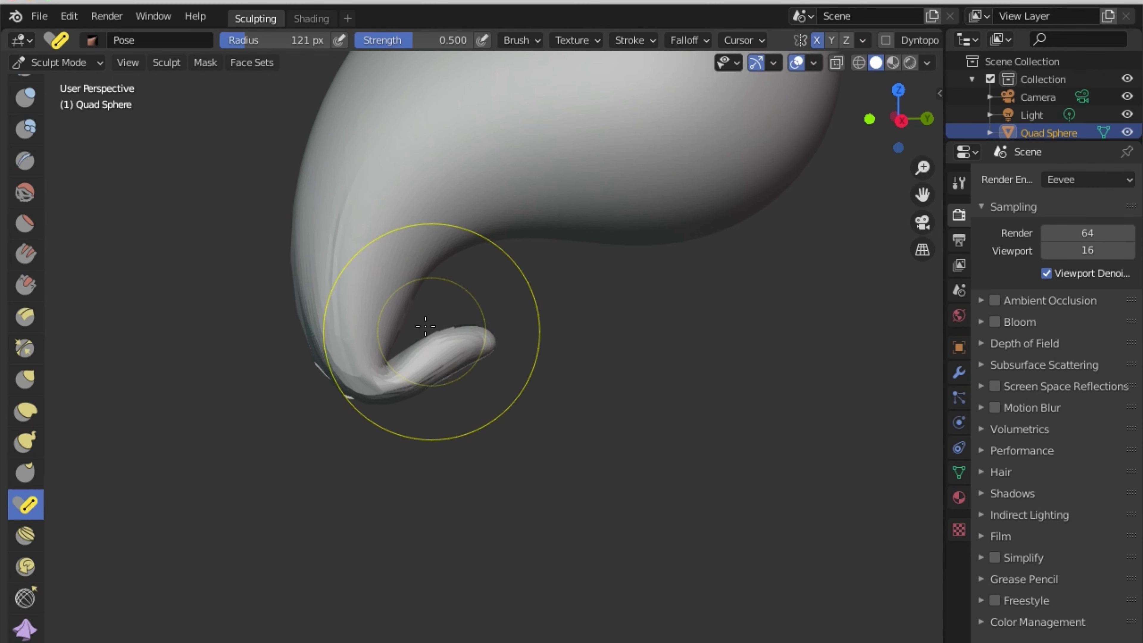
mouse_move(408, 319)
middle_down()
mouse_move(607, 332)
mouse_move(673, 283)
mouse_move(600, 313)
mouse_move(523, 383)
mouse_move(467, 327)
middle_up()
key(ctrl+z)
Check the tail in top (Numpad 7) and side (Numpad 3) views, then scroll the header toward Remesh.
key(KP_7)
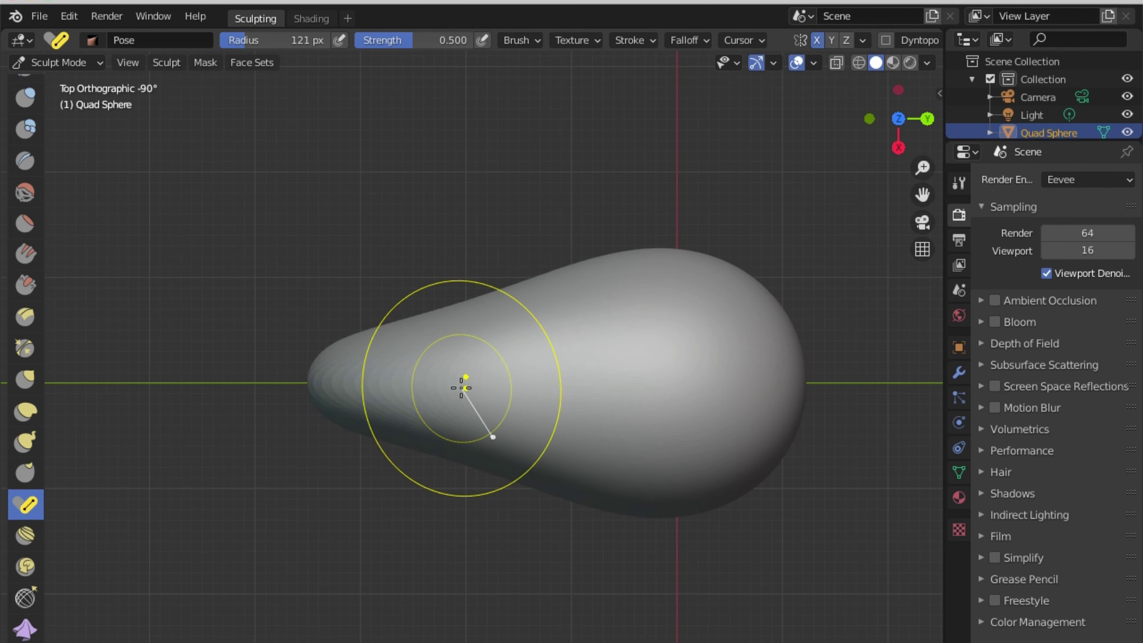
key(KP_3)
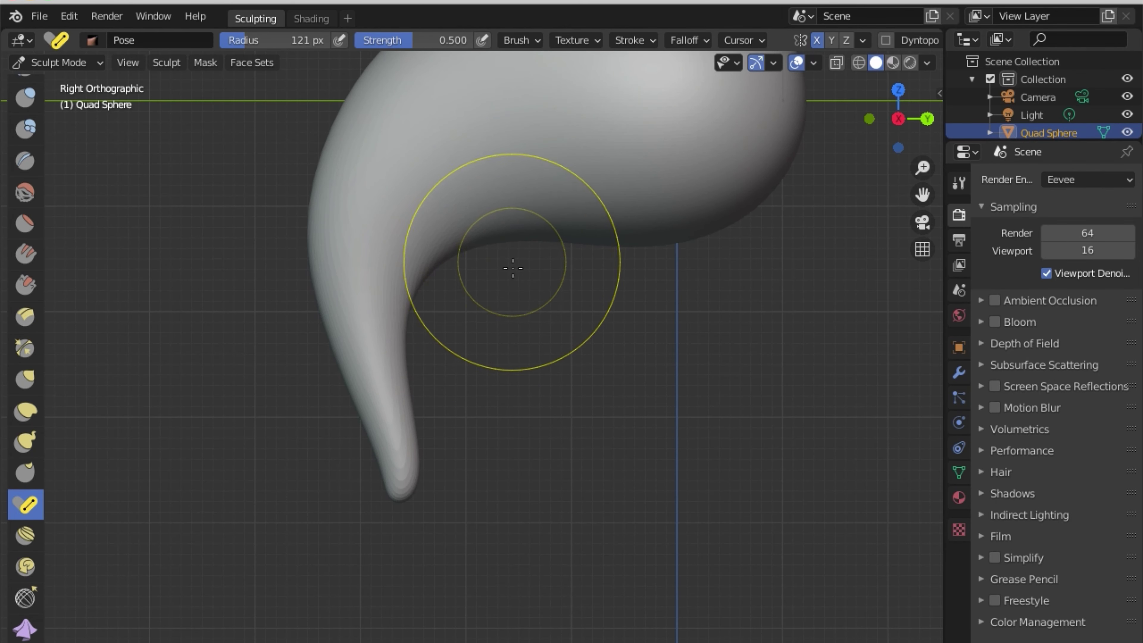
mouse_move(465, 309)
shift+middle_down()
mouse_move(441, 403)
mouse_move(582, 401)
mouse_move(707, 352)
mouse_move(693, 395)
mouse_move(522, 447)
mouse_move(477, 413)
mouse_move(468, 372)
shift+middle_up()
scroll(467, 372, down, 1)
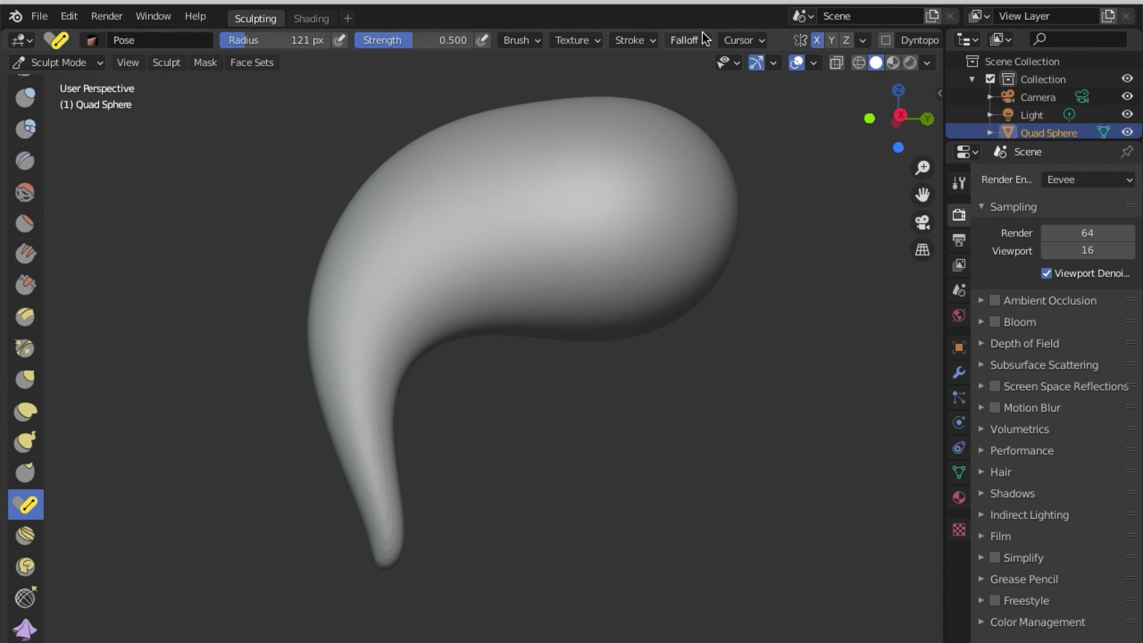
scroll(643, 40, down, 3)
scroll(652, 38, up, 3)
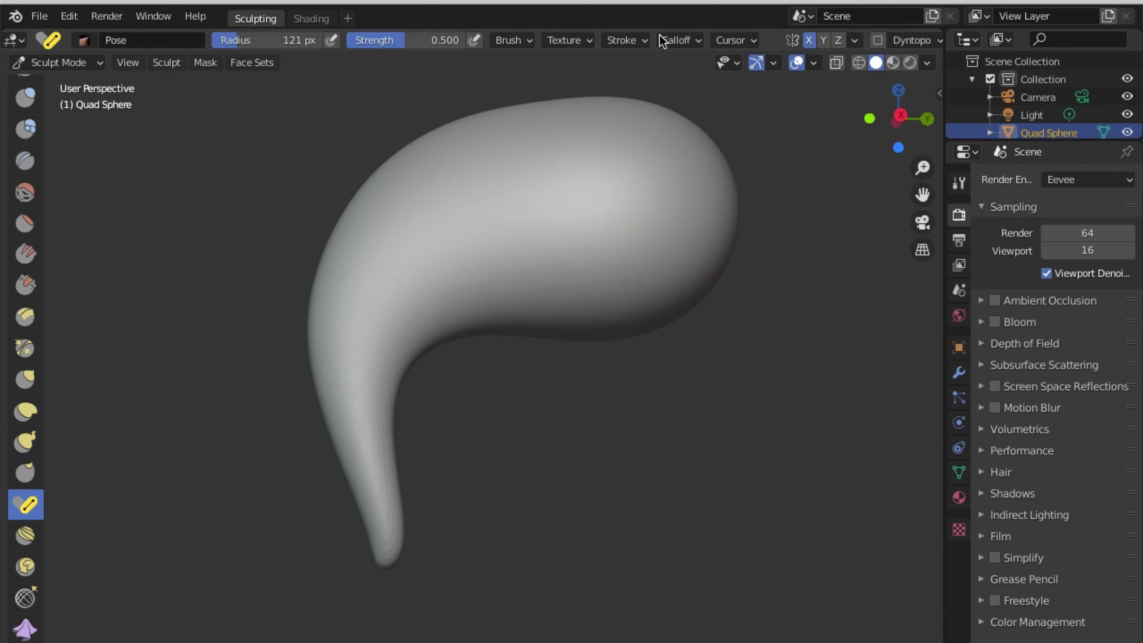
scroll(660, 36, down, 3)
scroll(660, 40, up, 3)
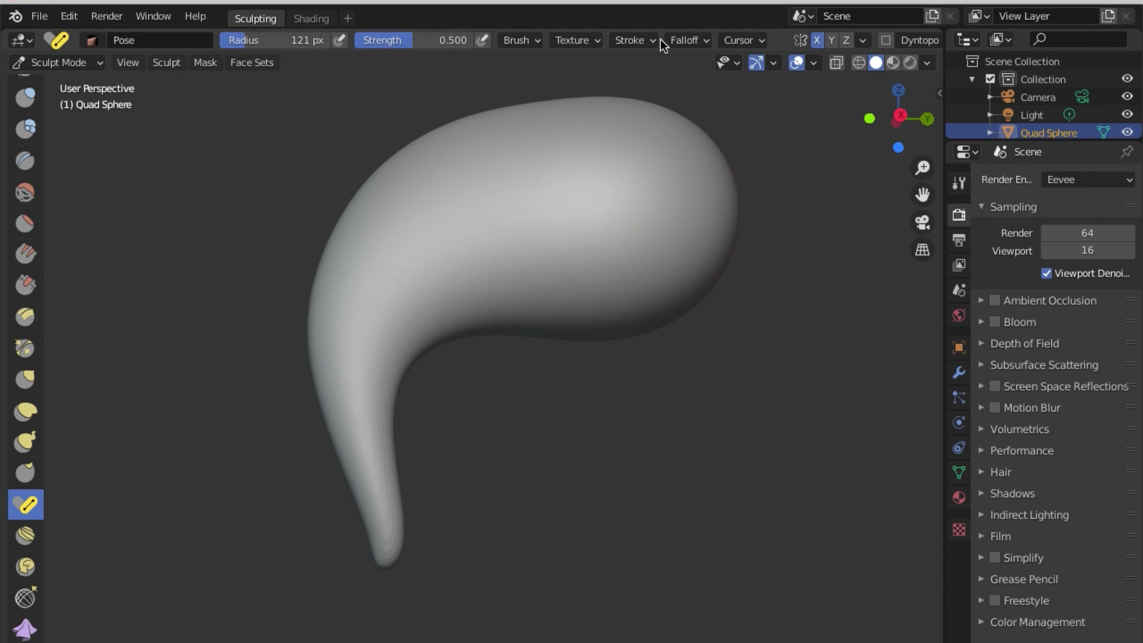
scroll(661, 41, down, 3)
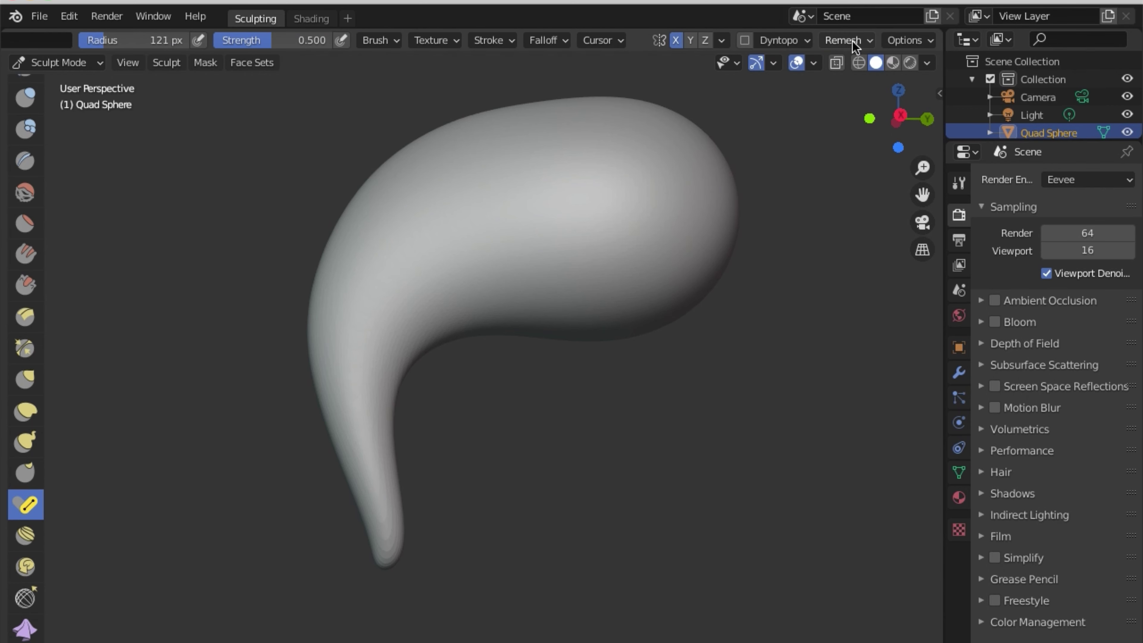
Voxel-remesh the sculpt at 0.035 m and inspect the new topology in Edit Mode.
click(861, 41)
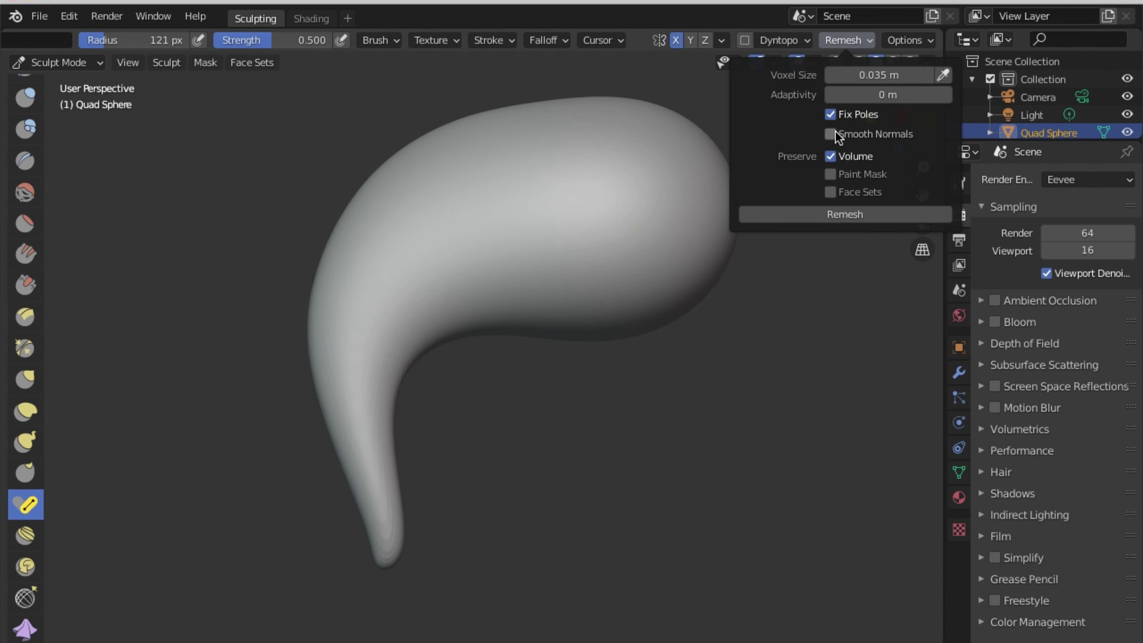
click(846, 216)
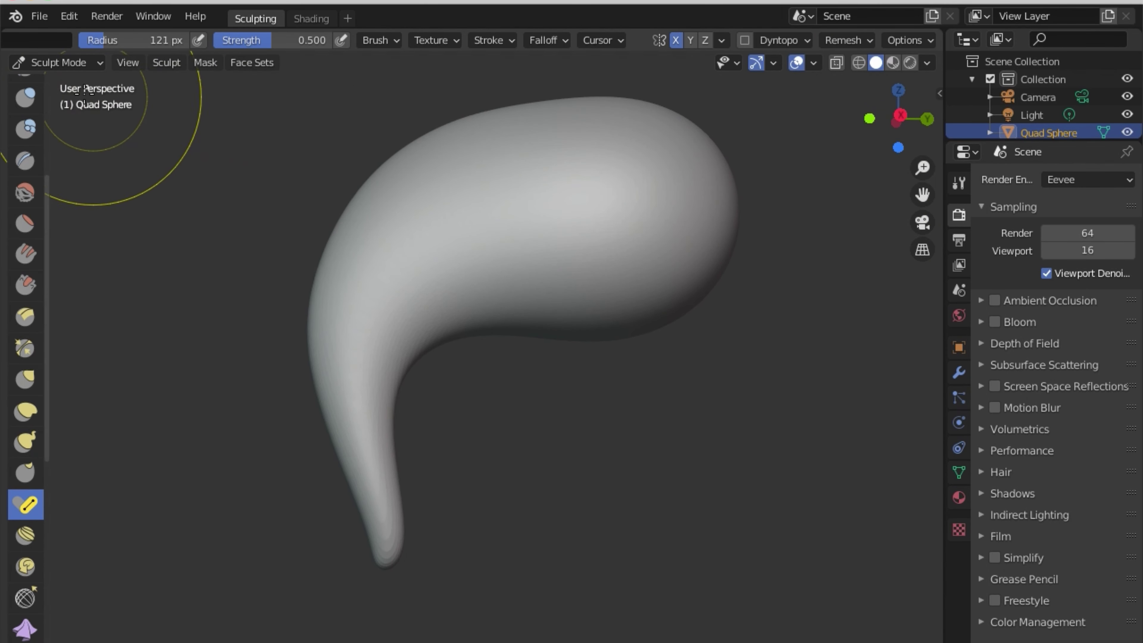
click(78, 64)
click(61, 103)
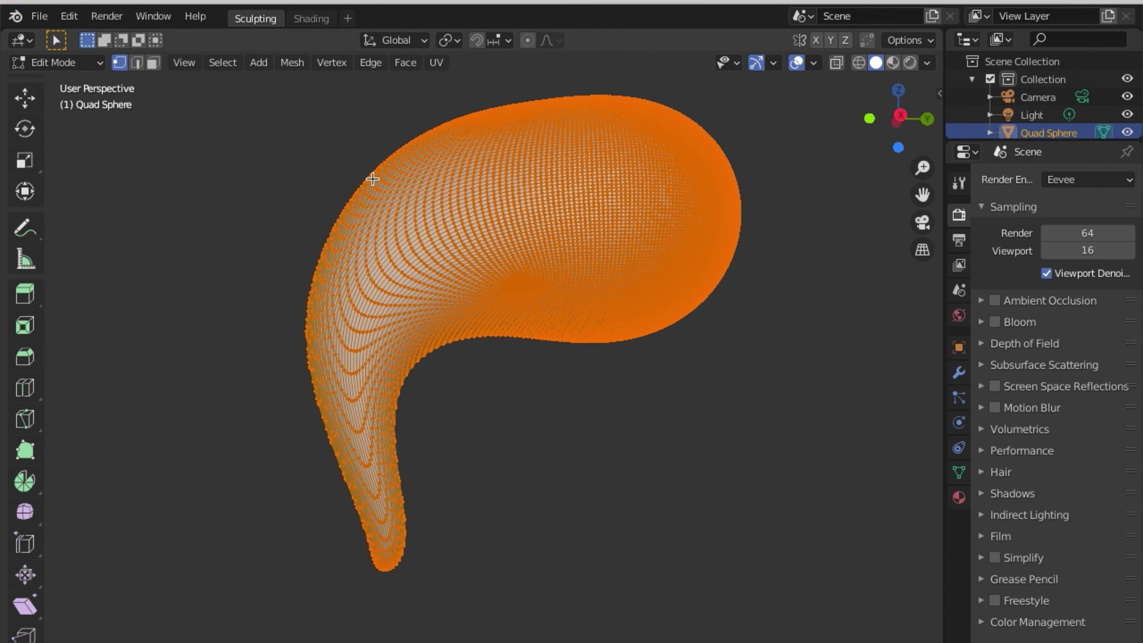
scroll(372, 178, up, 5)
scroll(370, 174, down, 1)
Return to Sculpt Mode through the interaction mode dropdown.
click(87, 67)
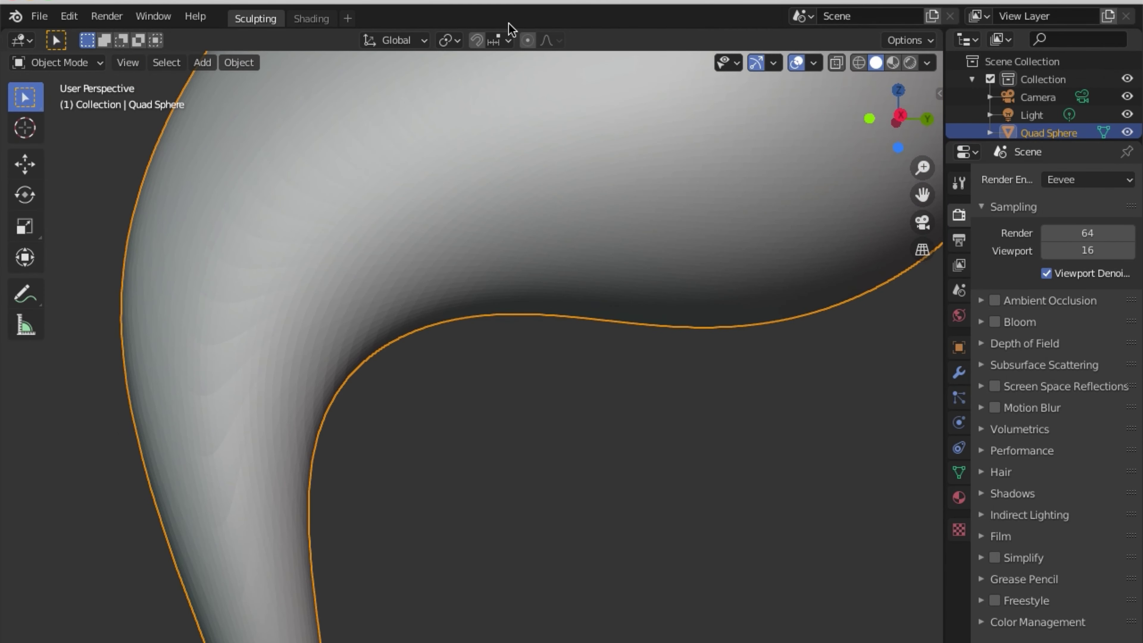
click(76, 64)
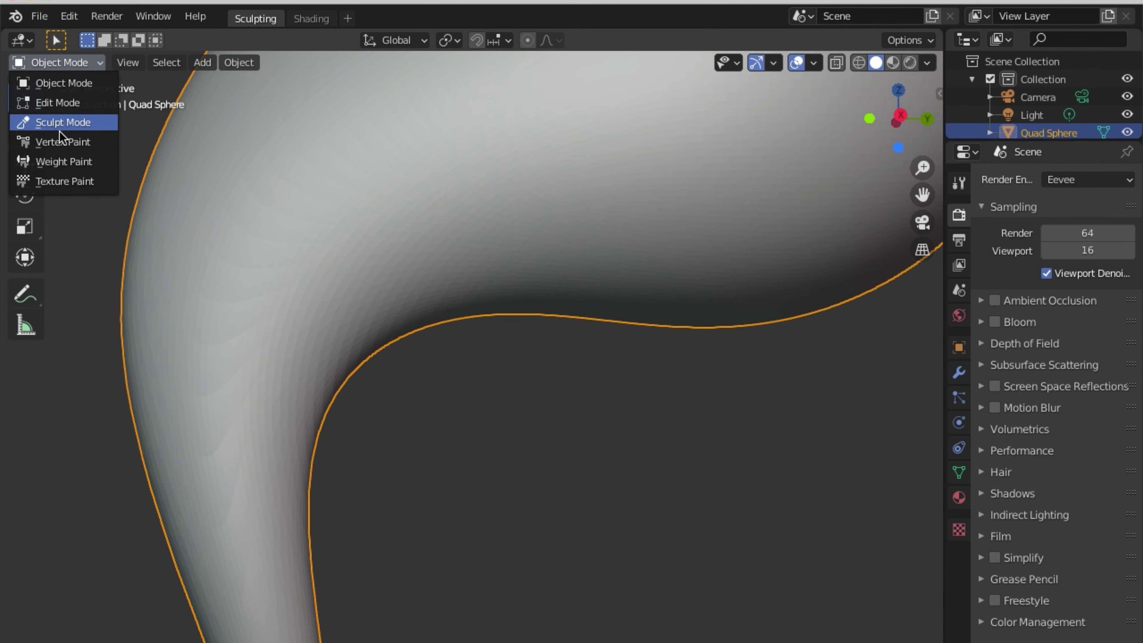
click(70, 122)
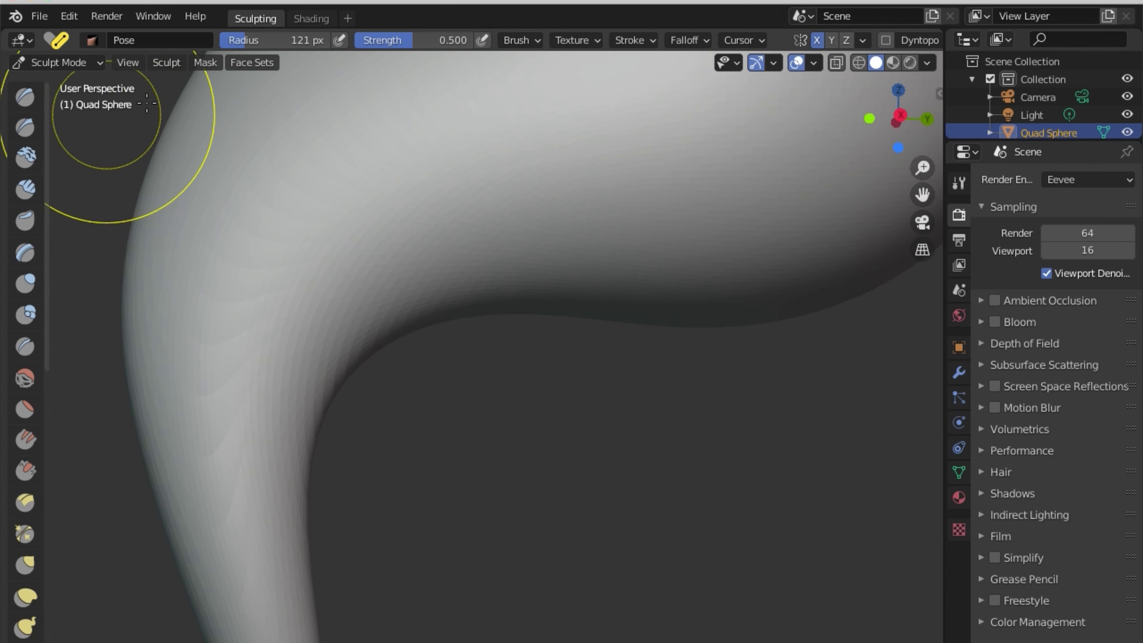
scroll(767, 39, down, 5)
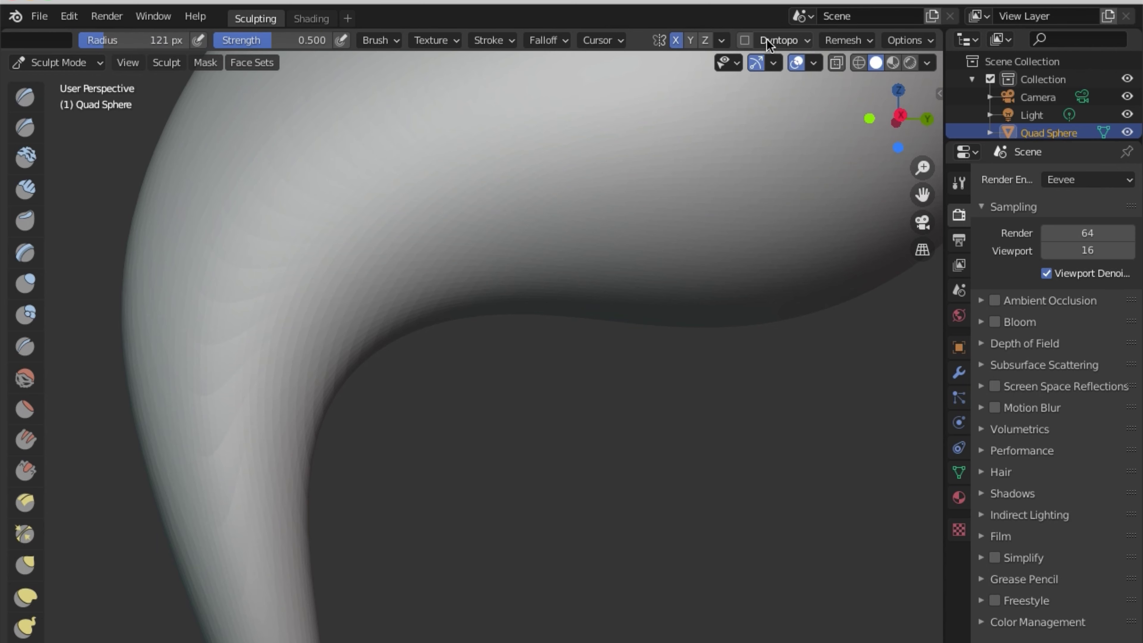
Remesh again for even, dense topology and check the result in Edit Mode.
click(842, 39)
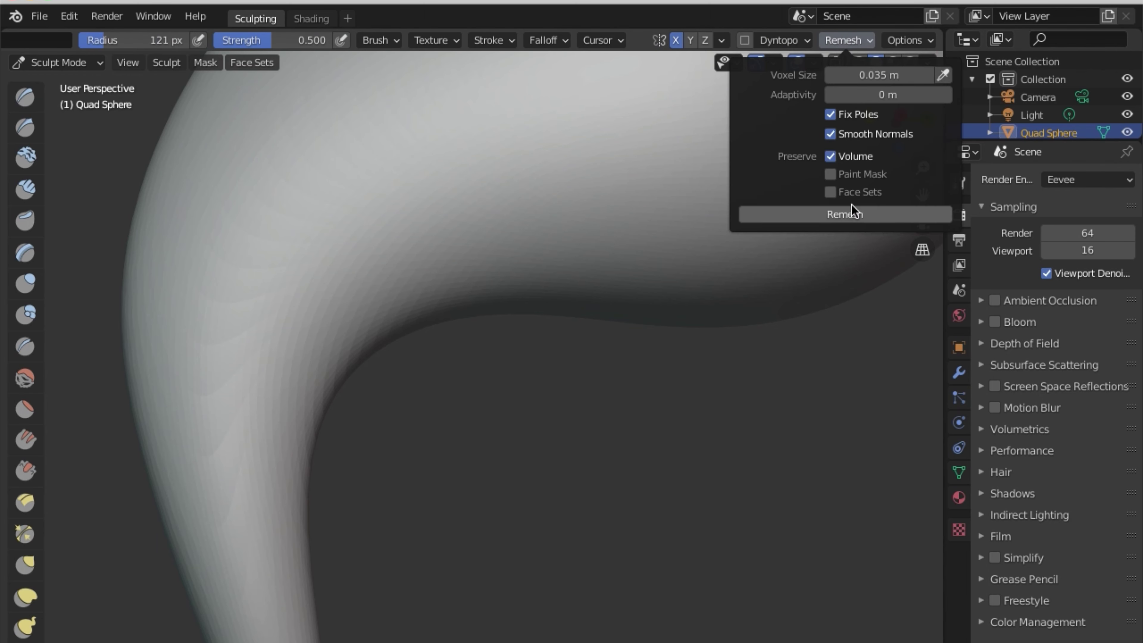
click(850, 215)
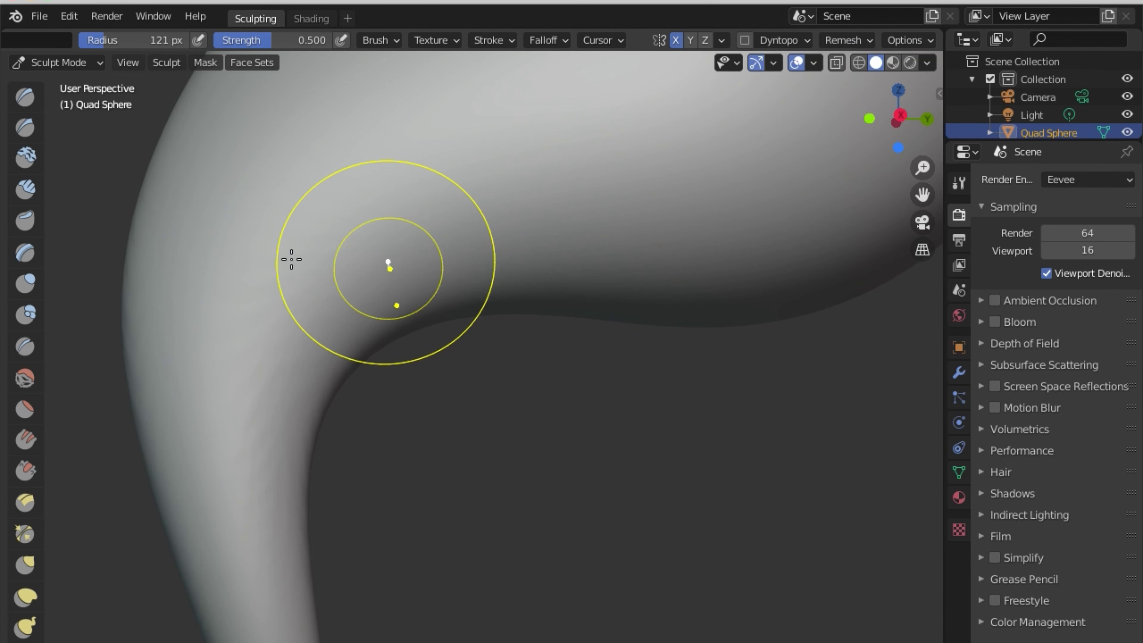
click(56, 62)
click(53, 103)
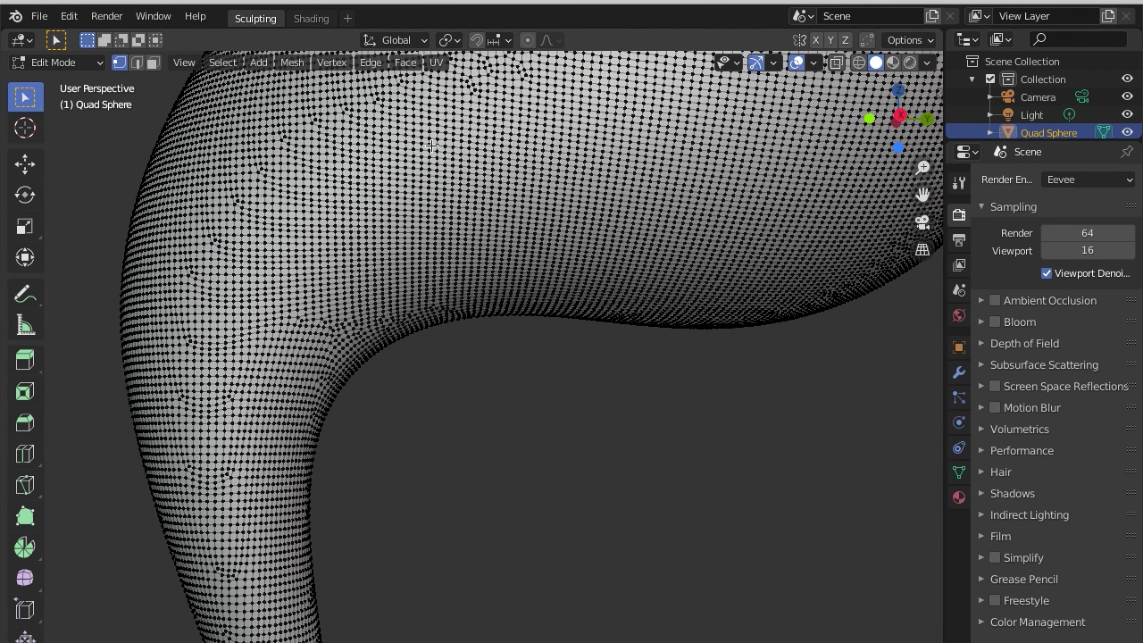
scroll(569, 172, down, 5)
scroll(564, 172, up, 2)
scroll(562, 173, up, 2)
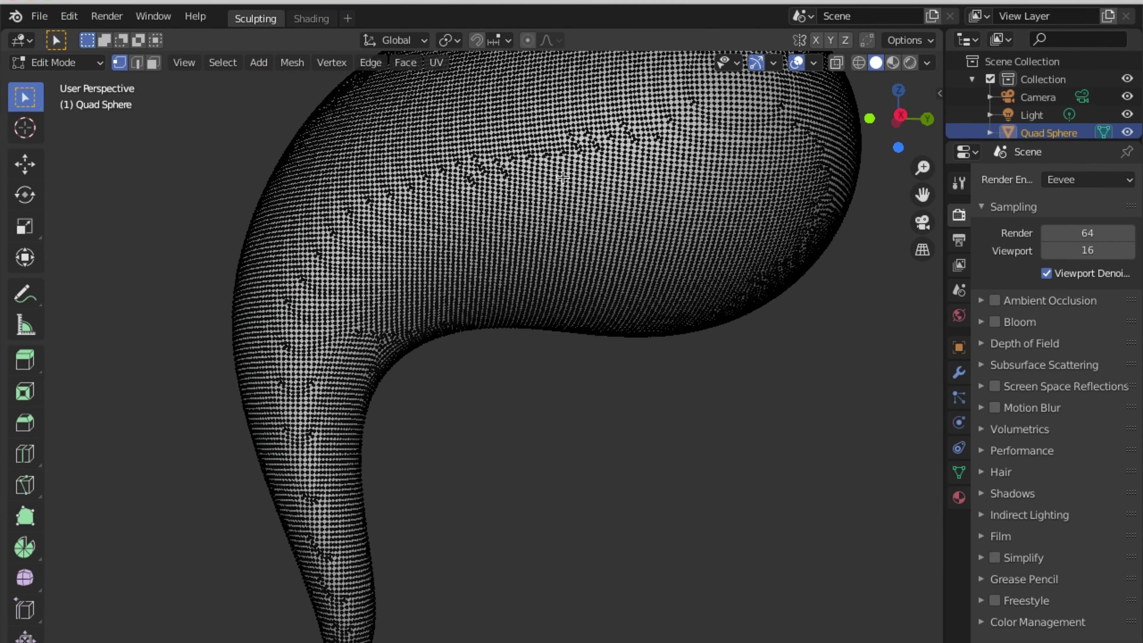
scroll(561, 174, up, 2)
scroll(561, 174, down, 1)
scroll(561, 174, down, 1)
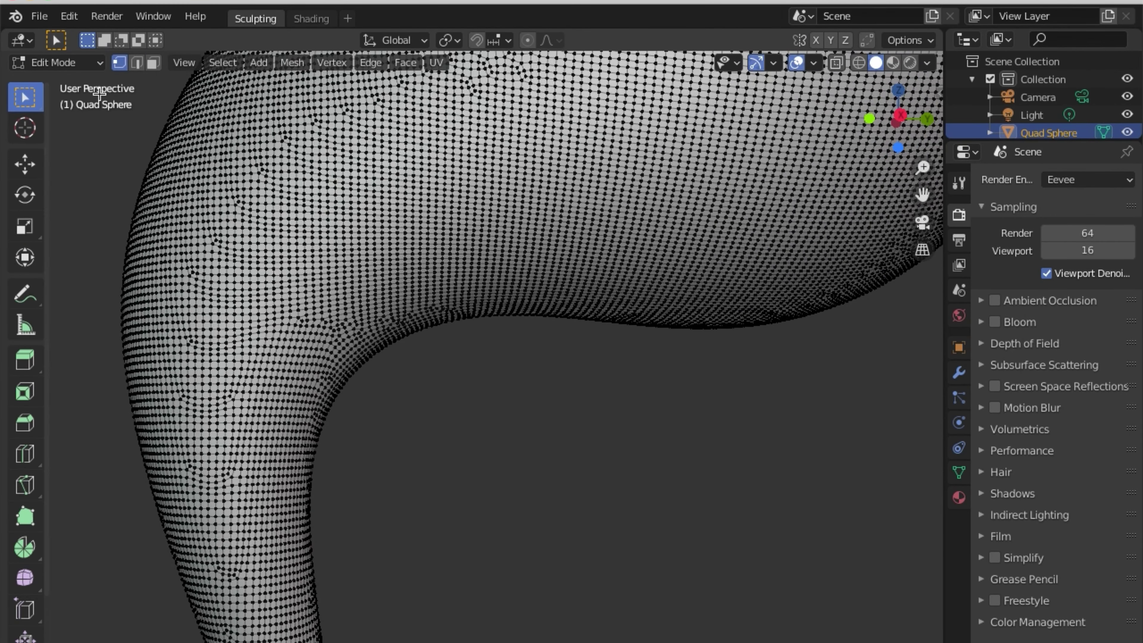
click(81, 64)
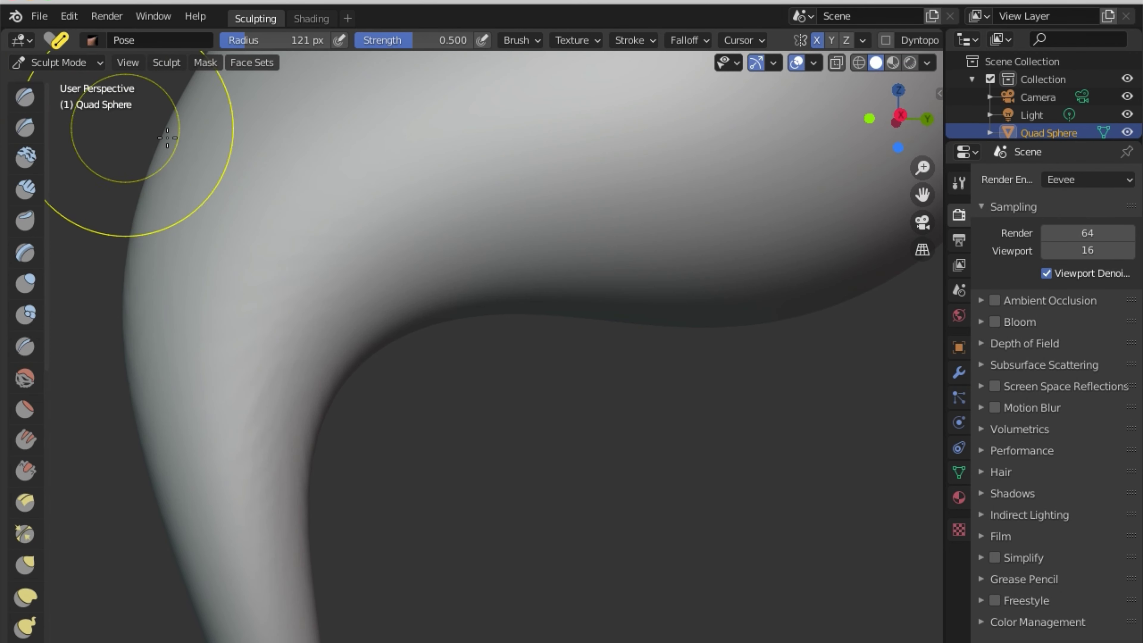
Back in Sculpt Mode, try several Pose-brush bends of the trunk tip, undoing each.
click(66, 123)
scroll(421, 382, down, 3)
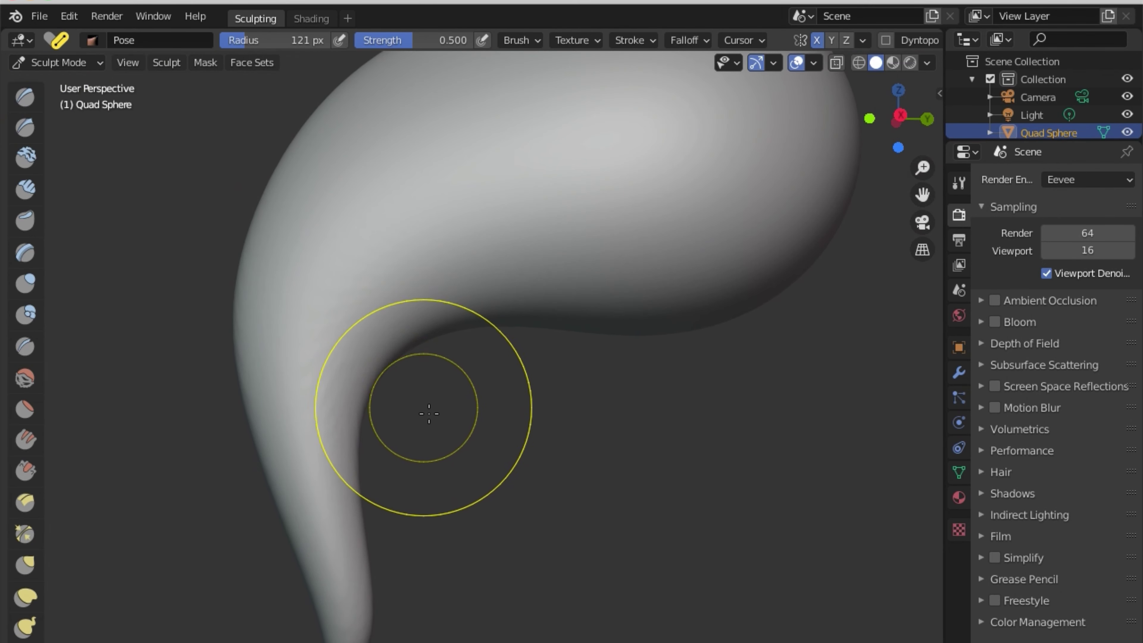
mouse_move(428, 408)
middle_down()
mouse_move(463, 390)
mouse_move(439, 485)
mouse_move(396, 420)
middle_up()
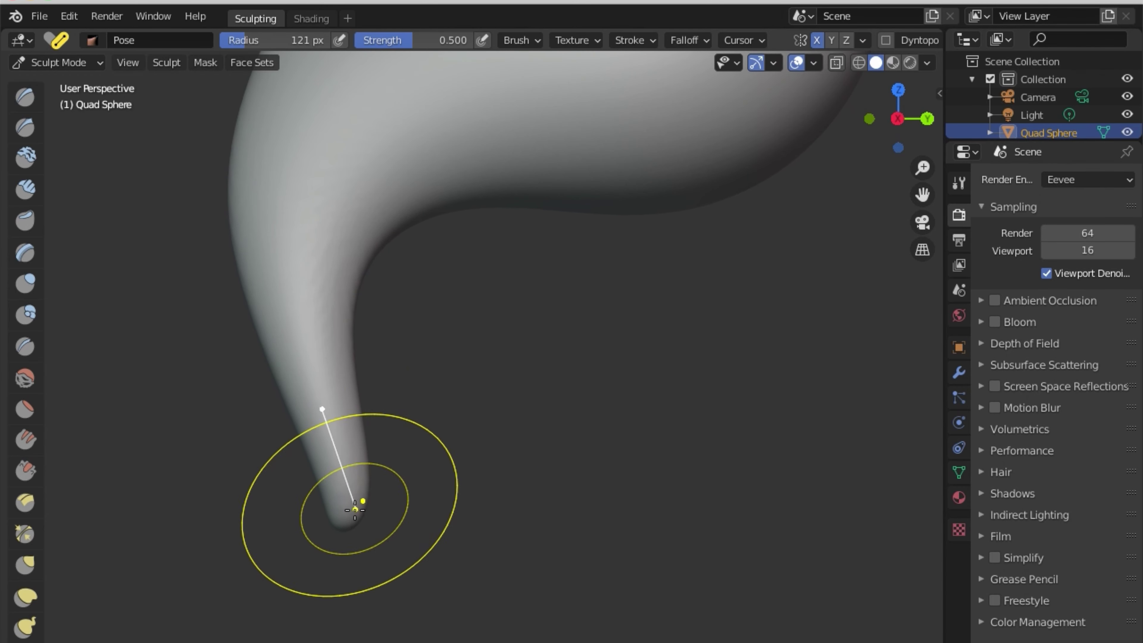
mouse_move(342, 509)
mouse_down()
mouse_move(396, 489)
mouse_move(382, 357)
mouse_up()
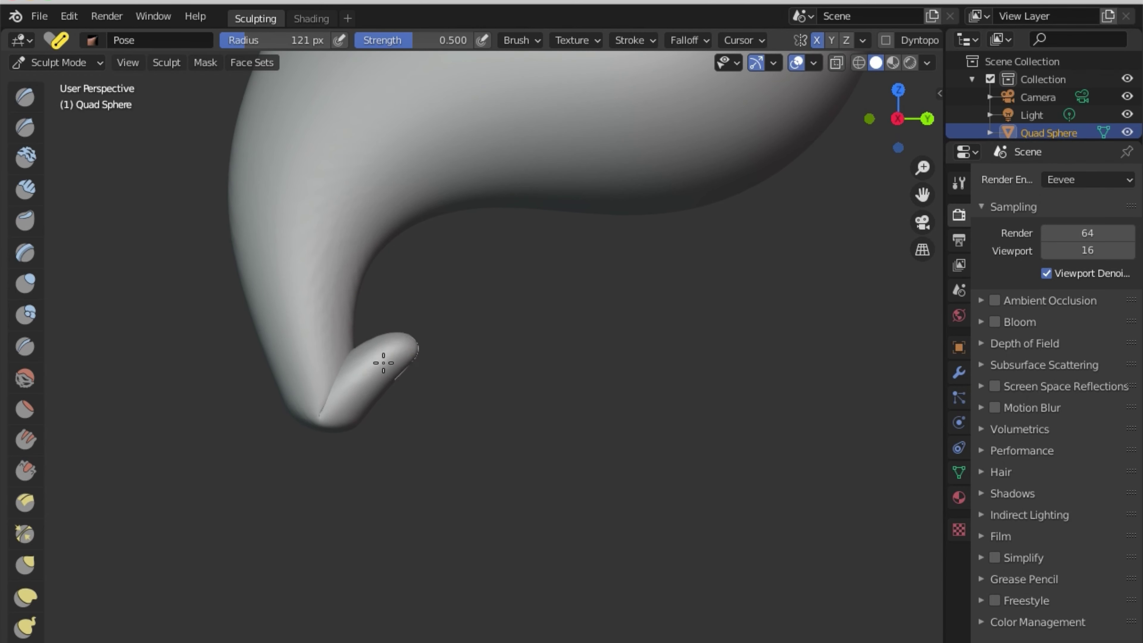
key(ctrl+z)
drag(332, 498, 408, 365)
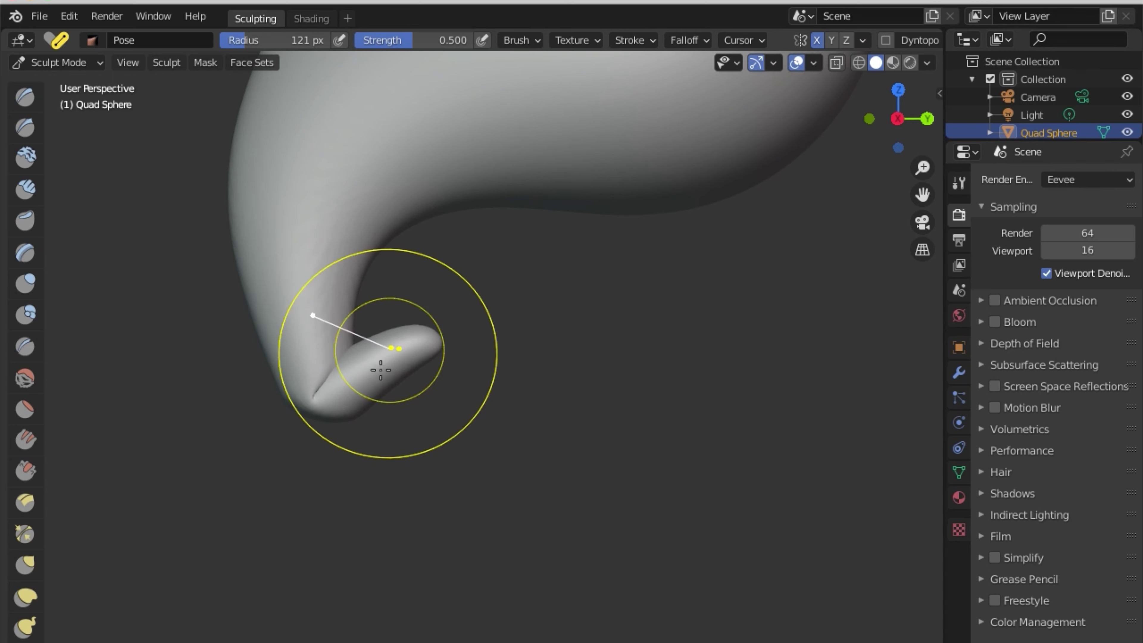
mouse_move(378, 357)
middle_down()
mouse_move(617, 299)
mouse_move(503, 316)
mouse_move(498, 276)
mouse_move(426, 381)
middle_up()
key(ctrl+z)
mouse_move(357, 429)
mouse_down()
mouse_move(354, 526)
mouse_move(403, 411)
mouse_up()
key(ctrl+z)
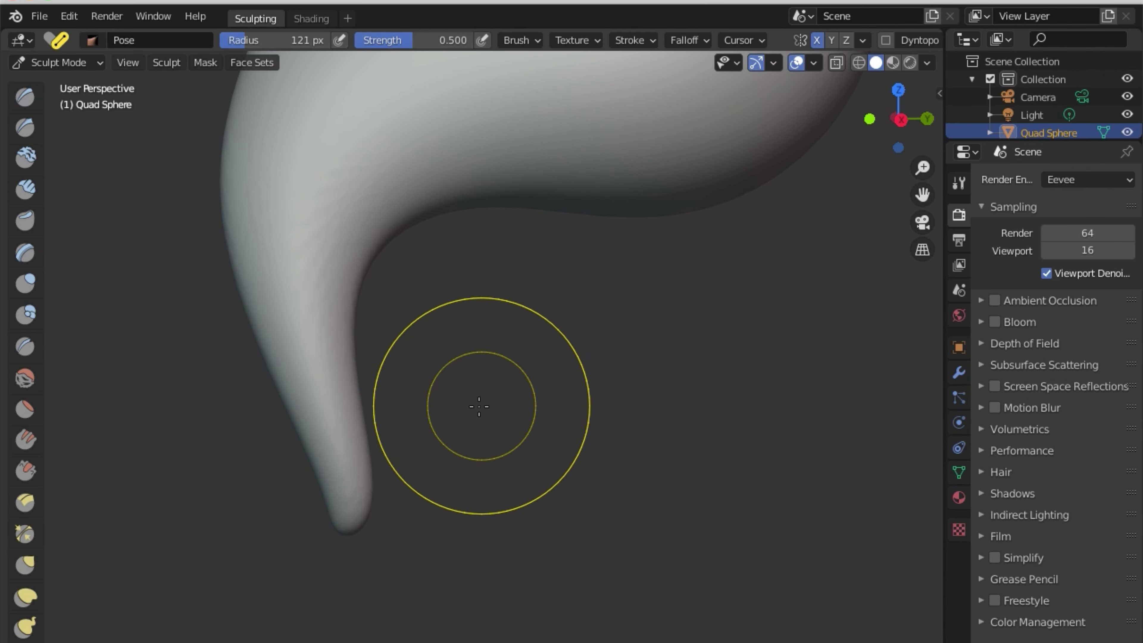
mouse_move(480, 403)
middle_down()
mouse_move(454, 401)
mouse_move(447, 416)
mouse_move(465, 400)
middle_up()
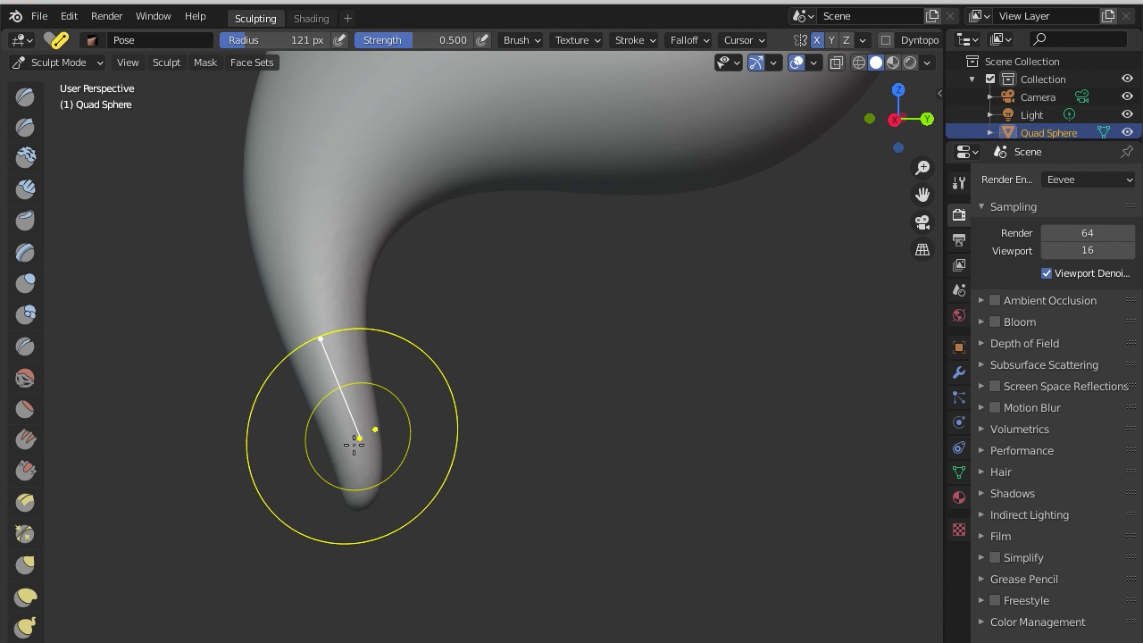
Reduce the Pose brush radius to 68 px and bend the trunk's very tip upward into a curl.
right_click(361, 482)
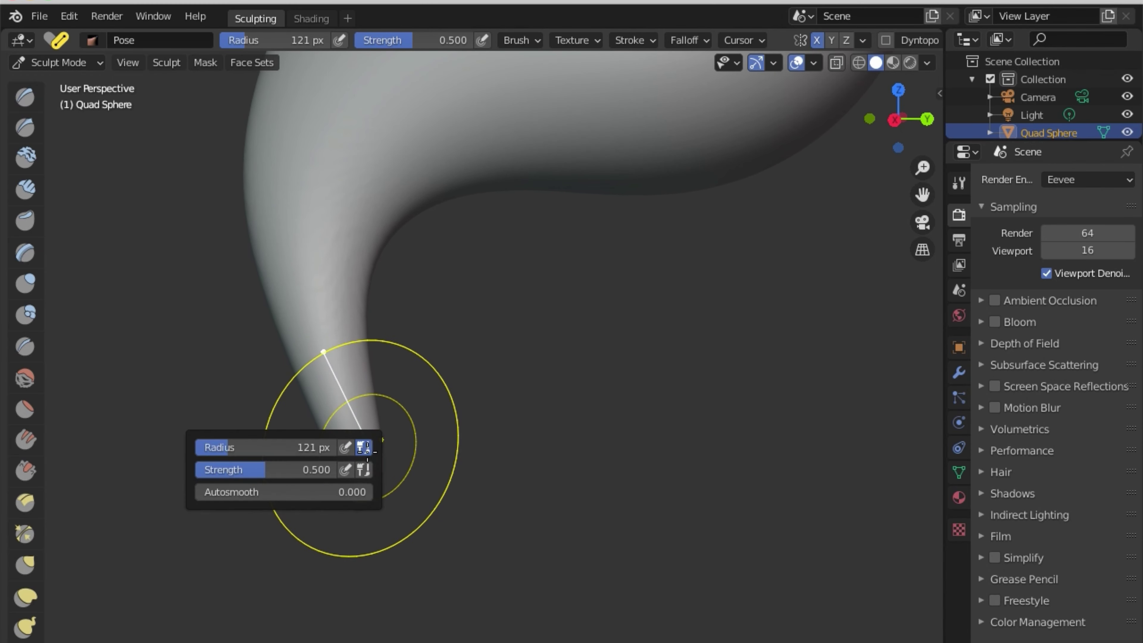
drag(289, 447, 271, 447)
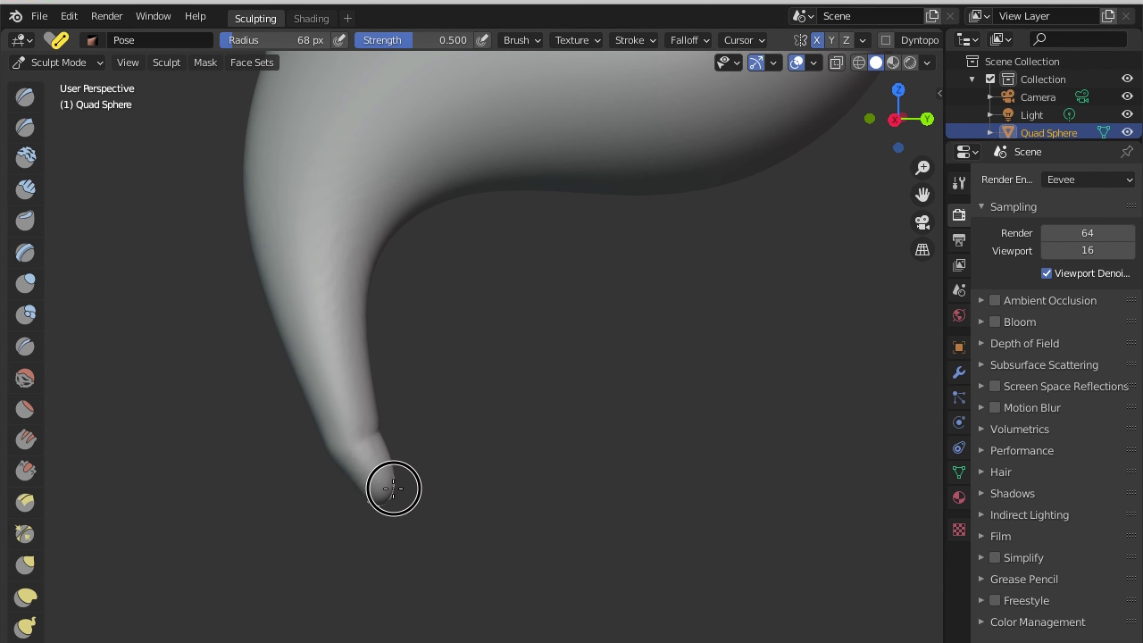
middle_drag(416, 396, 434, 477)
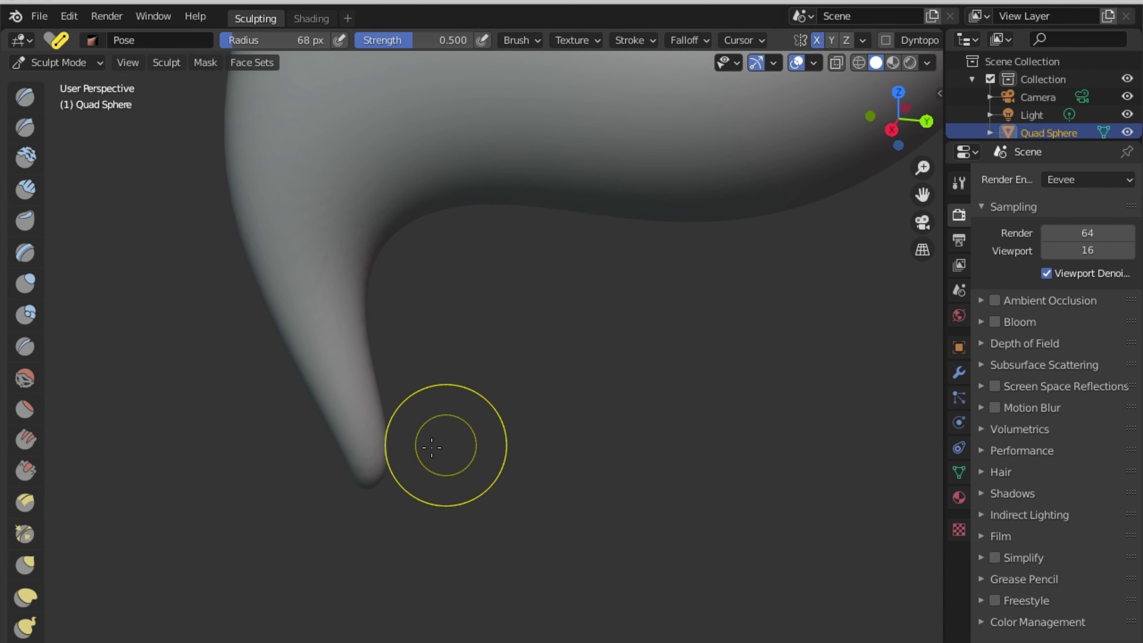
middle_drag(434, 439, 402, 459)
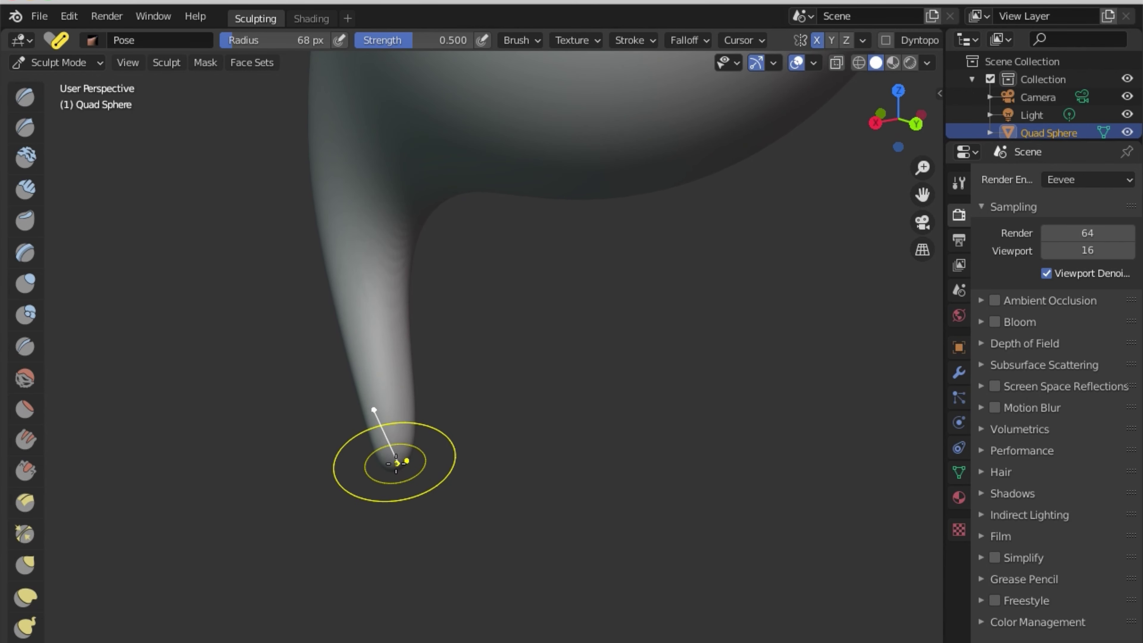
middle_drag(402, 447, 510, 460)
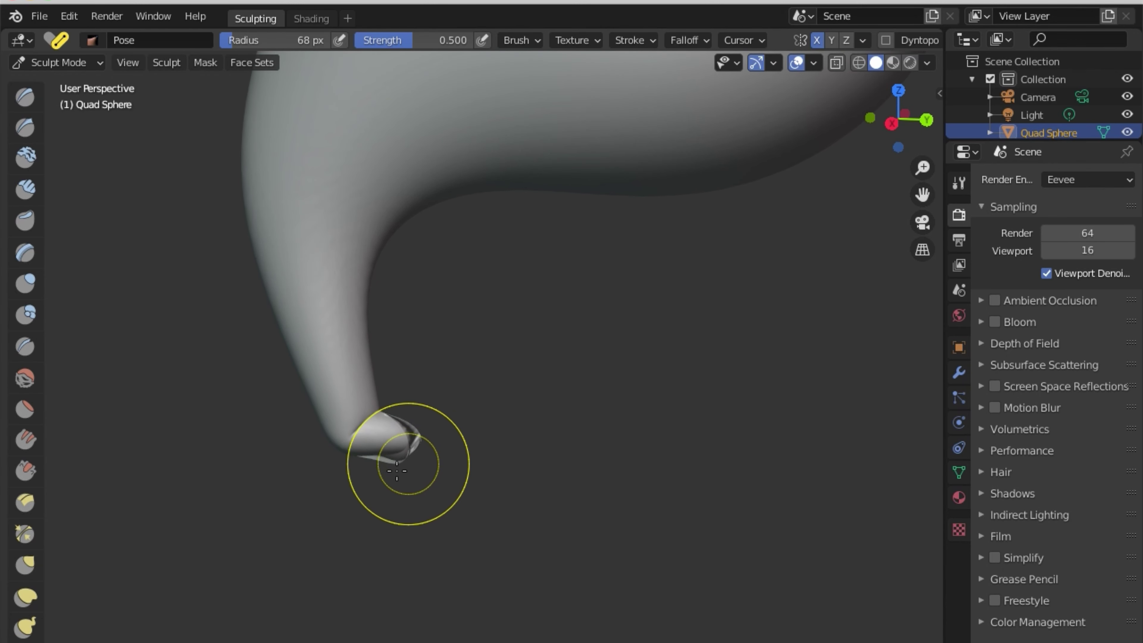
middle_drag(396, 471, 377, 485)
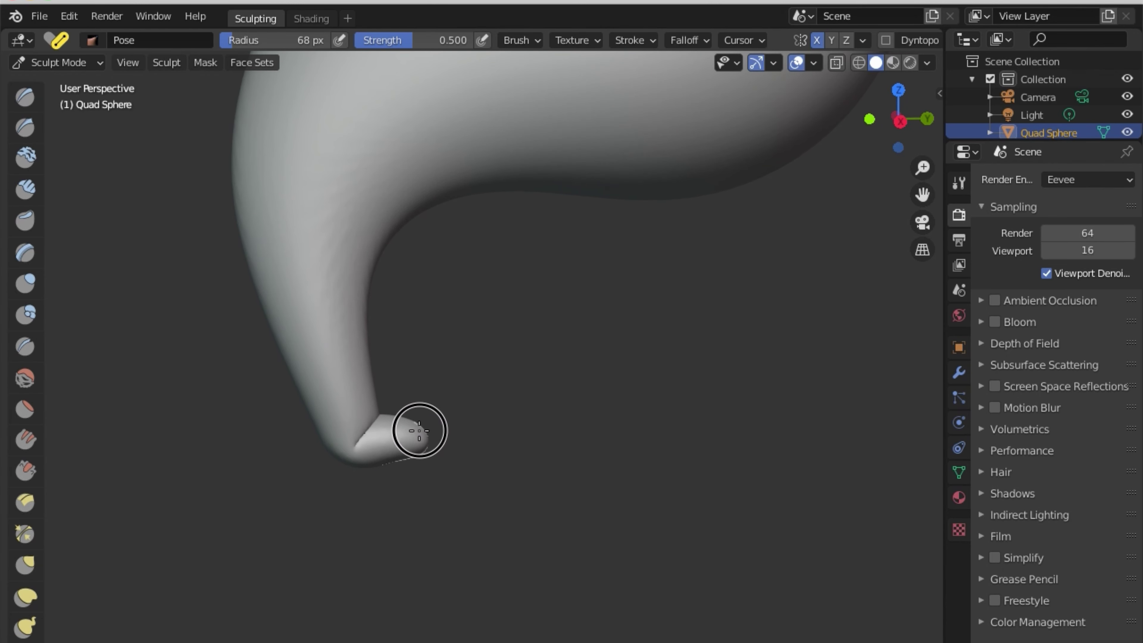
middle_drag(404, 490, 434, 477)
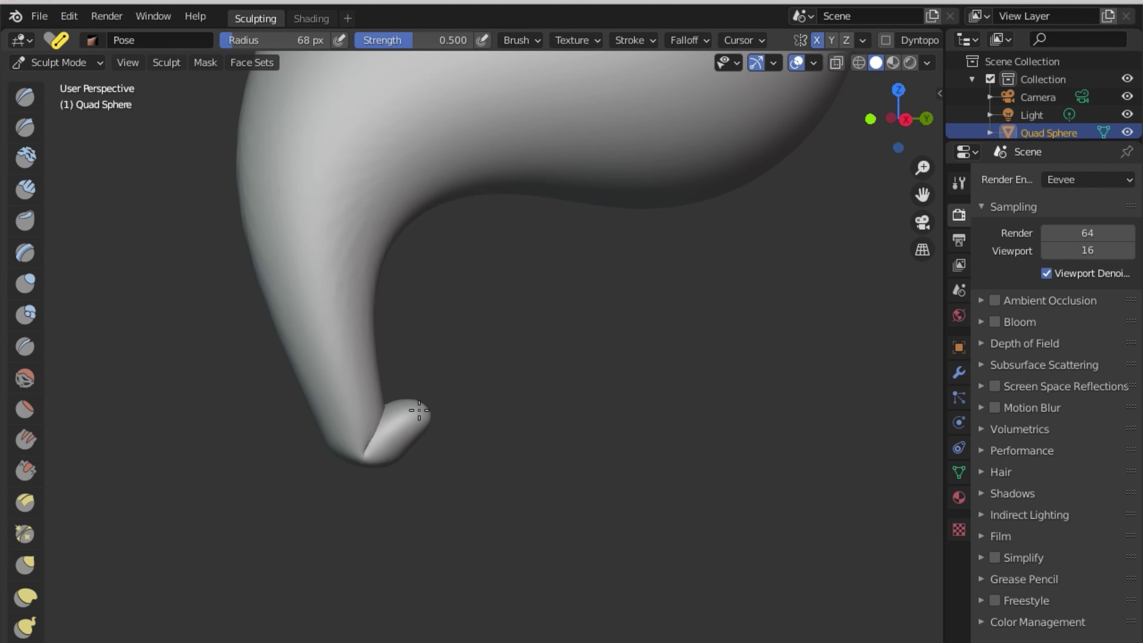
mouse_move(428, 433)
middle_down()
mouse_move(323, 422)
mouse_move(690, 375)
mouse_move(472, 459)
mouse_move(418, 428)
mouse_move(498, 462)
mouse_move(518, 432)
mouse_move(416, 429)
mouse_move(543, 358)
middle_up()
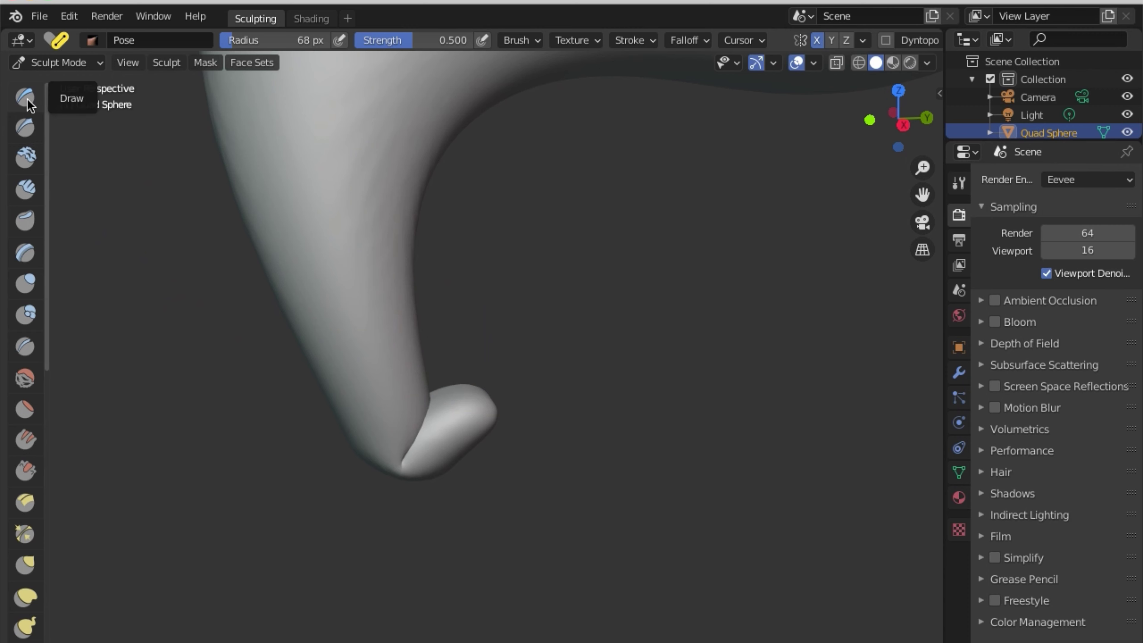
Switch to the Draw brush with a 24 px radius.
click(27, 101)
right_click(466, 352)
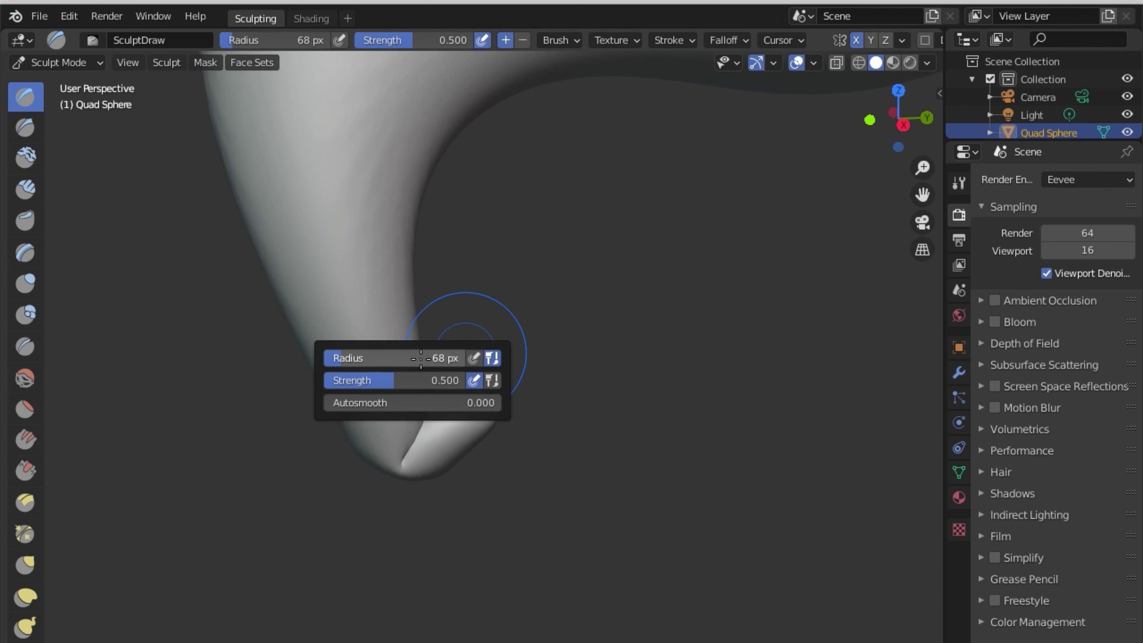
drag(421, 358, 401, 358)
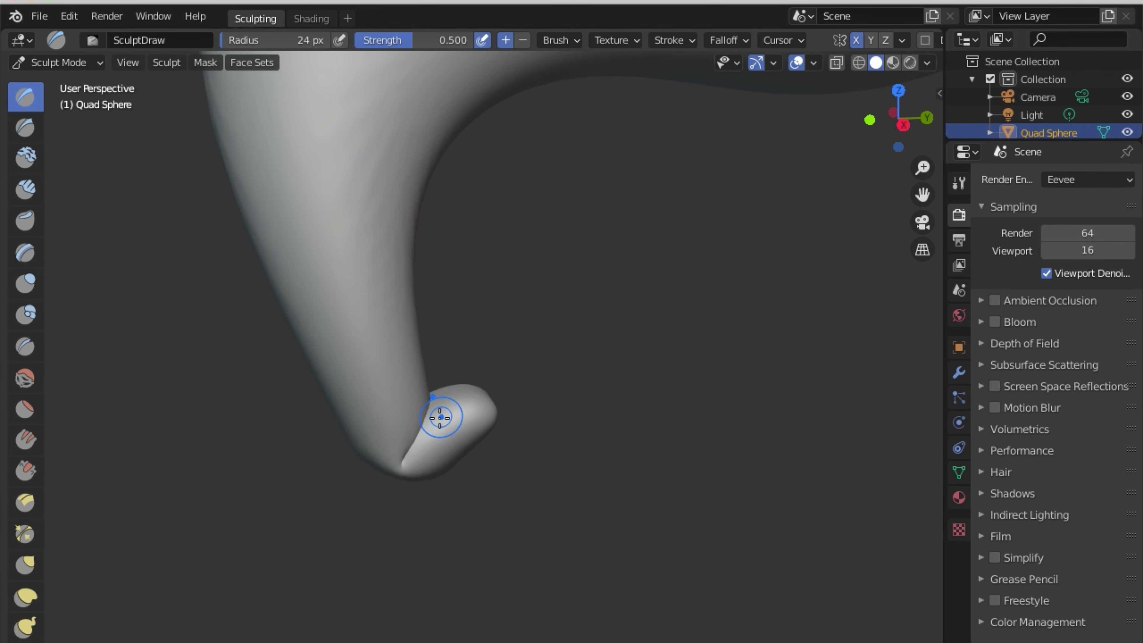
scroll(455, 426, up, 3)
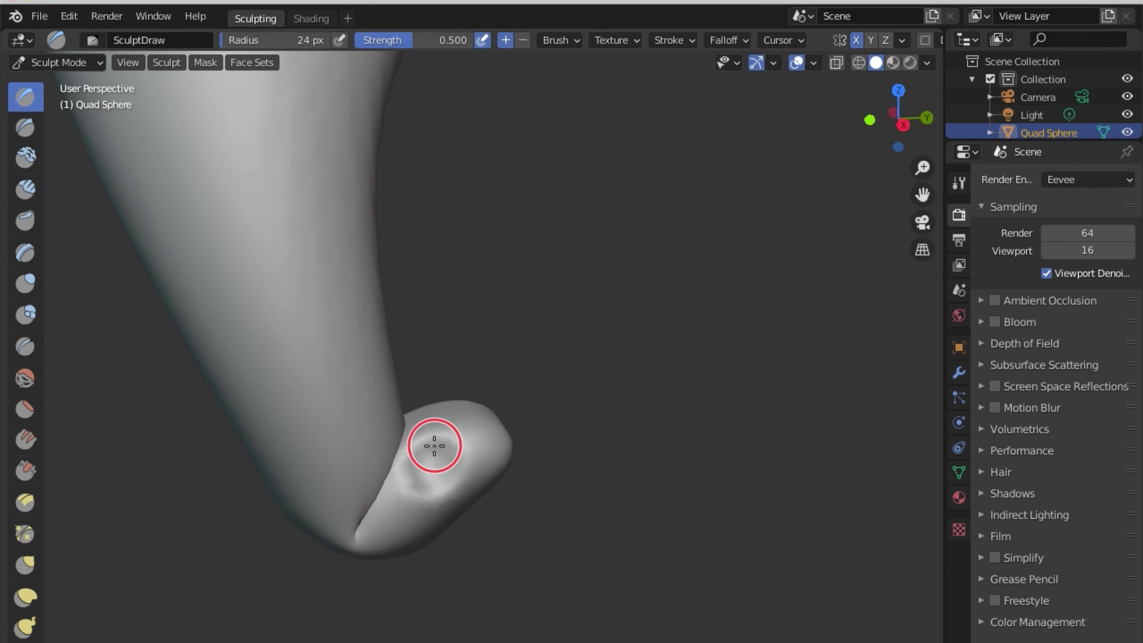
Carve a nostril hollow into the trunk tip, inspect it, and select the Elastic Deform brush.
middle_drag(425, 452, 456, 478)
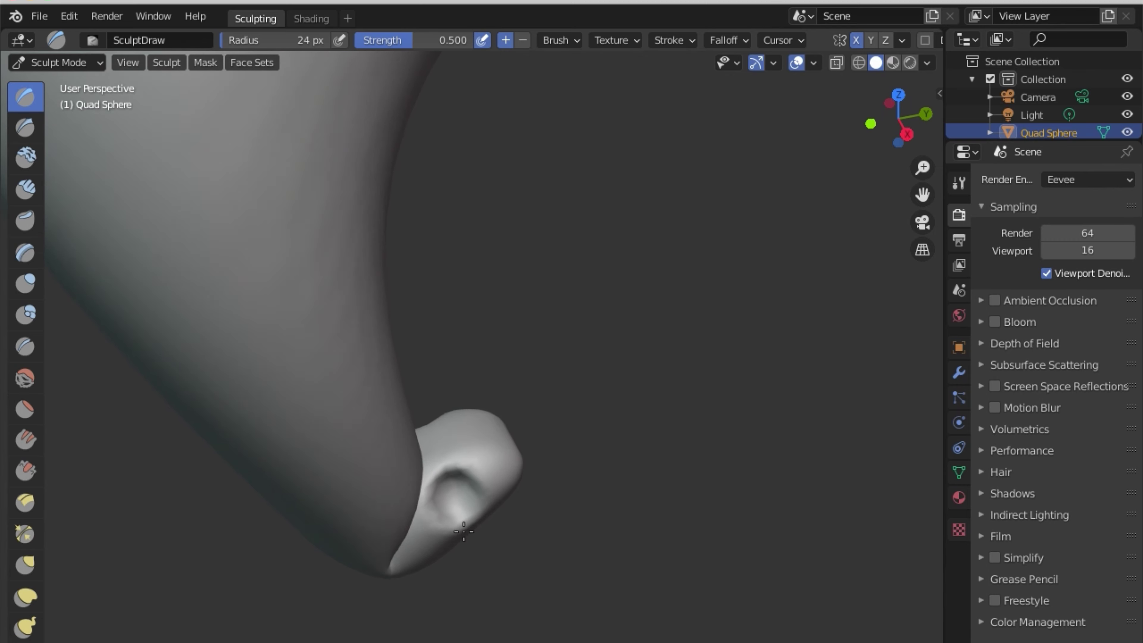
drag(466, 485, 479, 468)
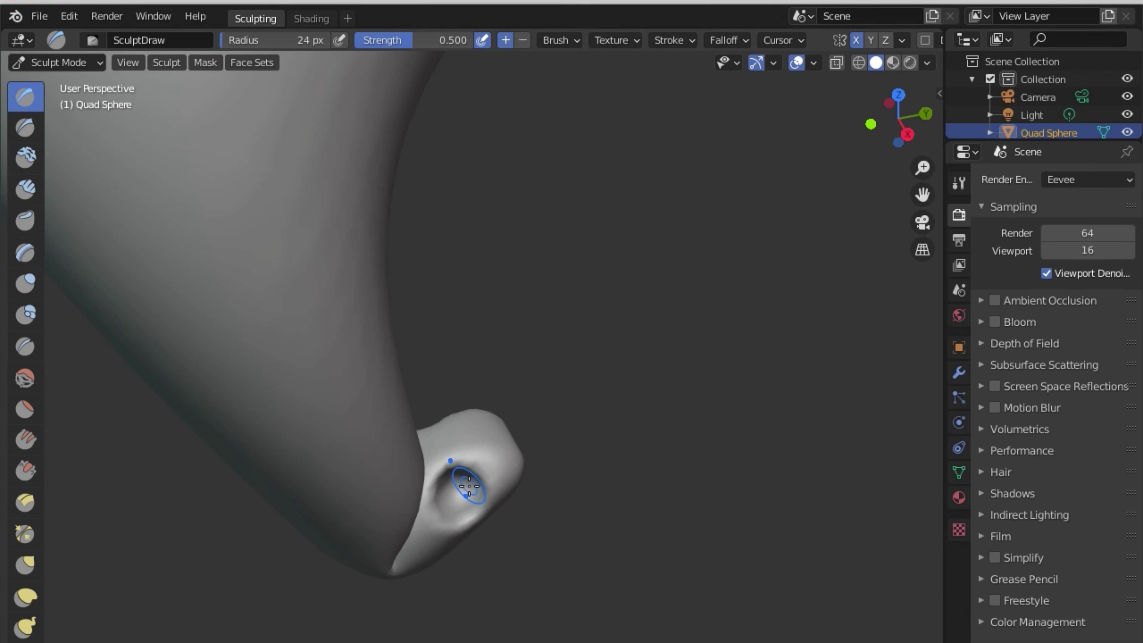
middle_drag(469, 486, 422, 467)
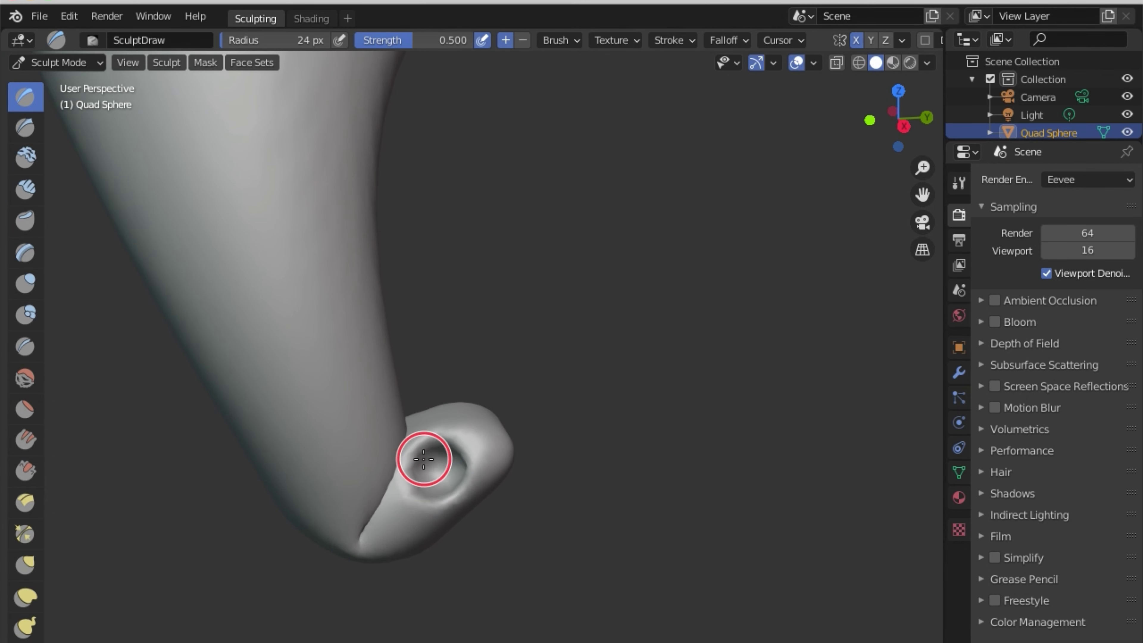
mouse_move(455, 464)
middle_down()
mouse_move(485, 482)
mouse_move(301, 485)
mouse_move(382, 543)
mouse_move(446, 478)
middle_up()
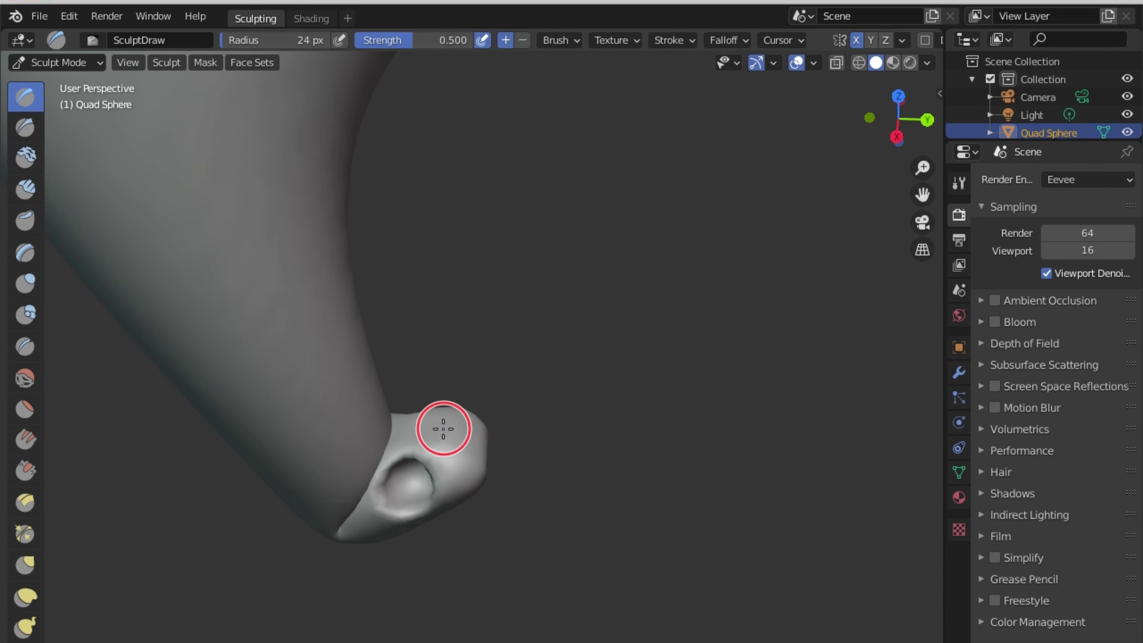
mouse_move(424, 430)
middle_down()
mouse_move(464, 441)
mouse_move(495, 431)
middle_up()
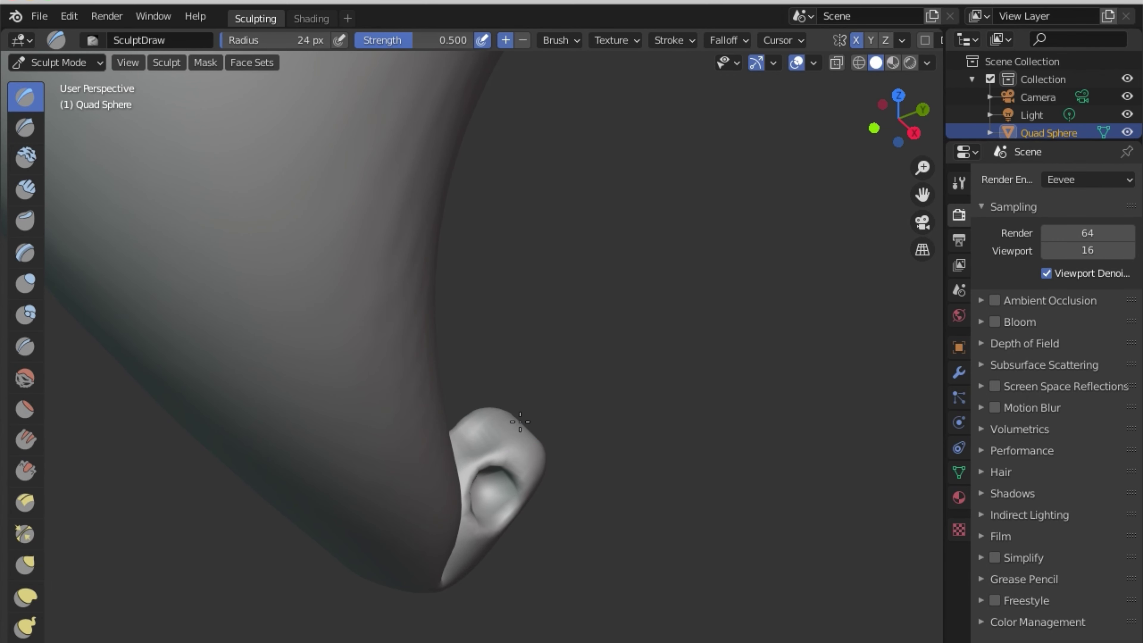
mouse_move(520, 422)
middle_down()
mouse_move(405, 404)
mouse_move(556, 396)
mouse_move(607, 356)
middle_up()
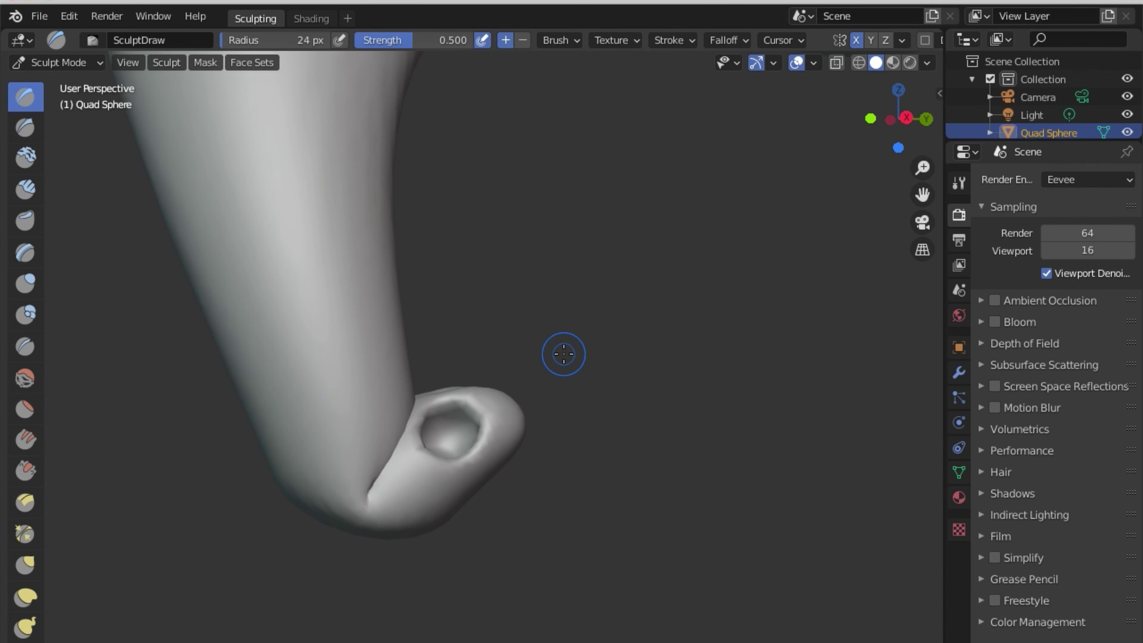
scroll(564, 354, down, 2)
scroll(538, 335, down, 1)
scroll(558, 311, down, 1)
mouse_move(566, 288)
shift+middle_down()
mouse_move(485, 356)
mouse_move(511, 337)
mouse_move(484, 437)
mouse_move(510, 286)
mouse_move(490, 339)
mouse_move(485, 439)
mouse_move(469, 390)
mouse_move(670, 362)
mouse_move(704, 390)
mouse_move(647, 348)
shift+middle_up()
scroll(25, 550, down, 1)
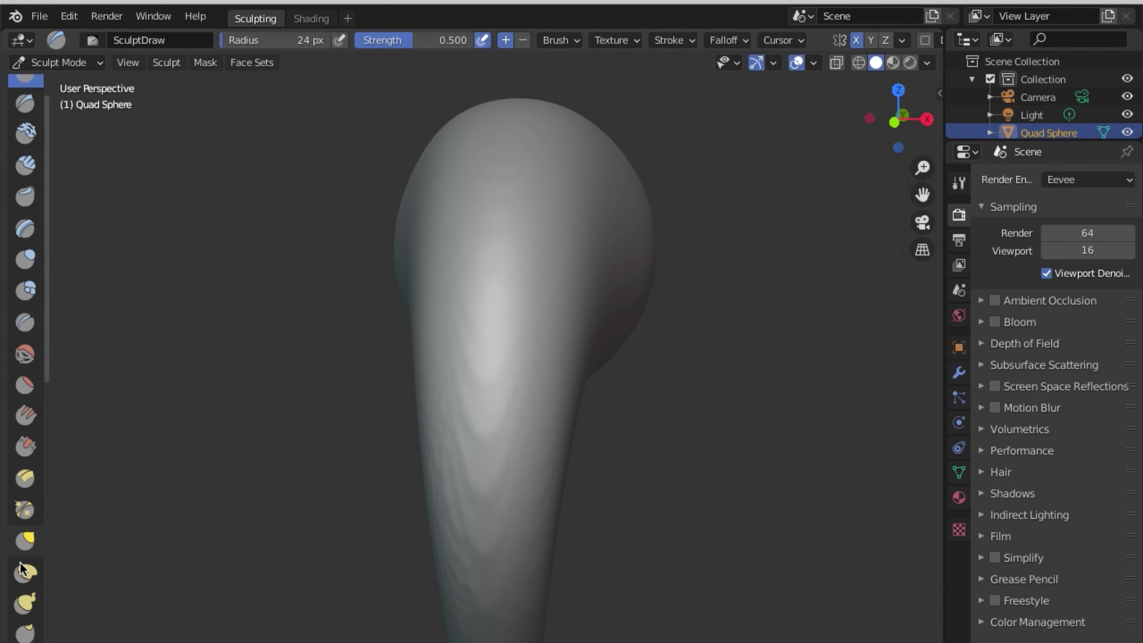
scroll(25, 550, down, 1)
click(26, 550)
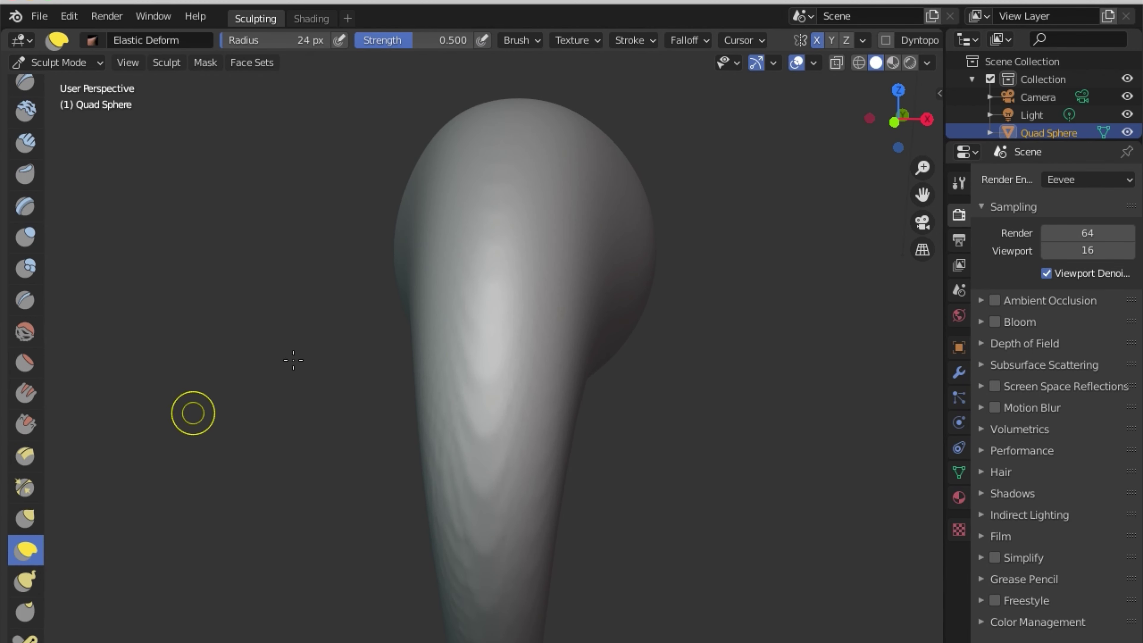
Enlarge the Elastic Deform radius and pull the head's right side outward, curling it into a hook.
right_click(577, 280)
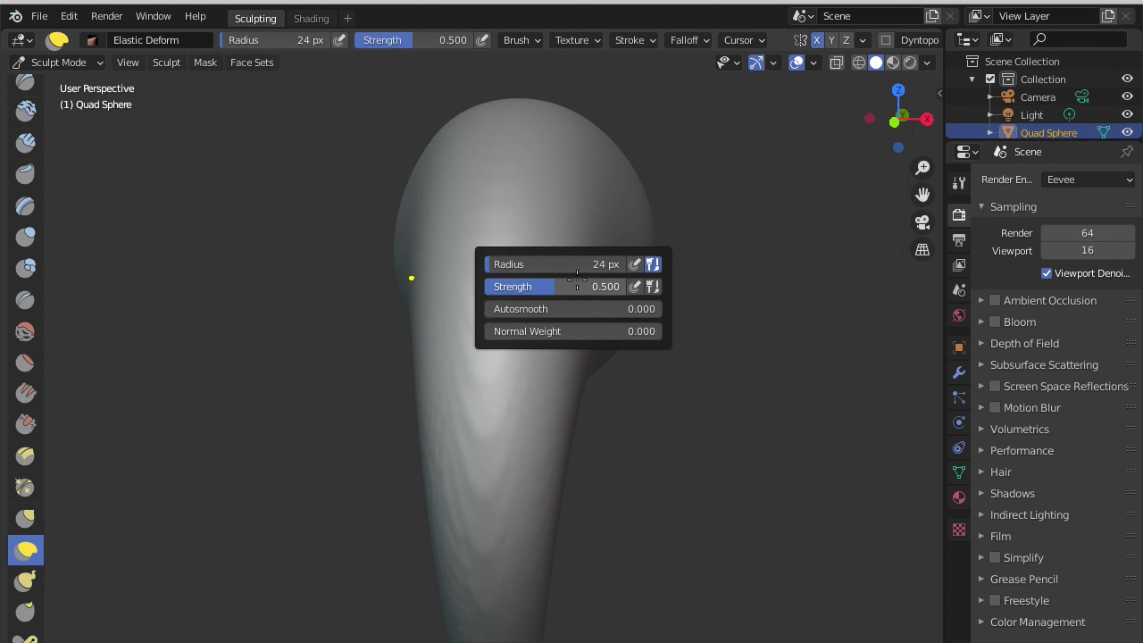
drag(573, 266, 591, 266)
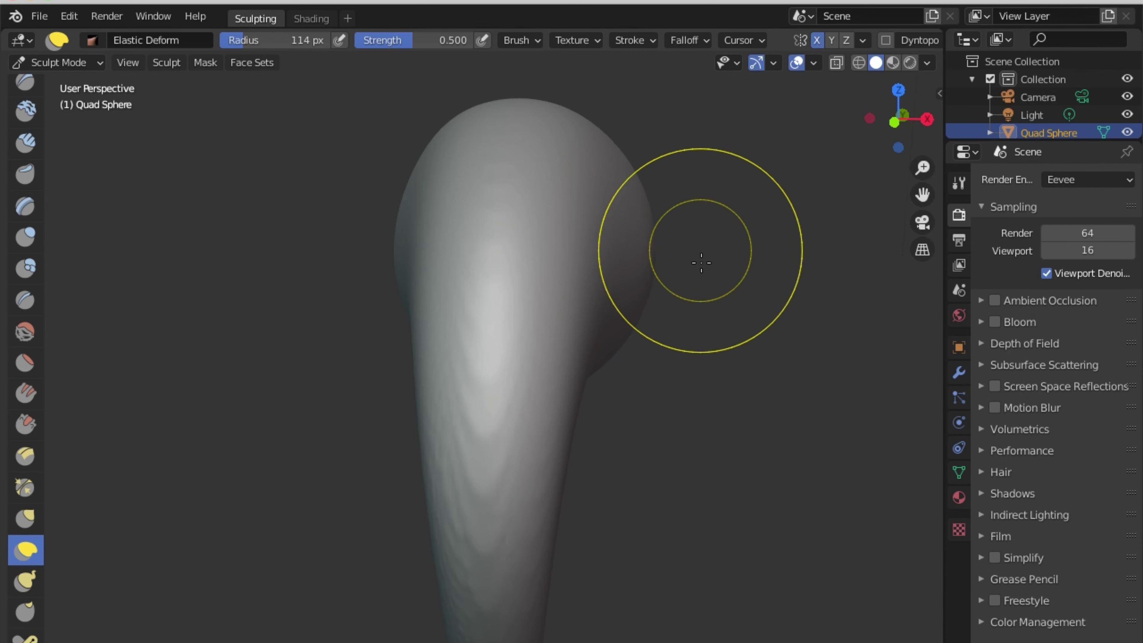
drag(657, 252, 687, 316)
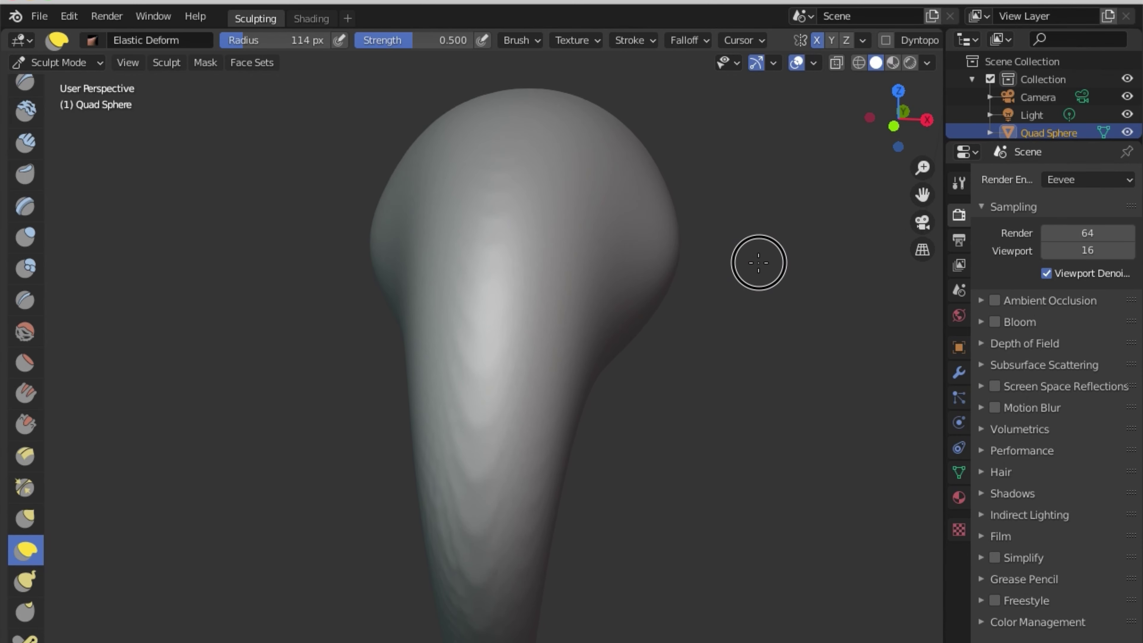
drag(729, 225, 632, 349)
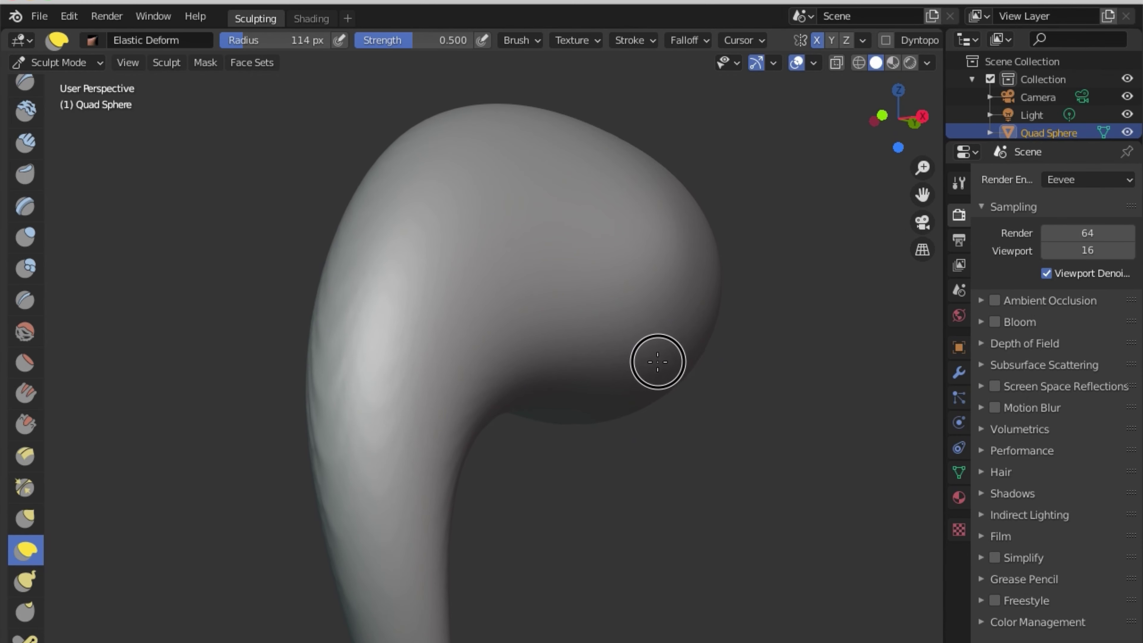
middle_drag(659, 355, 617, 253)
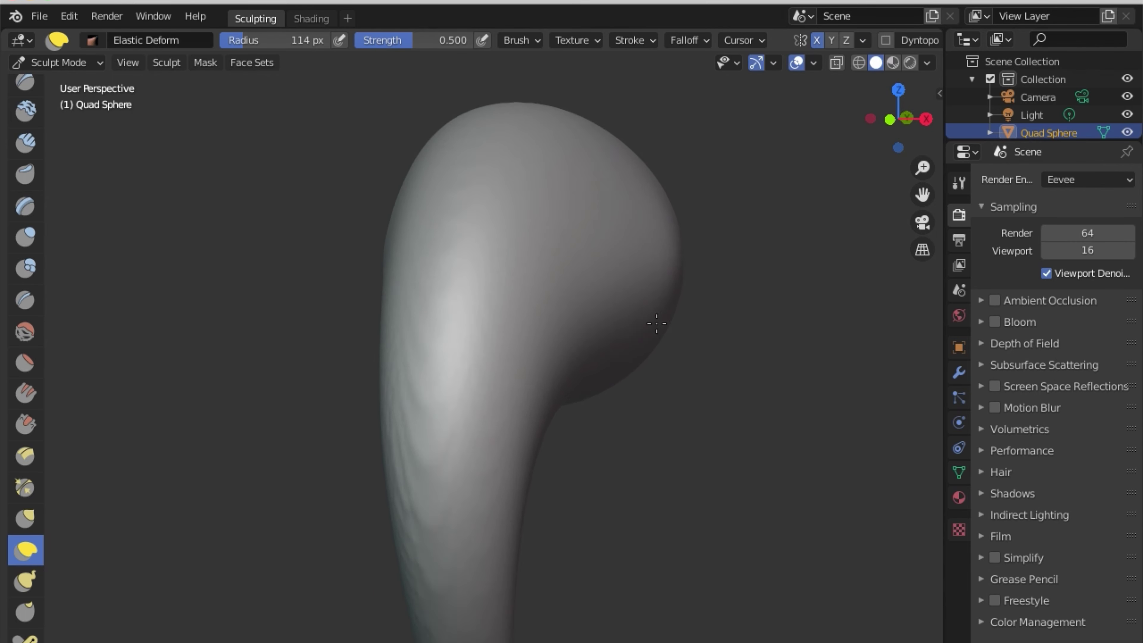
mouse_move(652, 182)
middle_down()
mouse_move(684, 158)
mouse_move(685, 290)
middle_up()
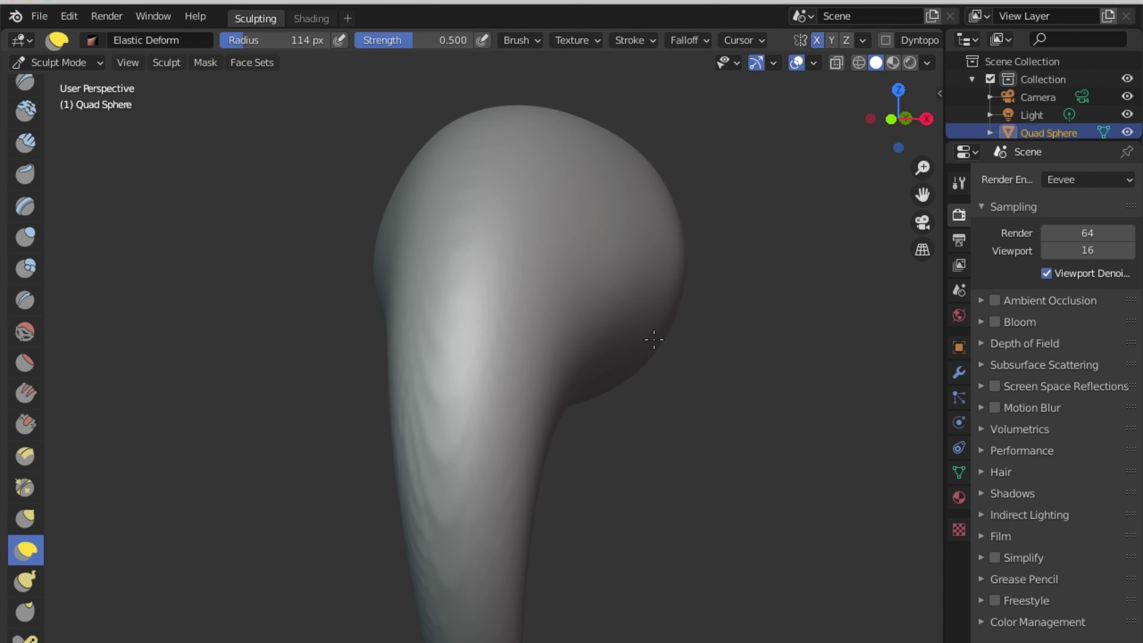
mouse_move(654, 339)
middle_down()
mouse_move(647, 387)
mouse_move(667, 317)
middle_up()
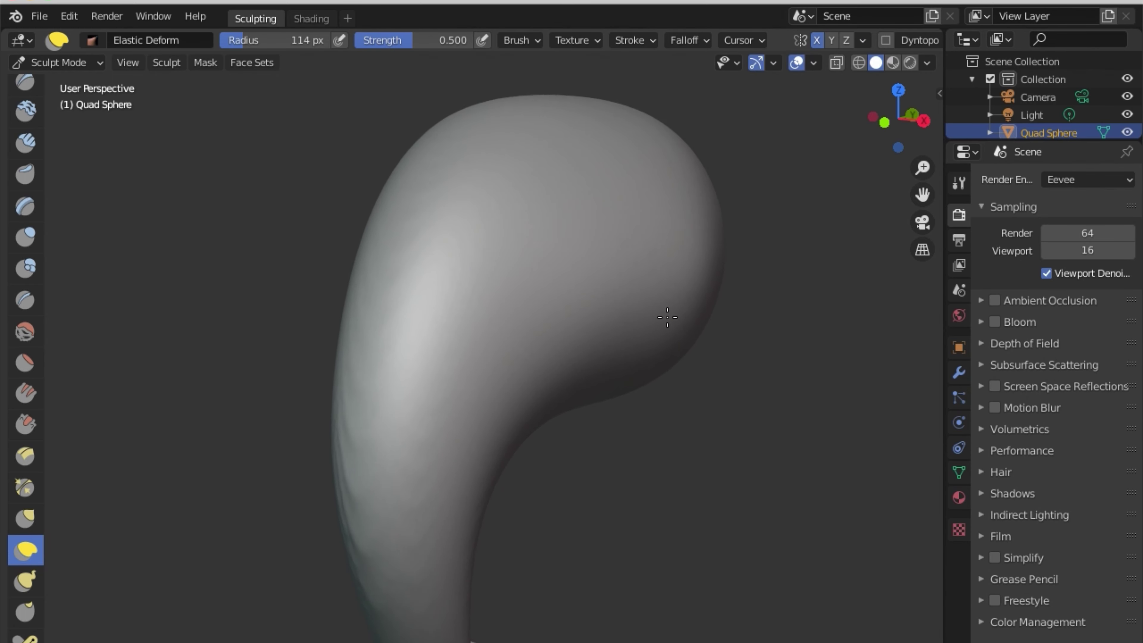
mouse_move(620, 120)
middle_down()
mouse_move(789, 253)
mouse_move(659, 247)
mouse_move(681, 212)
mouse_move(745, 186)
mouse_move(727, 271)
middle_up()
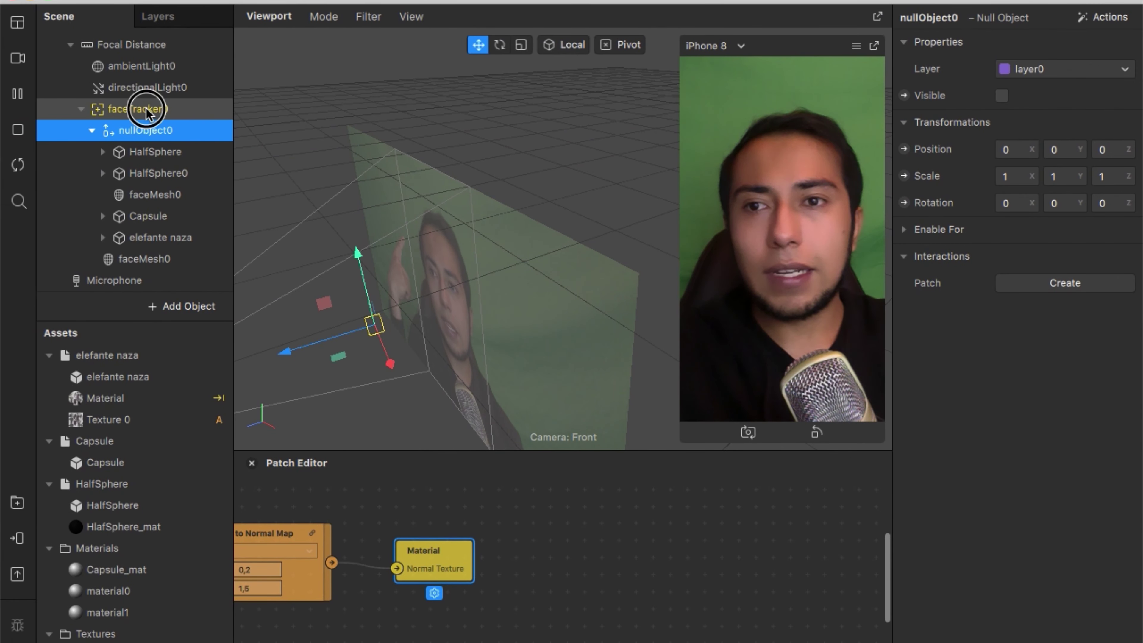
Select faceTracker0, then nullObject0, and make nullObject0 visible to show the elephant mask.
click(140, 109)
click(146, 131)
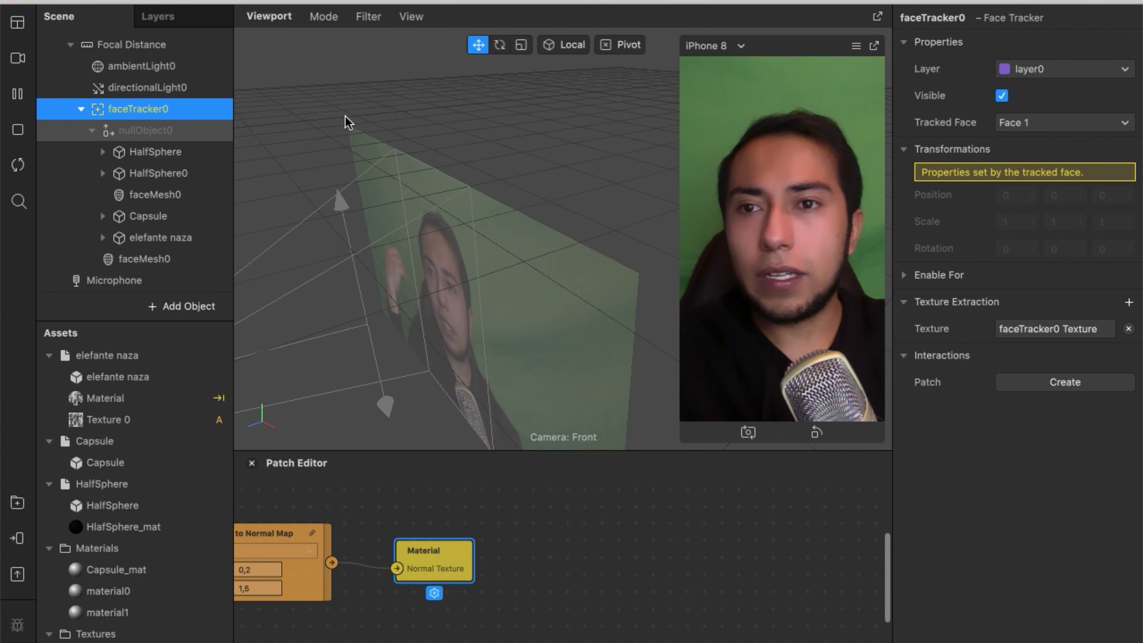
click(999, 95)
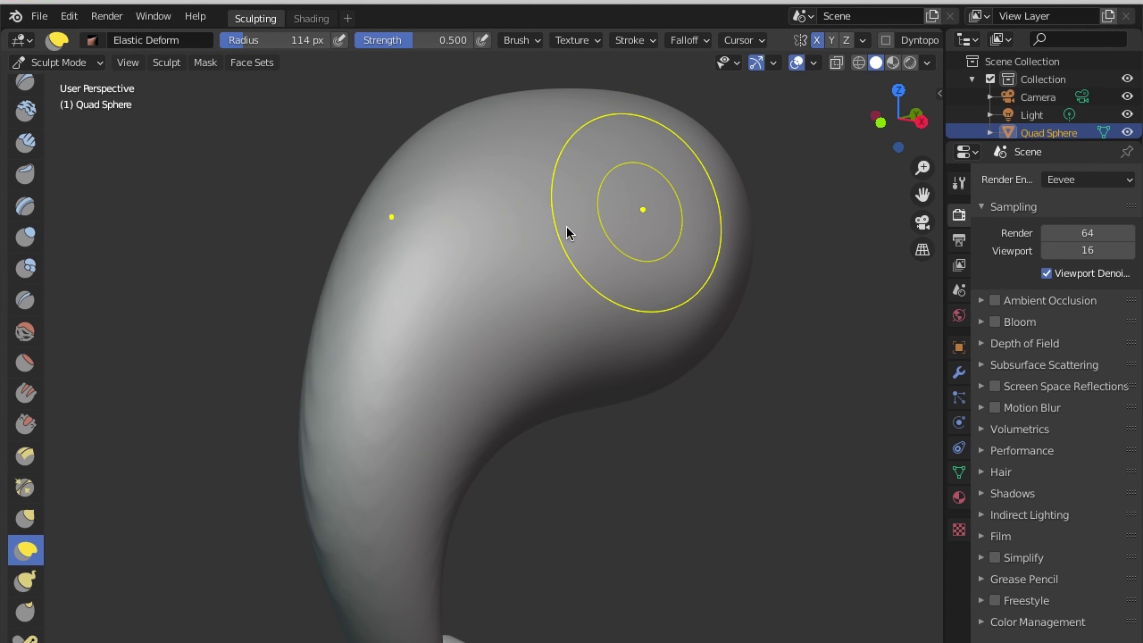
Switch to the Draw brush with a 77 px radius.
scroll(32, 100, up, 2)
click(34, 93)
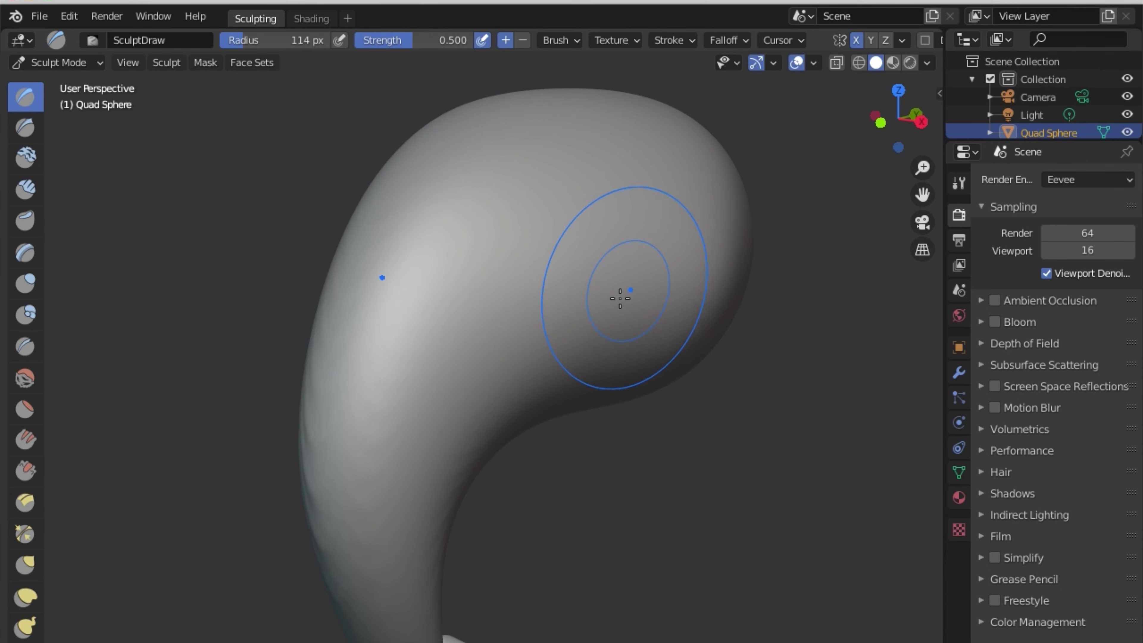
right_click(639, 185)
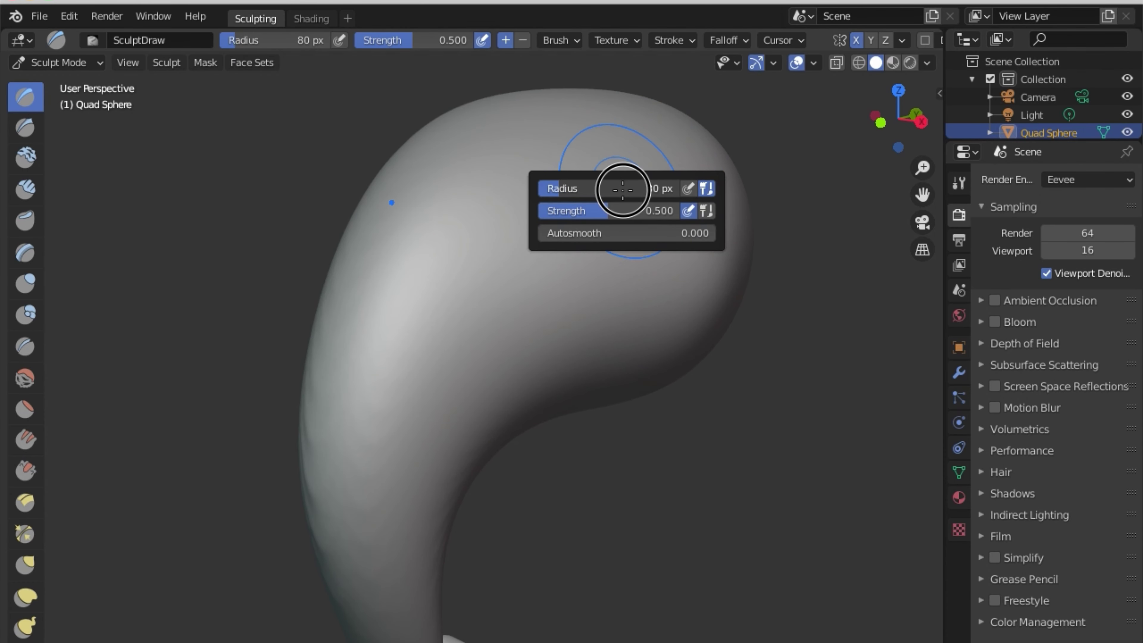
drag(622, 188, 616, 188)
From the back and right-side ortho views, carve and deepen a groove down the top of the head.
middle_drag(702, 181, 712, 209)
key(ctrl+KP_1)
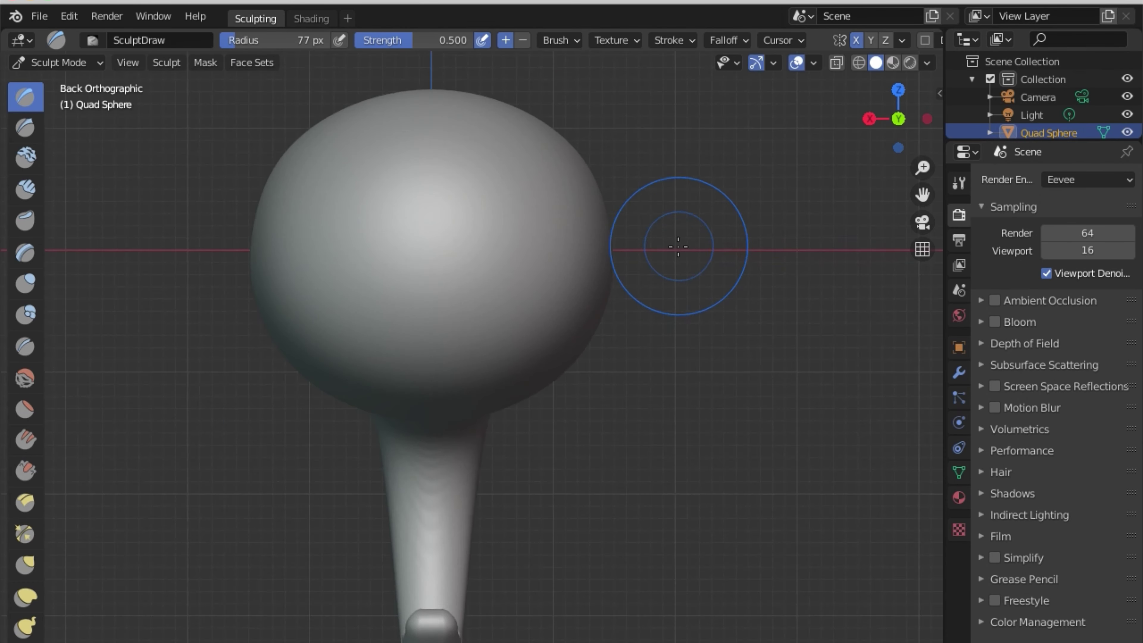
key(KP_3)
mouse_move(657, 120)
mouse_down()
mouse_move(666, 224)
mouse_move(680, 107)
mouse_up()
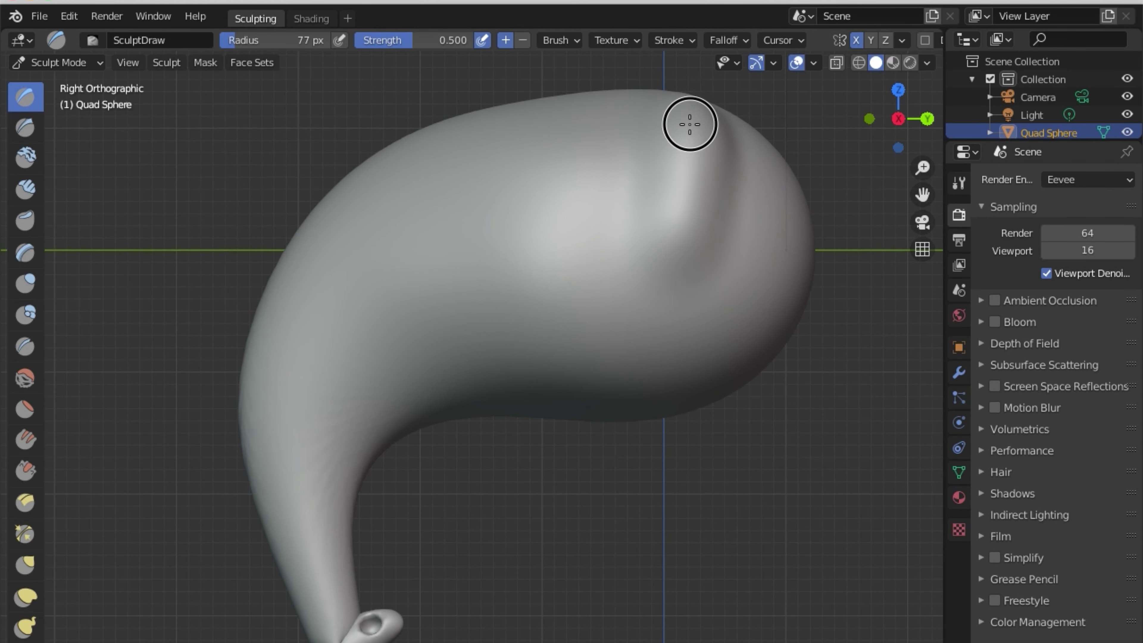
mouse_move(689, 221)
mouse_down()
mouse_move(684, 240)
mouse_move(686, 110)
mouse_move(697, 243)
mouse_move(713, 180)
mouse_move(689, 273)
mouse_move(704, 93)
mouse_up()
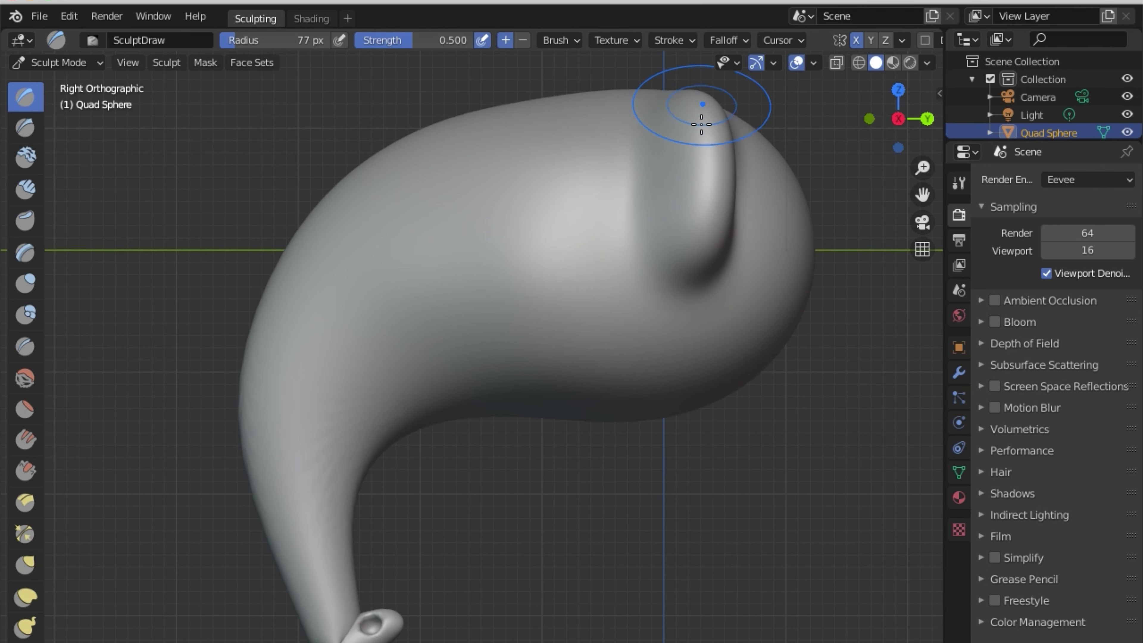
mouse_move(615, 220)
middle_down()
mouse_move(728, 268)
mouse_move(589, 370)
mouse_move(707, 339)
mouse_move(684, 316)
middle_up()
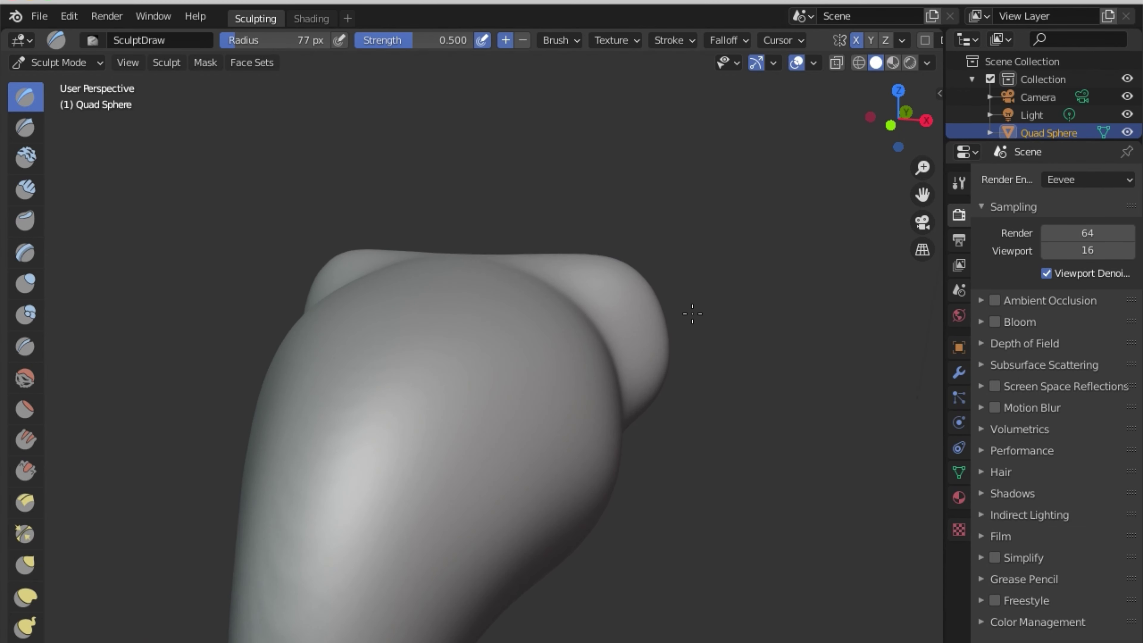
Switch to Elastic Deform and swell the top-right lobe up and outward, mirrored on the left.
click(31, 603)
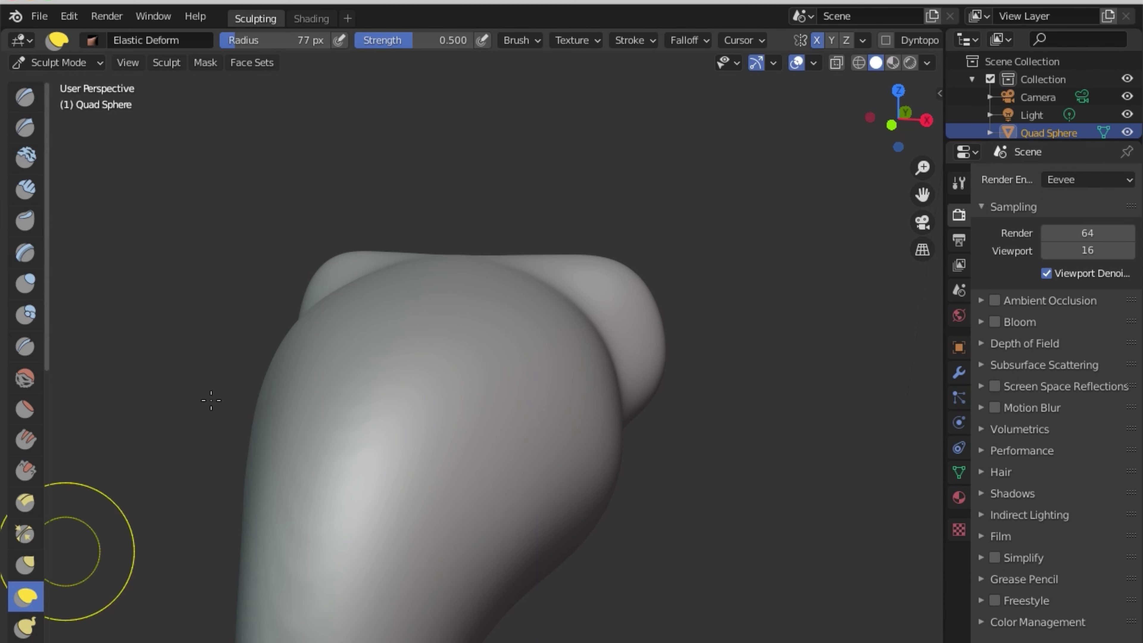
drag(600, 263, 683, 190)
mouse_move(644, 271)
mouse_down()
mouse_move(713, 257)
mouse_move(677, 338)
mouse_move(706, 389)
mouse_up()
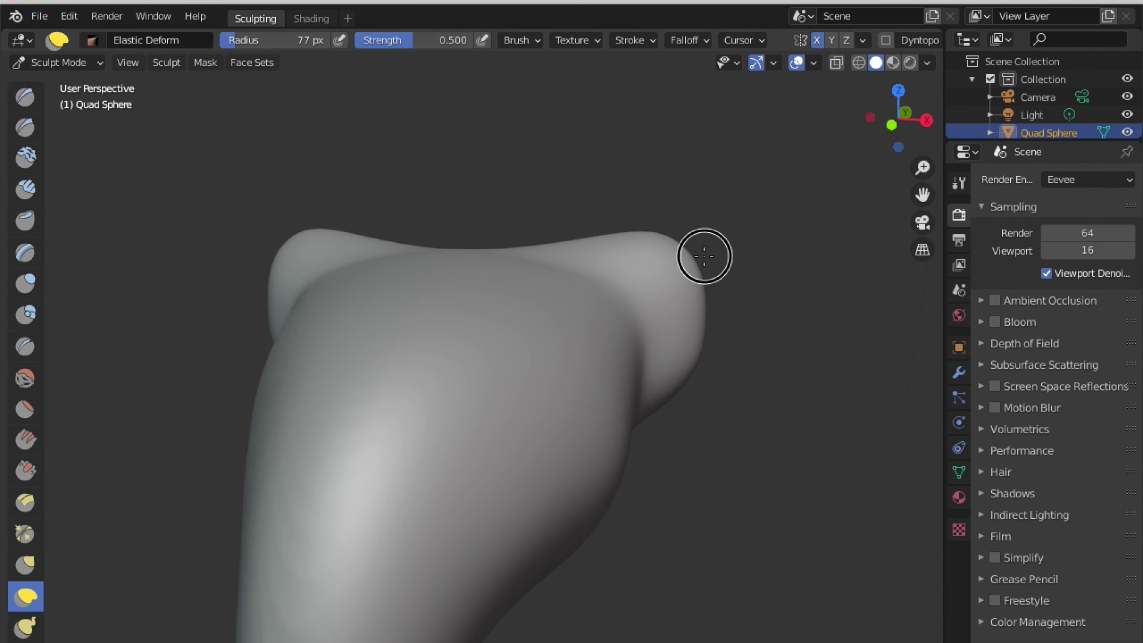
drag(704, 256, 798, 199)
drag(708, 311, 895, 335)
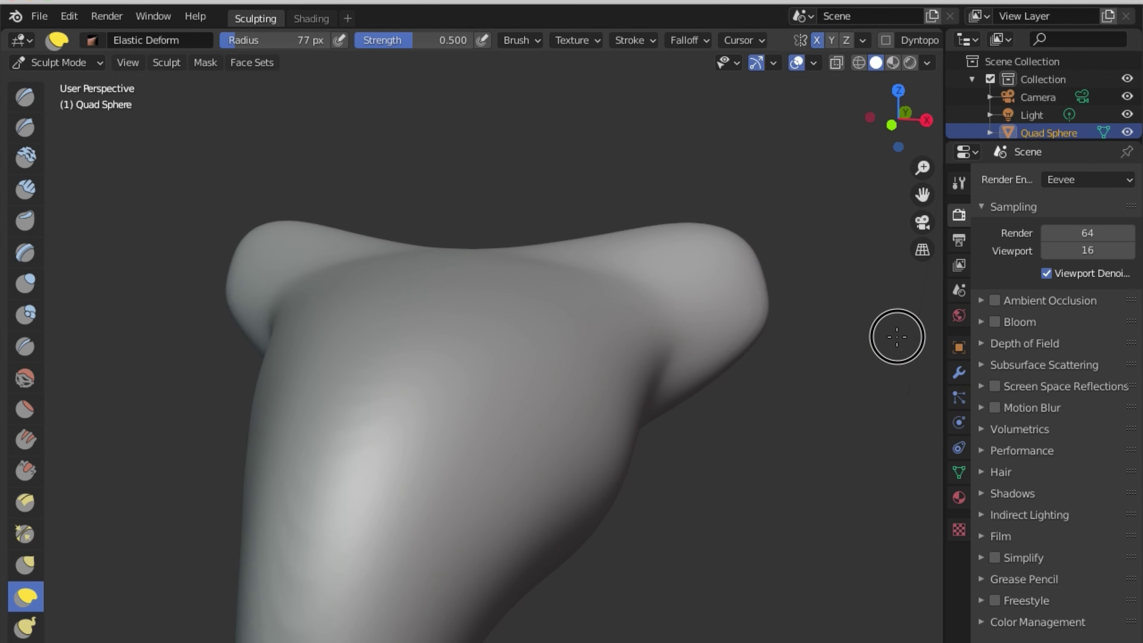
drag(714, 383, 853, 475)
drag(704, 241, 709, 133)
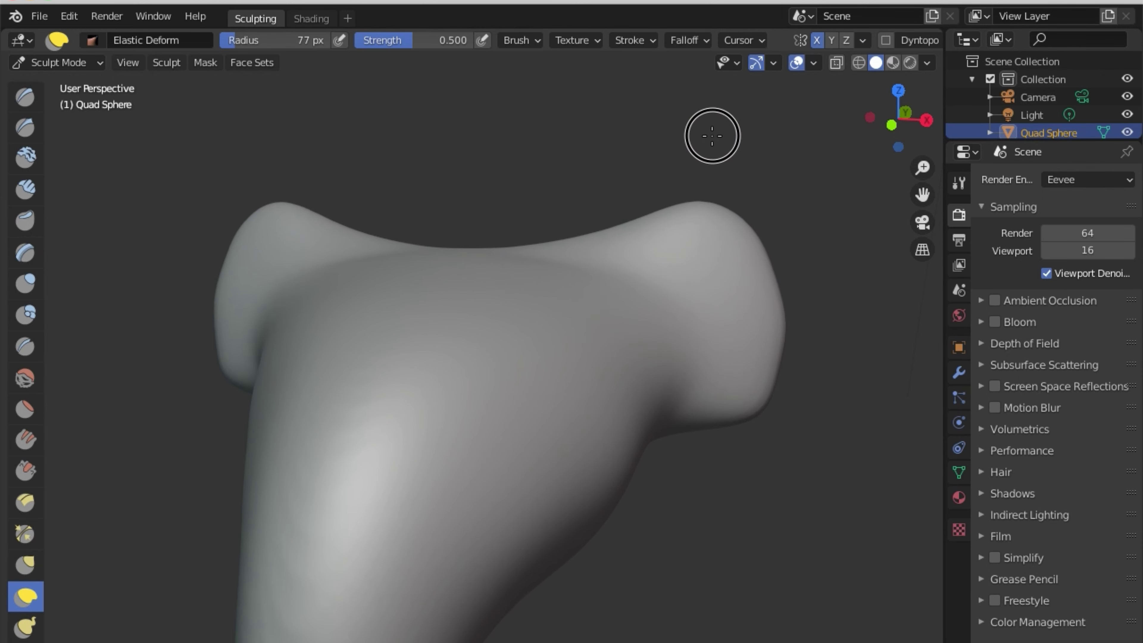
Pull the right lobe outward and down, then raise the top edge and middle dip.
middle_drag(659, 236, 586, 229)
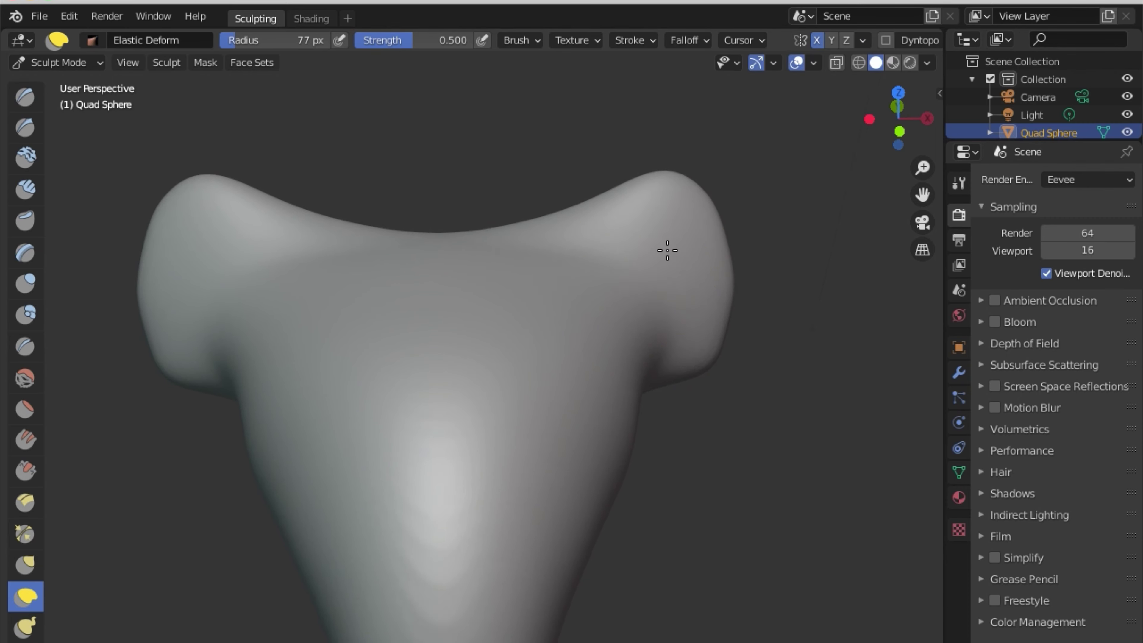
middle_drag(663, 248, 658, 265)
drag(658, 266, 801, 602)
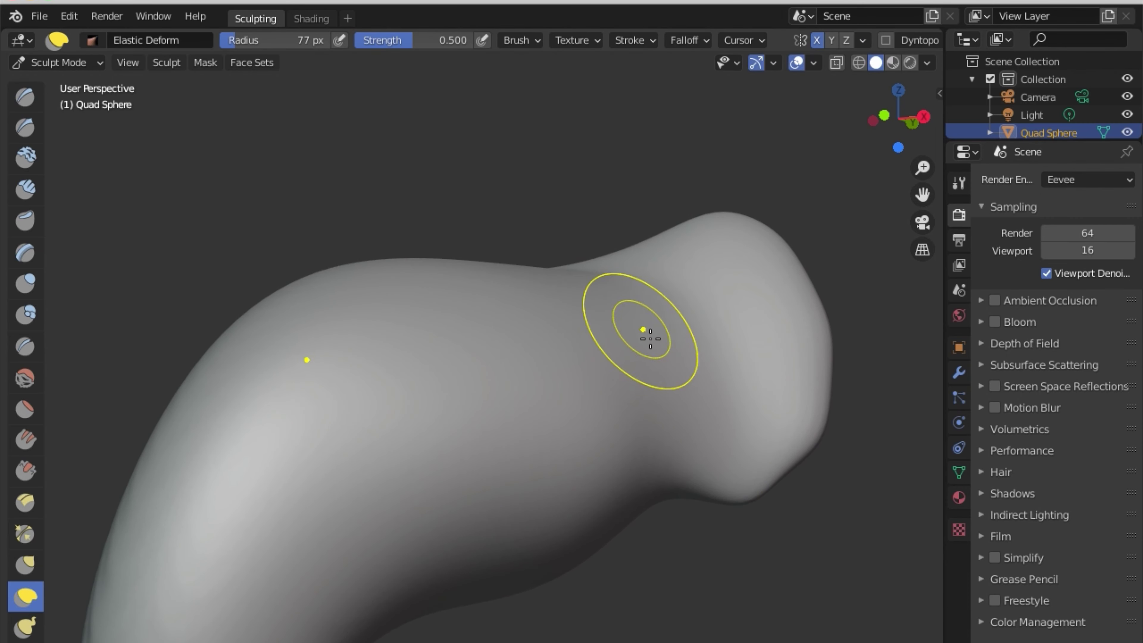
middle_drag(648, 333, 709, 402)
drag(599, 210, 569, 102)
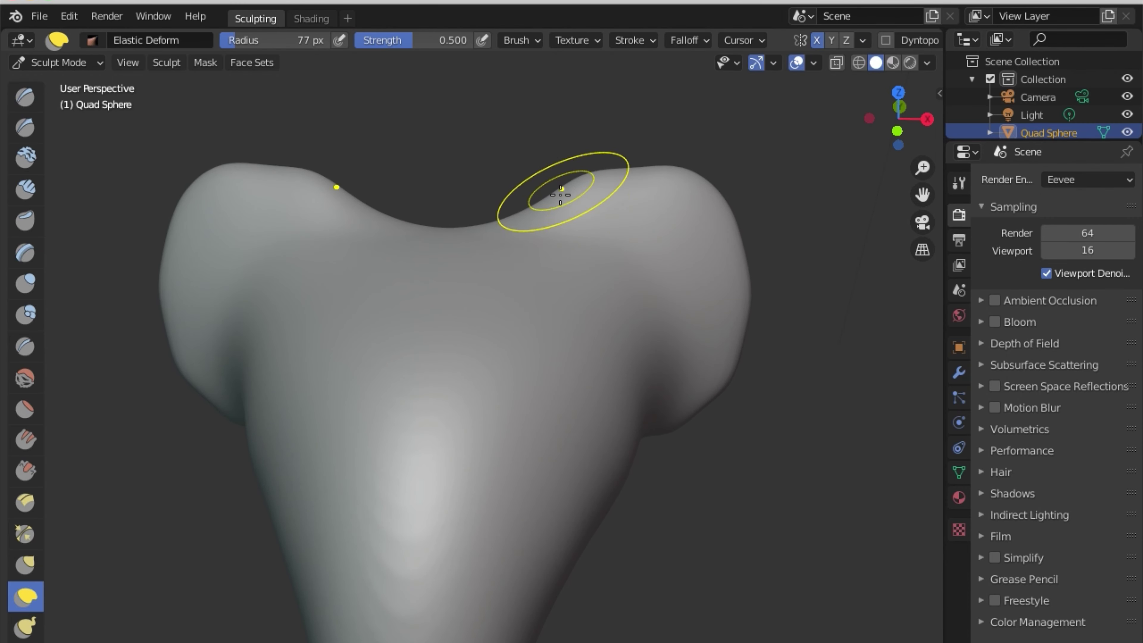
mouse_move(549, 191)
mouse_down()
mouse_move(543, 153)
mouse_move(715, 179)
mouse_up()
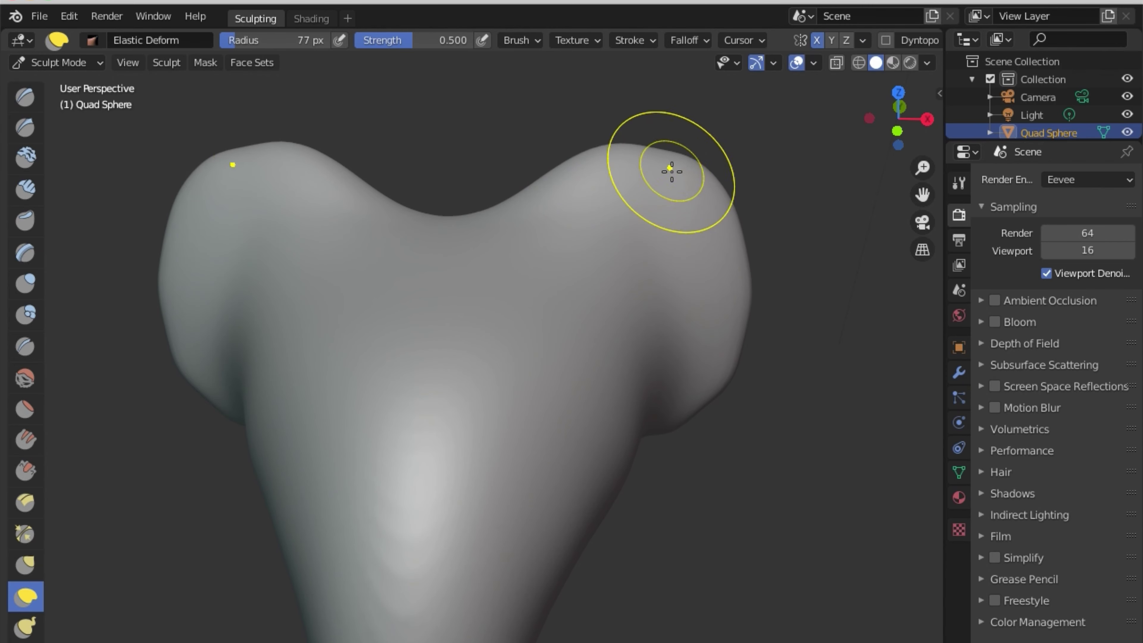
Pull the right lobes further up and out and bulge the lower-right lobe downward.
mouse_move(778, 255)
shift+middle_down()
mouse_move(689, 168)
mouse_move(726, 275)
shift+middle_up()
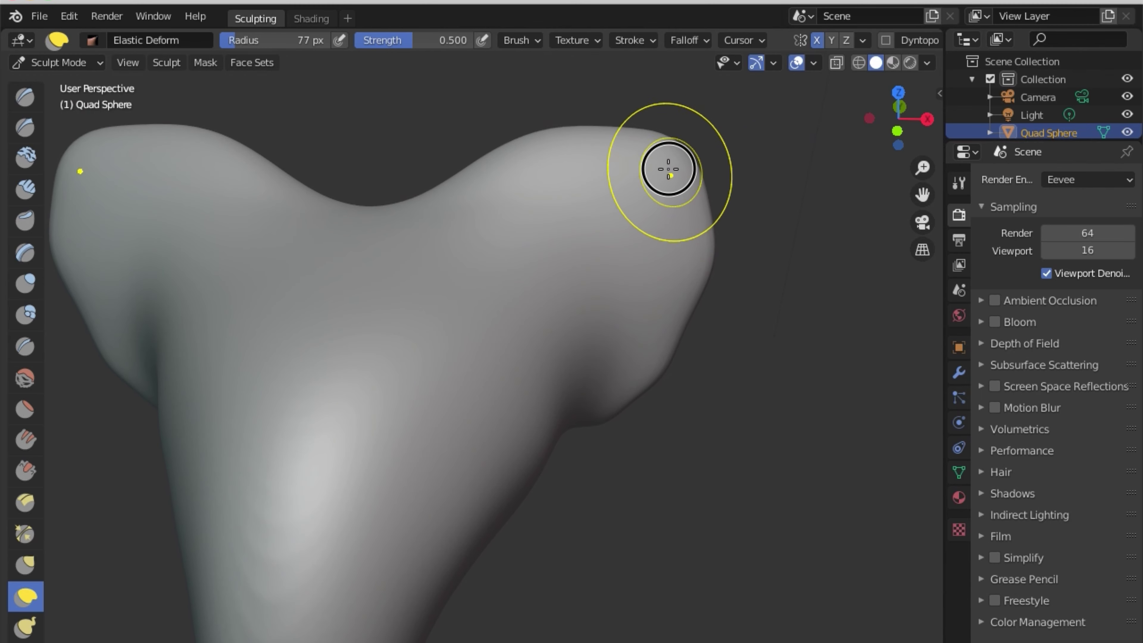
drag(669, 168, 807, 136)
drag(718, 207, 818, 130)
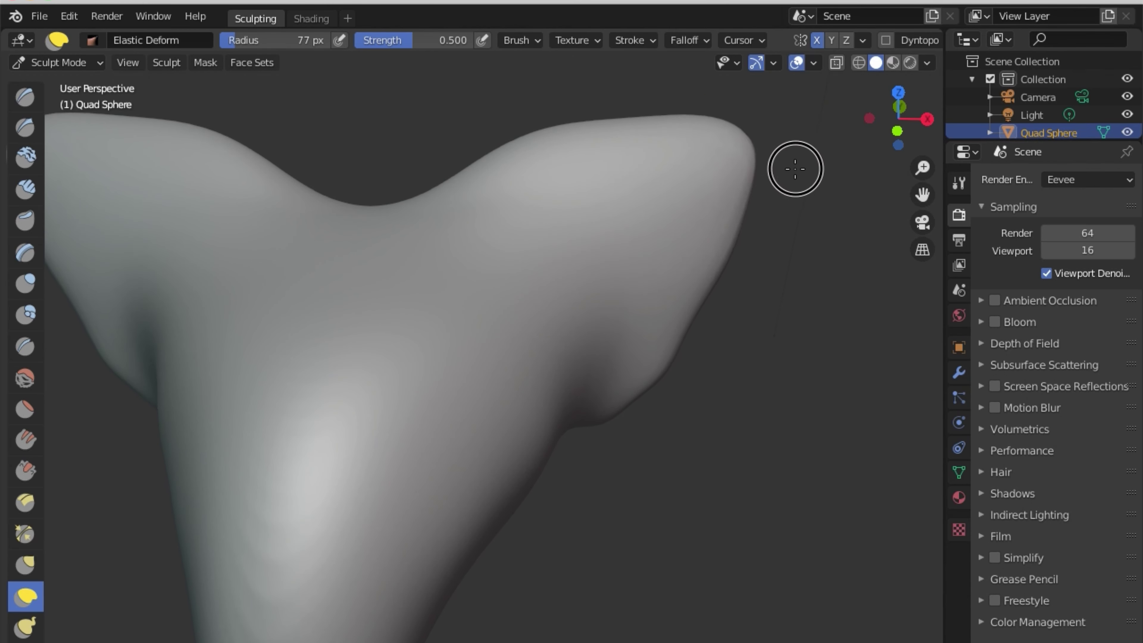
middle_drag(721, 306, 722, 332)
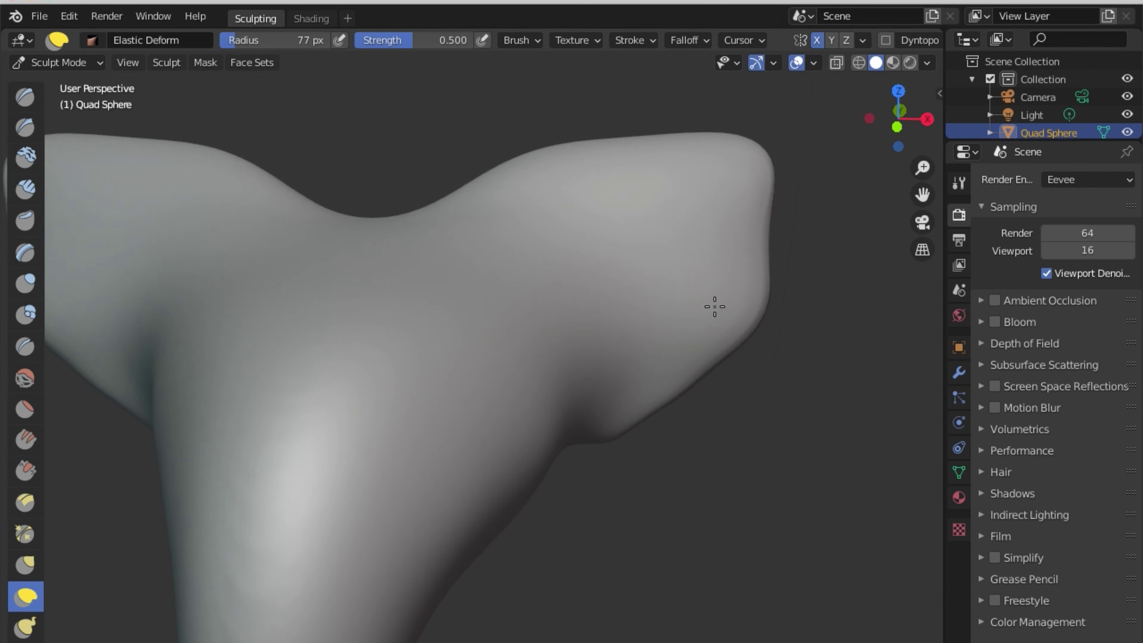
mouse_move(746, 457)
mouse_down()
mouse_move(701, 447)
mouse_move(659, 467)
mouse_move(689, 506)
mouse_up()
drag(778, 350, 770, 197)
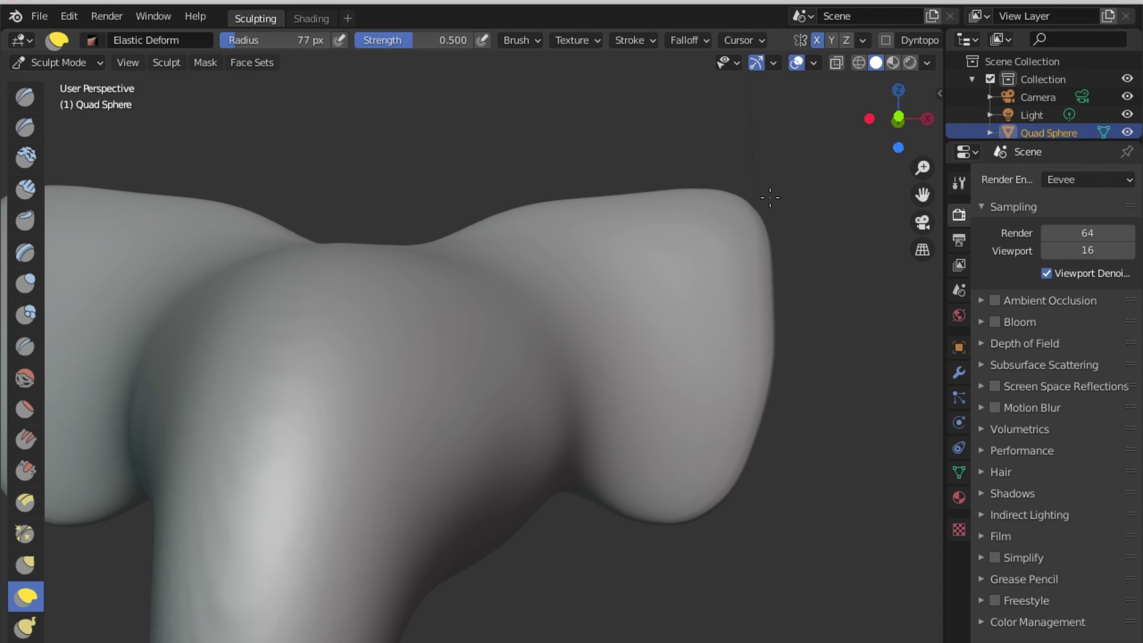
mouse_move(624, 205)
mouse_down()
mouse_move(727, 141)
mouse_move(632, 202)
mouse_up()
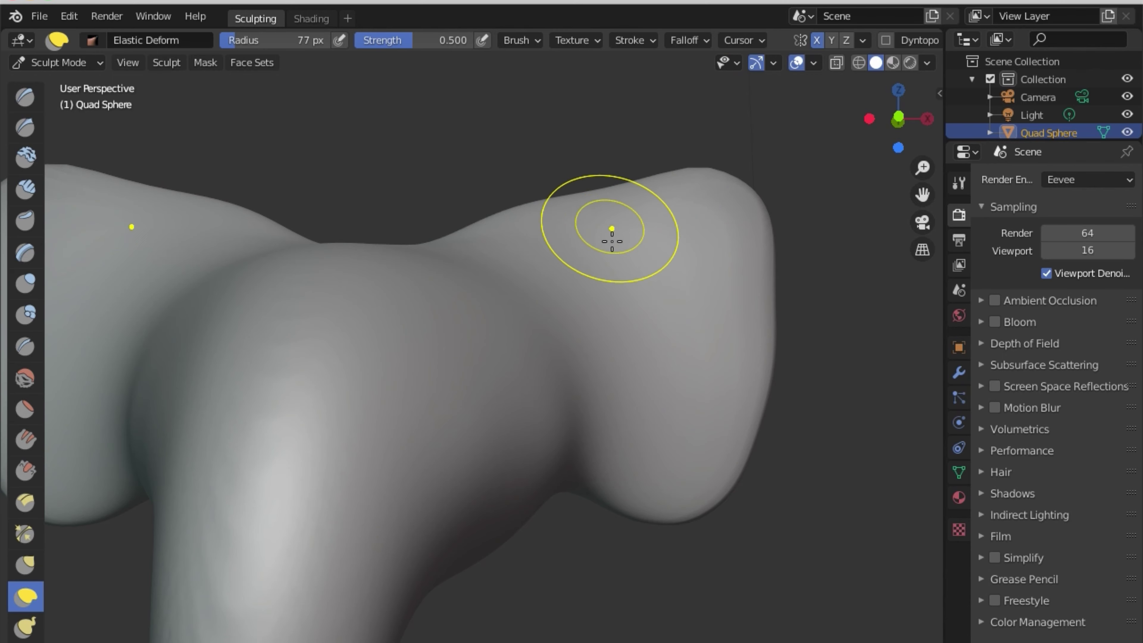
Keeping the brush at 77 px, finish pulling the top-right lobe up and outward.
key(KP_8)
key(KP_8)
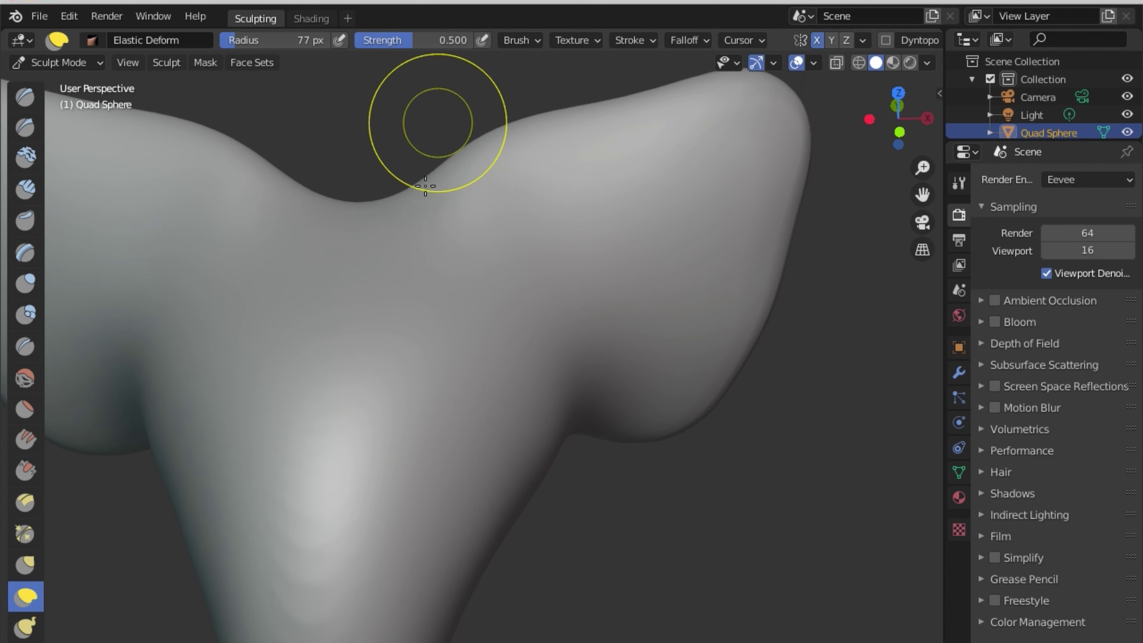
click(425, 186)
mouse_move(472, 195)
middle_down()
mouse_move(523, 158)
mouse_move(554, 171)
middle_up()
mouse_move(617, 150)
mouse_down()
mouse_move(648, 102)
mouse_move(681, 120)
mouse_move(755, 102)
mouse_up()
middle_drag(693, 202, 659, 217)
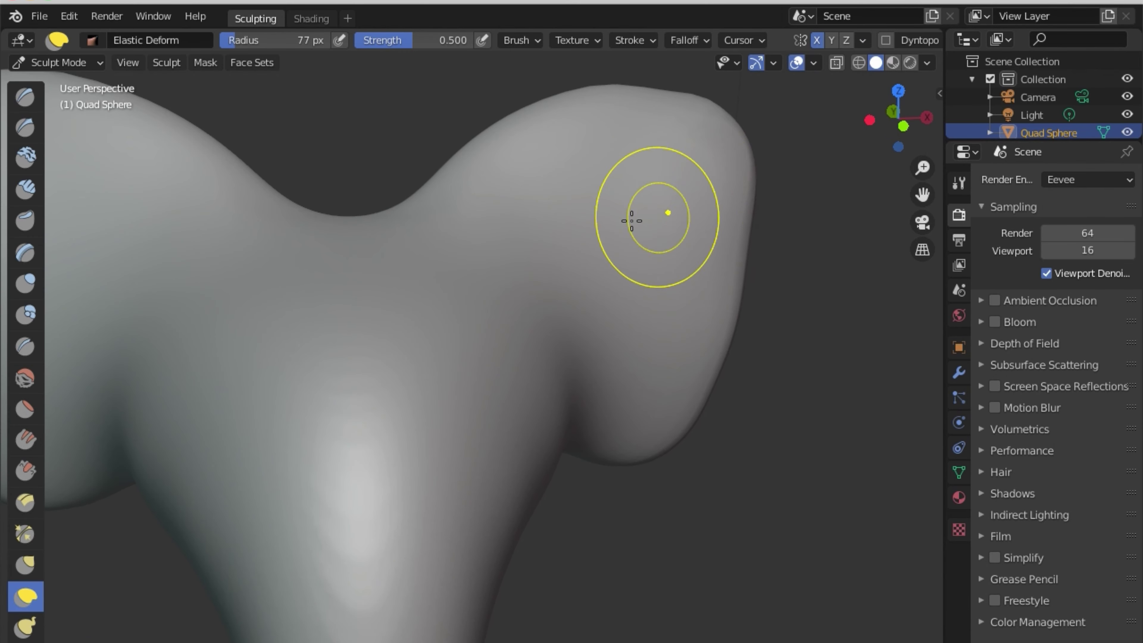
drag(677, 209, 684, 107)
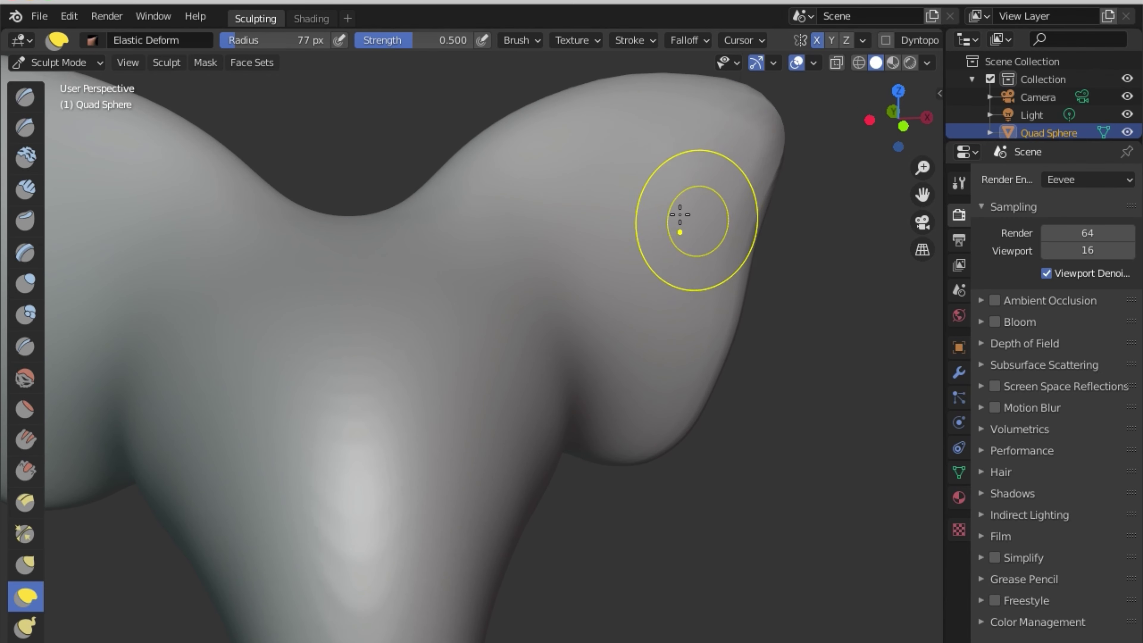
mouse_move(689, 217)
middle_down()
mouse_move(671, 199)
mouse_move(650, 238)
middle_up()
Zoom out and stretch both mirrored ears down and toward the lower right.
scroll(585, 288, down, 2)
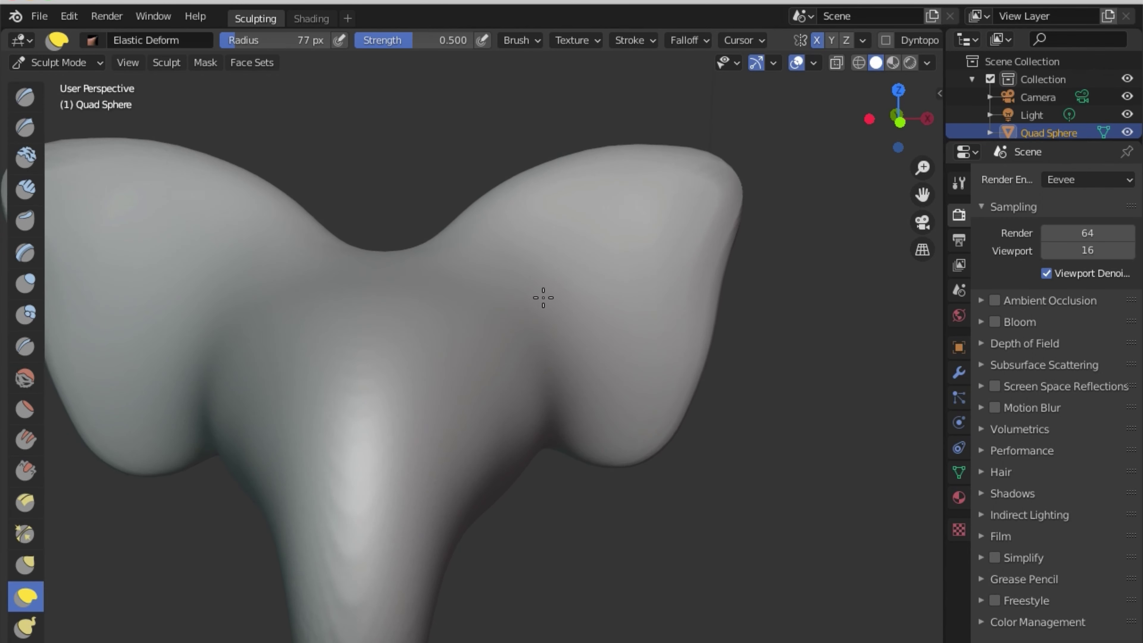
scroll(639, 248, down, 2)
mouse_move(714, 201)
mouse_down()
mouse_move(714, 115)
mouse_move(771, 81)
mouse_move(625, 370)
mouse_up()
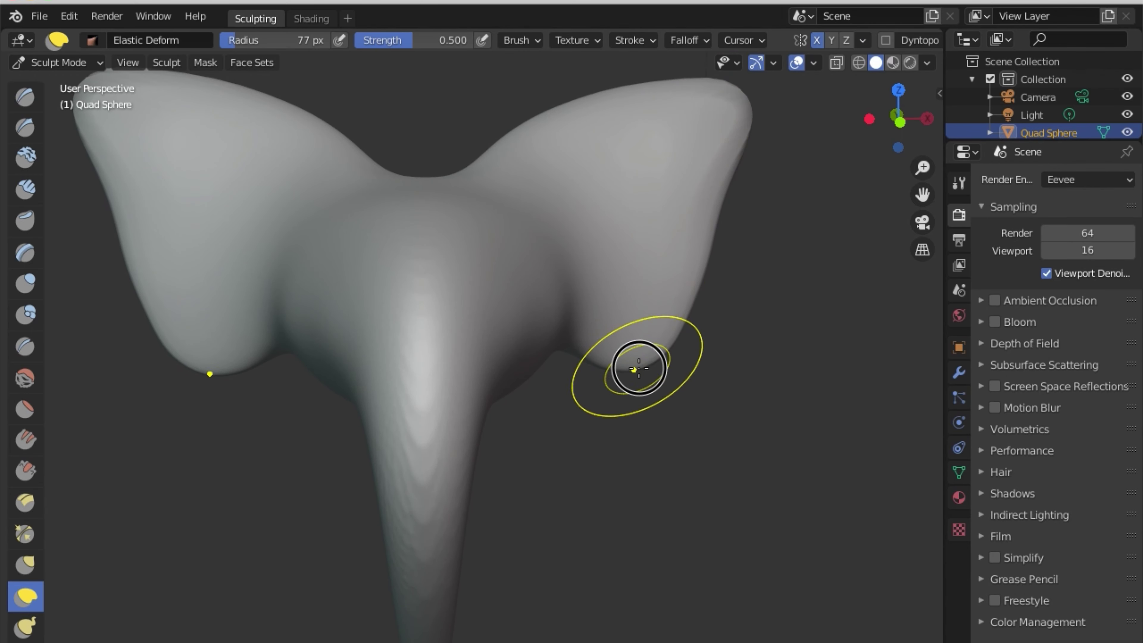
mouse_move(719, 450)
mouse_down()
mouse_move(689, 268)
mouse_move(709, 225)
mouse_up()
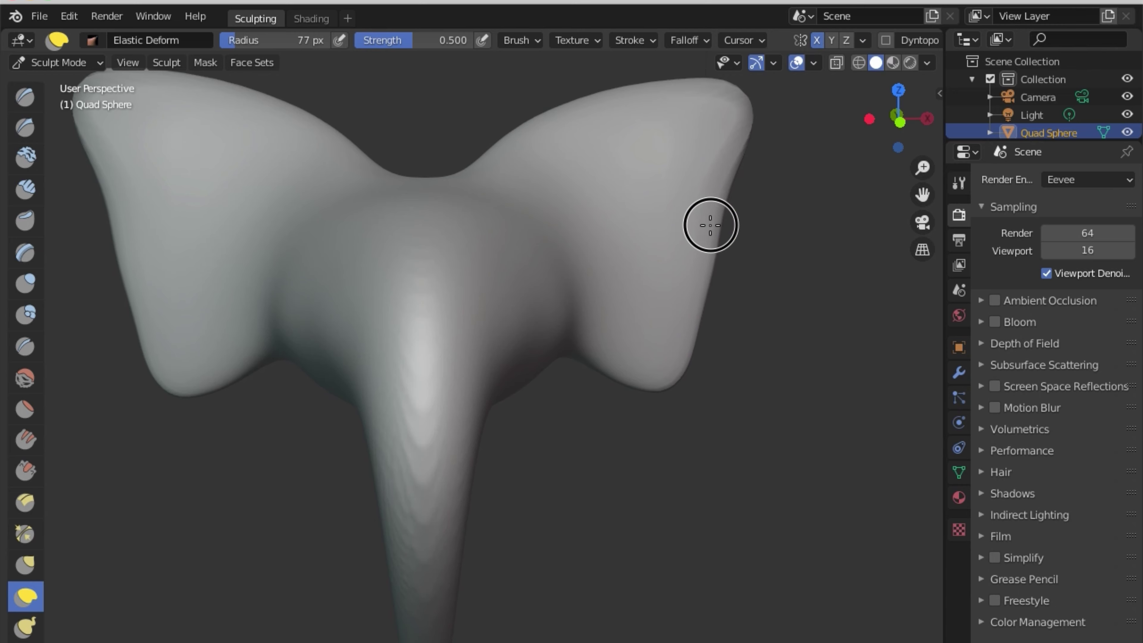
mouse_move(659, 194)
mouse_down()
mouse_move(672, 379)
mouse_move(692, 406)
mouse_move(669, 263)
mouse_move(631, 261)
mouse_up()
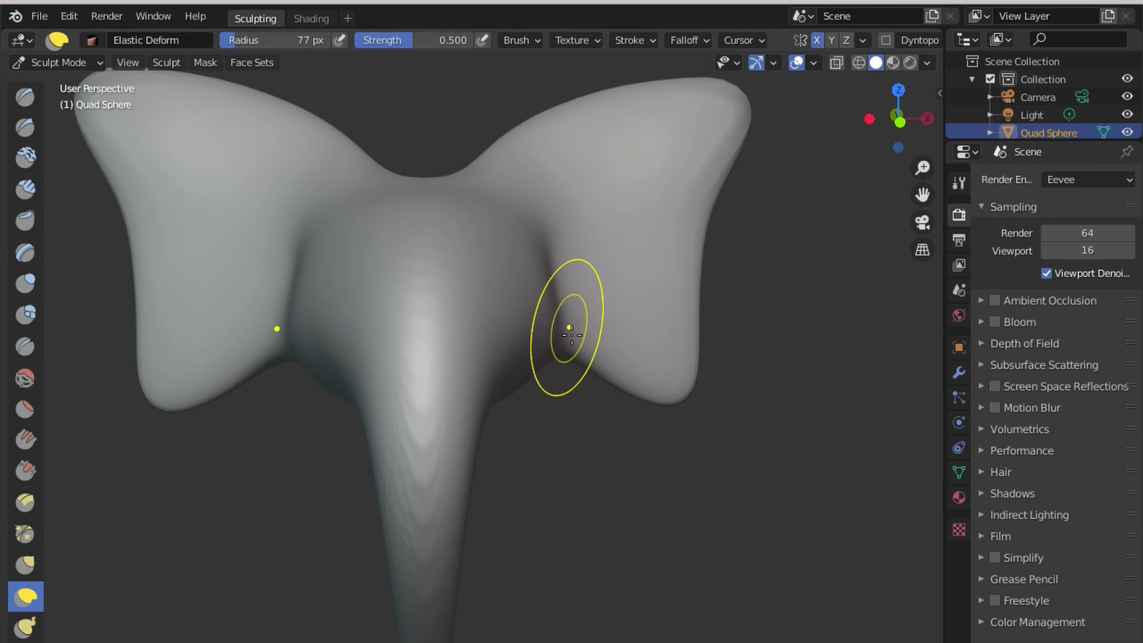
Reshape the saddle between the ears and stretch both lower ear tips further down.
drag(572, 335, 553, 318)
mouse_move(560, 253)
mouse_down()
mouse_move(510, 158)
mouse_move(473, 174)
mouse_up()
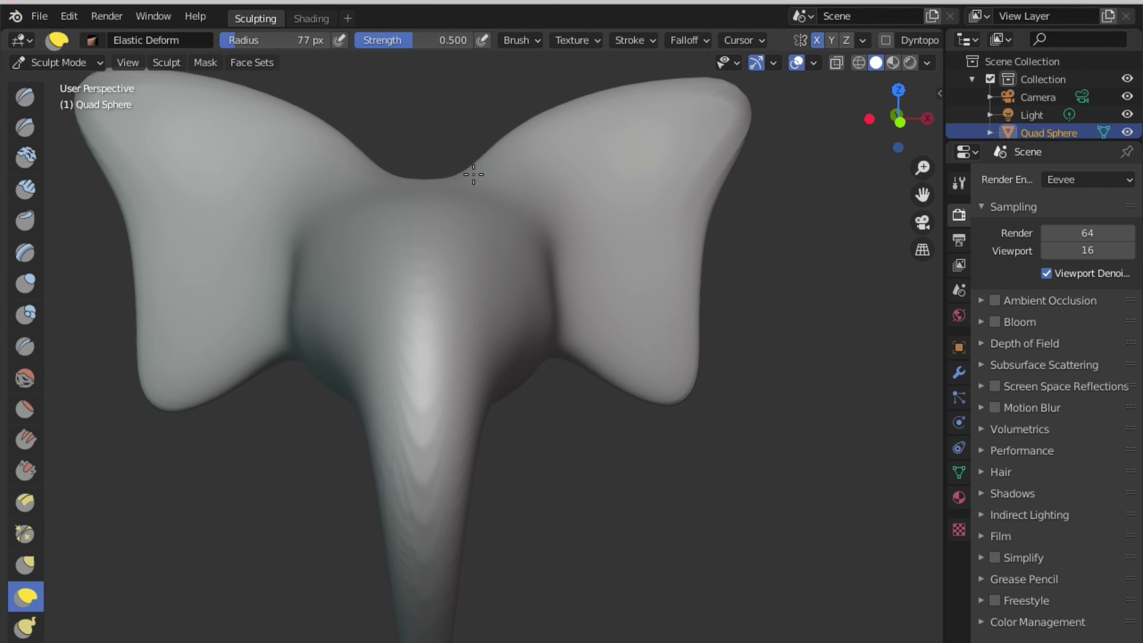
mouse_move(587, 119)
mouse_down()
mouse_move(701, 95)
mouse_move(731, 125)
mouse_move(724, 158)
mouse_move(733, 148)
mouse_up()
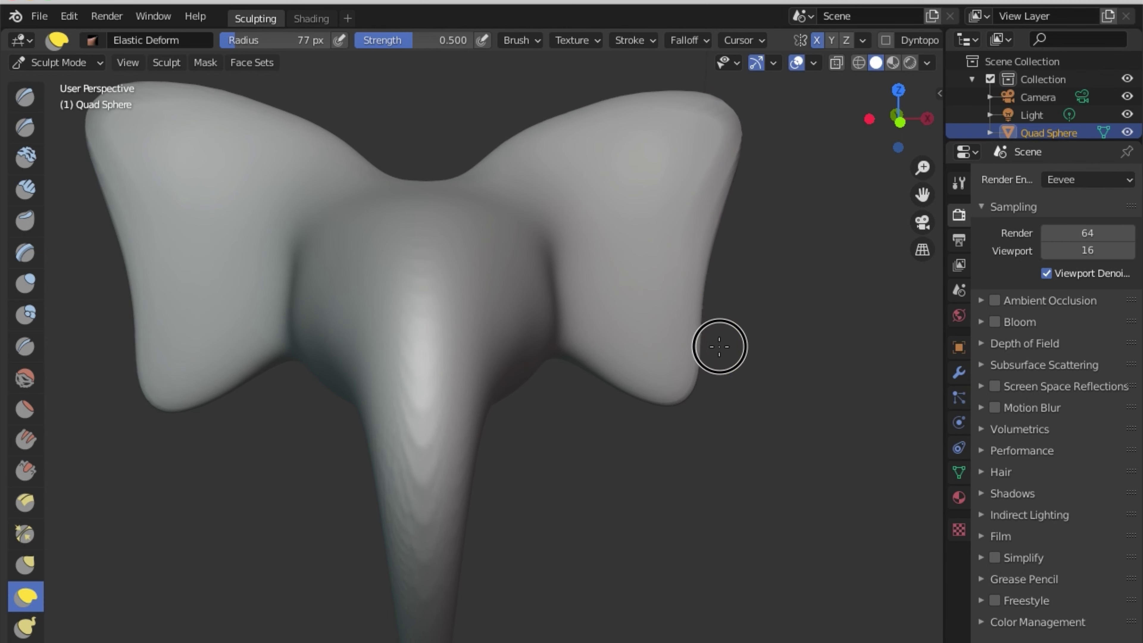
mouse_move(719, 346)
mouse_down()
mouse_move(710, 452)
mouse_move(677, 528)
mouse_up()
key(ctrl+z)
drag(689, 401, 680, 481)
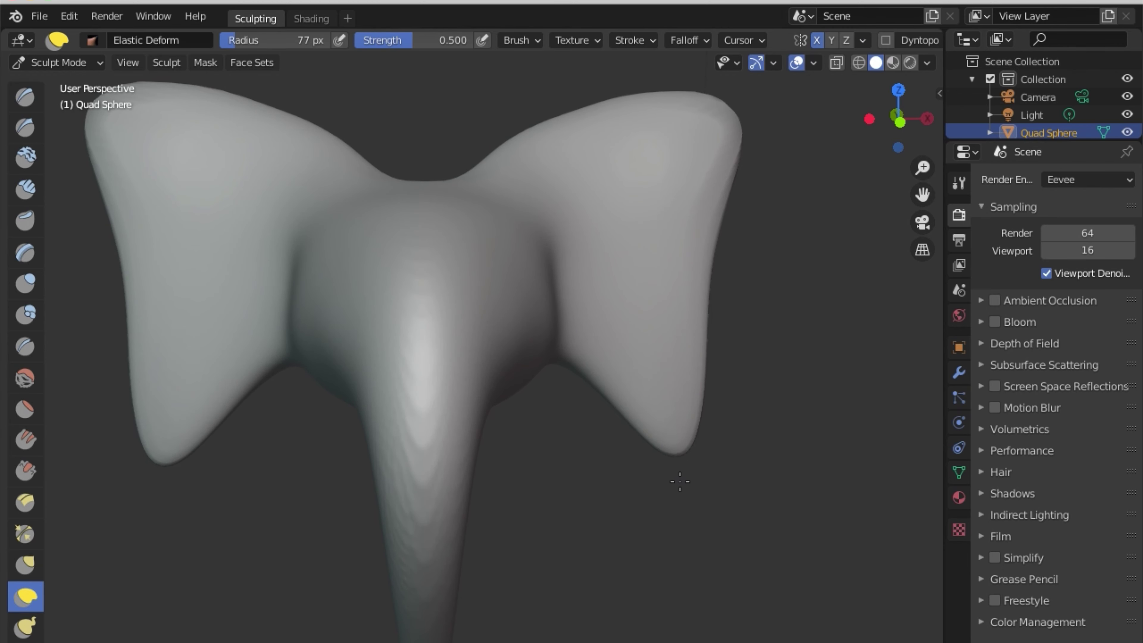
Widen the ears' outer edges outward, then orbit to inspect the side and underside.
drag(702, 328, 705, 276)
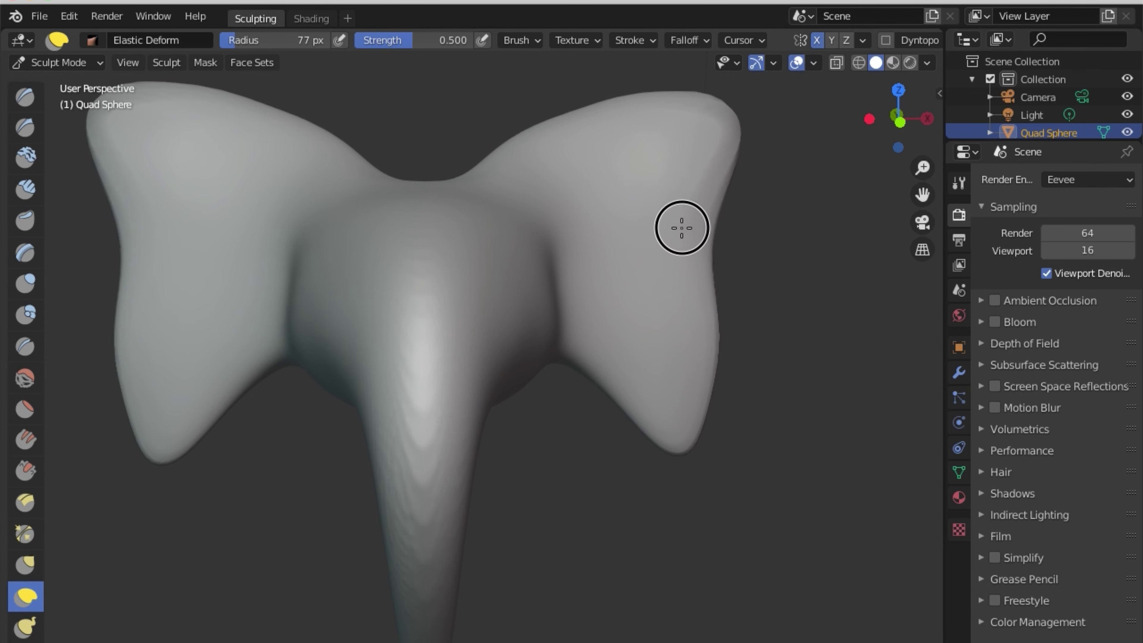
drag(681, 230, 748, 96)
drag(580, 120, 586, 110)
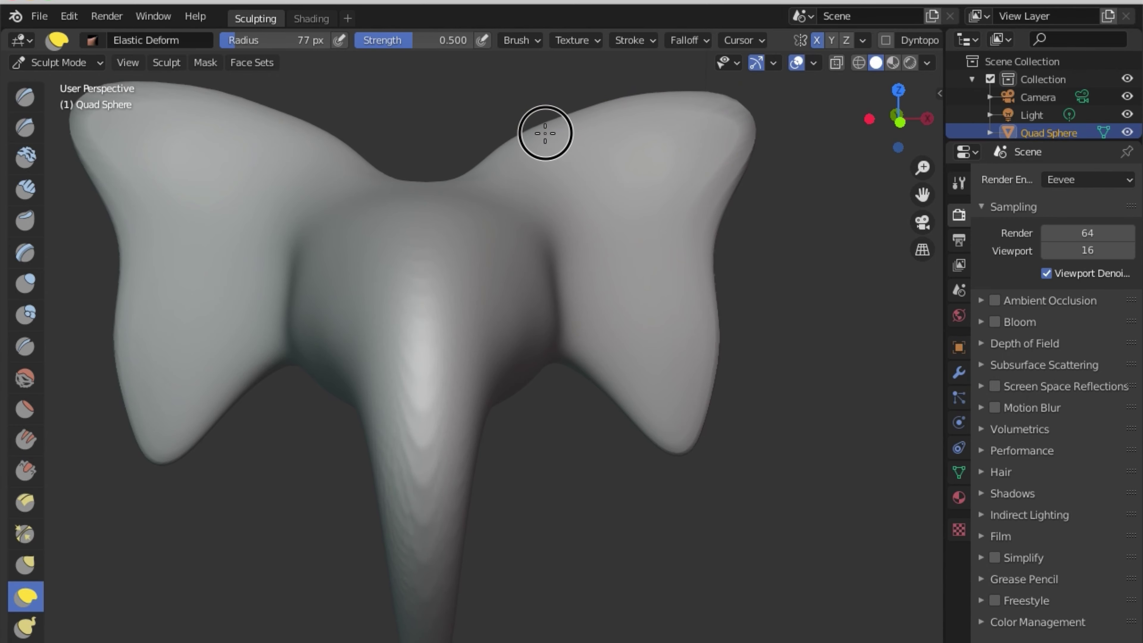
middle_drag(556, 148, 490, 241)
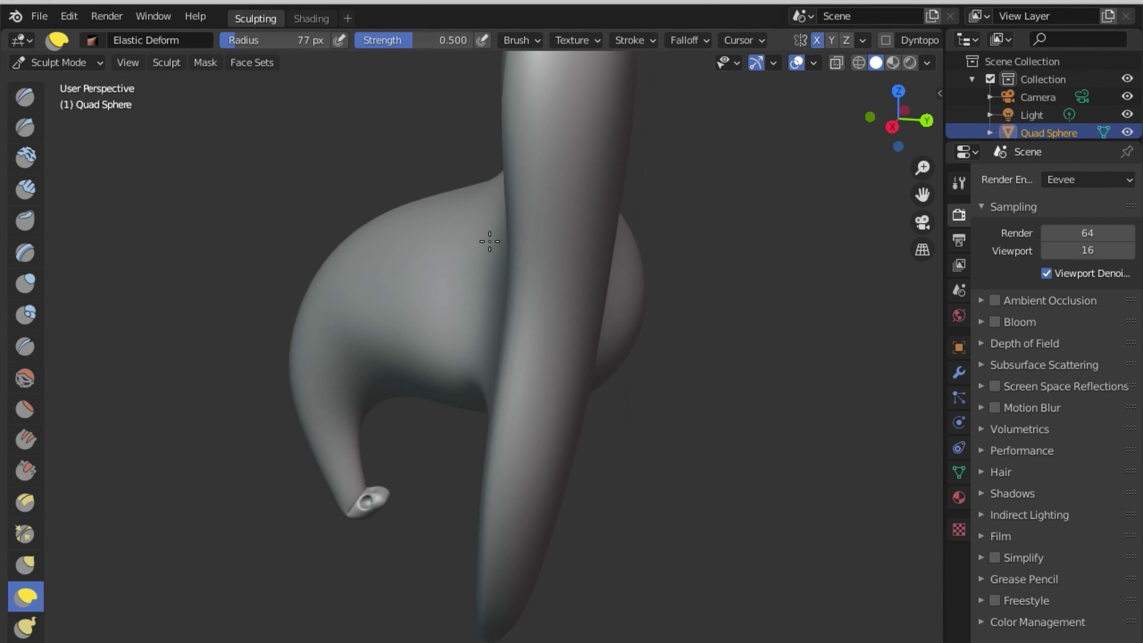
scroll(495, 243, down, 2)
scroll(510, 255, down, 3)
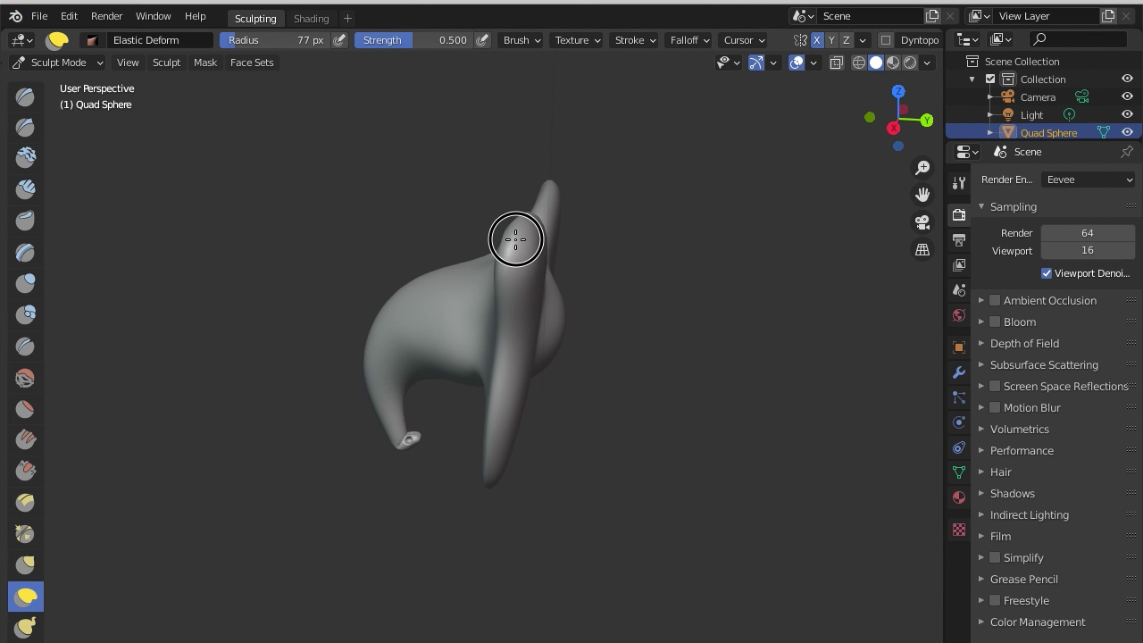
middle_drag(468, 261, 518, 279)
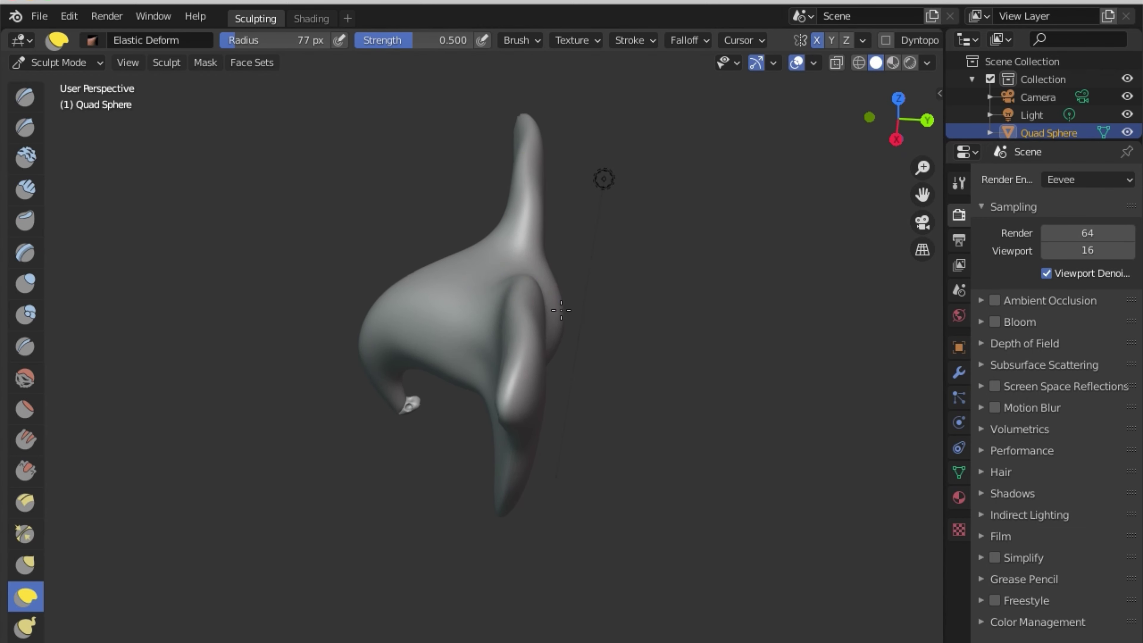
middle_drag(561, 310, 521, 319)
middle_drag(550, 390, 530, 408)
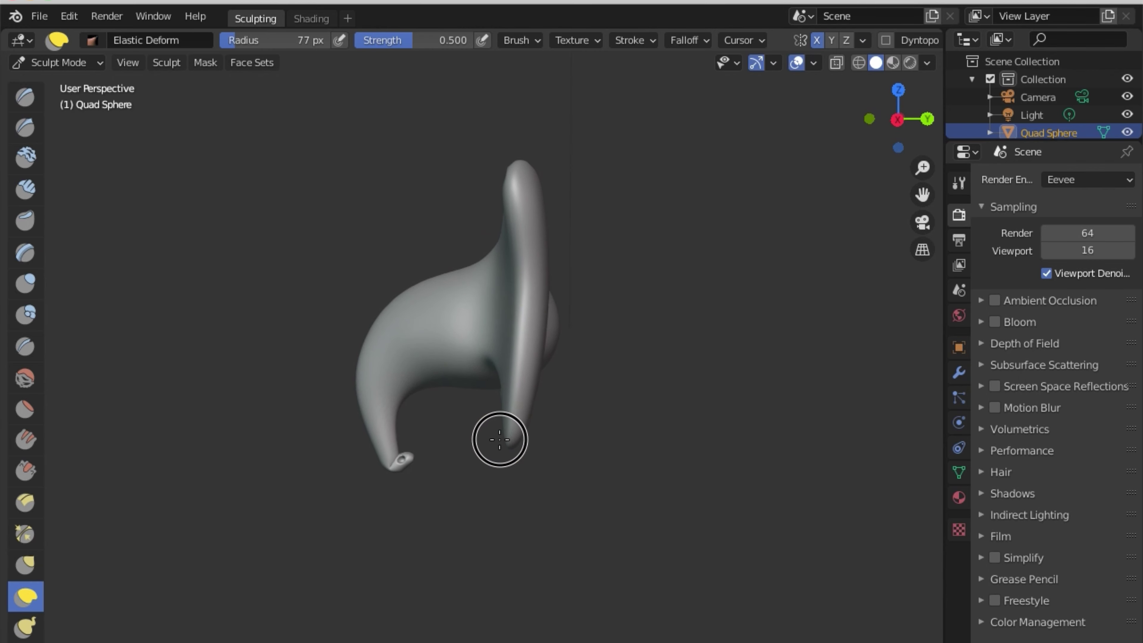
Refine the ear ridge and the right ear while orbiting around the head.
drag(526, 336, 492, 307)
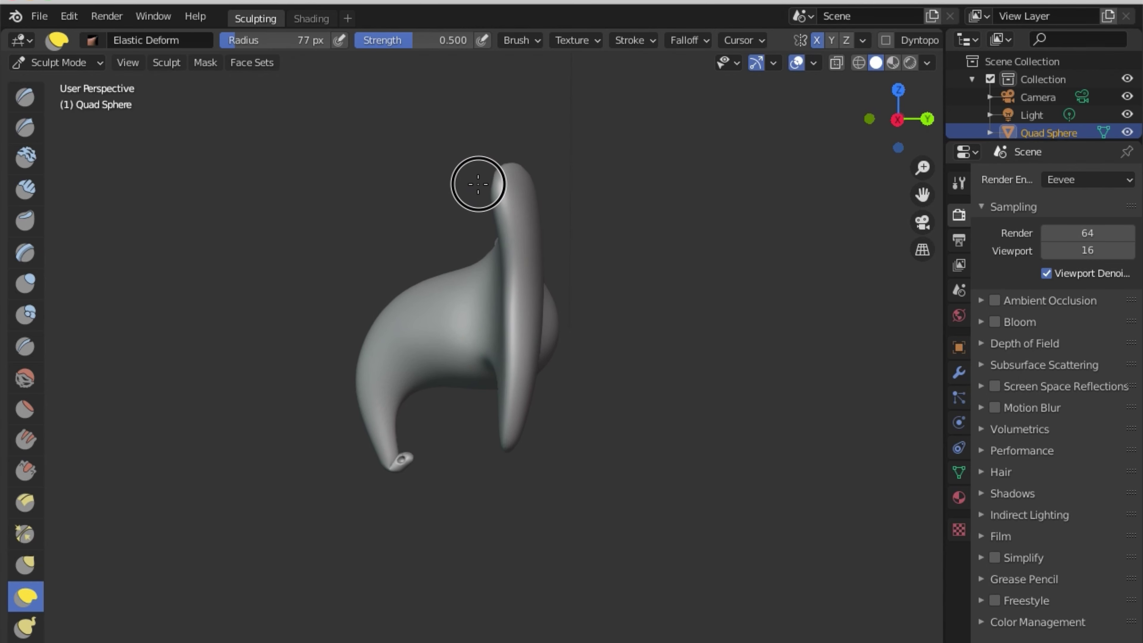
mouse_move(470, 219)
middle_down()
mouse_move(525, 326)
mouse_move(515, 340)
middle_up()
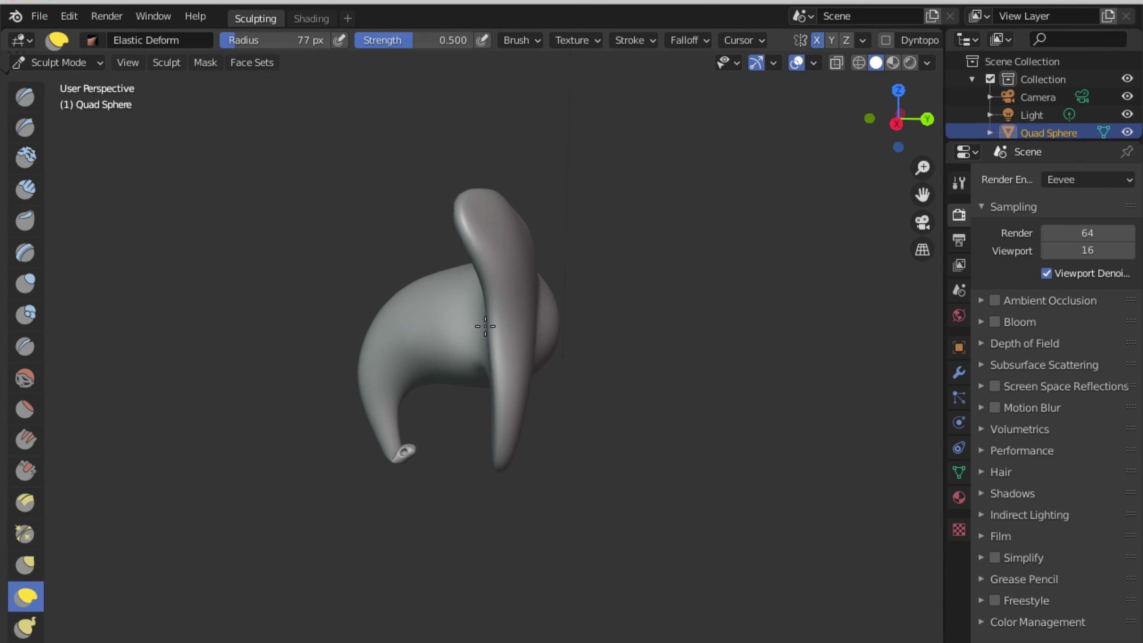
middle_drag(525, 291, 637, 302)
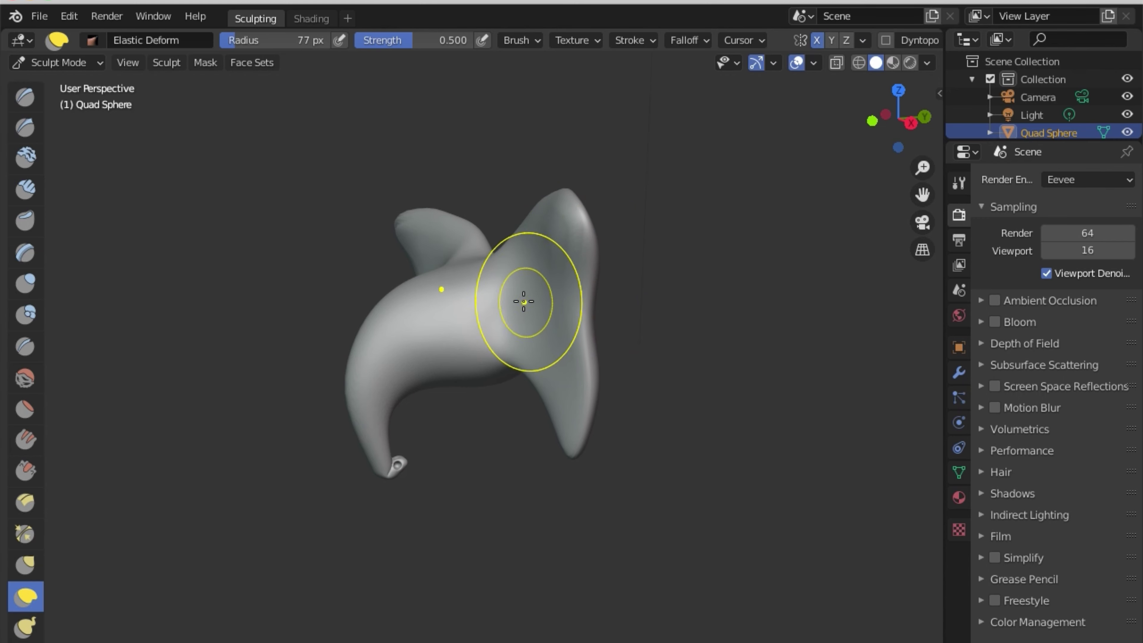
drag(523, 301, 568, 287)
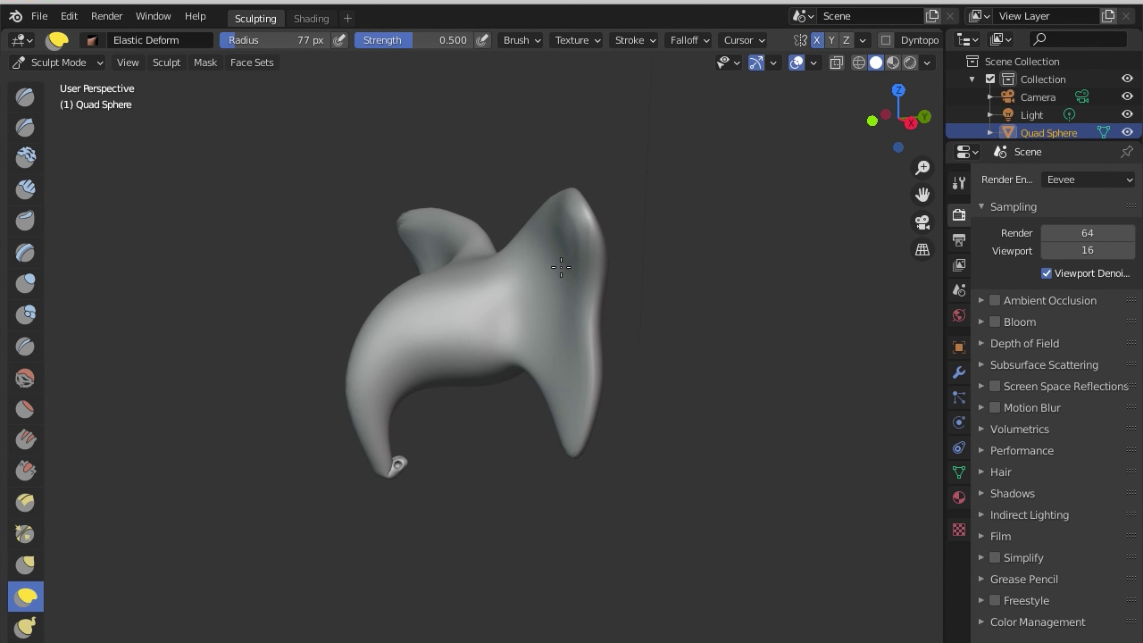
middle_drag(561, 267, 588, 288)
mouse_move(537, 223)
middle_down()
mouse_move(518, 255)
mouse_move(537, 241)
middle_up()
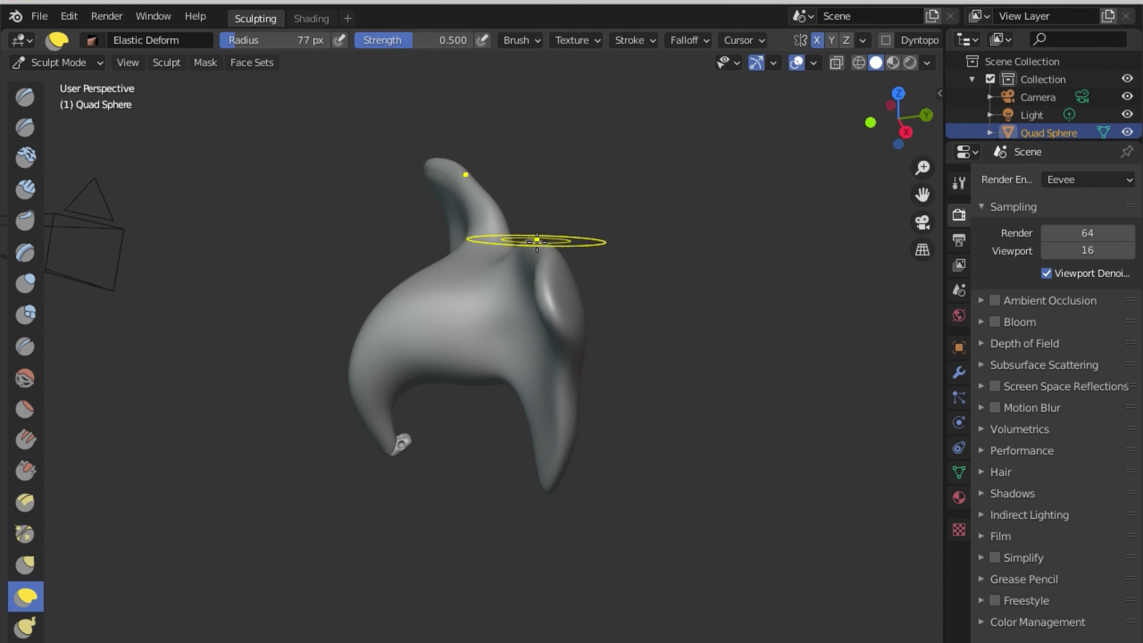
mouse_move(543, 287)
middle_down()
mouse_move(510, 269)
mouse_move(532, 319)
mouse_move(577, 264)
mouse_move(668, 256)
mouse_move(602, 200)
mouse_move(466, 231)
mouse_move(658, 316)
mouse_move(725, 251)
mouse_move(678, 247)
mouse_move(656, 225)
mouse_move(546, 243)
middle_up()
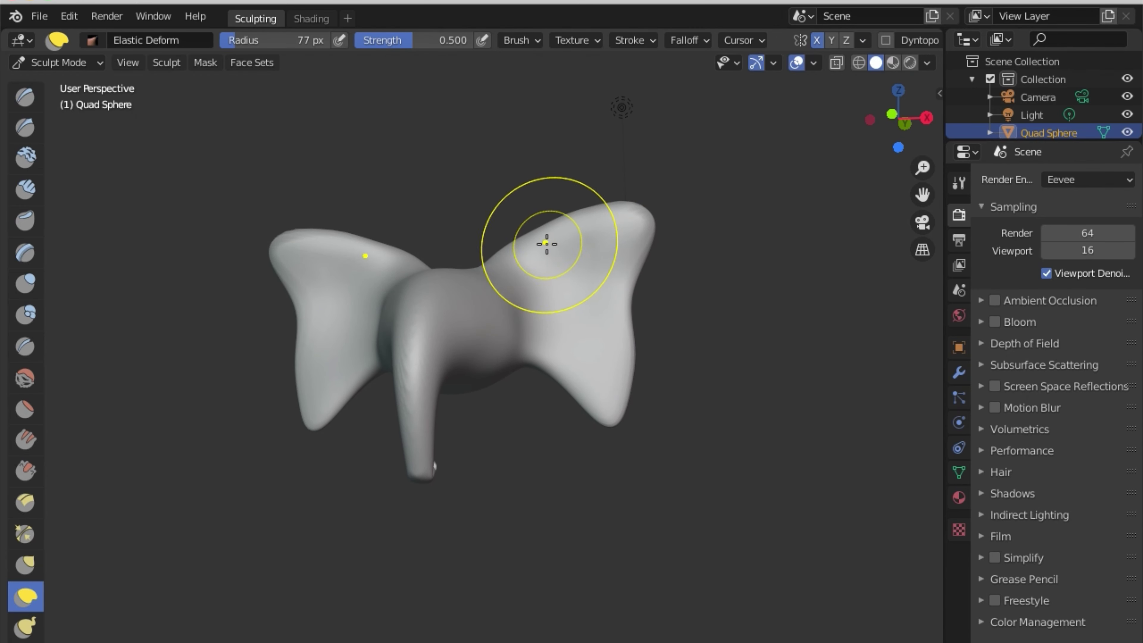
Pull both ear tips up and outward with mirrored Elastic Deform strokes.
drag(572, 224, 646, 213)
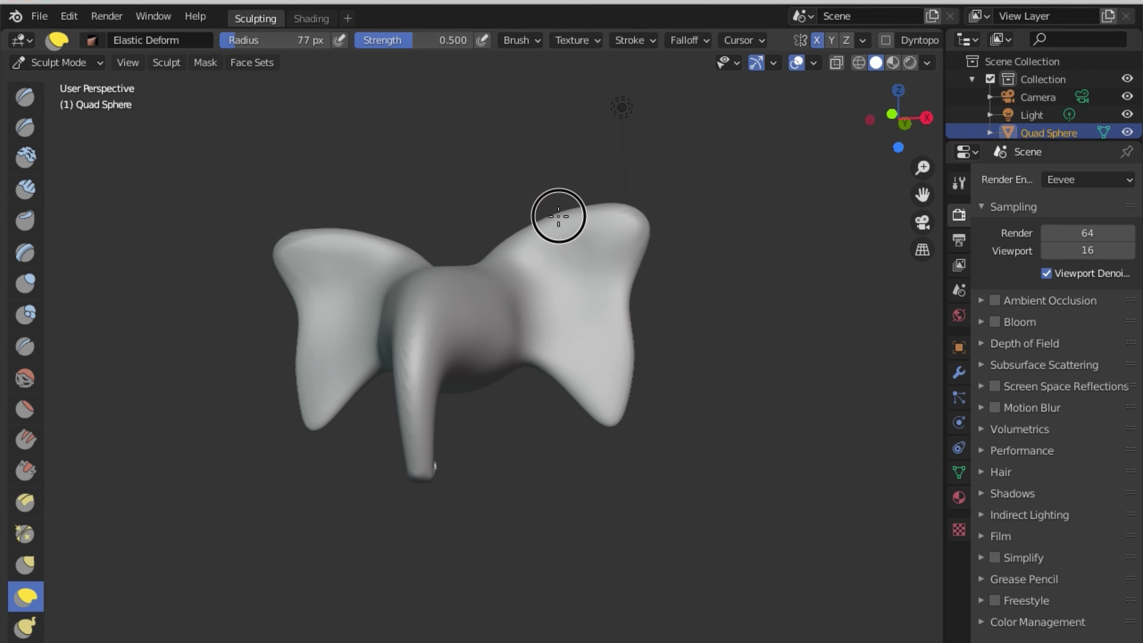
drag(557, 217, 523, 225)
mouse_move(523, 225)
middle_down()
mouse_move(613, 334)
mouse_move(472, 337)
mouse_move(518, 253)
mouse_move(645, 291)
mouse_move(500, 319)
mouse_move(437, 301)
mouse_move(593, 310)
mouse_move(613, 301)
middle_up()
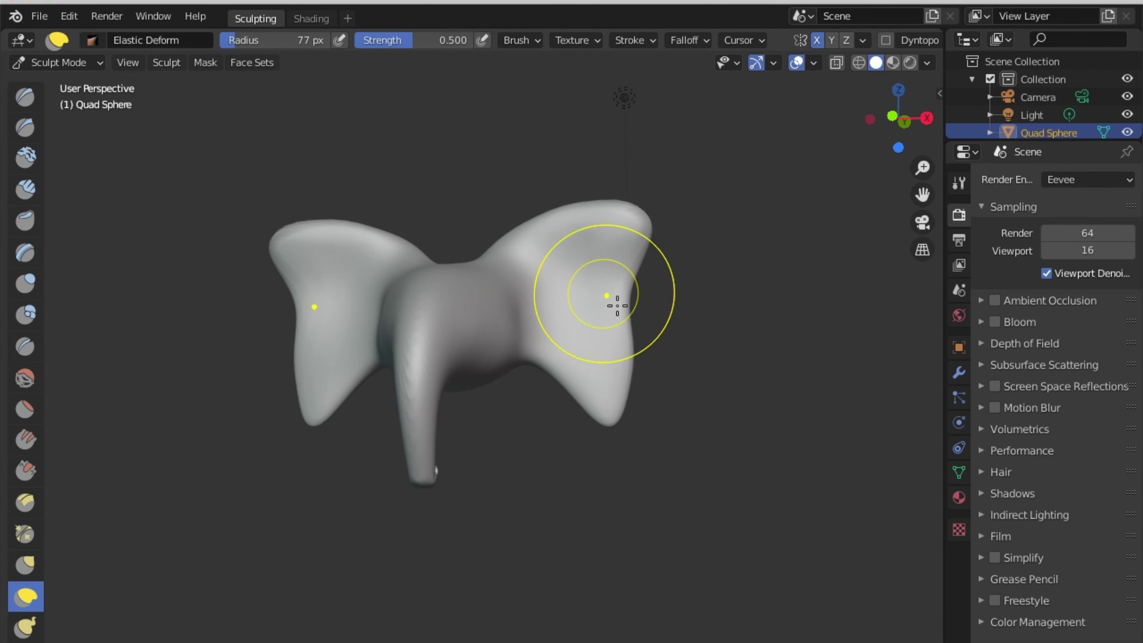
mouse_move(612, 302)
mouse_down()
mouse_move(614, 242)
mouse_move(528, 225)
mouse_move(518, 247)
mouse_up()
mouse_move(518, 247)
middle_down()
mouse_move(467, 345)
mouse_move(659, 332)
mouse_move(587, 307)
middle_up()
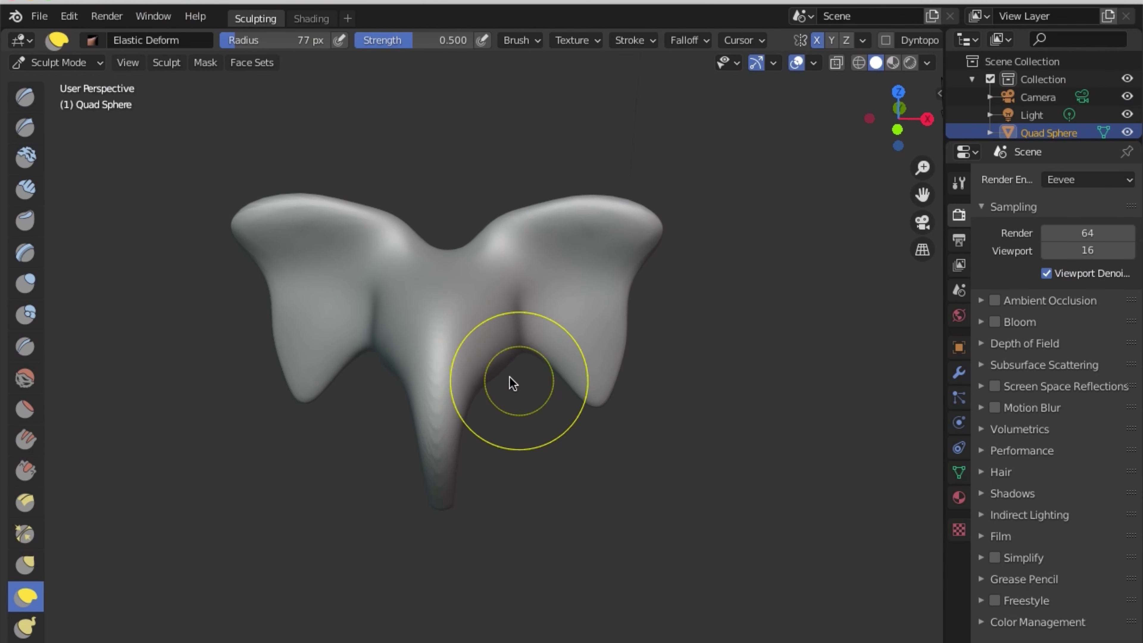
Orbit around the head, undoing a trial stretch near the trunk.
mouse_move(513, 382)
middle_down()
mouse_move(404, 340)
mouse_move(415, 321)
mouse_move(480, 310)
middle_up()
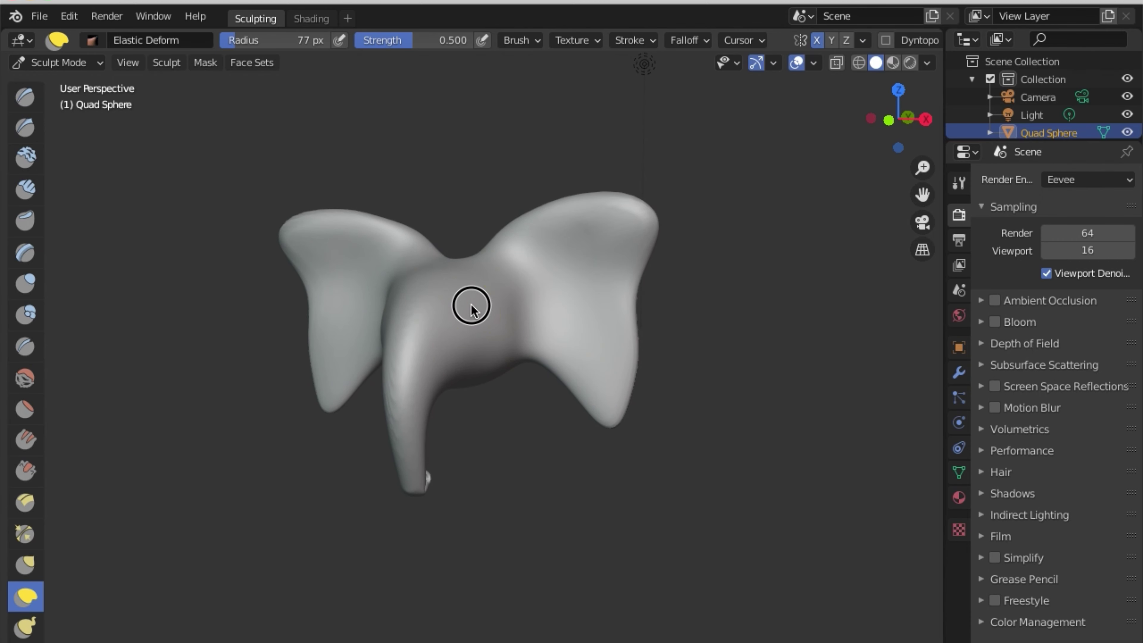
middle_drag(433, 385, 468, 395)
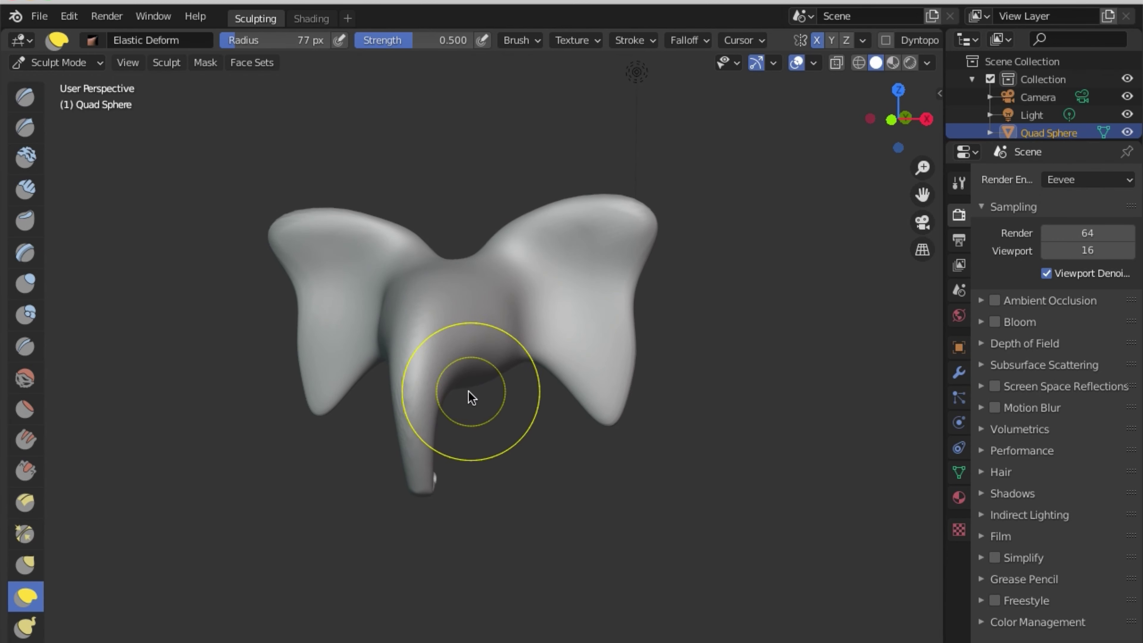
middle_drag(448, 349, 499, 334)
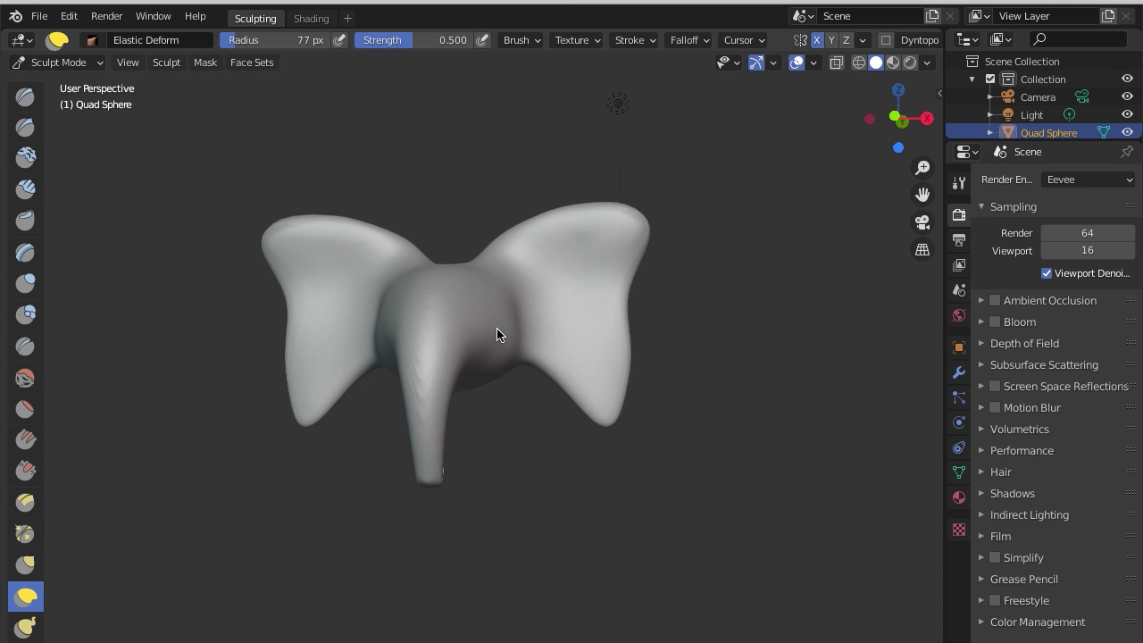
drag(478, 358, 499, 327)
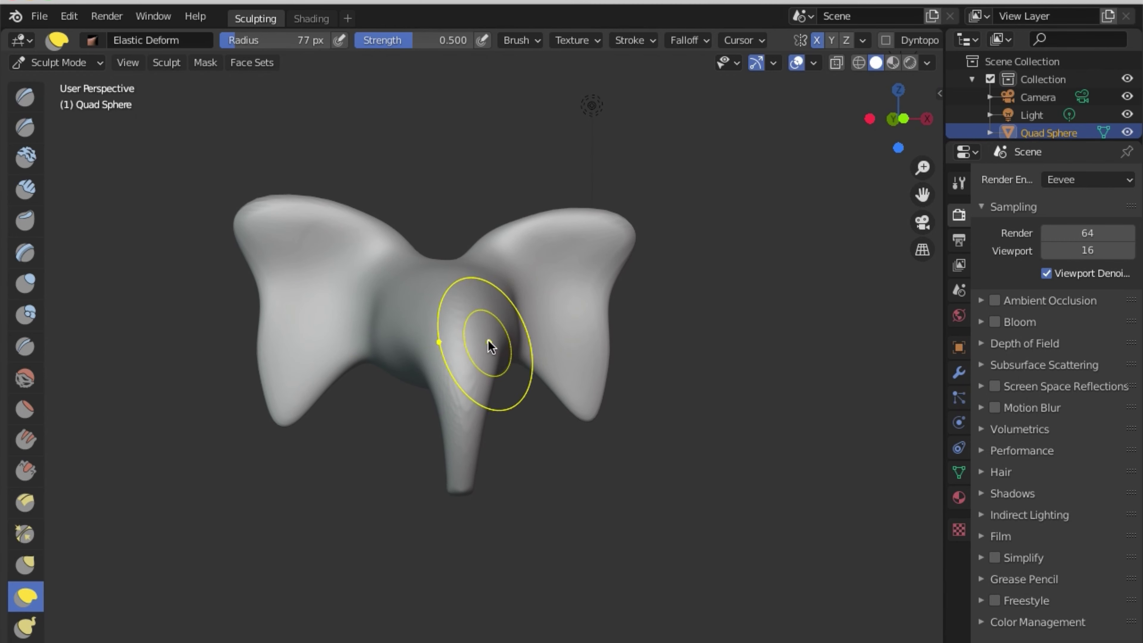
key(ctrl+z)
mouse_move(469, 324)
middle_down()
mouse_move(480, 353)
mouse_move(422, 331)
mouse_move(419, 409)
mouse_move(577, 385)
mouse_move(535, 353)
mouse_move(510, 388)
mouse_move(506, 524)
mouse_move(403, 400)
middle_up()
mouse_move(414, 364)
middle_down()
mouse_move(370, 357)
mouse_move(339, 373)
mouse_move(631, 386)
mouse_move(723, 334)
mouse_move(508, 317)
mouse_move(469, 396)
mouse_move(437, 388)
middle_up()
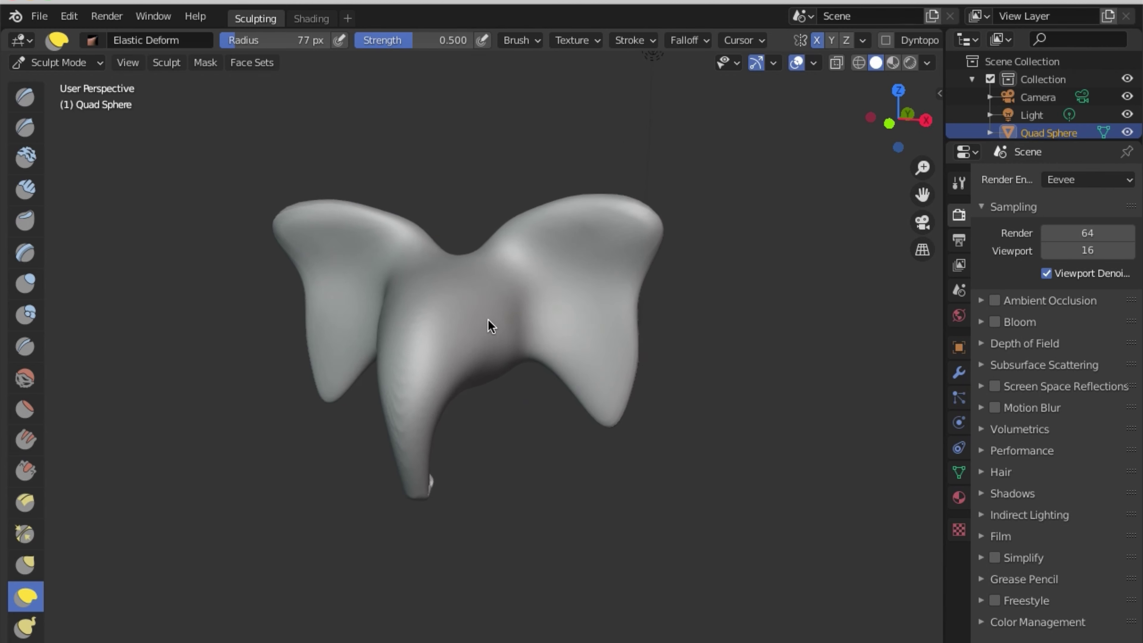
Add the General > Texture Paint workspace and adjust its 3D view and image canvas.
click(350, 18)
mouse_move(266, 51)
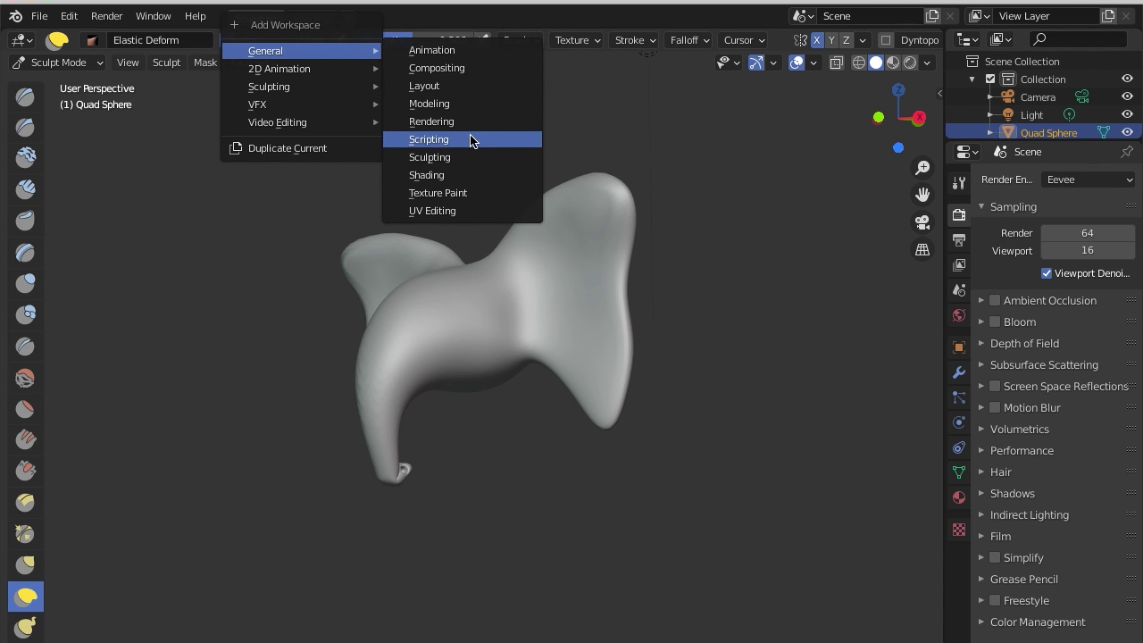
click(474, 194)
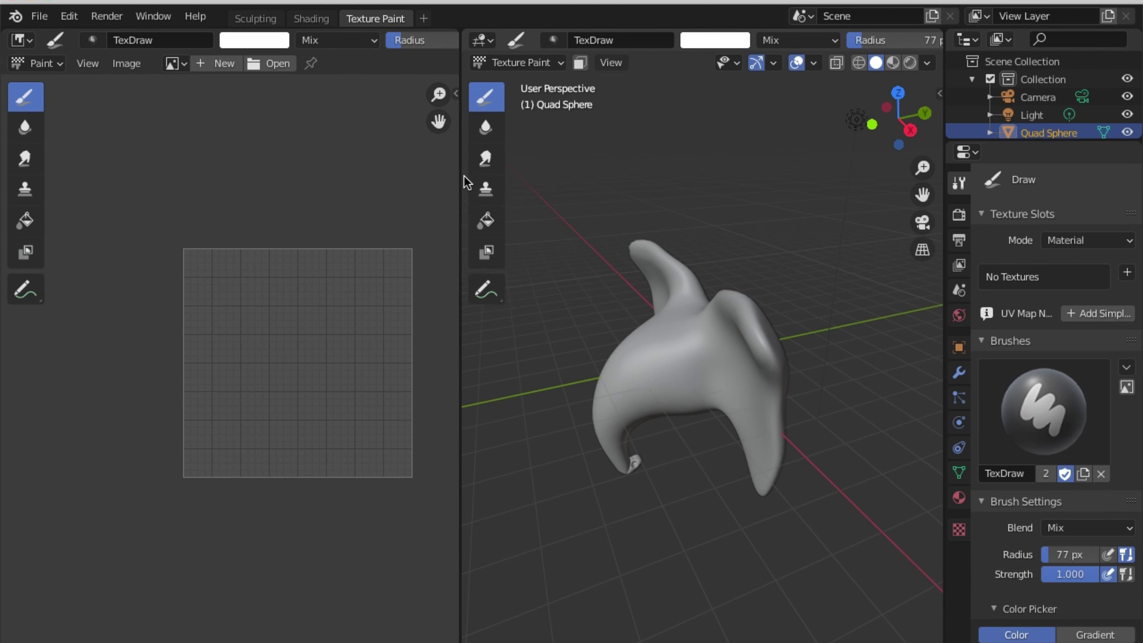
mouse_move(613, 375)
middle_down()
mouse_move(709, 358)
mouse_move(693, 434)
mouse_move(715, 373)
mouse_move(690, 353)
middle_up()
scroll(662, 343, up, 2)
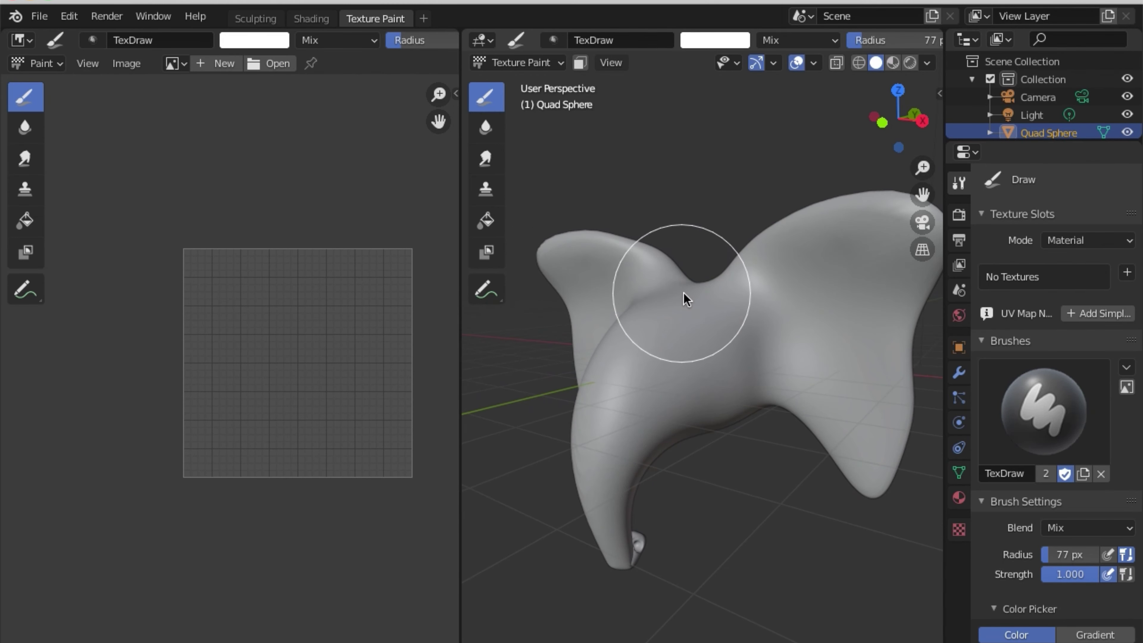
middle_drag(684, 296, 668, 309)
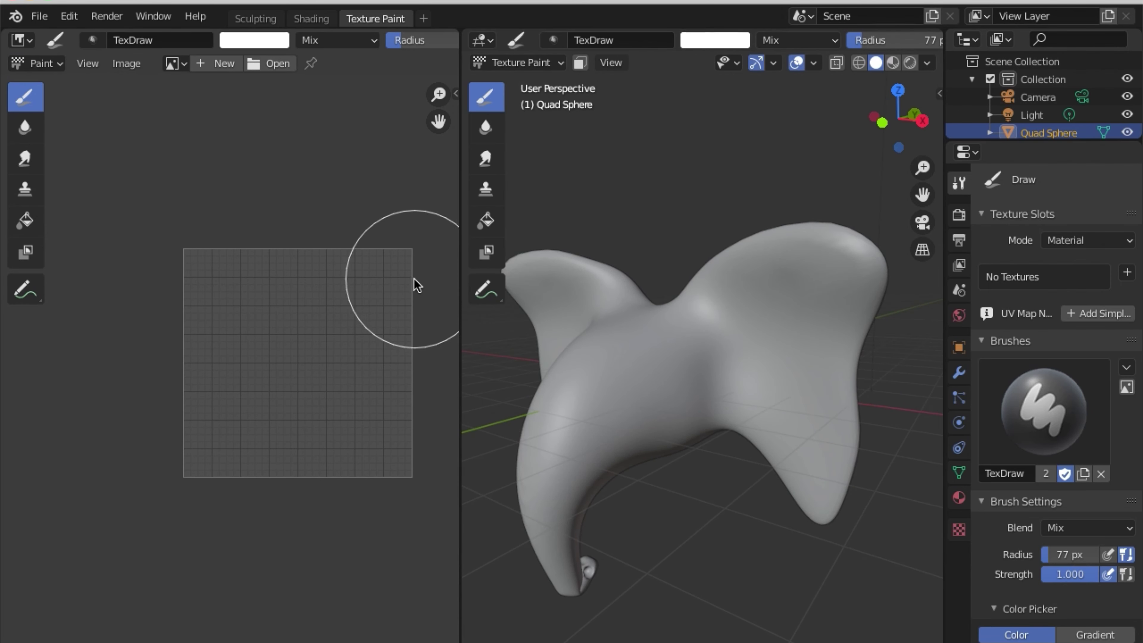
middle_drag(349, 397, 316, 398)
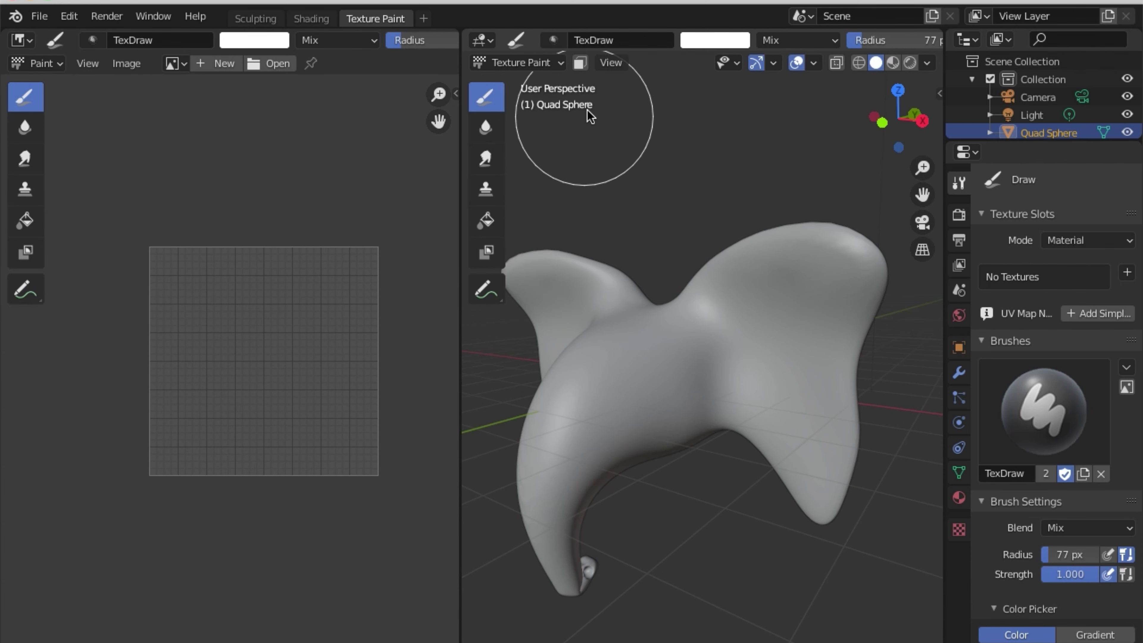
Switch the head into Edit Mode and select the entire mesh.
click(541, 62)
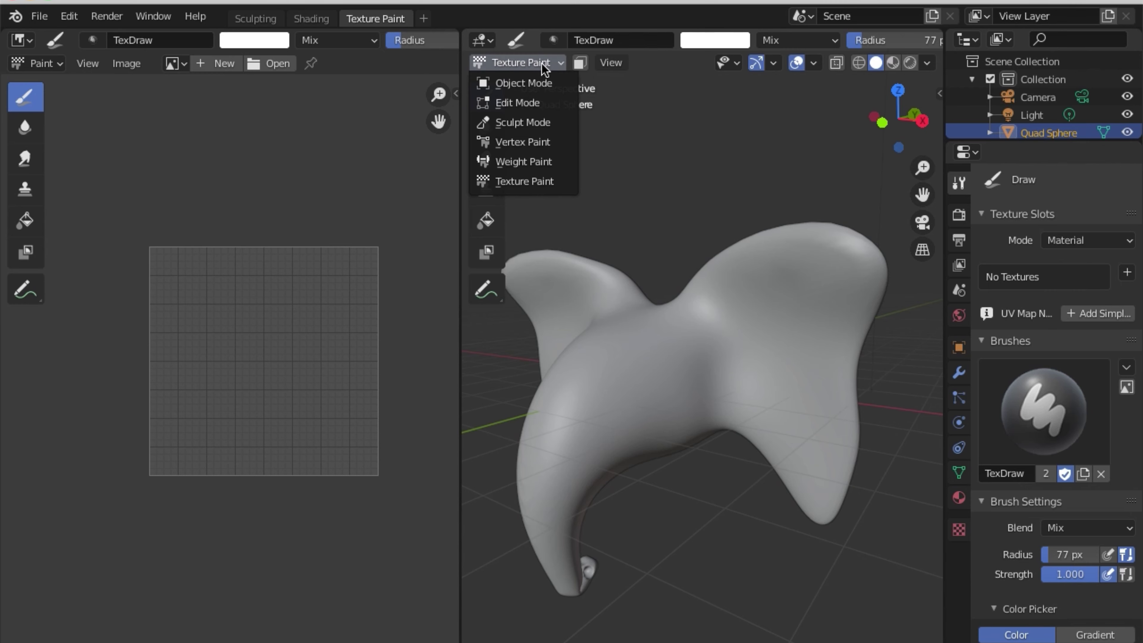
click(528, 102)
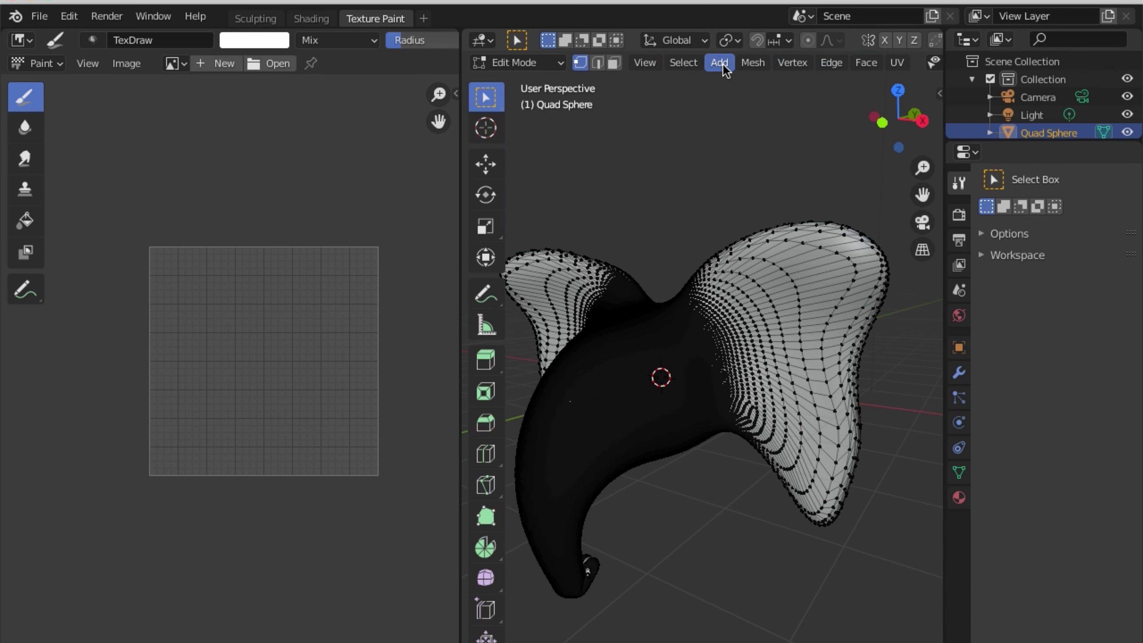
click(684, 65)
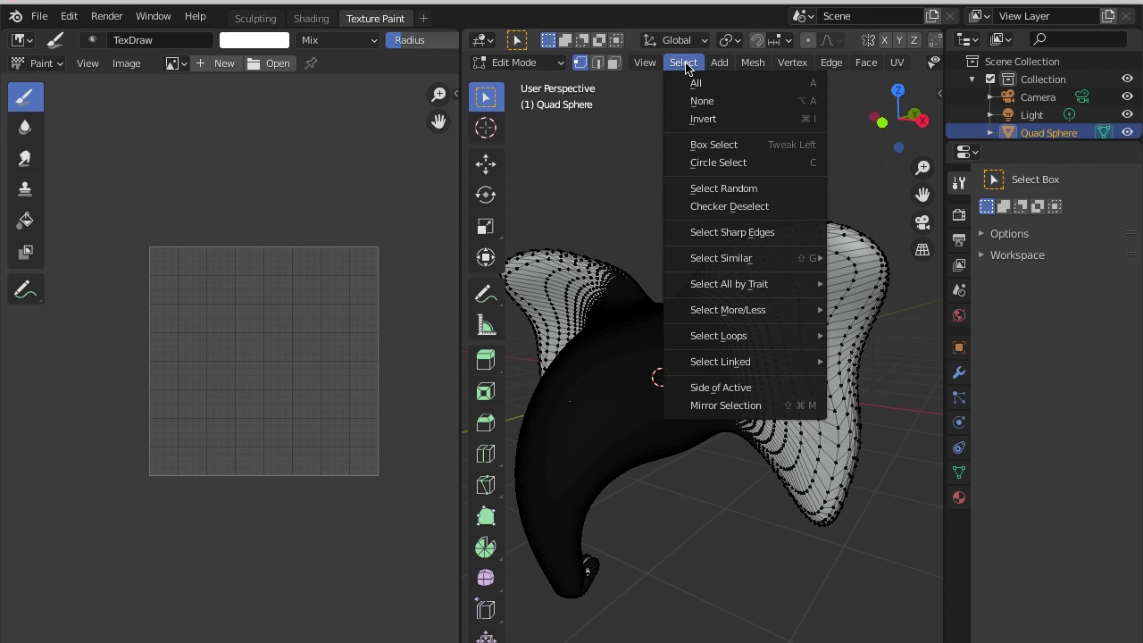
click(695, 84)
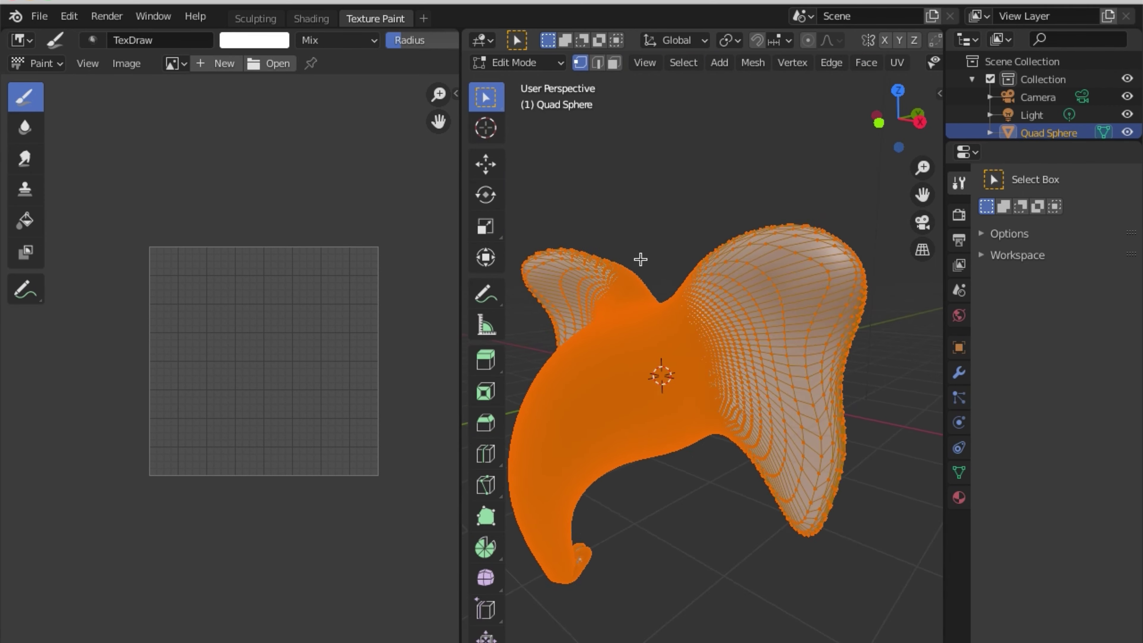
mouse_move(638, 255)
middle_down()
mouse_move(544, 375)
mouse_move(659, 281)
mouse_move(656, 226)
middle_up()
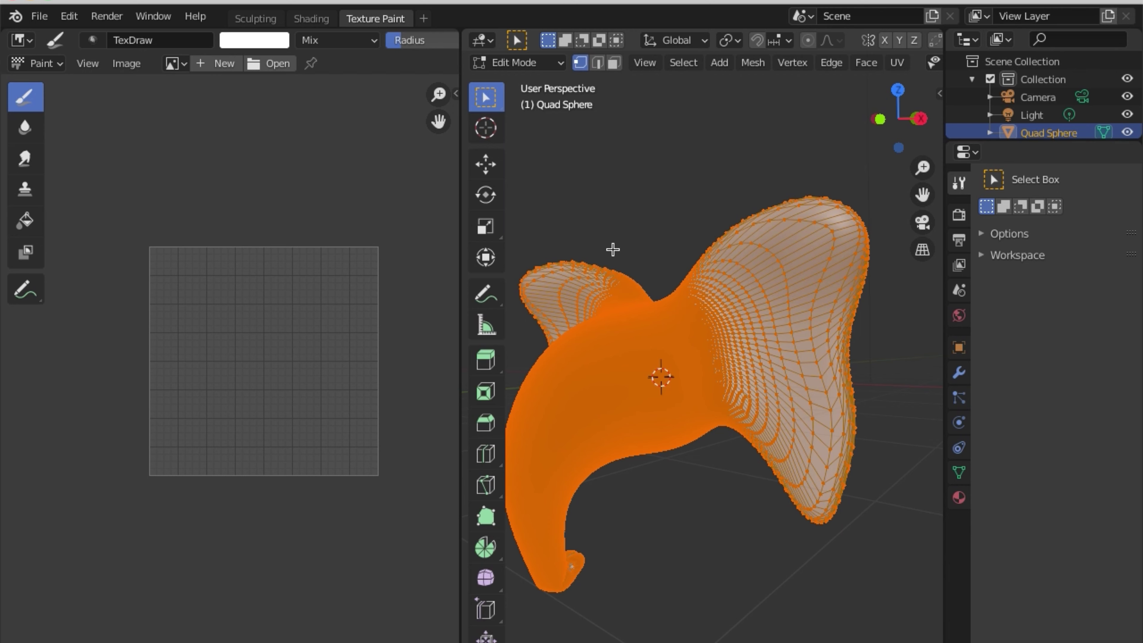
Unwrap with Smart UV Project at a 66 angle limit and frame the UV islands.
key(u)
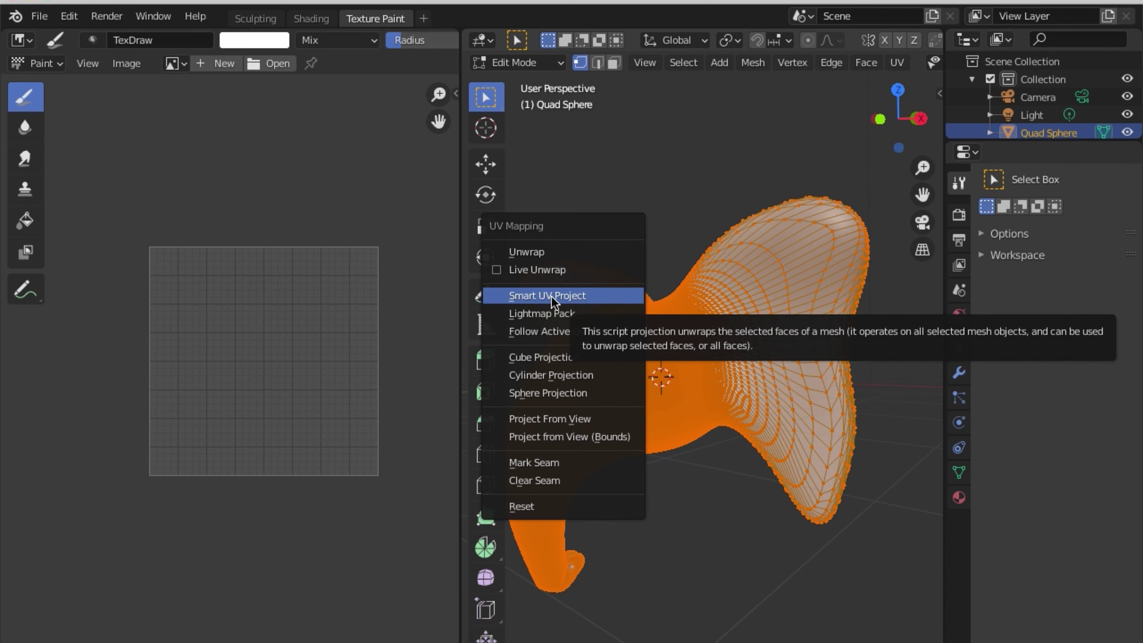
click(580, 301)
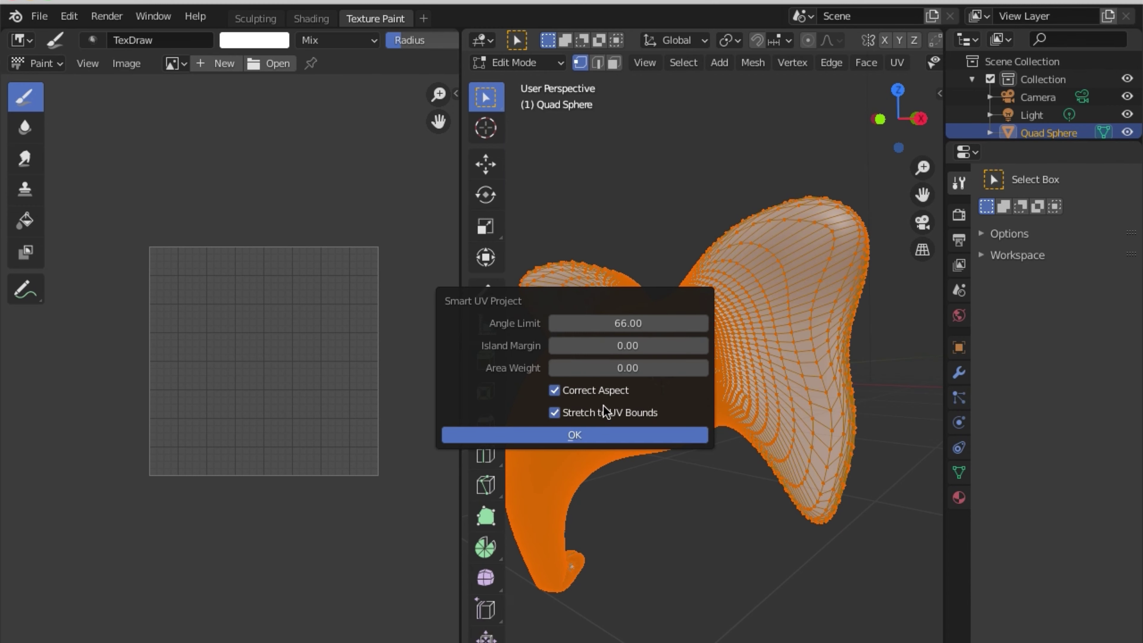
click(589, 440)
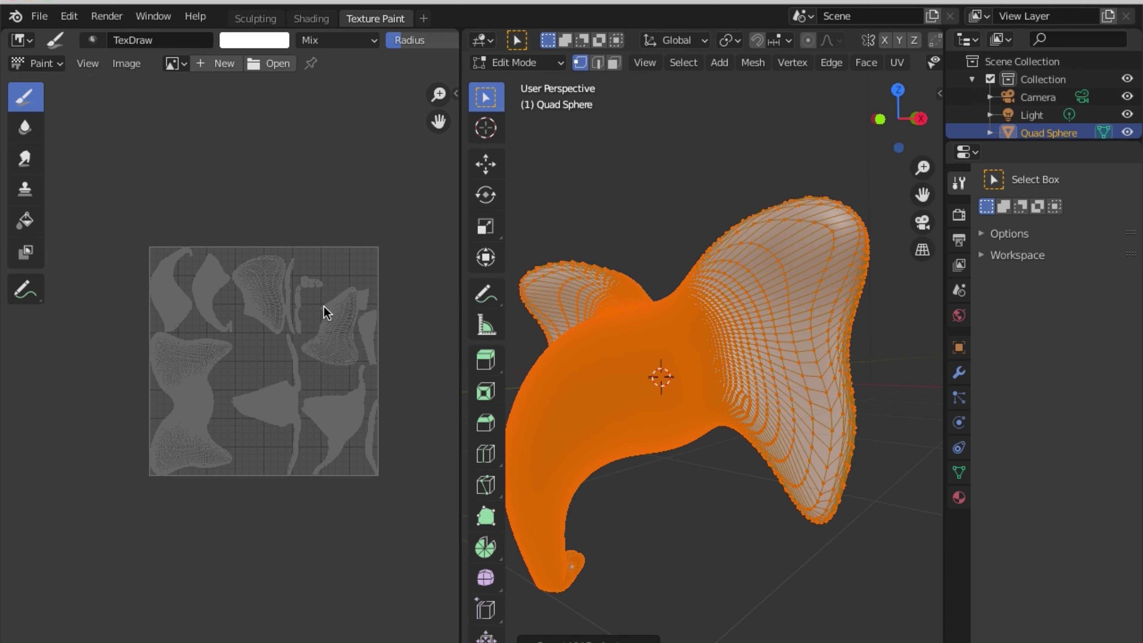
scroll(225, 353, up, 2)
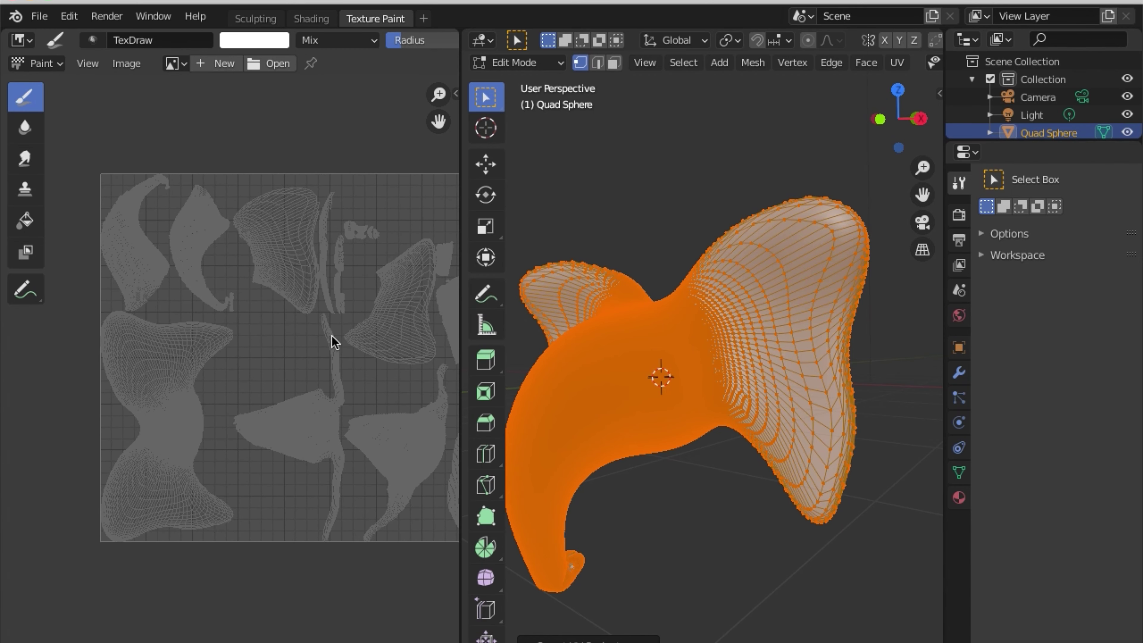
middle_drag(332, 340, 333, 386)
scroll(330, 366, up, 1)
scroll(328, 363, up, 1)
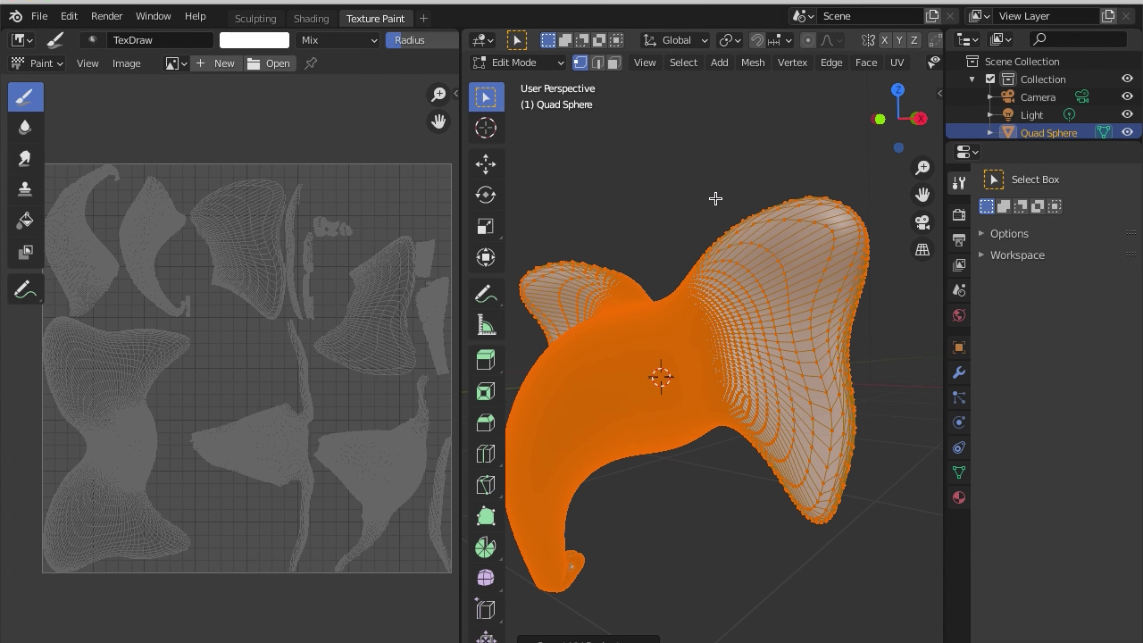
click(533, 64)
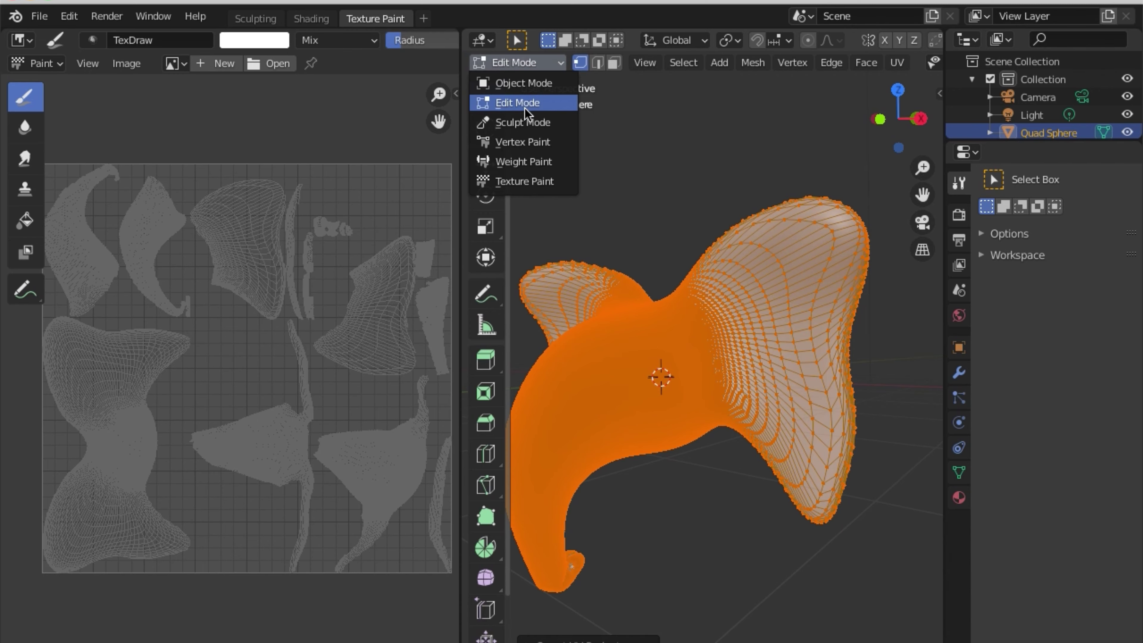
Enter Texture Paint mode and add a 1024×1024 Base Color texture slot.
click(529, 182)
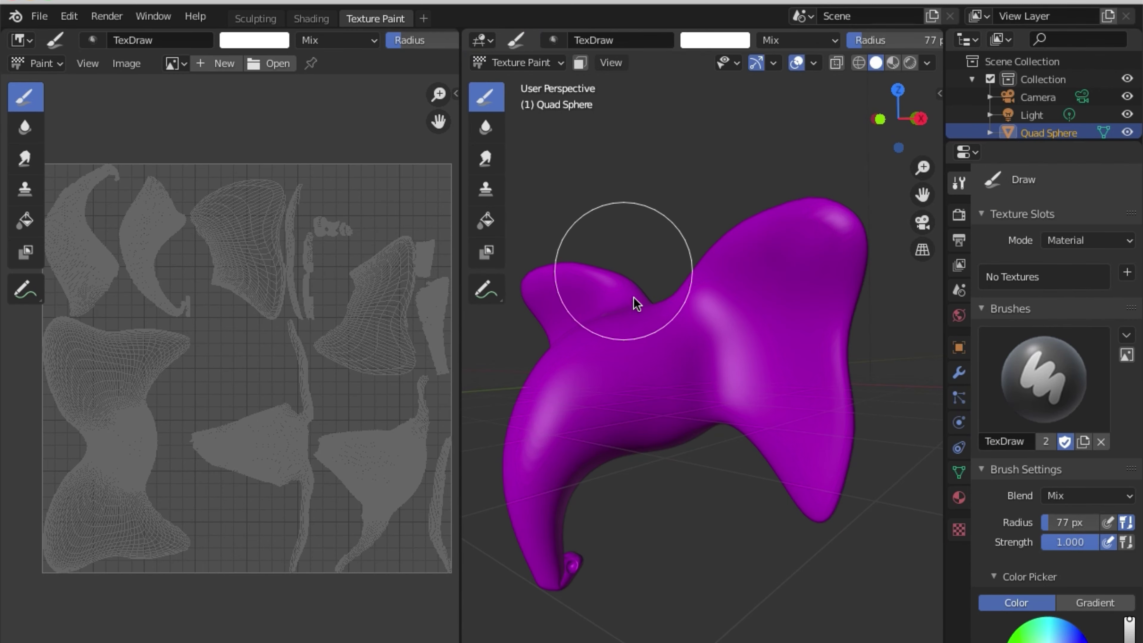
mouse_move(633, 301)
middle_down()
mouse_move(783, 350)
mouse_move(830, 187)
mouse_move(646, 319)
mouse_move(663, 339)
middle_up()
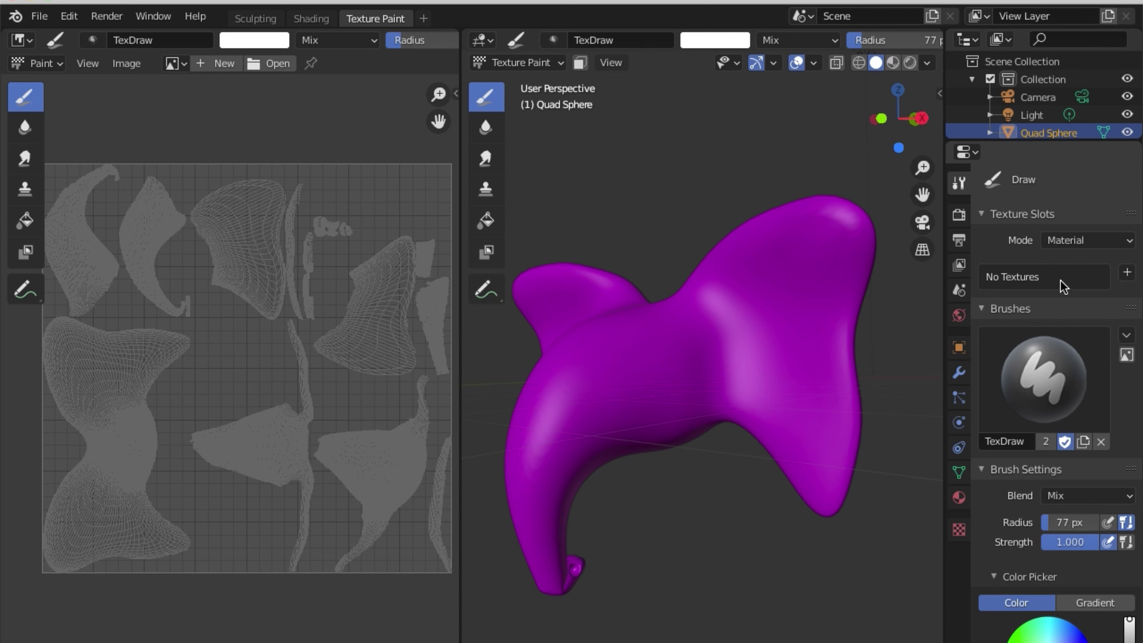
click(1127, 273)
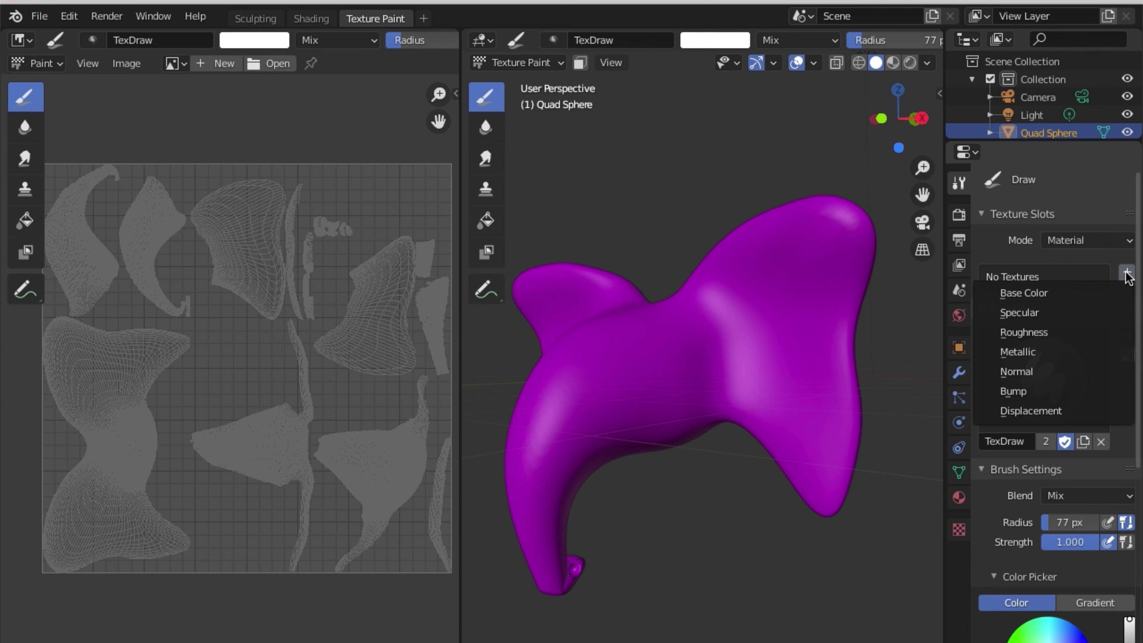
click(1079, 300)
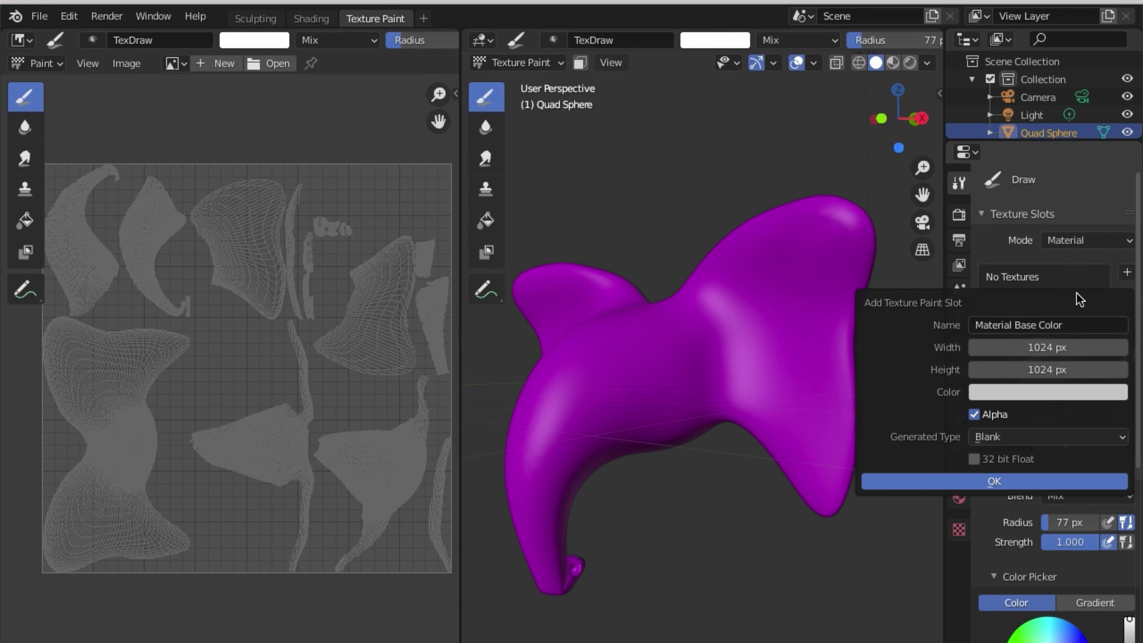
click(990, 483)
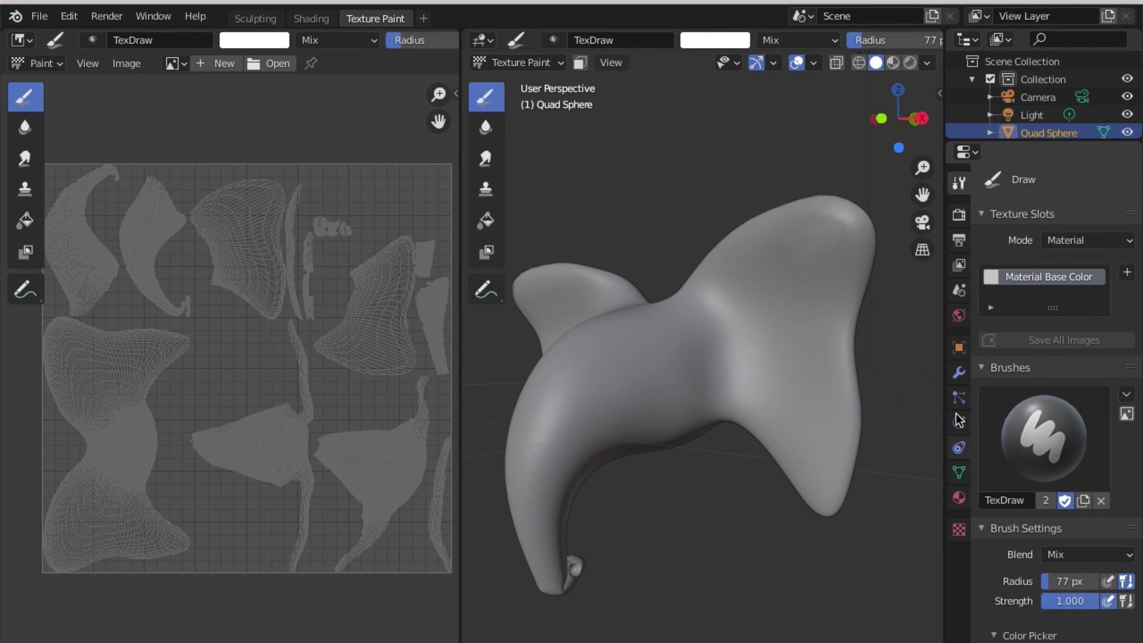
mouse_move(726, 361)
middle_down()
mouse_move(885, 284)
mouse_move(714, 328)
mouse_move(714, 365)
middle_up()
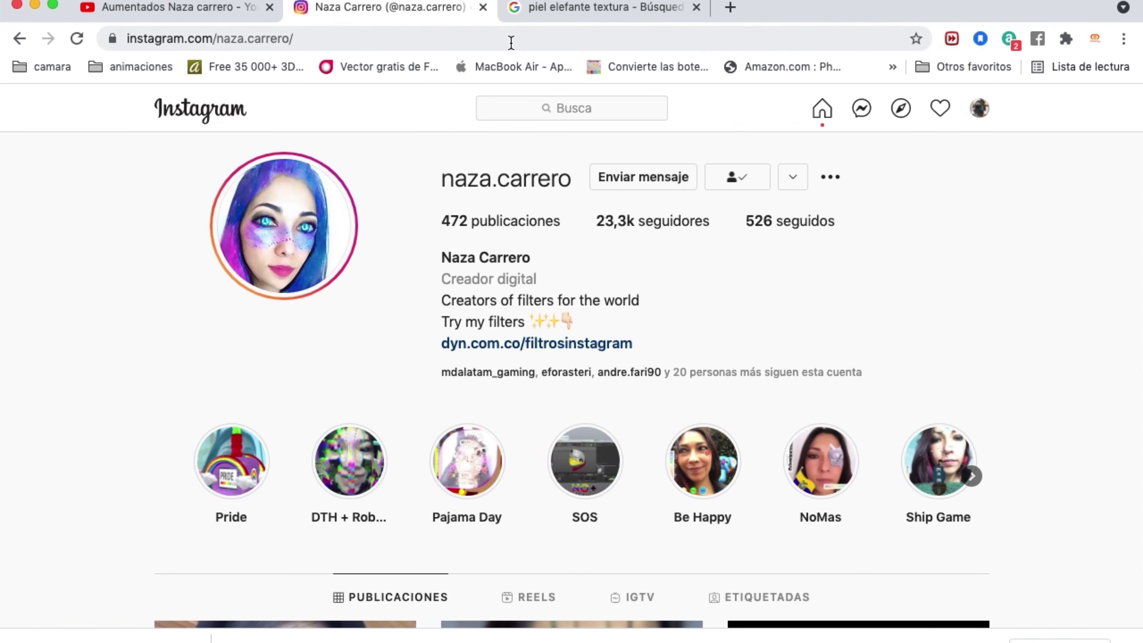
Switch to Spark AR Studio to view the elephant mask preview.
click(585, 8)
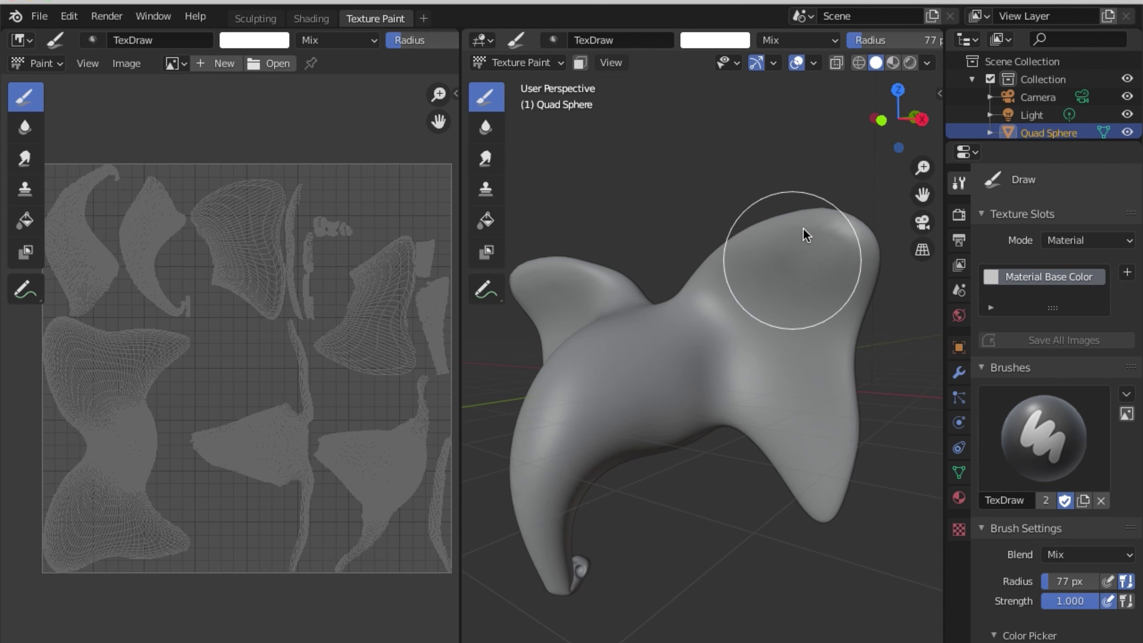
Give the brush a new image texture from Desktop/00 elefante/textura elefante.jpeg.
click(960, 530)
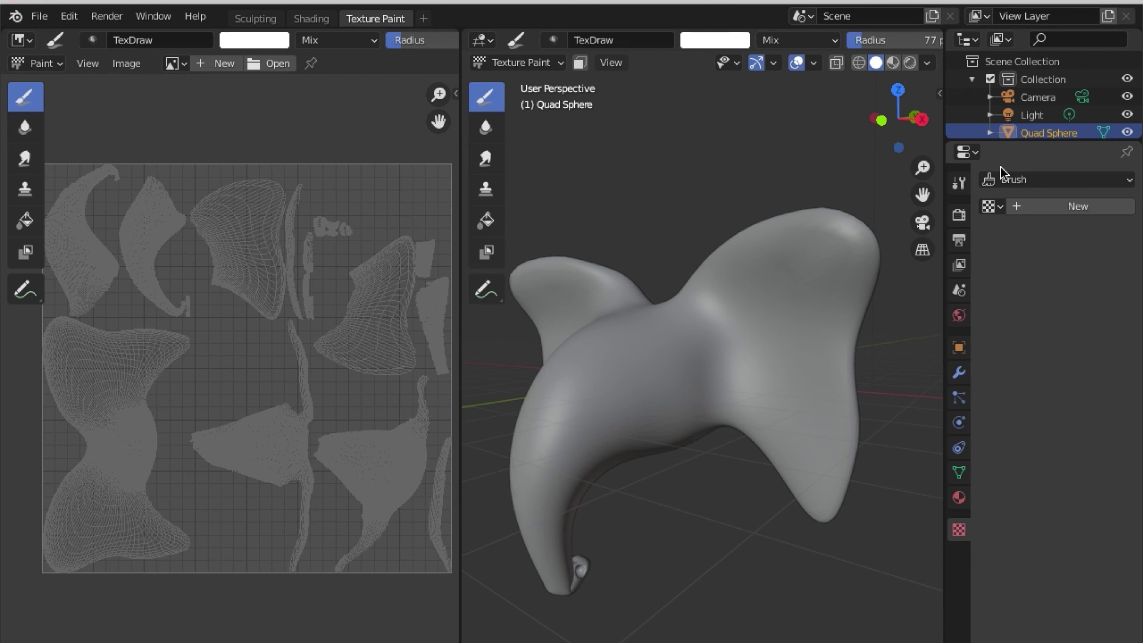
click(1062, 208)
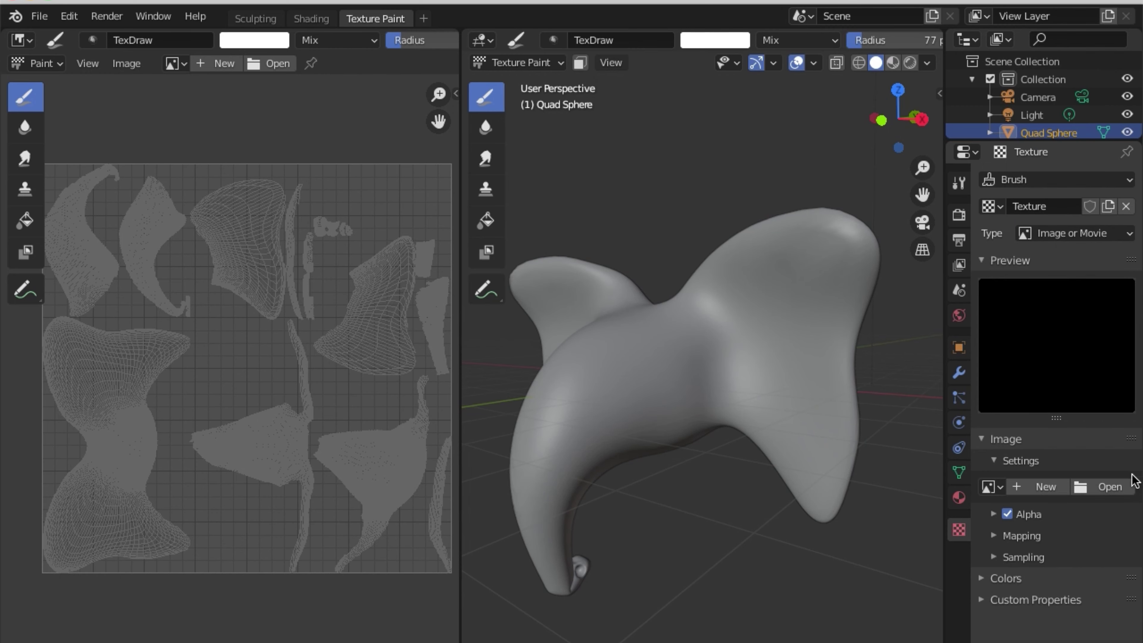
click(1107, 487)
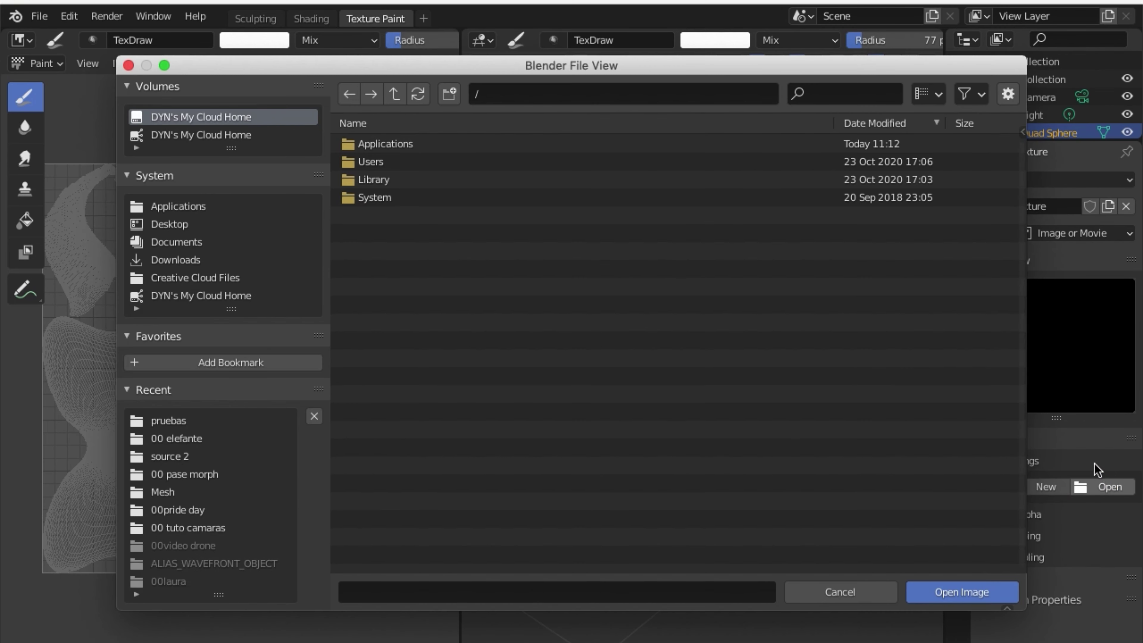
click(259, 223)
double_click(389, 147)
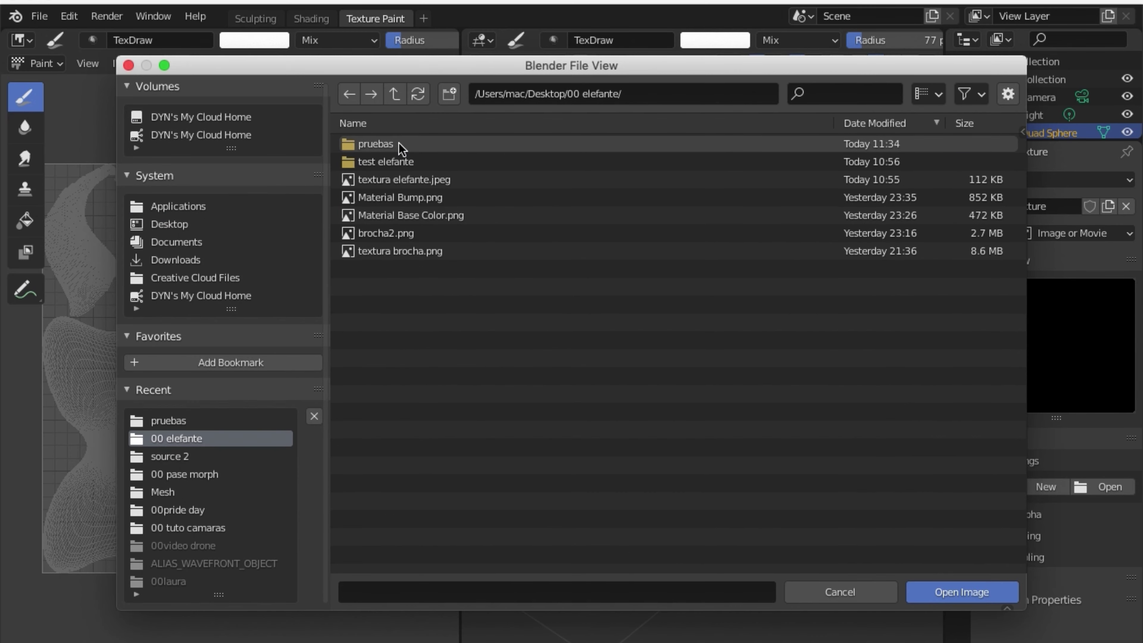
click(439, 185)
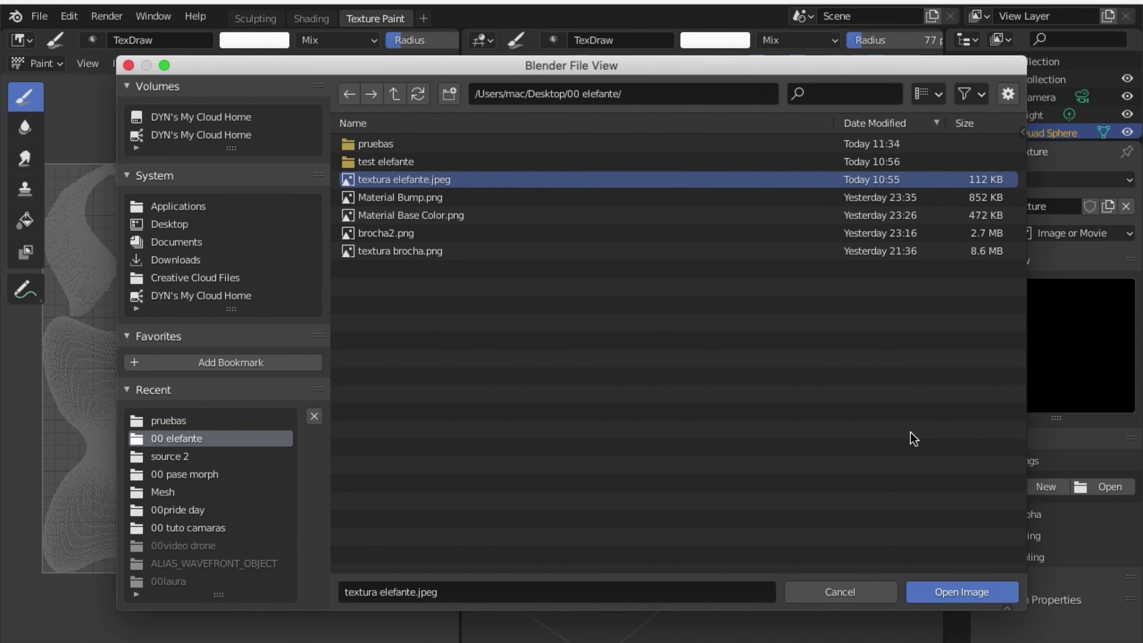
click(947, 586)
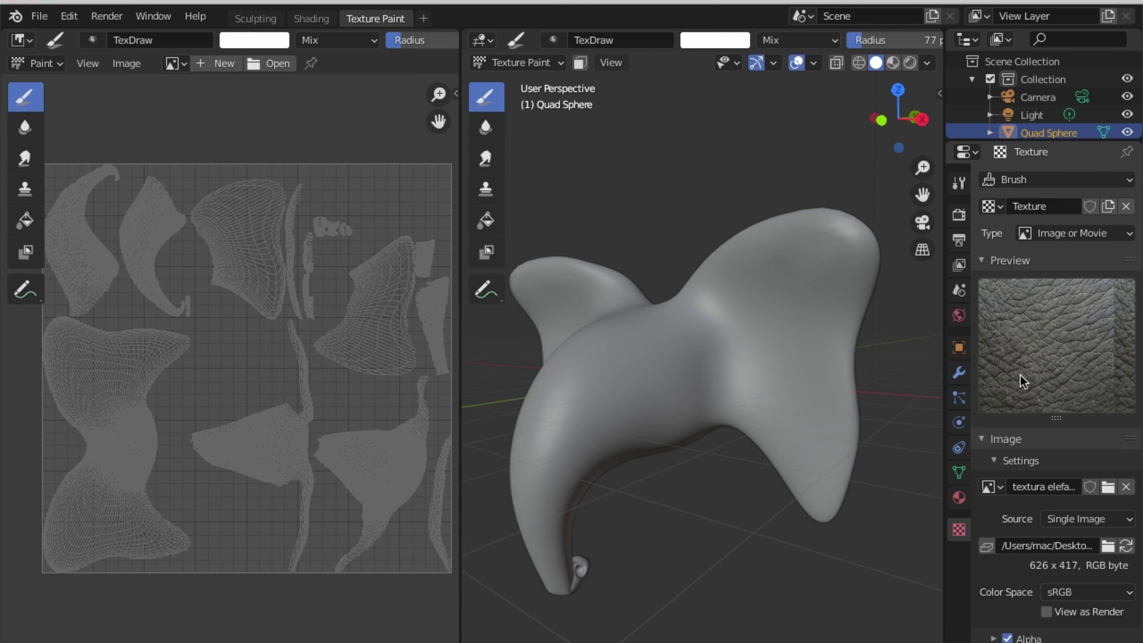
Expand the brush's Texture panel in the Tool settings and show its Mapping options.
click(959, 185)
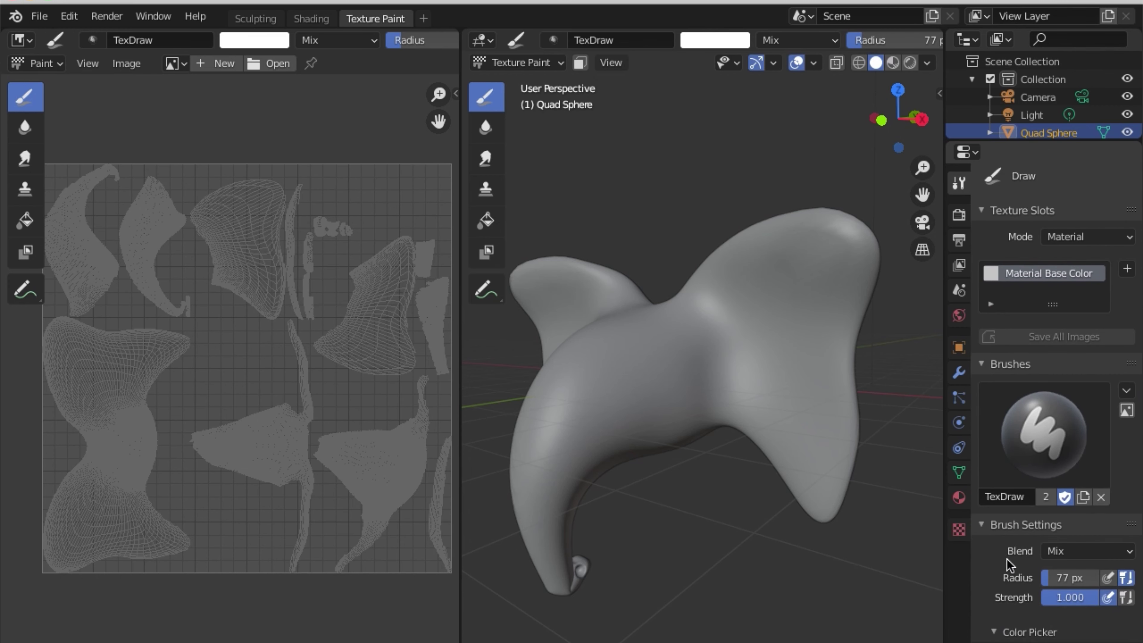
scroll(1007, 559, down, 10)
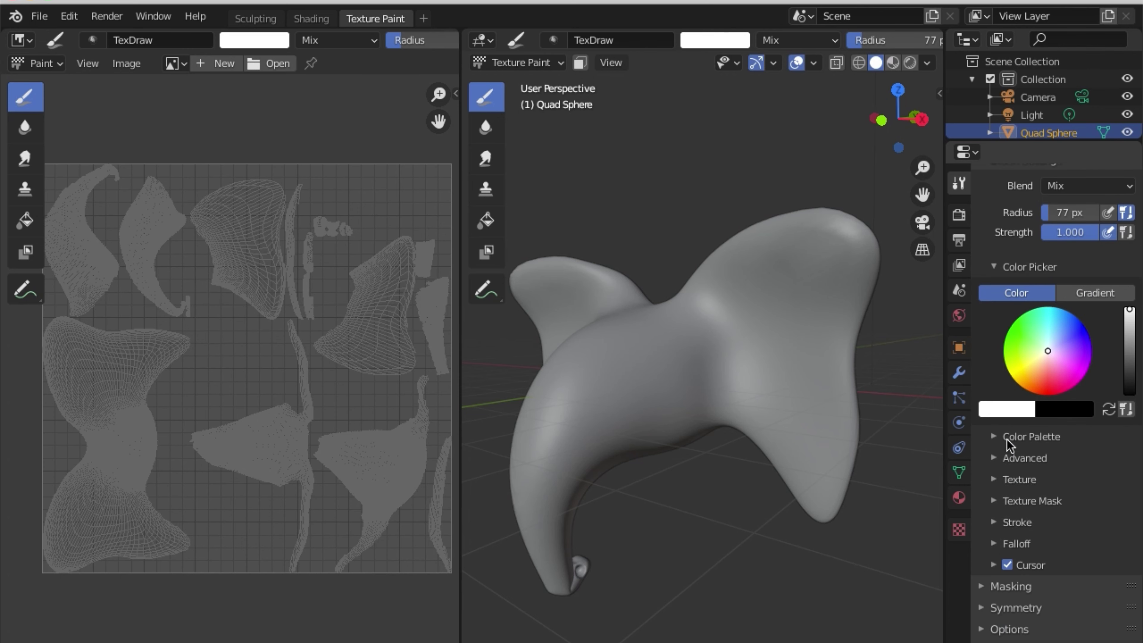
click(994, 480)
scroll(1035, 401, down, 3)
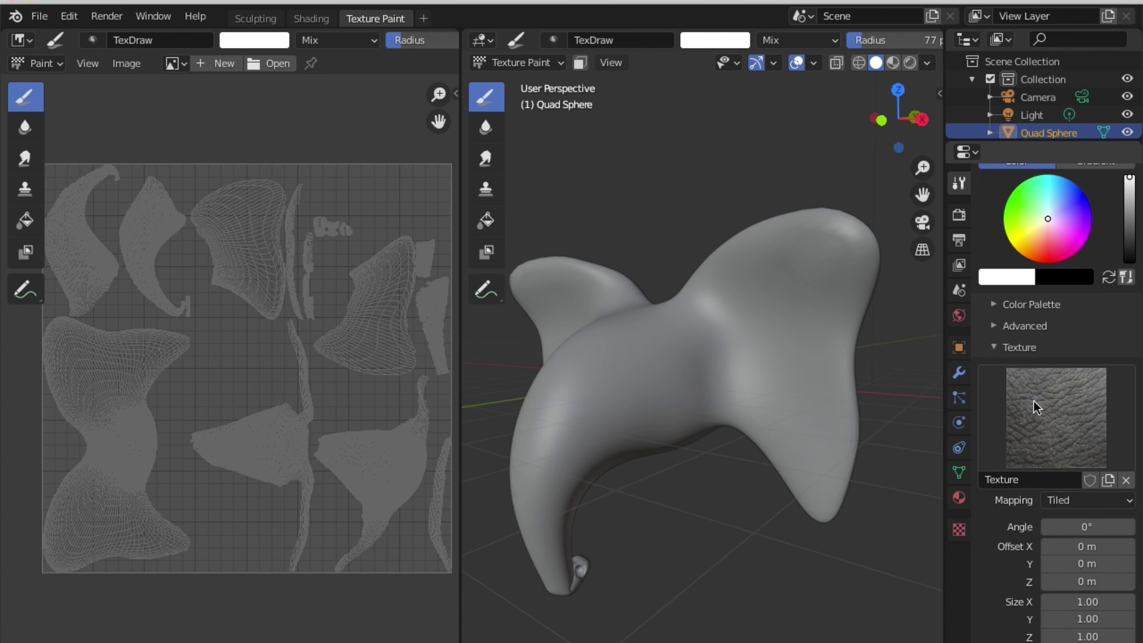
scroll(1056, 372, down, 2)
scroll(1056, 372, down, 1)
scroll(1053, 305, down, 1)
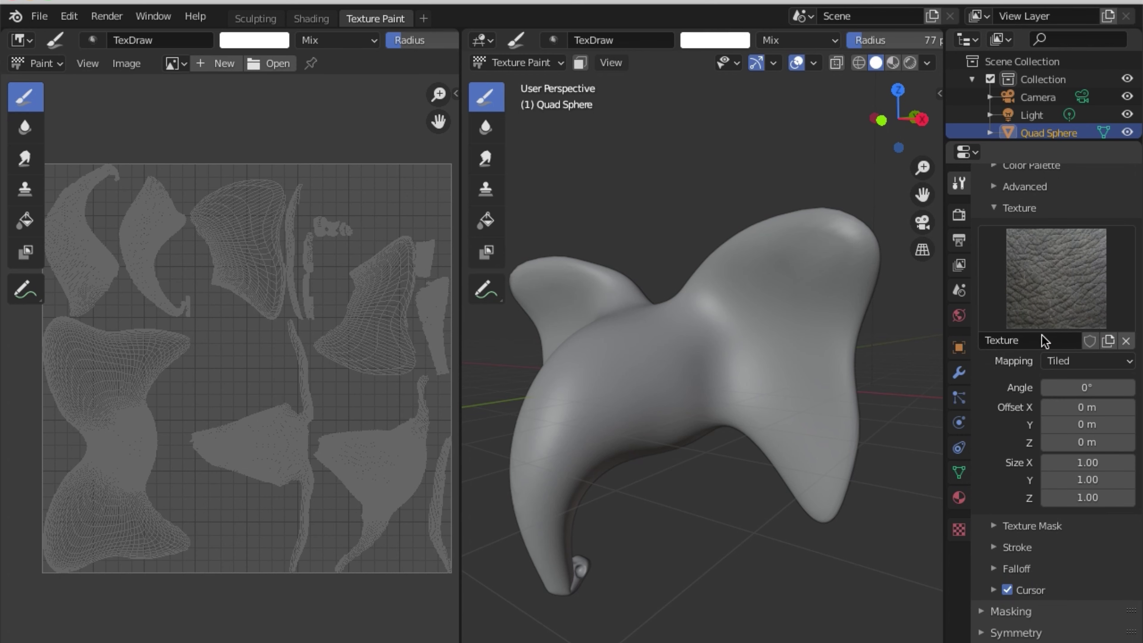
scroll(1067, 350, down, 1)
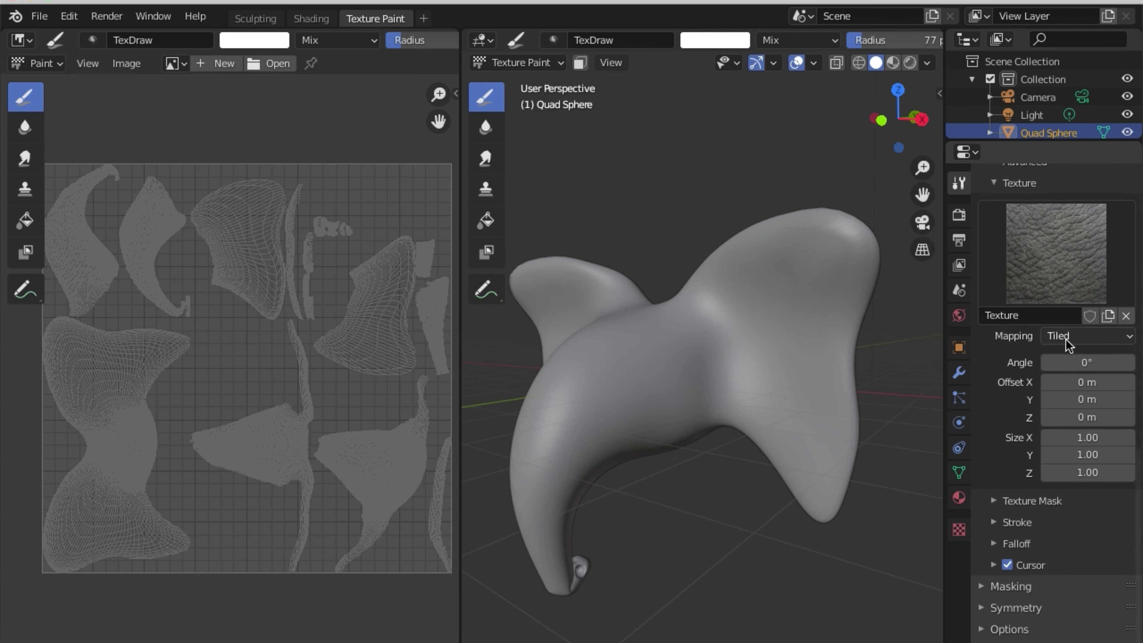
click(1068, 335)
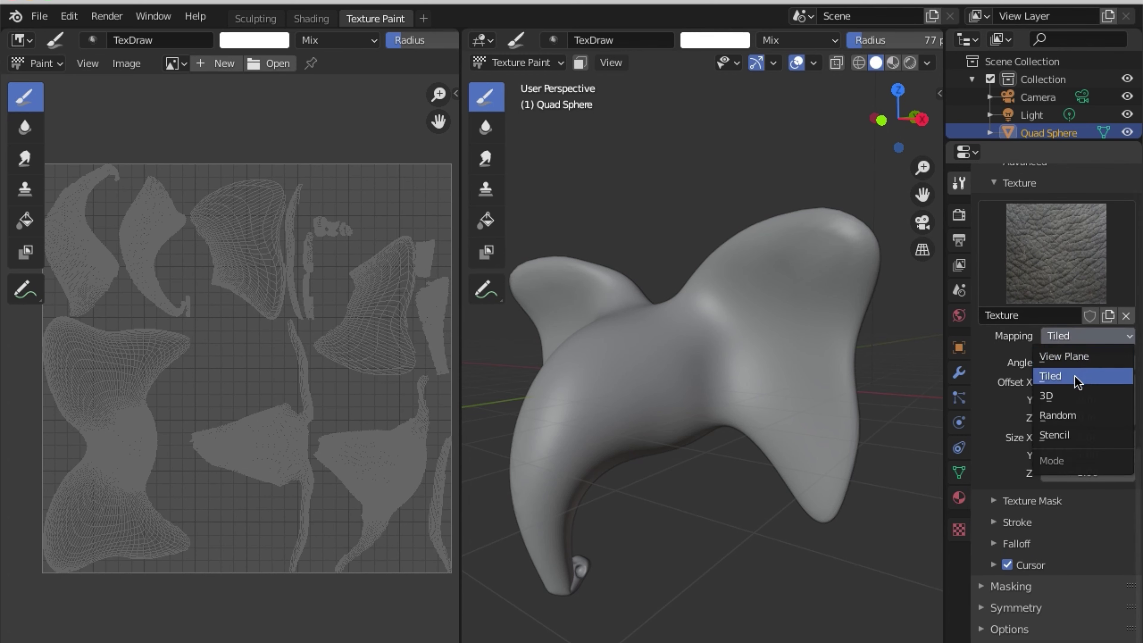
Set brush texture mapping to Stencil and paint the first elephant-skin strokes.
click(1070, 436)
scroll(688, 360, up, 5)
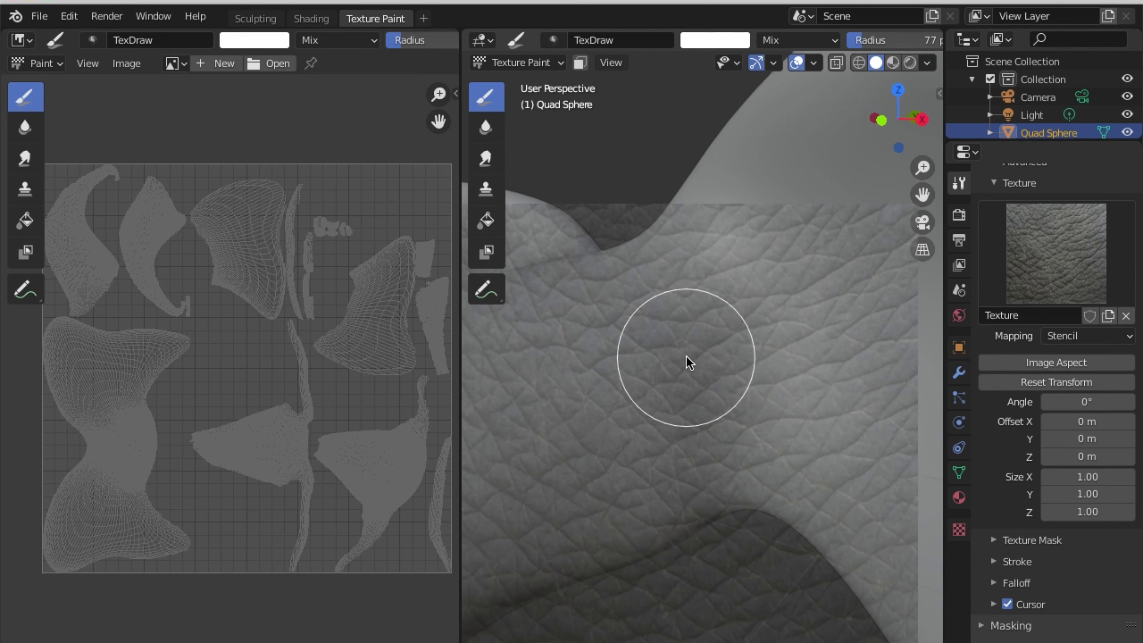
scroll(687, 362, up, 3)
scroll(683, 360, down, 2)
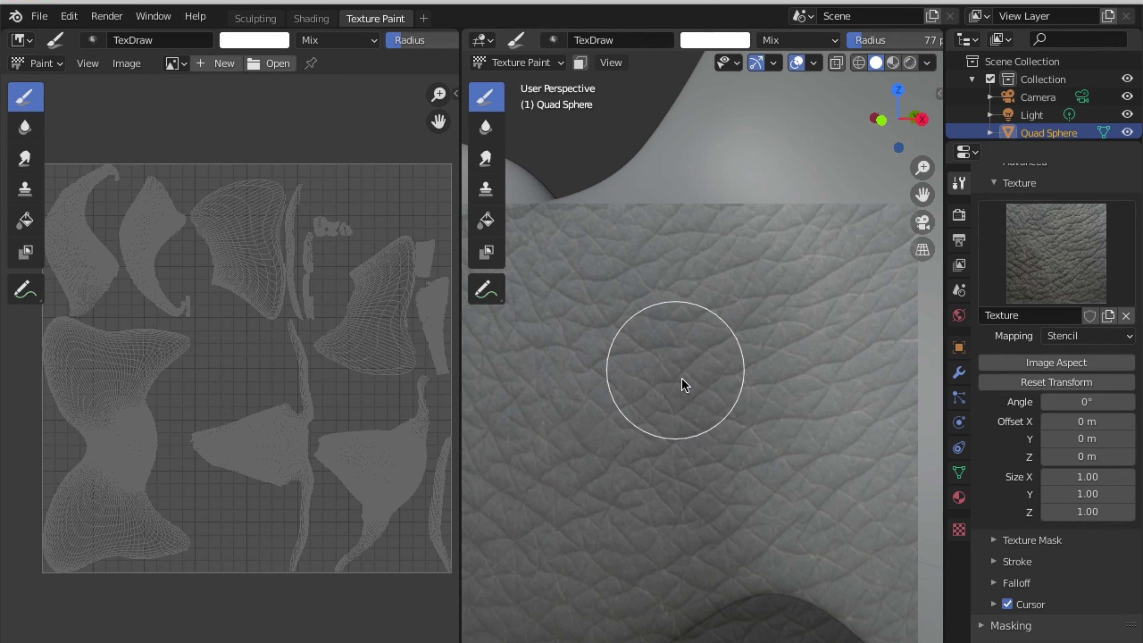
drag(671, 374, 632, 384)
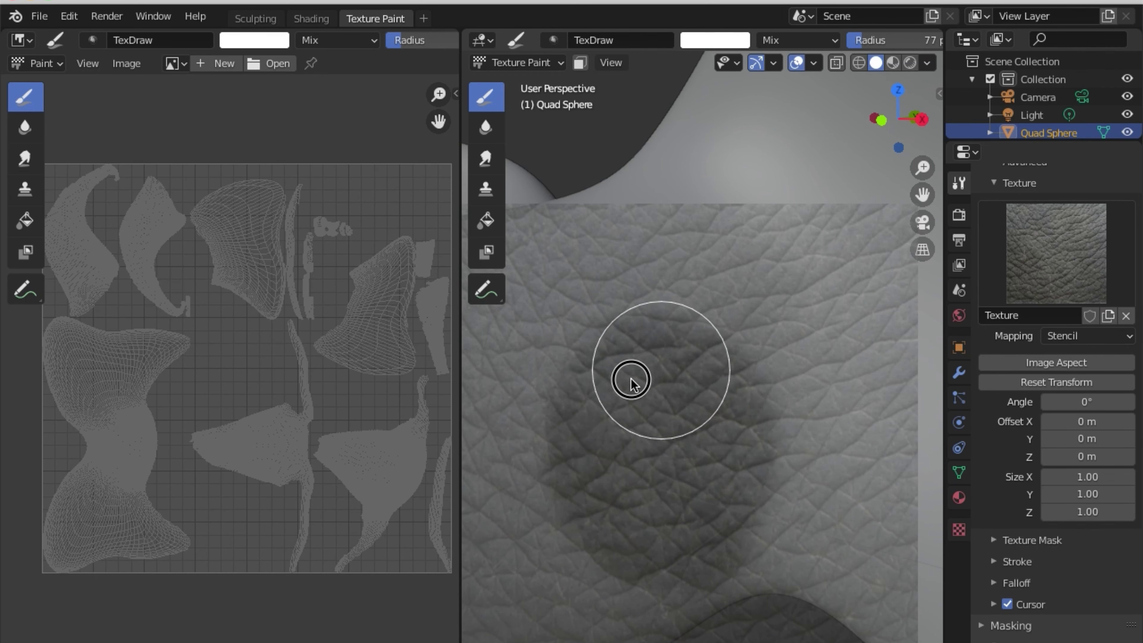
mouse_move(716, 398)
middle_down()
mouse_move(765, 421)
mouse_move(676, 439)
mouse_move(677, 455)
mouse_move(672, 435)
middle_up()
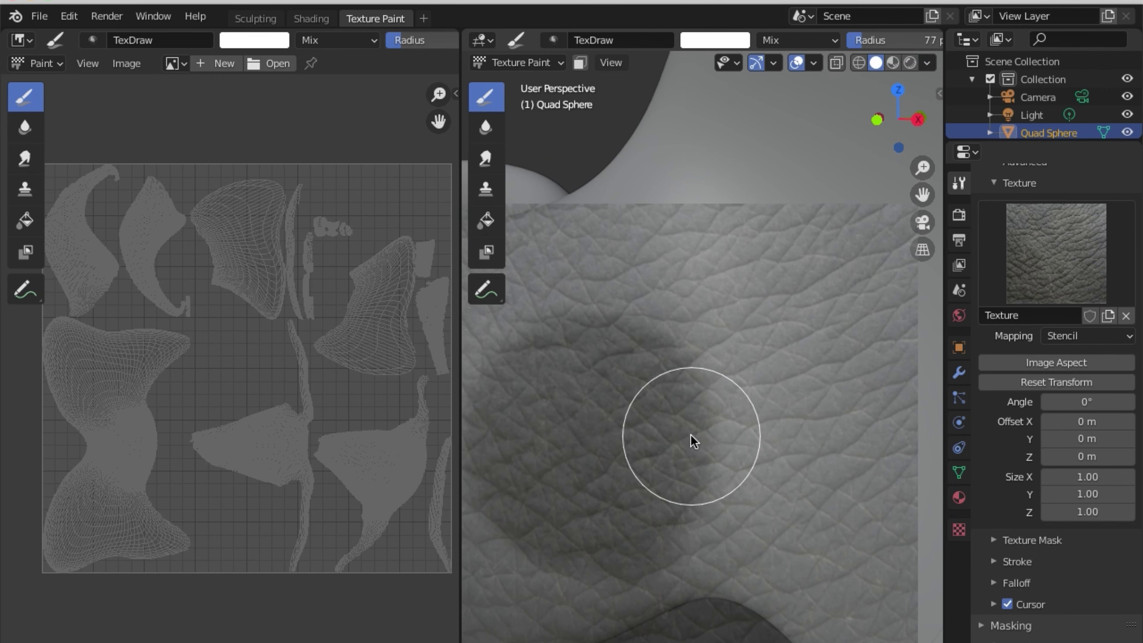
Paint darker skin strokes across the lower surface, orbiting once.
drag(692, 435, 654, 389)
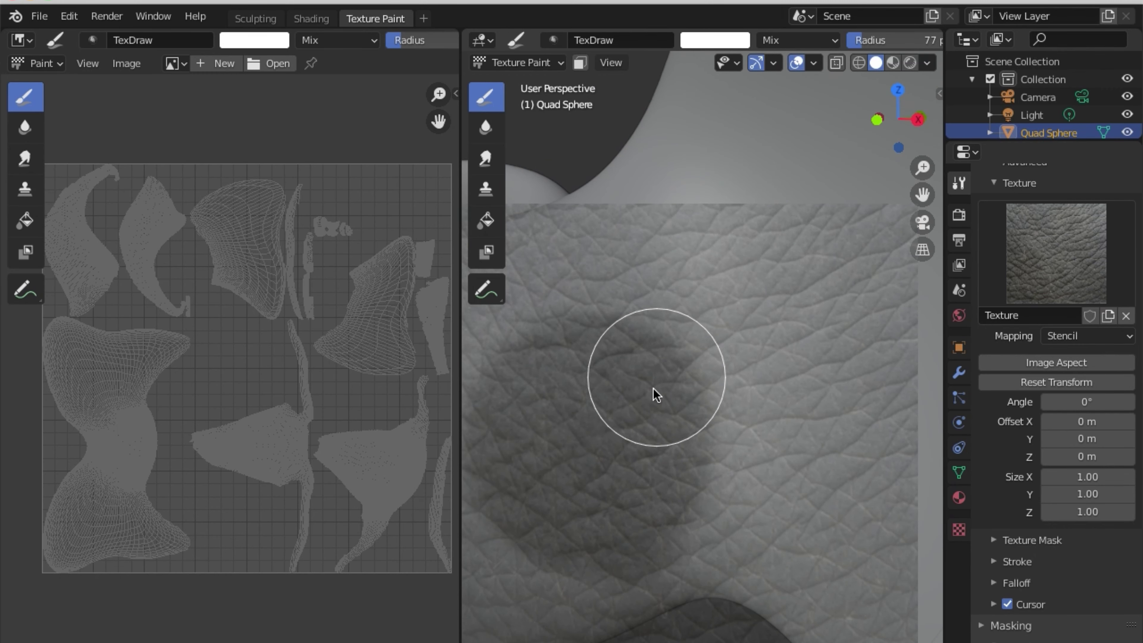
middle_drag(654, 388, 770, 365)
mouse_move(758, 472)
mouse_down()
mouse_move(643, 309)
mouse_move(609, 396)
mouse_move(566, 363)
mouse_move(559, 294)
mouse_move(724, 255)
mouse_up()
middle_drag(725, 255, 711, 367)
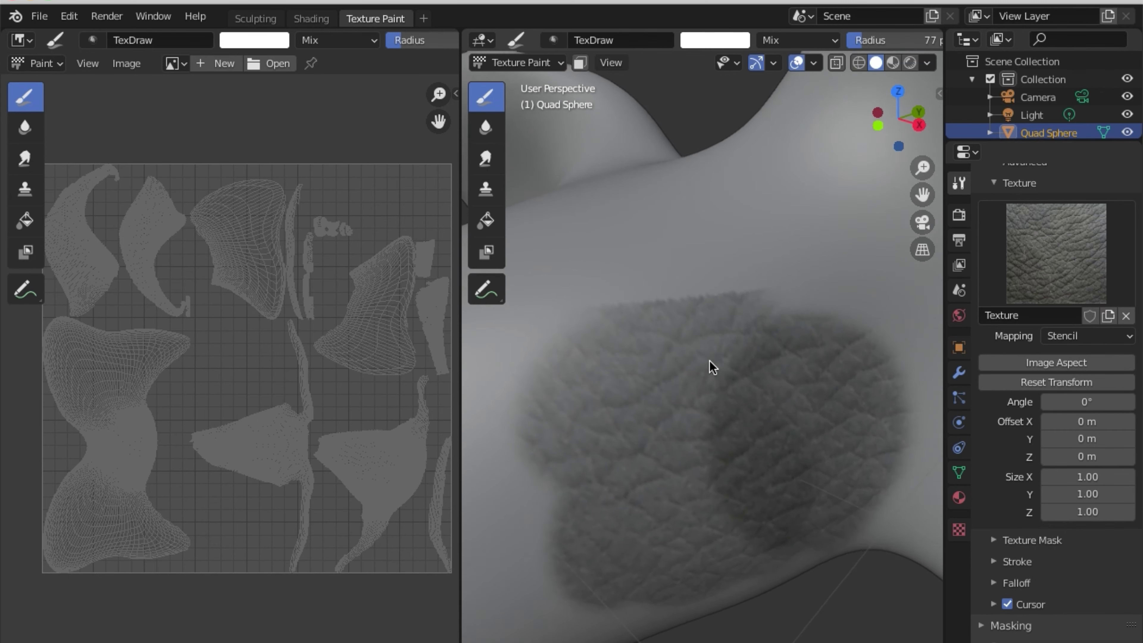
mouse_move(740, 306)
middle_down()
mouse_move(735, 332)
mouse_move(776, 376)
middle_up()
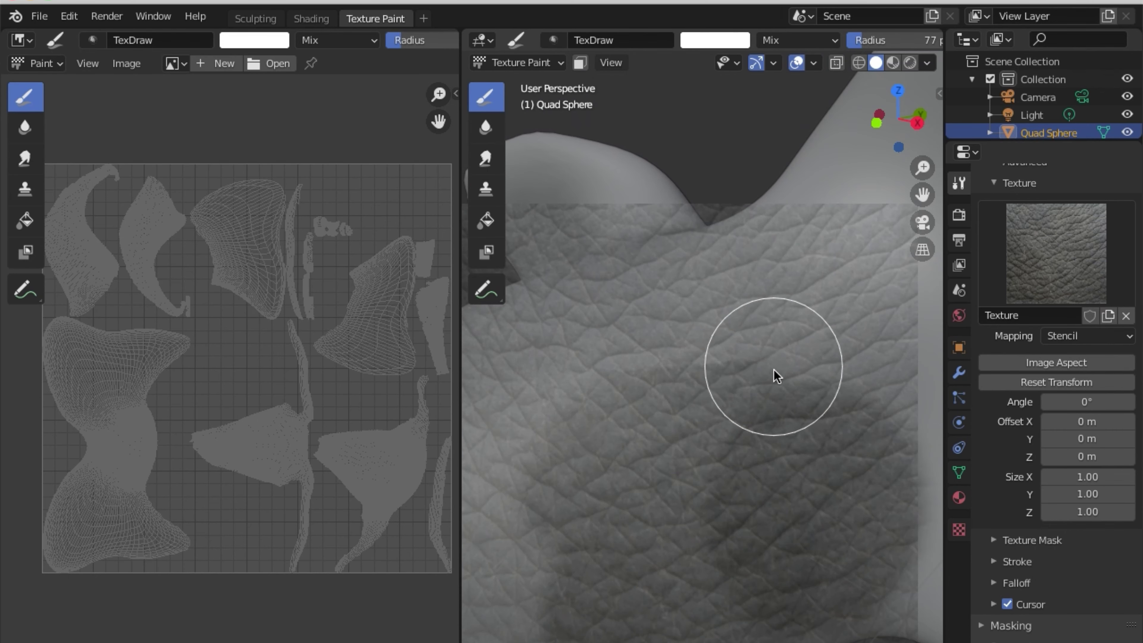
drag(776, 376, 567, 426)
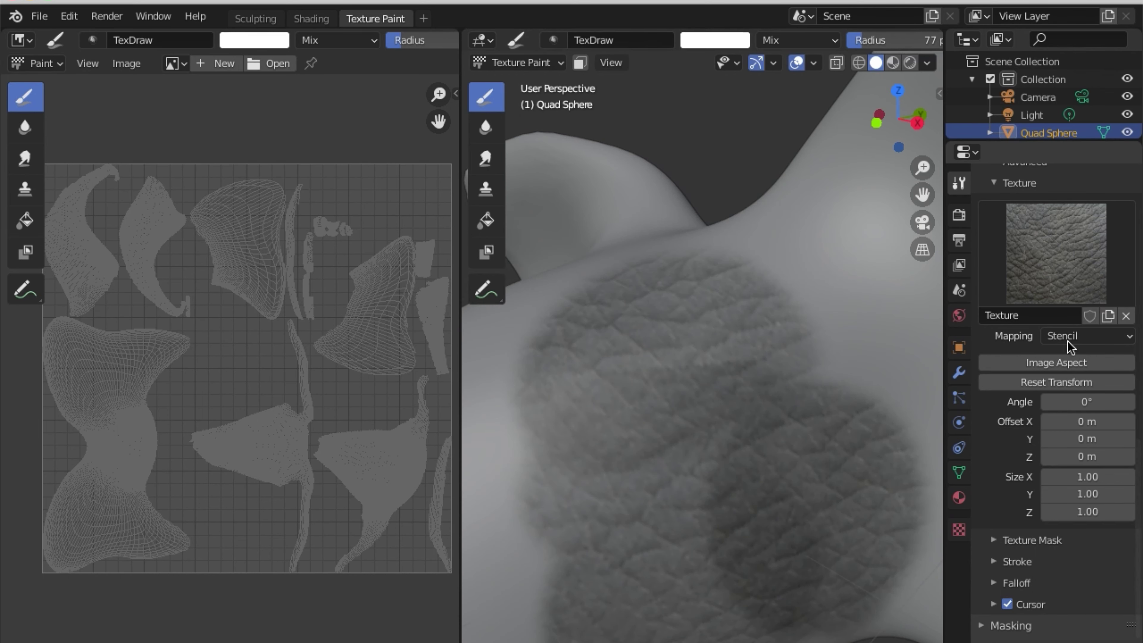
Switch mapping to View Plane, raise brush radius to 121 px, and paint.
click(1071, 338)
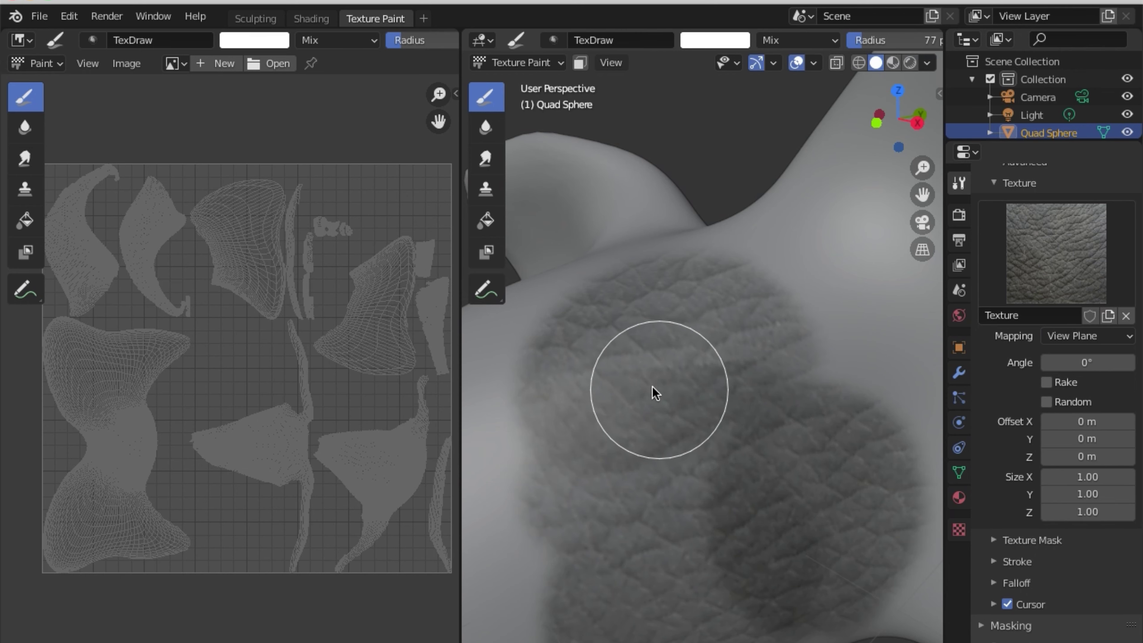
drag(565, 415, 634, 328)
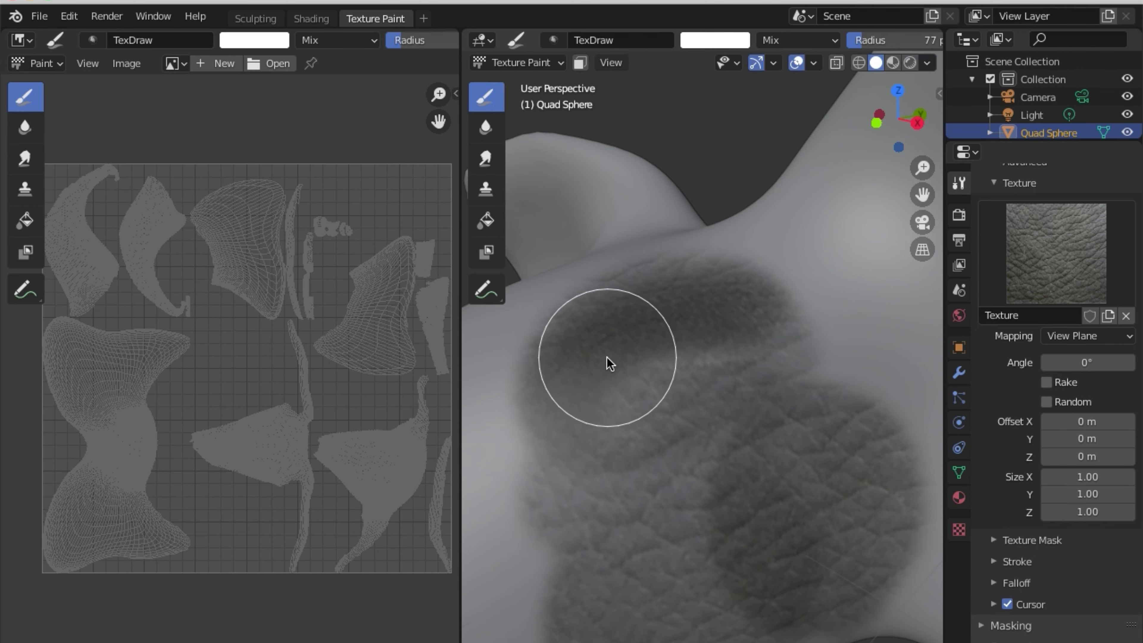
right_click(635, 351)
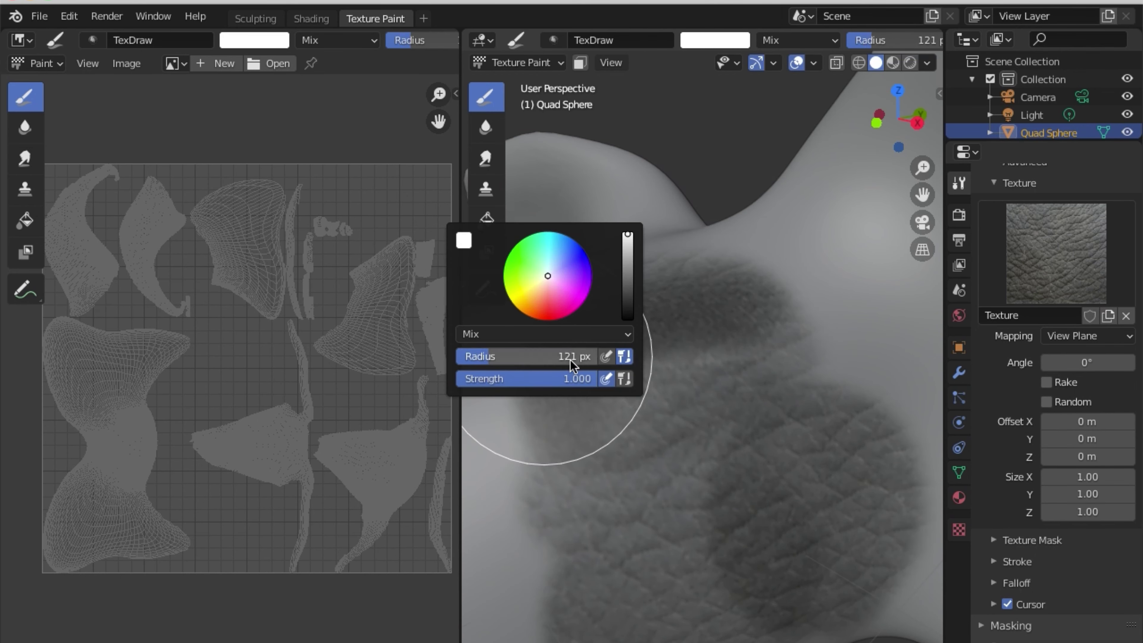
mouse_move(668, 459)
mouse_down()
mouse_move(638, 395)
mouse_move(745, 322)
mouse_move(490, 432)
mouse_move(780, 322)
mouse_move(778, 539)
mouse_move(868, 478)
mouse_move(590, 579)
mouse_move(663, 626)
mouse_move(567, 603)
mouse_move(777, 602)
mouse_up()
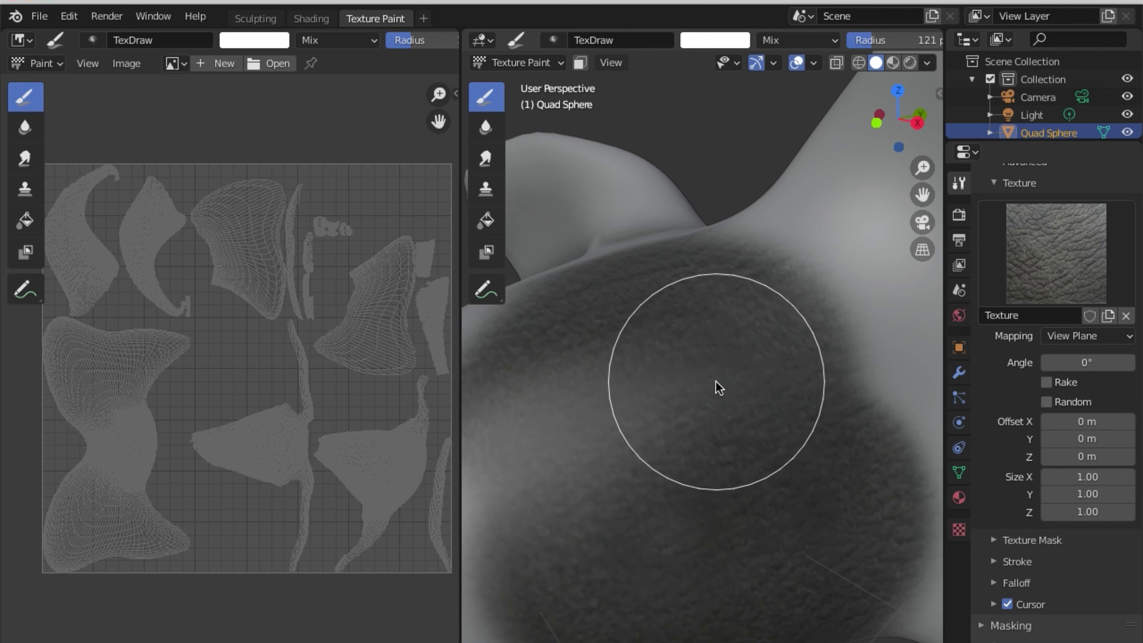
Widen and darken the painted skin patch with overlapping strokes.
scroll(719, 388, down, 5)
drag(641, 418, 626, 495)
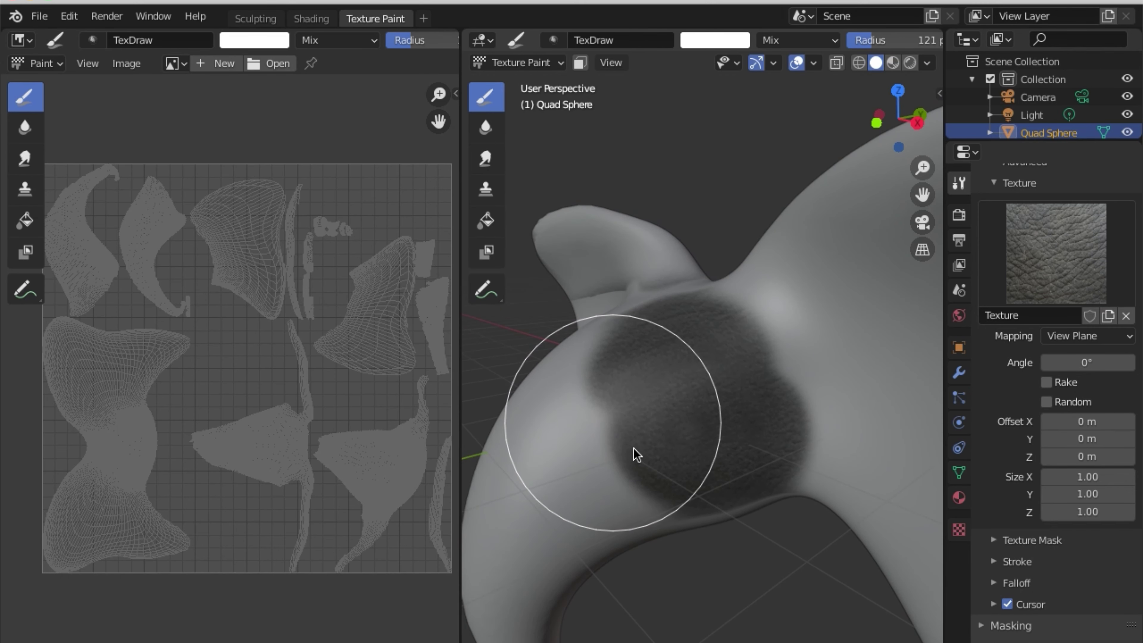
drag(633, 448, 654, 416)
scroll(631, 405, up, 3)
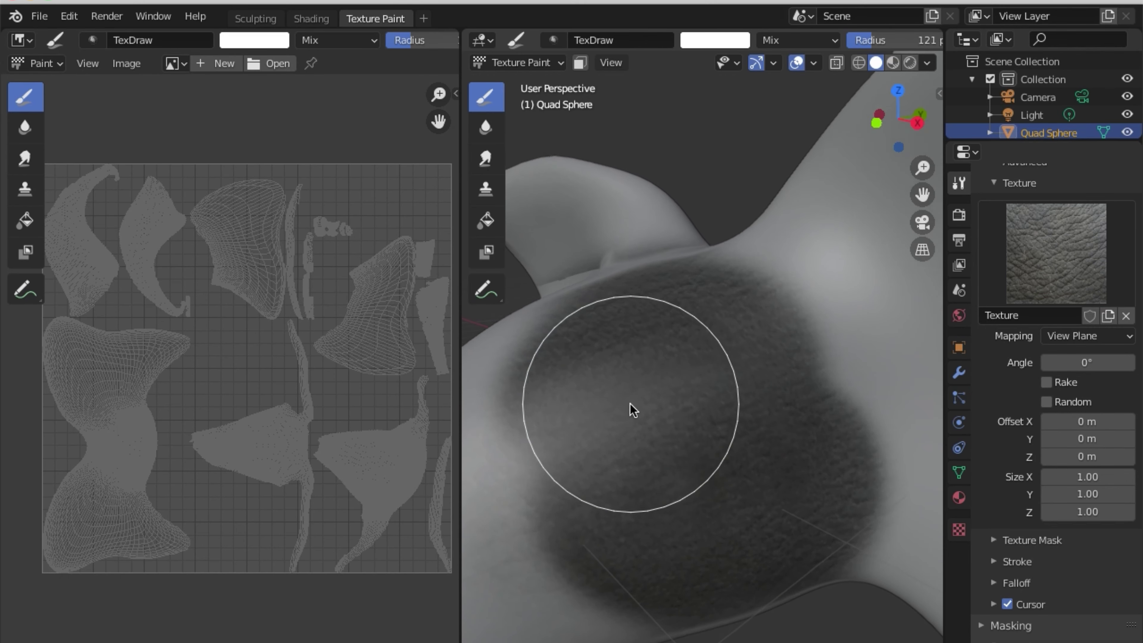
scroll(630, 404, down, 3)
scroll(625, 404, up, 3)
scroll(625, 404, down, 3)
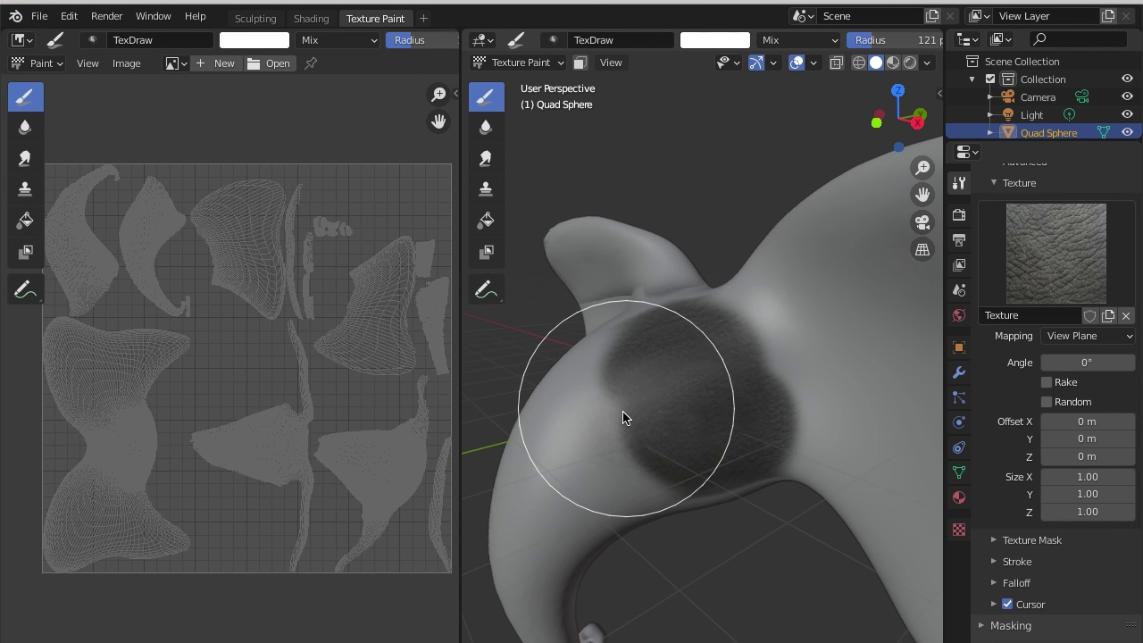
scroll(624, 415, up, 2)
scroll(624, 415, down, 2)
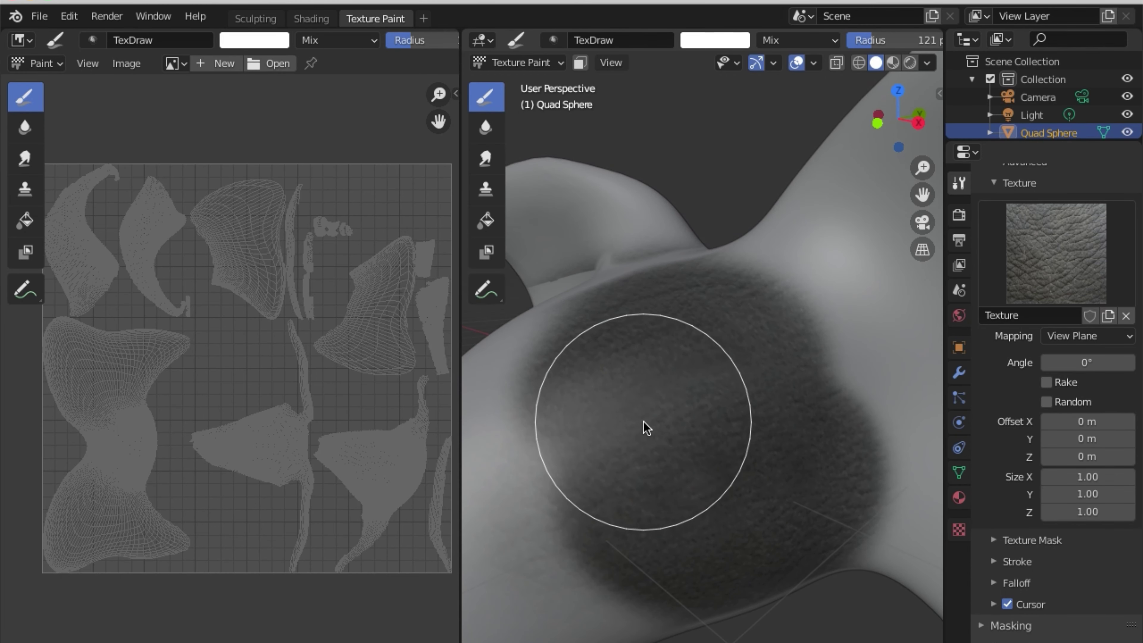
Orbit and spread elephant-skin texture across much more of the mask.
mouse_move(645, 426)
middle_down()
mouse_move(719, 390)
mouse_move(759, 284)
middle_up()
mouse_move(761, 291)
mouse_down()
mouse_move(666, 454)
mouse_move(766, 281)
mouse_move(600, 450)
mouse_move(650, 429)
mouse_up()
mouse_move(651, 429)
middle_down()
mouse_move(783, 468)
mouse_move(755, 465)
mouse_move(818, 343)
mouse_move(651, 383)
mouse_move(661, 408)
mouse_move(765, 378)
mouse_move(729, 373)
mouse_move(852, 343)
mouse_move(750, 324)
mouse_move(643, 383)
mouse_move(666, 512)
mouse_move(735, 400)
mouse_move(822, 340)
mouse_move(638, 361)
middle_up()
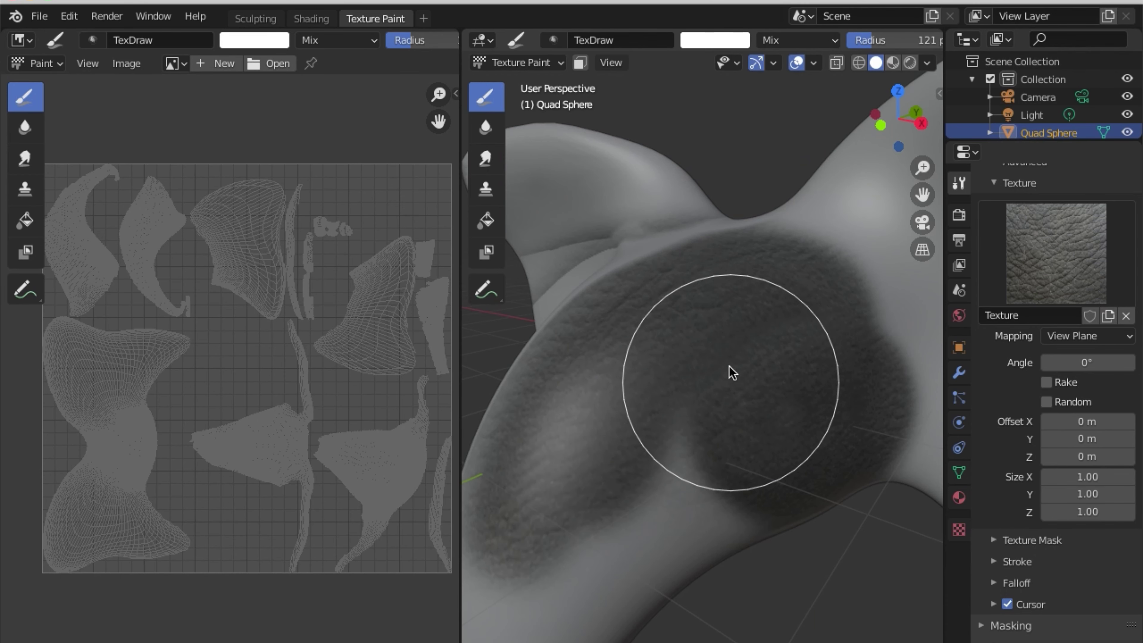
mouse_move(732, 372)
middle_down()
mouse_move(808, 365)
mouse_move(895, 27)
middle_up()
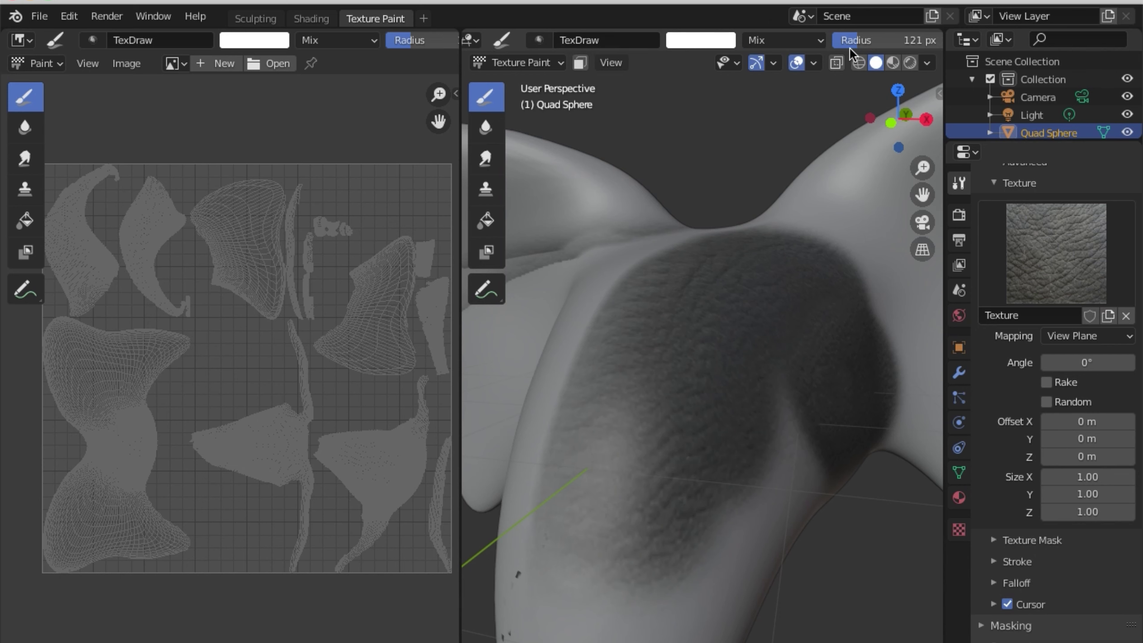
Mirror texture painting across X and add a skin stroke on the mask's other side.
scroll(896, 43, down, 5)
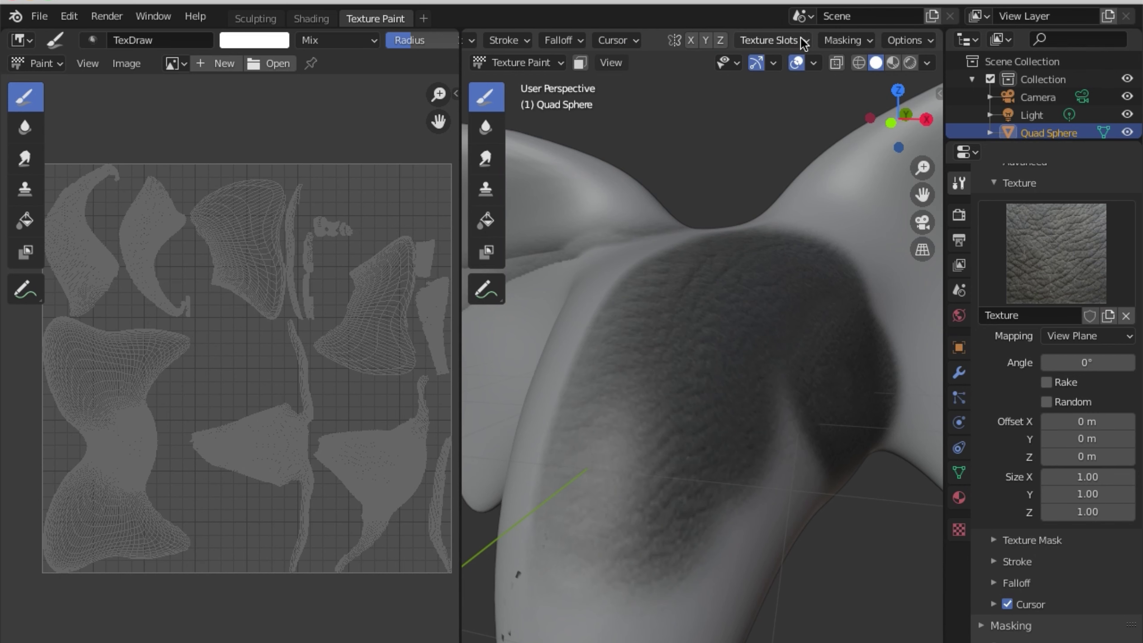
scroll(803, 43, up, 3)
scroll(783, 42, up, 2)
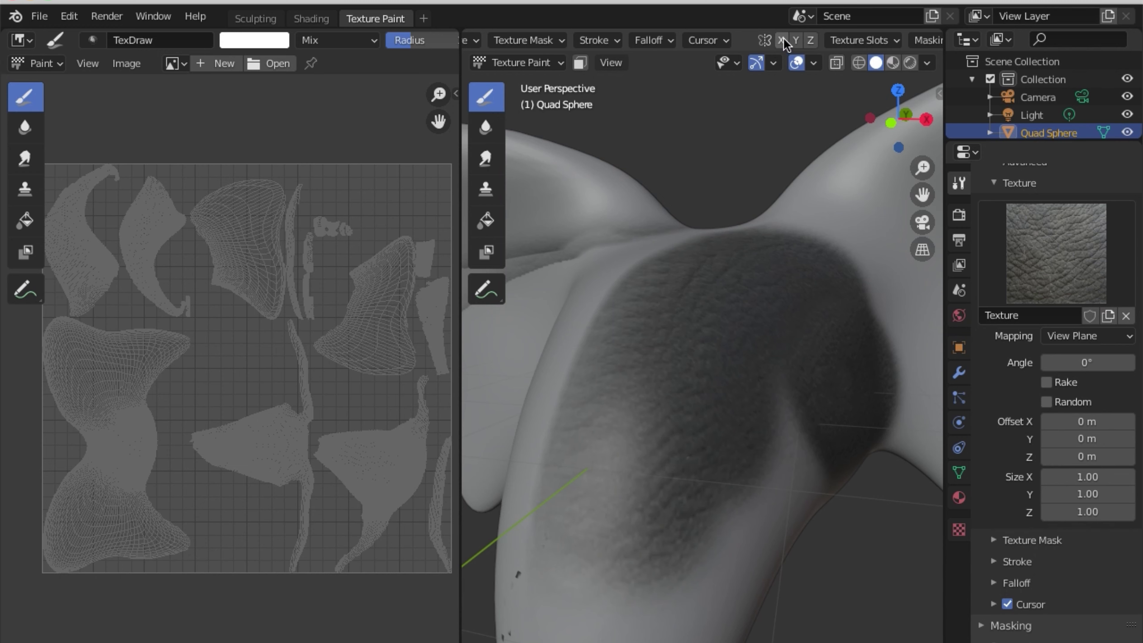
middle_drag(656, 401, 669, 360)
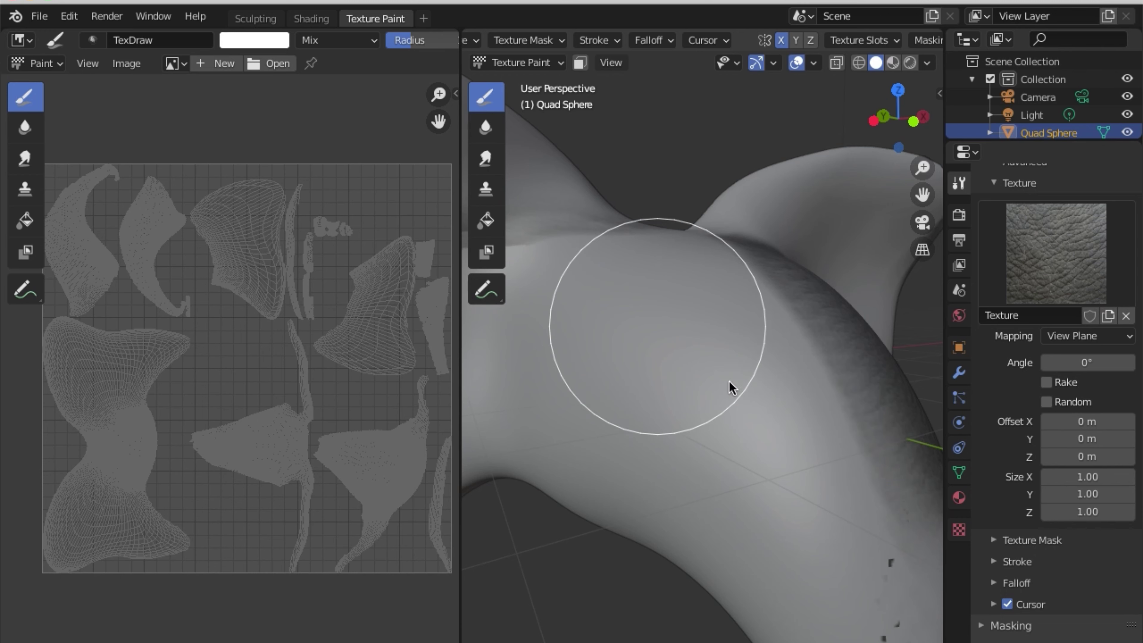
drag(732, 388, 688, 333)
Reduce the brush radius to 118 px and paint skin texture across the shoulder area.
right_click(688, 304)
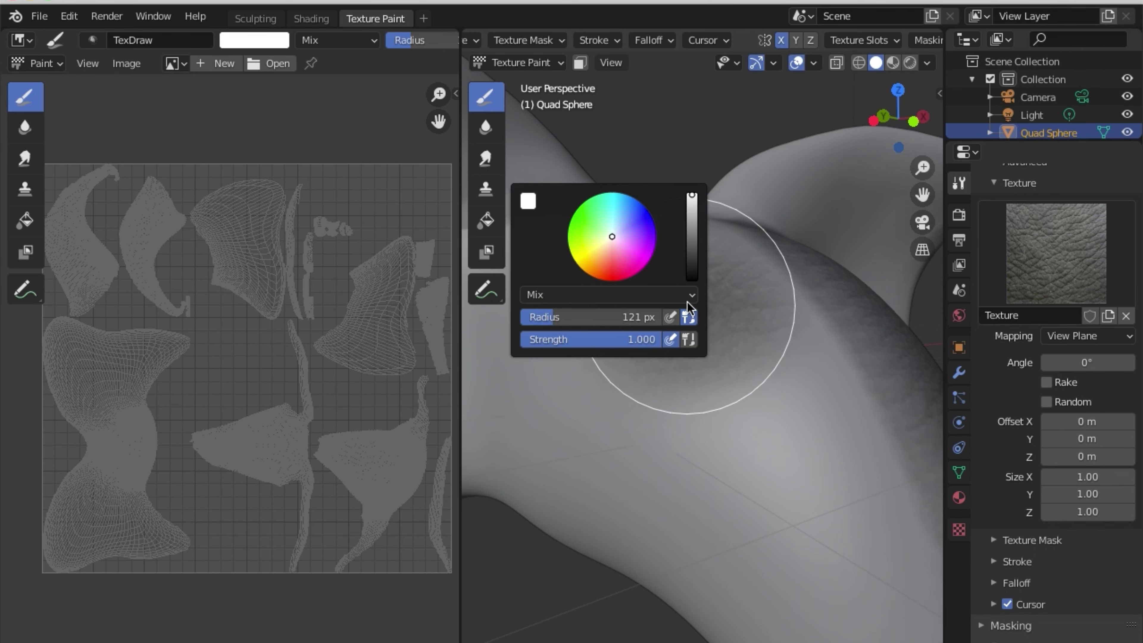
drag(581, 317, 568, 320)
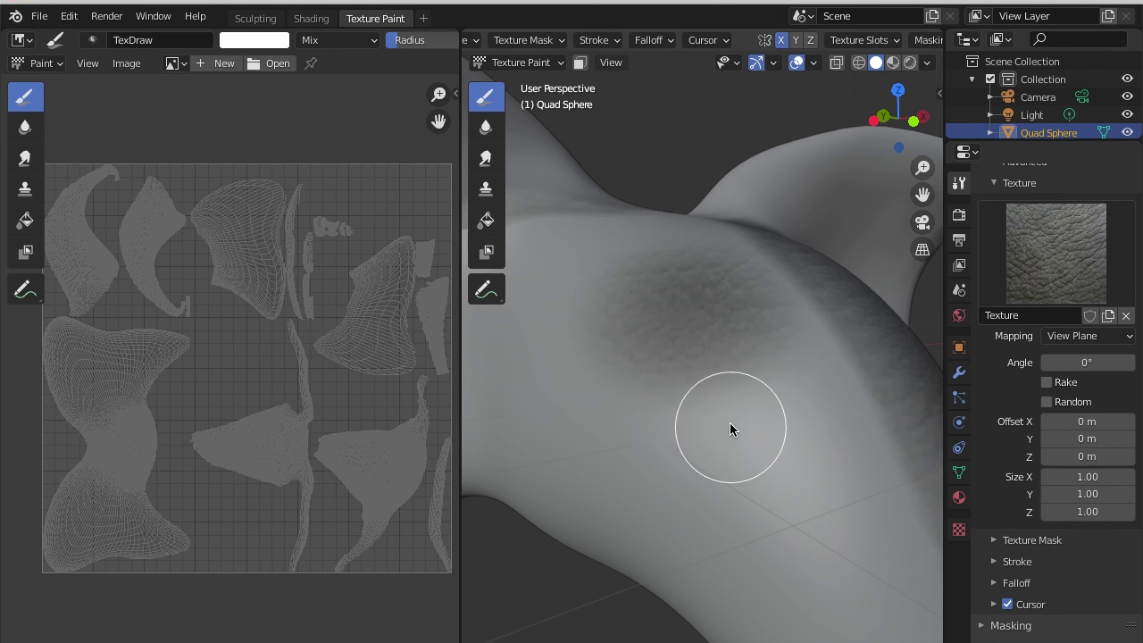
mouse_move(732, 429)
mouse_down()
mouse_move(770, 273)
mouse_move(834, 396)
mouse_up()
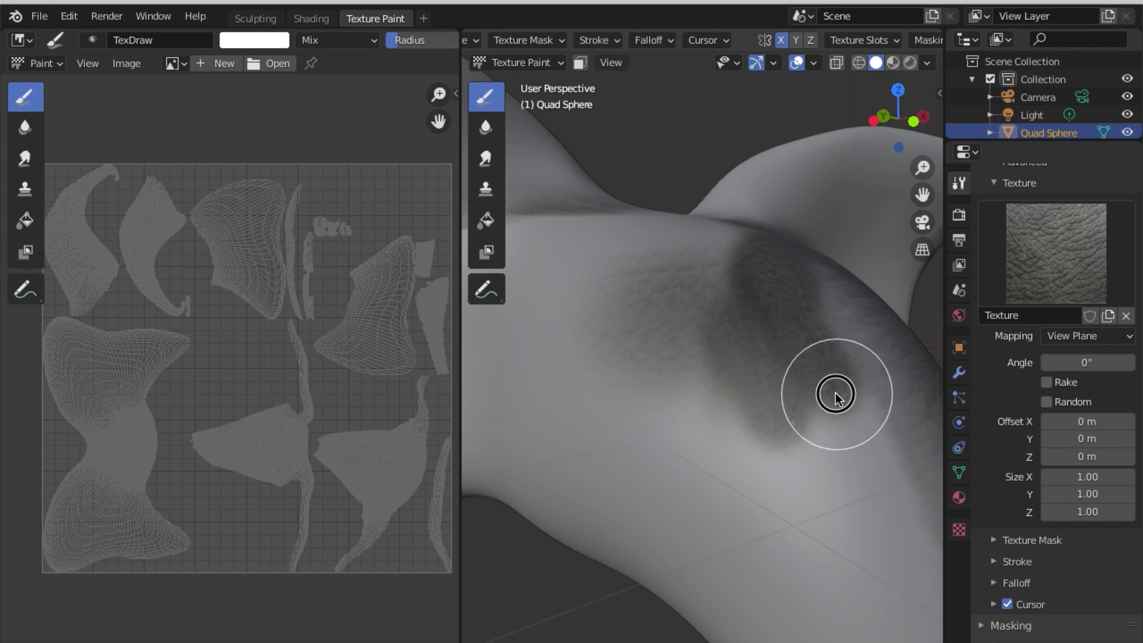
middle_drag(834, 396, 609, 412)
mouse_move(632, 256)
mouse_down()
mouse_move(584, 337)
mouse_move(663, 217)
mouse_move(631, 243)
mouse_move(656, 344)
mouse_up()
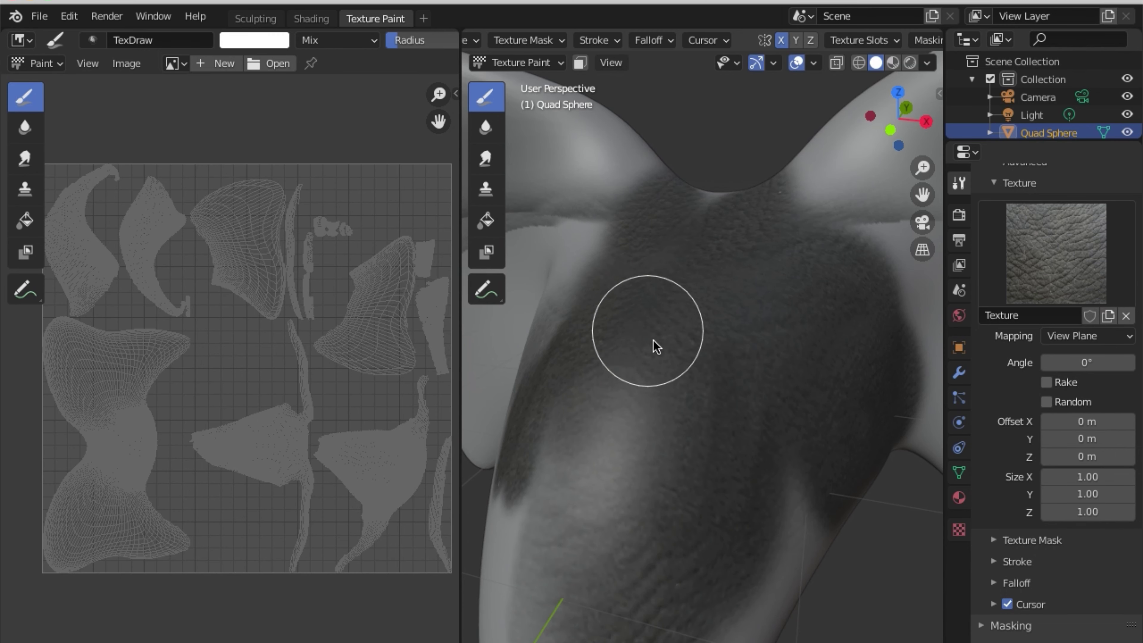
mouse_move(656, 344)
middle_down()
mouse_move(648, 324)
mouse_move(636, 343)
mouse_move(778, 287)
mouse_move(722, 380)
middle_up()
Paint dark skin along the upper ridge and lower lobe, then lower the radius to 50 px.
right_click(722, 381)
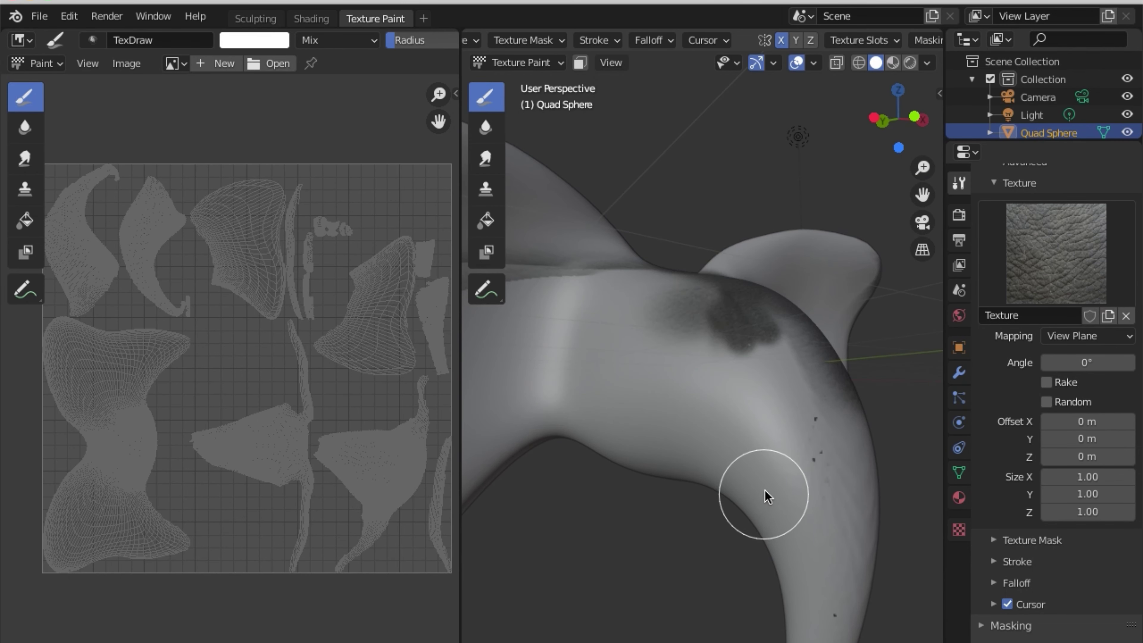
mouse_move(768, 486)
mouse_down()
mouse_move(765, 362)
mouse_move(658, 306)
mouse_move(602, 312)
mouse_move(580, 379)
mouse_move(761, 414)
mouse_move(702, 396)
mouse_move(722, 467)
mouse_move(610, 407)
mouse_move(620, 365)
mouse_move(597, 332)
mouse_move(693, 291)
mouse_up()
mouse_move(677, 361)
middle_down()
mouse_move(605, 465)
mouse_move(592, 351)
mouse_move(761, 323)
middle_up()
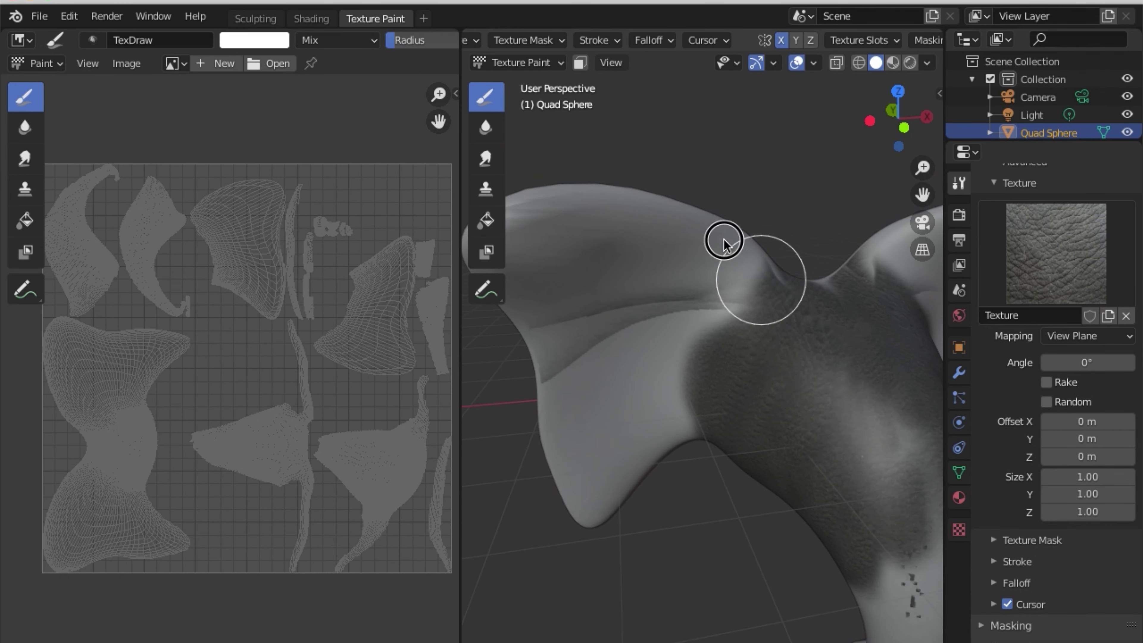
mouse_move(723, 244)
mouse_down()
mouse_move(582, 217)
mouse_move(587, 186)
mouse_move(722, 243)
mouse_move(808, 338)
mouse_up()
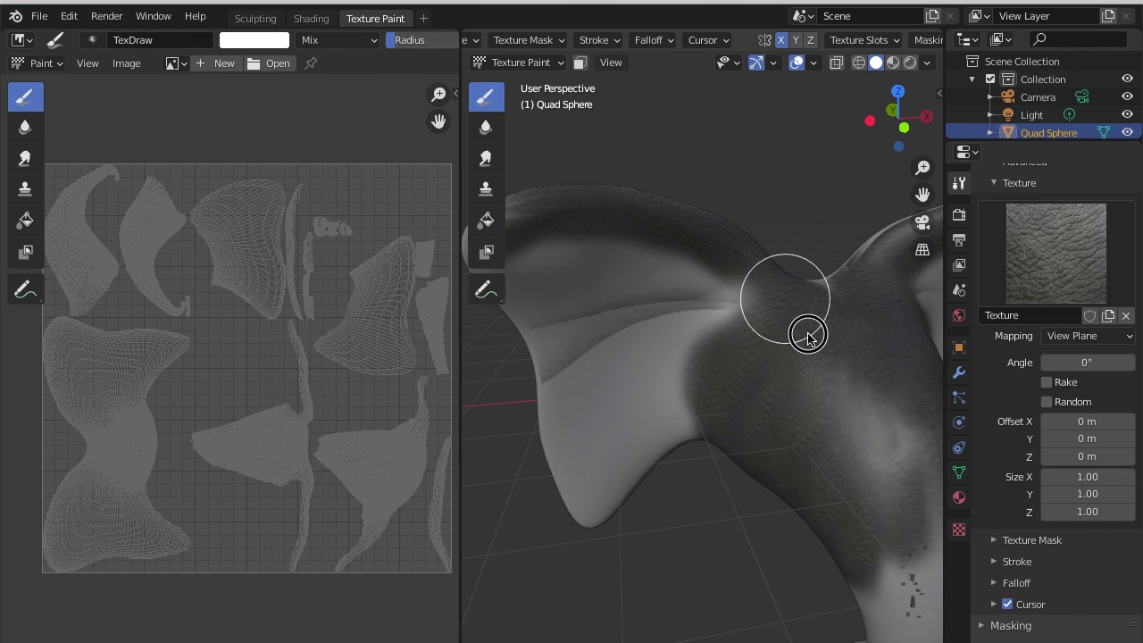
mouse_move(714, 434)
mouse_down()
mouse_move(702, 314)
mouse_move(582, 258)
mouse_move(579, 235)
mouse_move(740, 311)
mouse_move(548, 332)
mouse_move(566, 297)
mouse_up()
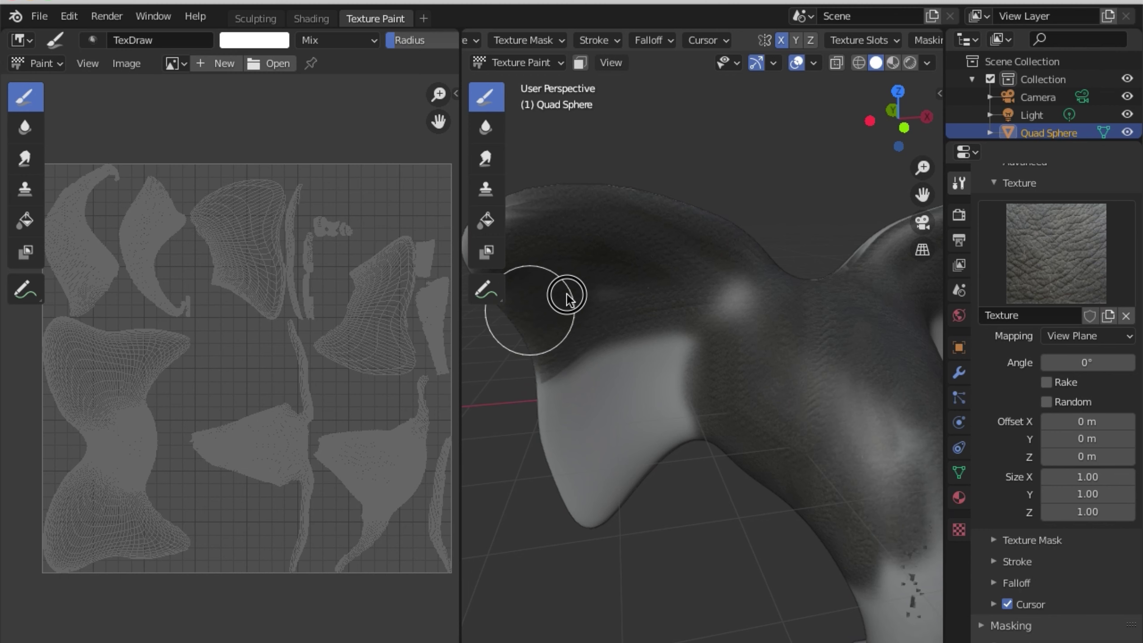
mouse_move(580, 364)
mouse_down()
mouse_move(523, 455)
mouse_move(636, 401)
mouse_move(702, 404)
mouse_move(634, 451)
mouse_up()
mouse_move(633, 451)
middle_down()
mouse_move(659, 395)
mouse_move(710, 410)
mouse_move(704, 377)
mouse_move(789, 424)
mouse_move(777, 425)
mouse_move(816, 424)
mouse_move(743, 429)
mouse_move(809, 416)
mouse_move(719, 387)
mouse_move(724, 358)
middle_up()
right_click(725, 328)
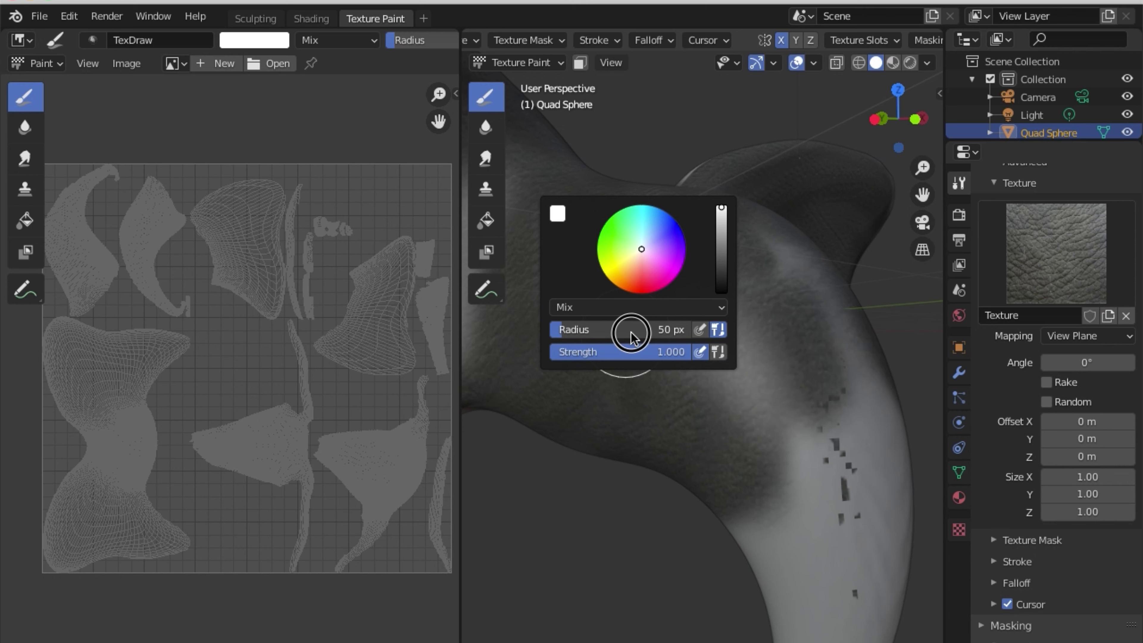
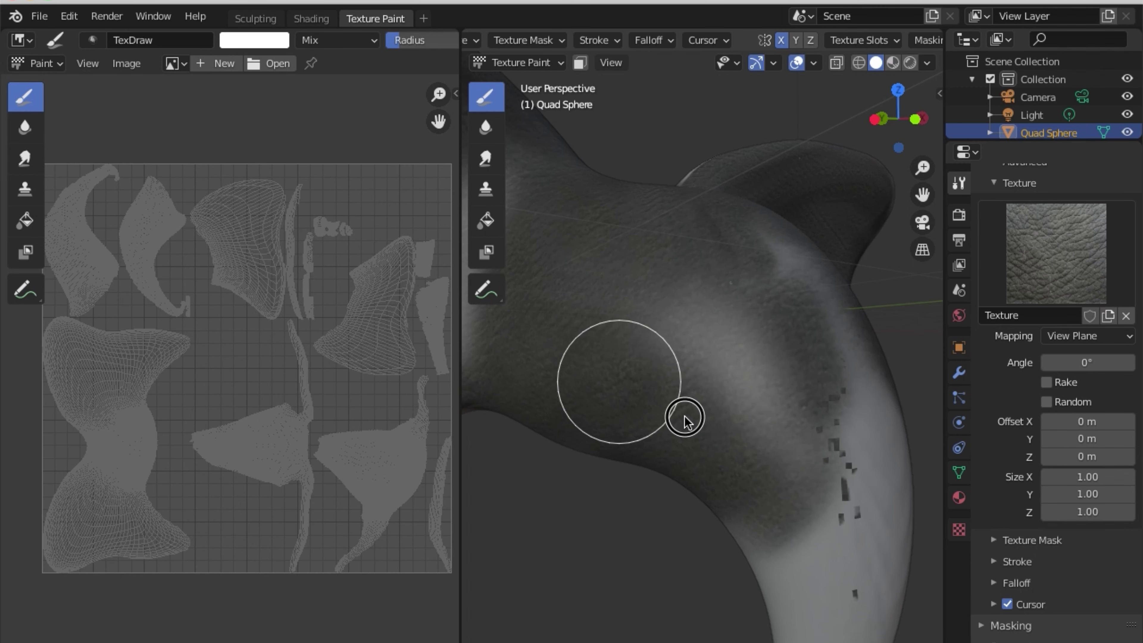
Paint the elephant-skin texture over the upper body and down the limb to its tip.
drag(684, 417, 724, 377)
drag(771, 286, 792, 264)
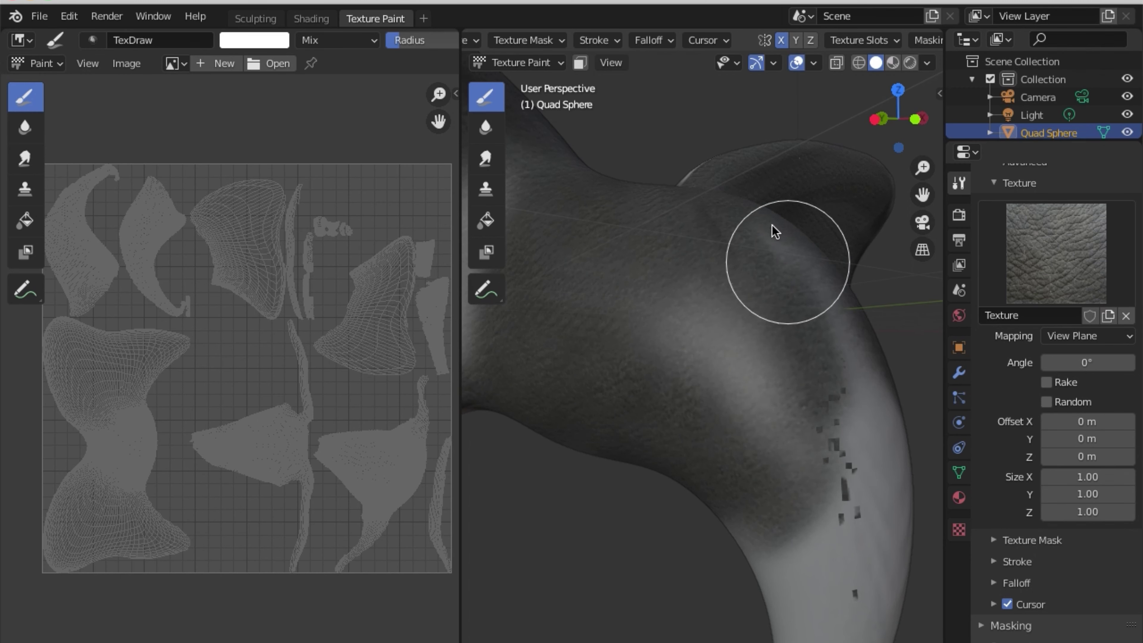
mouse_move(760, 328)
middle_down()
mouse_move(711, 329)
mouse_move(675, 273)
middle_up()
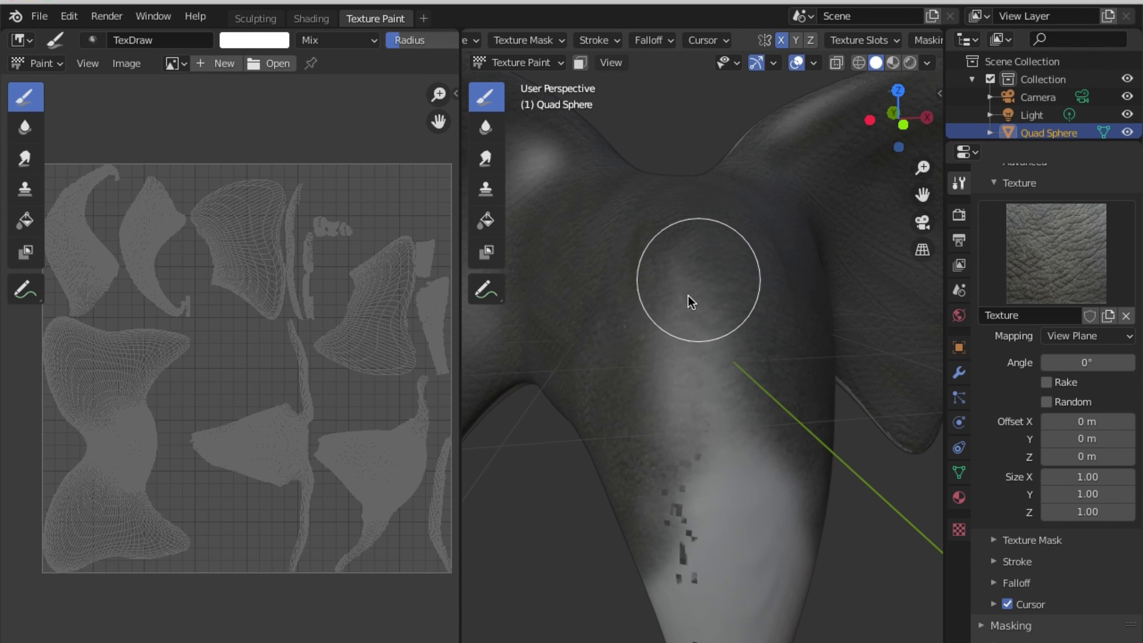
shift+middle_drag(700, 448, 787, 245)
mouse_move(796, 358)
mouse_down()
mouse_move(783, 396)
mouse_move(761, 356)
mouse_up()
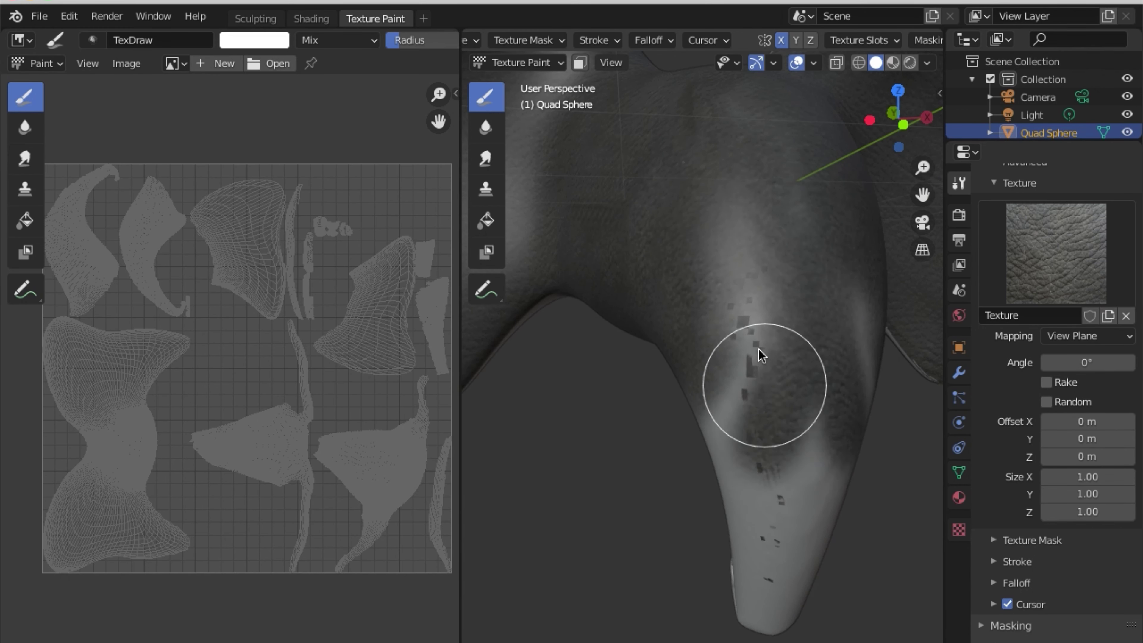
mouse_move(734, 395)
mouse_down()
mouse_move(735, 434)
mouse_move(753, 388)
mouse_move(736, 628)
mouse_up()
mouse_move(737, 628)
middle_down()
mouse_move(747, 447)
mouse_move(831, 243)
middle_up()
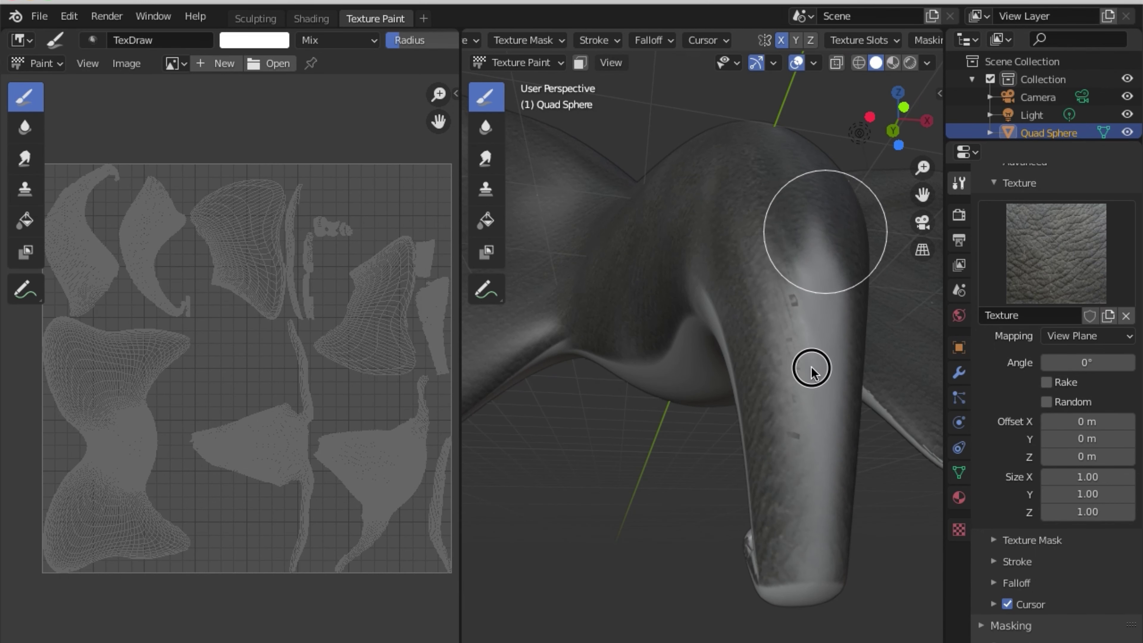
mouse_move(796, 540)
mouse_down()
mouse_move(780, 345)
mouse_move(812, 501)
mouse_move(806, 567)
mouse_move(754, 594)
mouse_move(784, 437)
mouse_up()
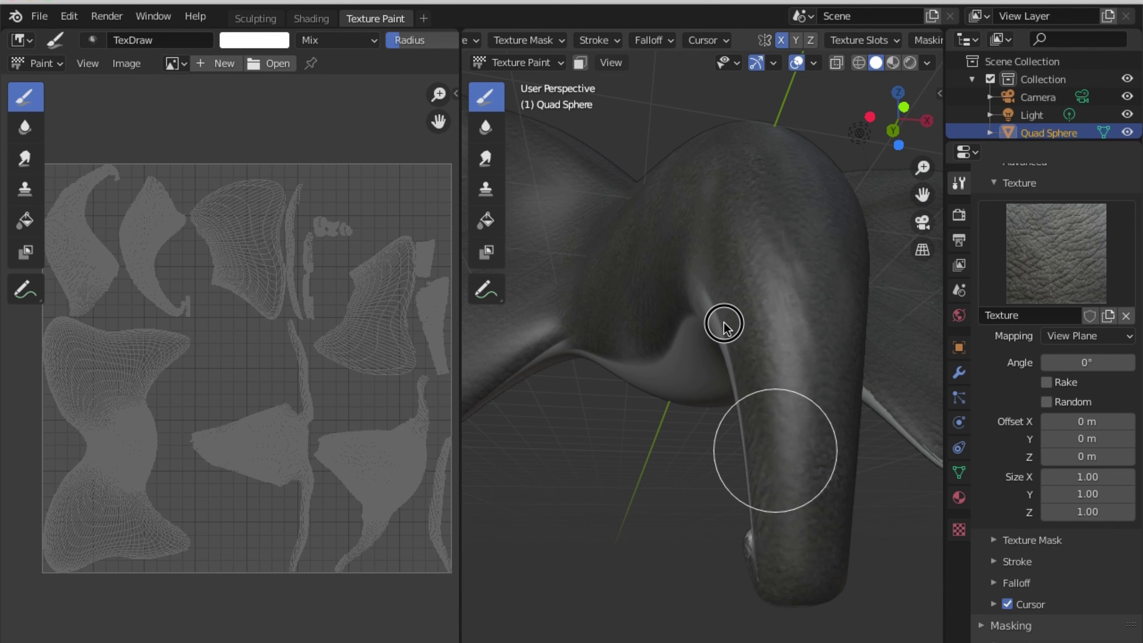
Darken the rest of the limb with skin texture down toward the foot.
mouse_move(765, 388)
middle_down()
mouse_move(814, 408)
mouse_move(806, 398)
mouse_move(855, 335)
middle_up()
drag(813, 303, 645, 344)
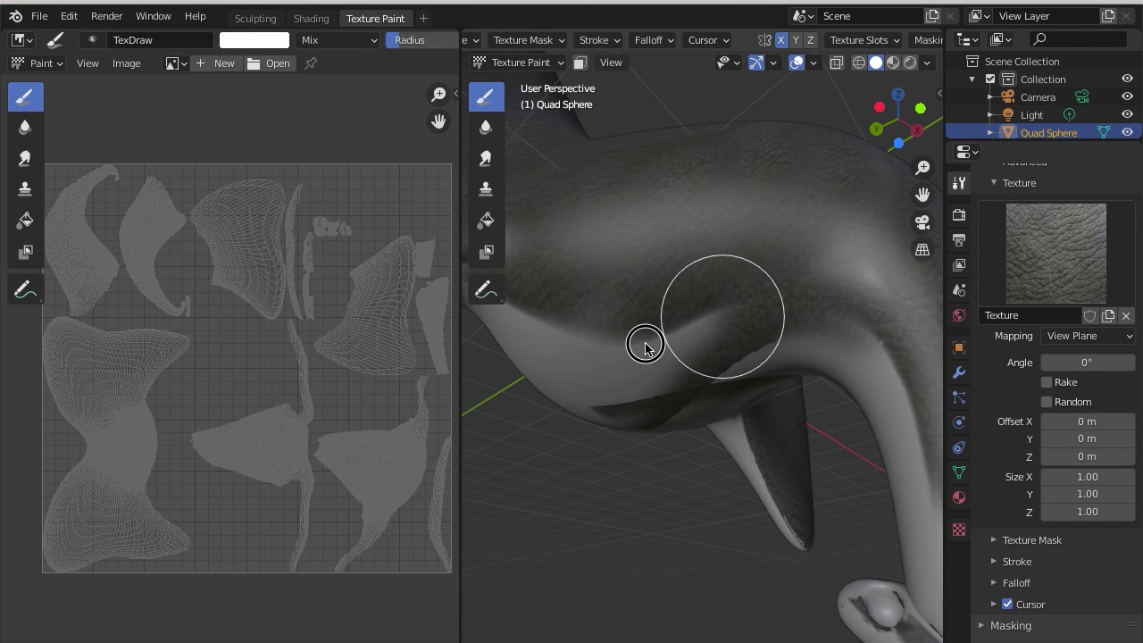
mouse_move(580, 367)
mouse_down()
mouse_move(528, 340)
mouse_move(485, 280)
mouse_move(605, 329)
mouse_move(813, 306)
mouse_move(893, 485)
mouse_up()
mouse_move(893, 485)
middle_down()
mouse_move(735, 454)
mouse_move(735, 422)
mouse_move(884, 328)
middle_up()
mouse_move(883, 328)
mouse_down()
mouse_move(842, 503)
mouse_move(785, 529)
mouse_move(849, 434)
mouse_move(804, 349)
mouse_move(837, 539)
mouse_move(857, 212)
mouse_move(697, 229)
mouse_move(575, 208)
mouse_up()
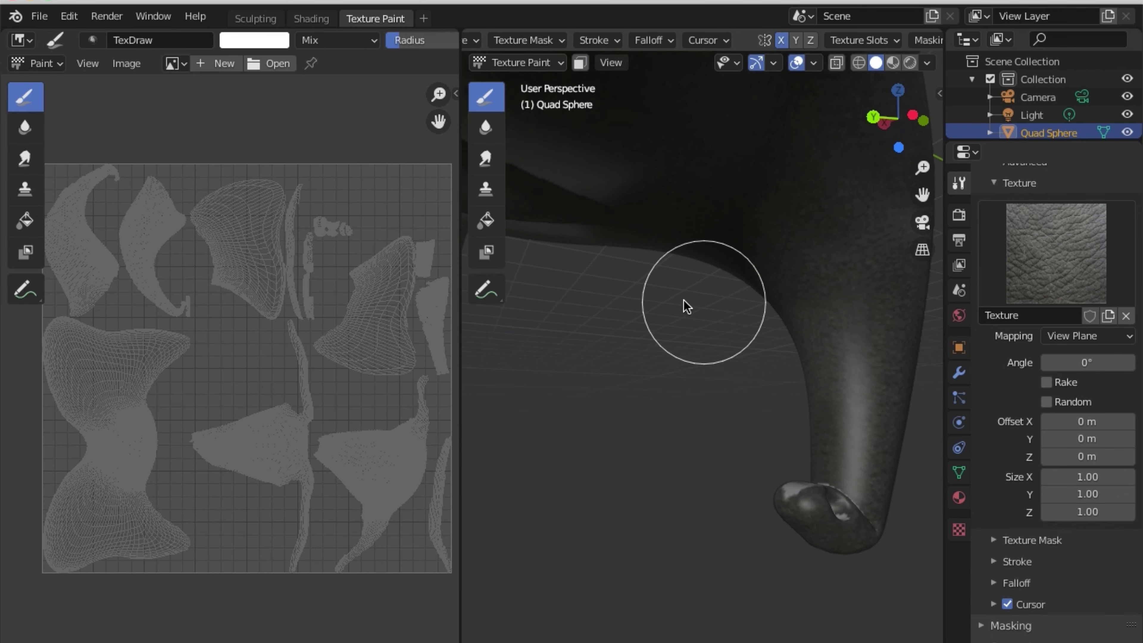
Cover the light ridge atop the body and the upper-left body area with skin texture.
mouse_move(684, 306)
middle_down()
mouse_move(778, 462)
mouse_move(781, 249)
middle_up()
mouse_move(781, 248)
mouse_down()
mouse_move(799, 148)
mouse_move(811, 235)
mouse_move(822, 183)
mouse_move(801, 321)
mouse_move(704, 110)
mouse_move(691, 236)
mouse_up()
mouse_move(691, 235)
middle_down()
mouse_move(681, 357)
mouse_move(713, 383)
middle_up()
mouse_move(712, 384)
mouse_down()
mouse_move(697, 332)
mouse_move(566, 313)
mouse_move(663, 222)
mouse_move(760, 257)
mouse_move(590, 319)
mouse_move(543, 220)
mouse_move(582, 299)
mouse_up()
middle_drag(582, 299, 699, 376)
Spread the skin texture over the upper and central body, the dip, and the upper ridge highlight.
scroll(699, 376, down, 3)
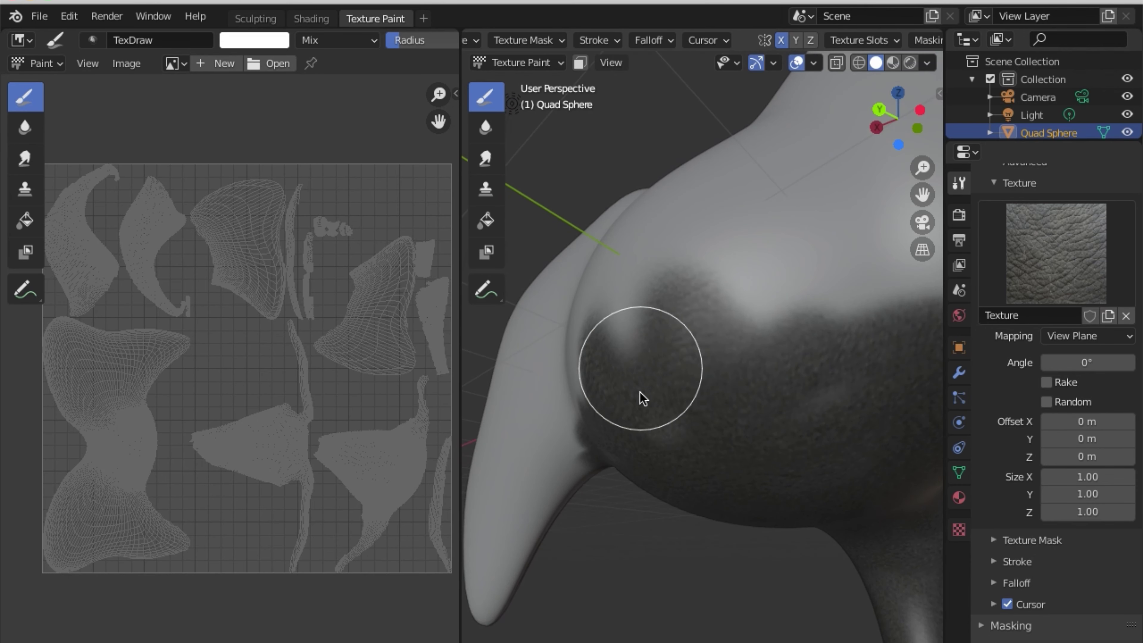
mouse_move(652, 373)
mouse_down()
mouse_move(645, 232)
mouse_move(697, 265)
mouse_up()
middle_drag(697, 266, 757, 331)
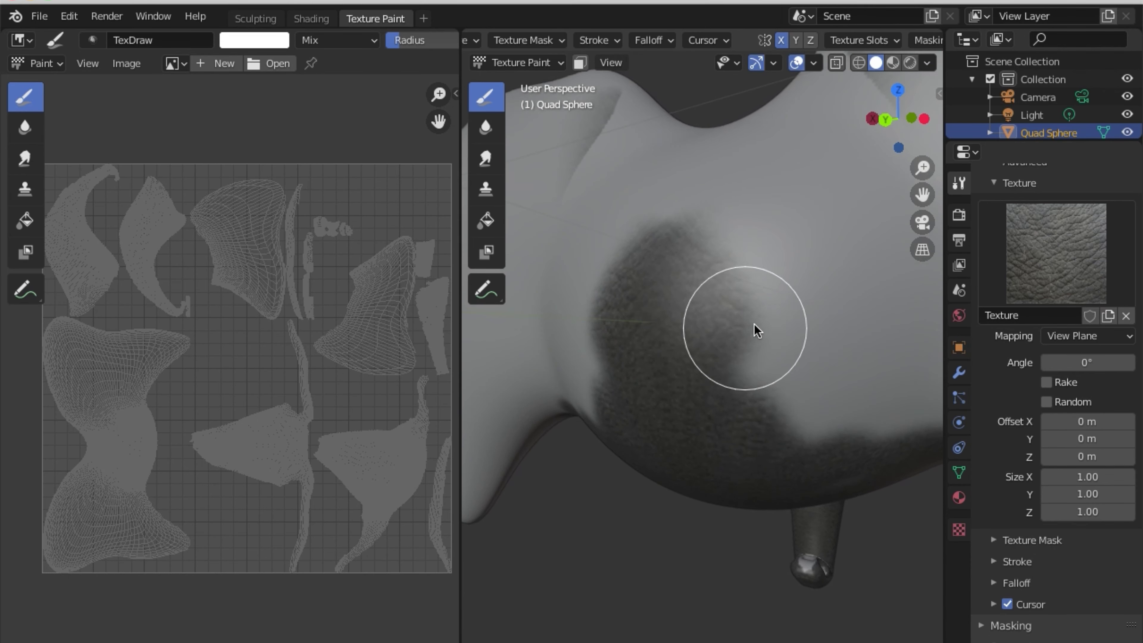
mouse_move(710, 253)
mouse_down()
mouse_move(747, 115)
mouse_move(714, 396)
mouse_move(802, 396)
mouse_up()
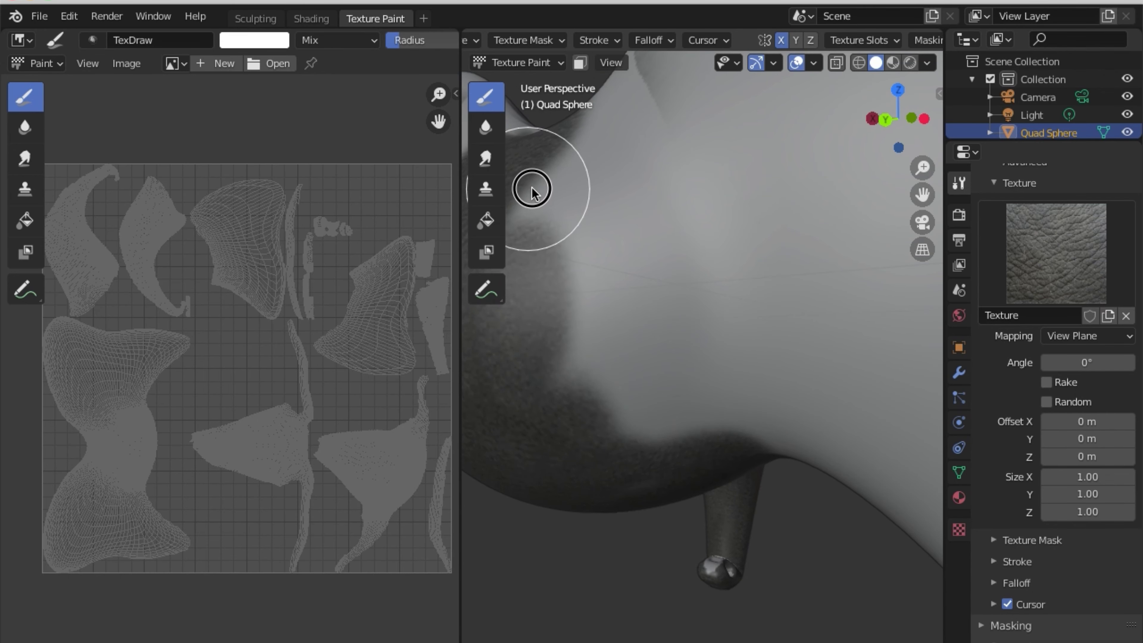
mouse_move(531, 189)
mouse_down()
mouse_move(587, 396)
mouse_move(781, 416)
mouse_move(727, 401)
mouse_move(607, 145)
mouse_move(625, 378)
mouse_move(613, 102)
mouse_move(758, 426)
mouse_move(749, 341)
mouse_up()
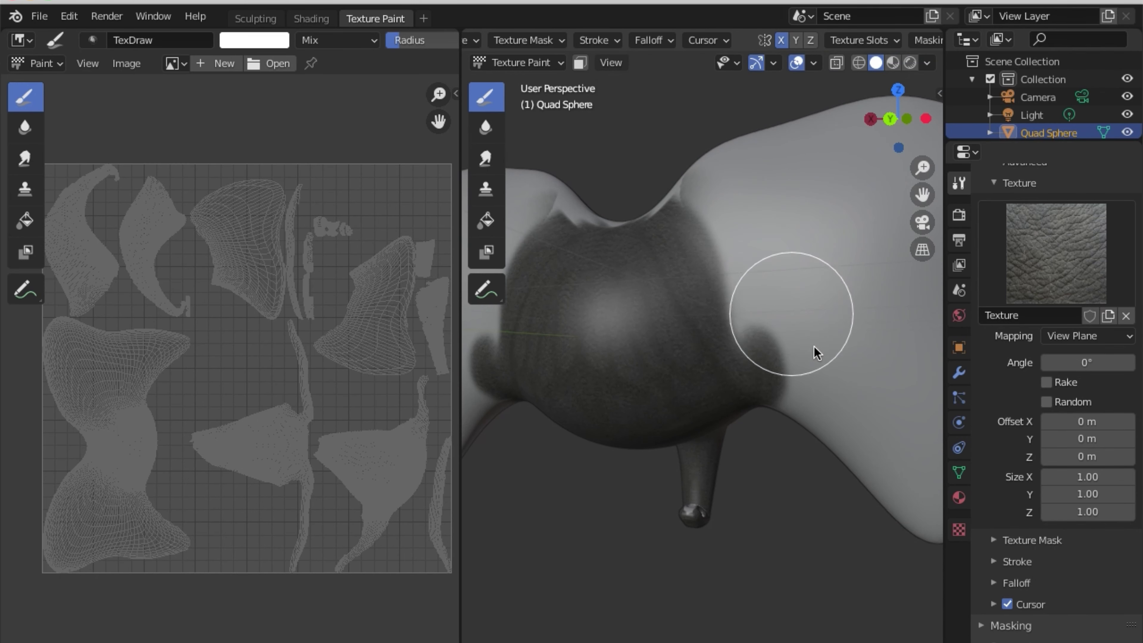
middle_drag(817, 352, 770, 262)
mouse_move(618, 240)
mouse_down()
mouse_move(712, 171)
mouse_move(868, 103)
mouse_move(740, 268)
mouse_up()
middle_drag(740, 268, 727, 261)
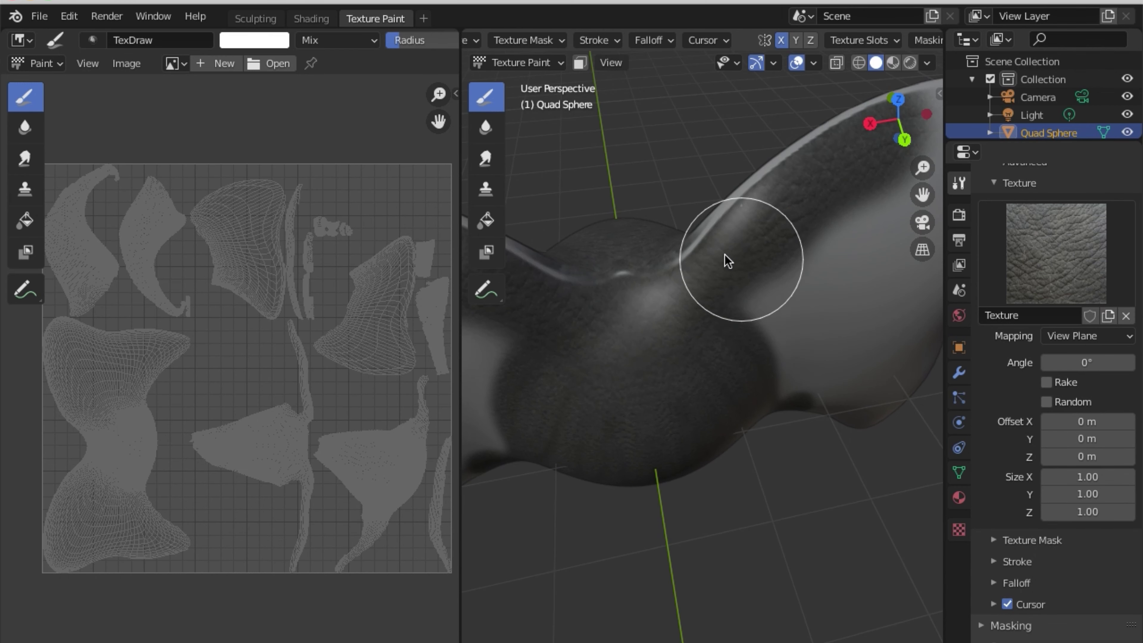
mouse_move(682, 257)
mouse_down()
mouse_move(796, 191)
mouse_move(732, 217)
mouse_move(737, 227)
mouse_up()
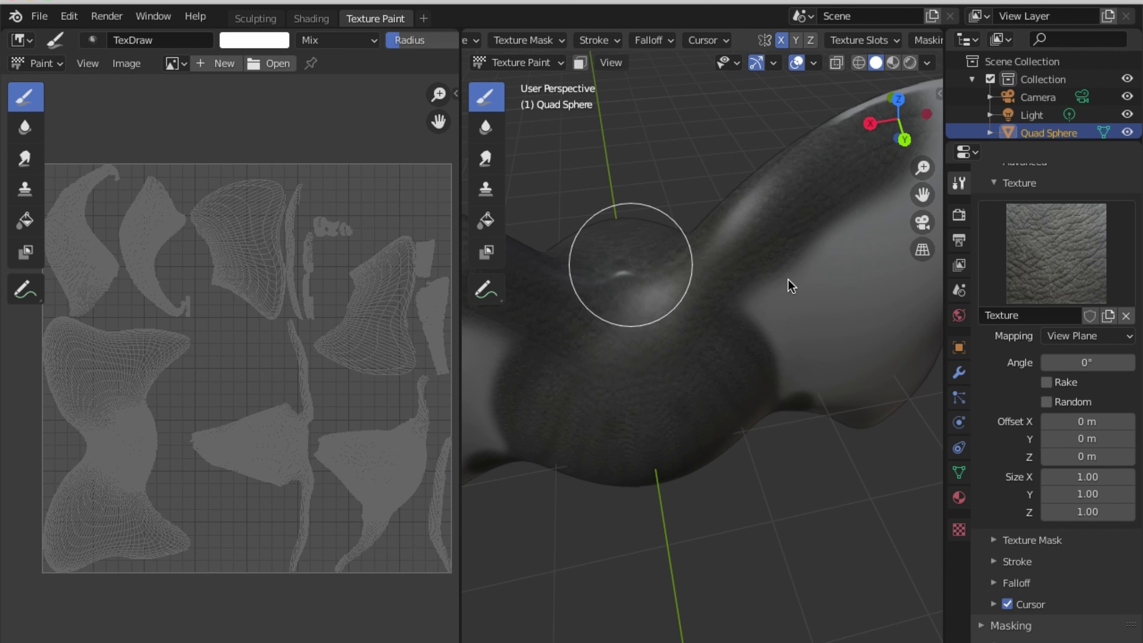
Paint over the light streak and upper part of the lobe with skin texture.
middle_drag(791, 243, 647, 331)
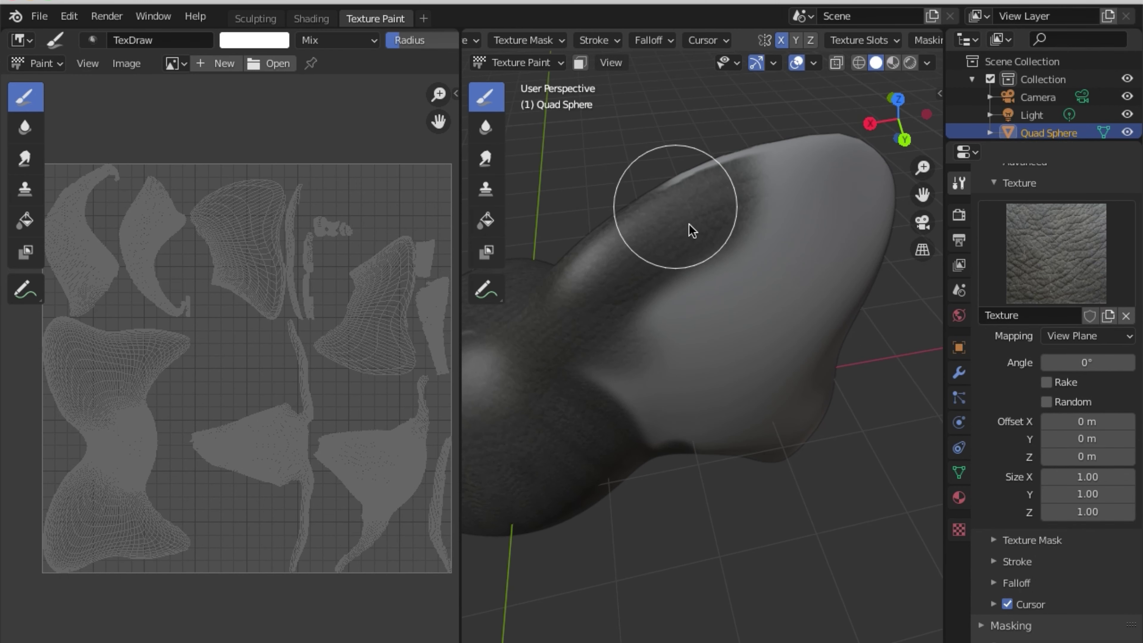
middle_drag(693, 231, 710, 312)
mouse_move(693, 367)
mouse_down()
mouse_move(681, 368)
mouse_move(918, 250)
mouse_up()
mouse_move(918, 250)
middle_down()
mouse_move(702, 251)
mouse_move(619, 201)
middle_up()
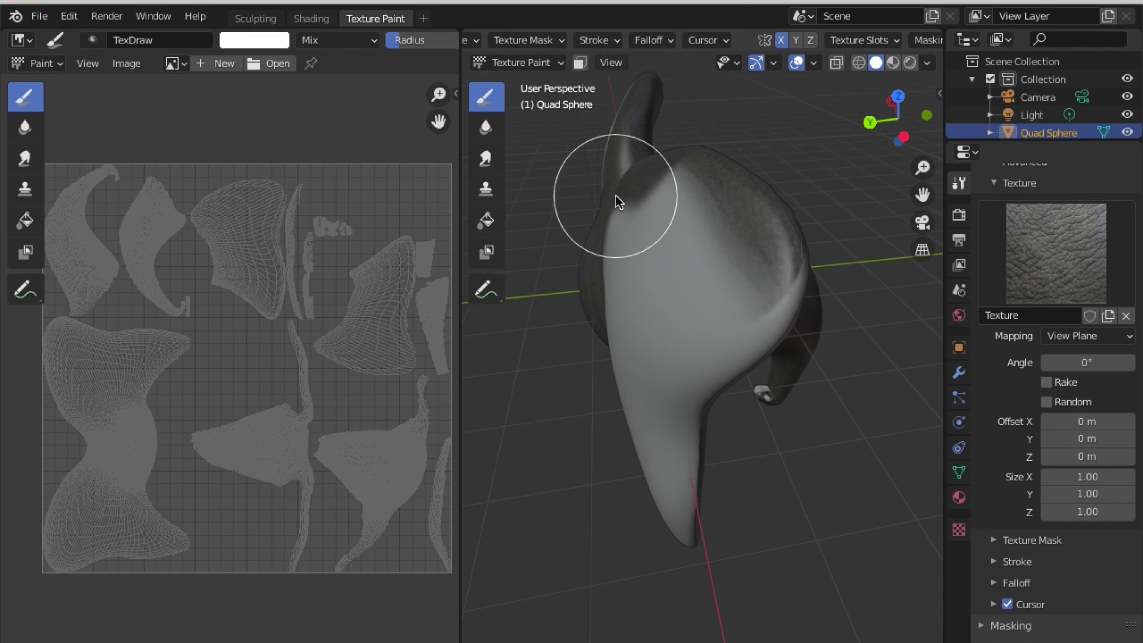
drag(619, 202, 685, 189)
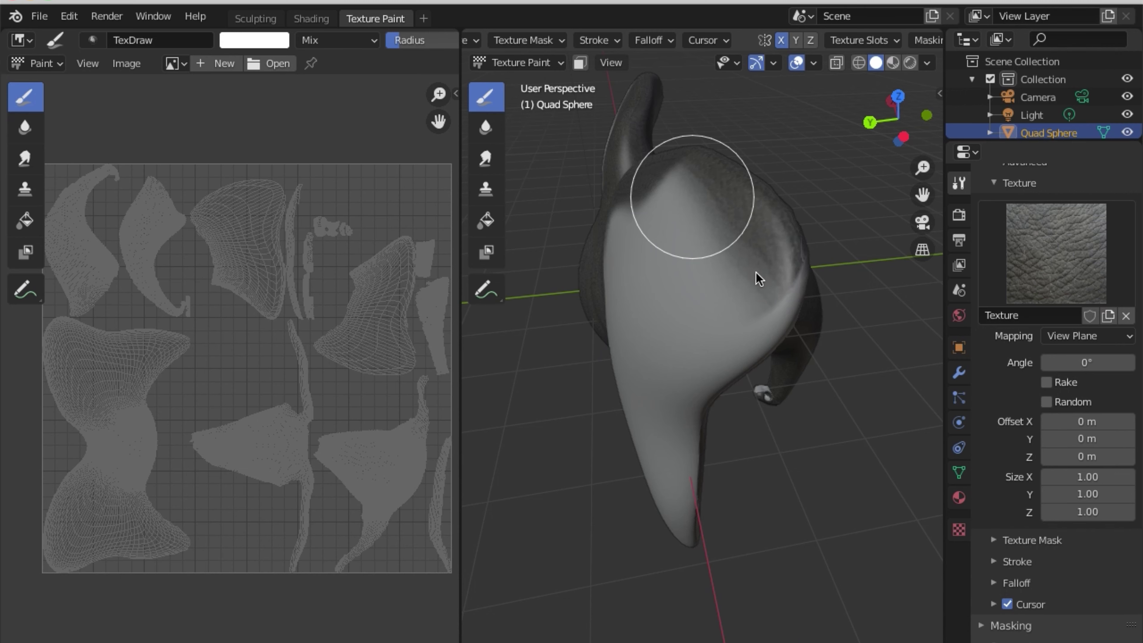
drag(756, 271, 841, 227)
scroll(759, 295, up, 2)
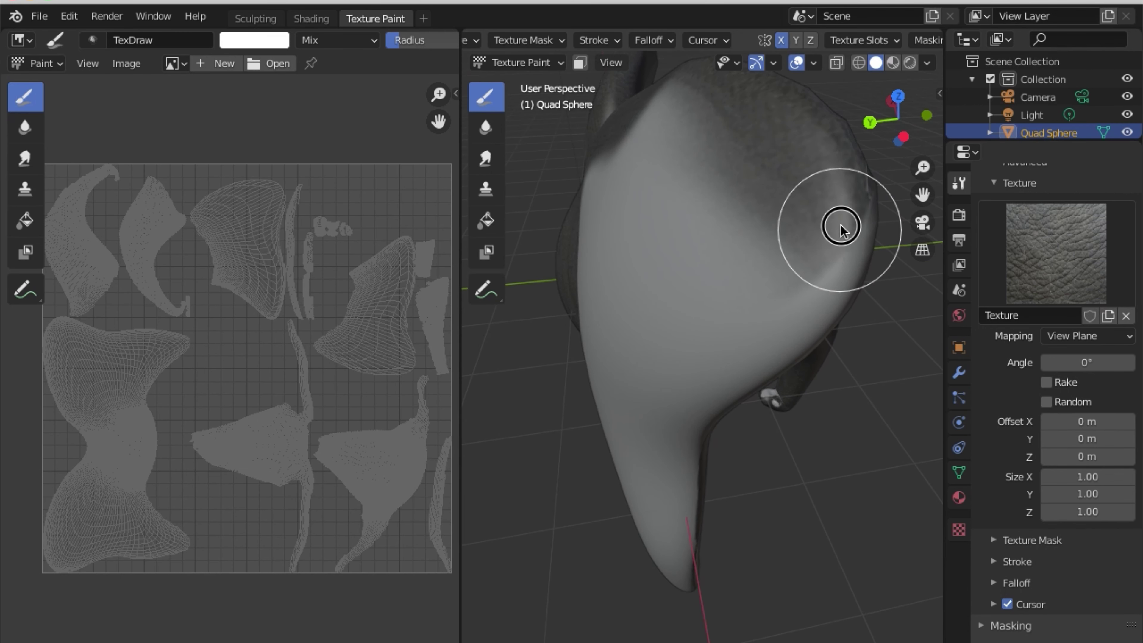
Cover the remaining light areas on the right, lower-right and upper patches with texture.
mouse_move(830, 290)
mouse_down()
mouse_move(834, 262)
mouse_move(676, 102)
mouse_move(629, 130)
mouse_move(633, 164)
mouse_move(755, 210)
mouse_move(748, 365)
mouse_move(660, 477)
mouse_move(676, 582)
mouse_move(658, 542)
mouse_up()
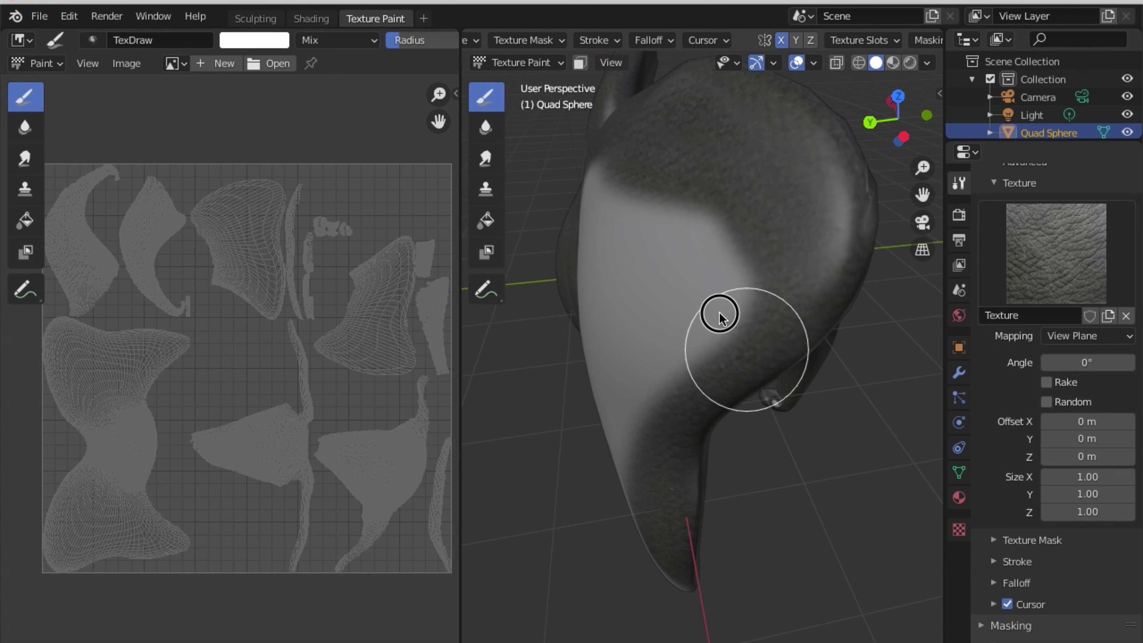
drag(727, 234, 720, 222)
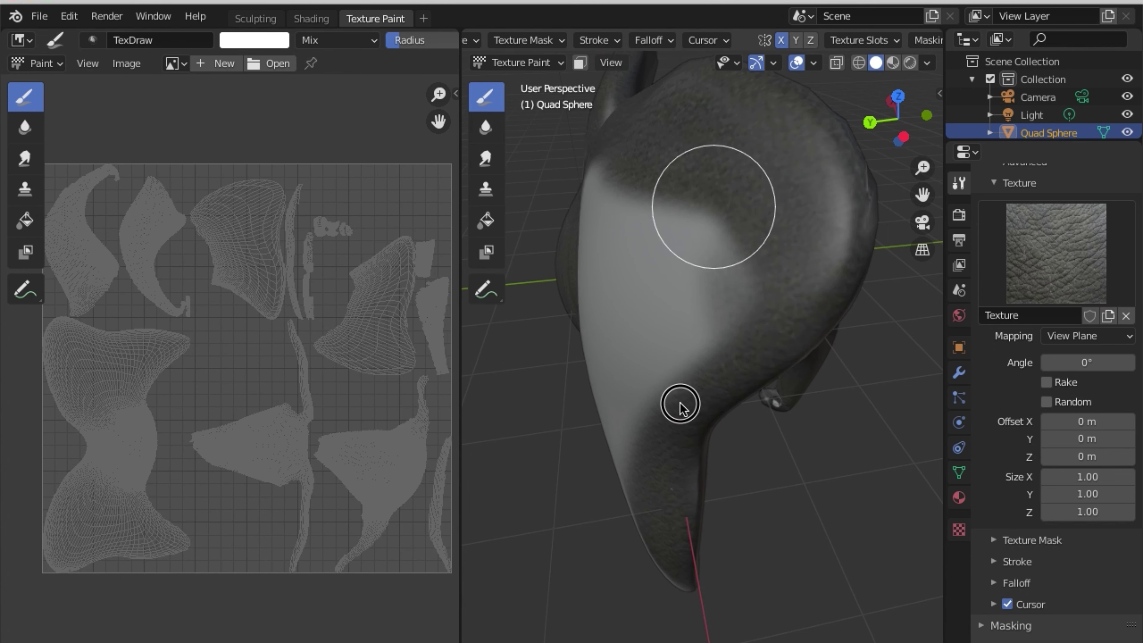
mouse_move(679, 404)
mouse_down()
mouse_move(699, 209)
mouse_move(658, 362)
mouse_move(660, 203)
mouse_move(589, 172)
mouse_move(595, 350)
mouse_move(628, 505)
mouse_move(660, 371)
mouse_up()
middle_drag(661, 372, 754, 243)
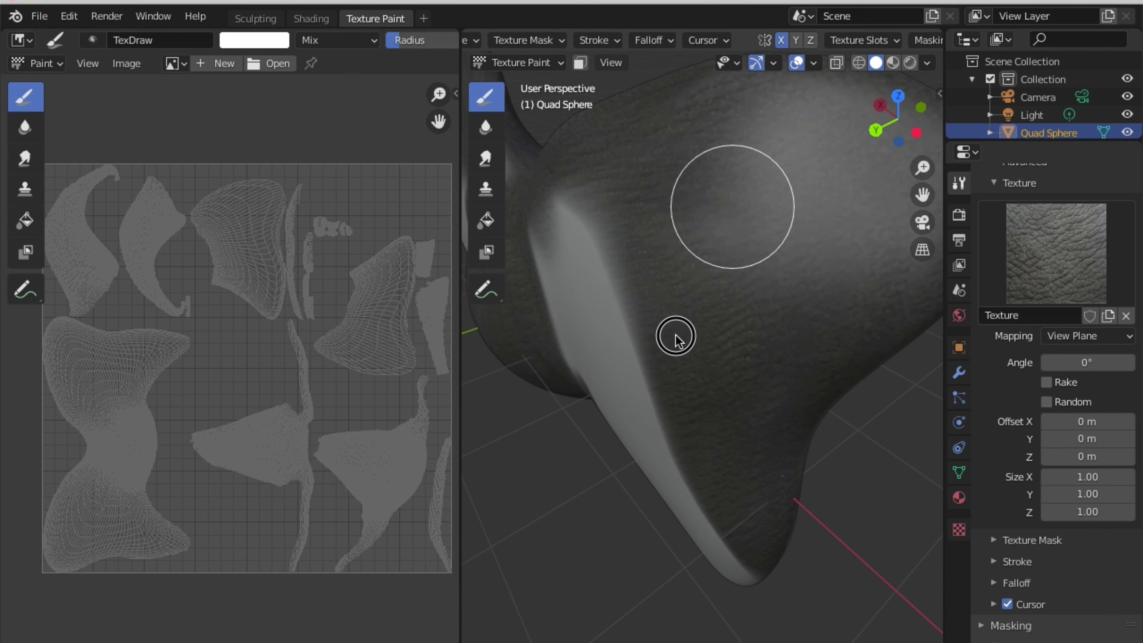
mouse_move(689, 464)
middle_down()
mouse_move(776, 293)
mouse_move(857, 426)
middle_up()
mouse_move(858, 426)
mouse_down()
mouse_move(884, 508)
mouse_move(822, 593)
mouse_move(613, 396)
mouse_move(669, 433)
mouse_move(662, 395)
mouse_up()
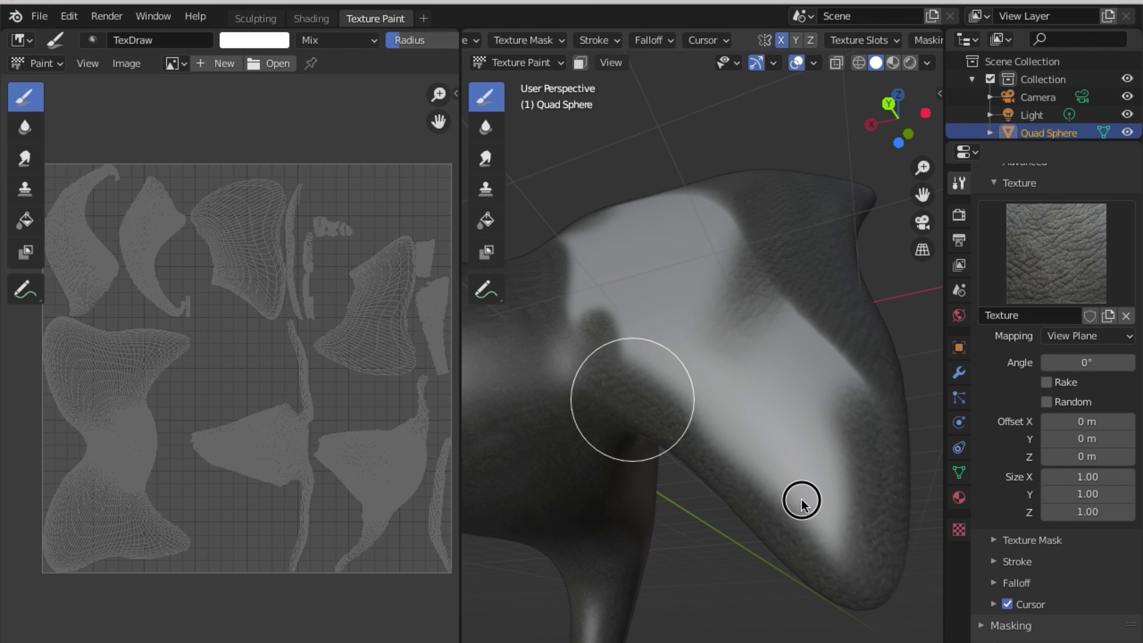
mouse_move(801, 501)
mouse_down()
mouse_move(816, 511)
mouse_move(752, 402)
mouse_move(747, 258)
mouse_move(716, 378)
mouse_move(597, 314)
mouse_move(562, 351)
mouse_move(689, 217)
mouse_move(702, 255)
mouse_up()
mouse_move(733, 250)
middle_down()
mouse_move(540, 355)
mouse_move(529, 328)
middle_up()
Paint skin texture around the base of the ear, viewing it from several sides.
middle_drag(593, 637, 605, 467)
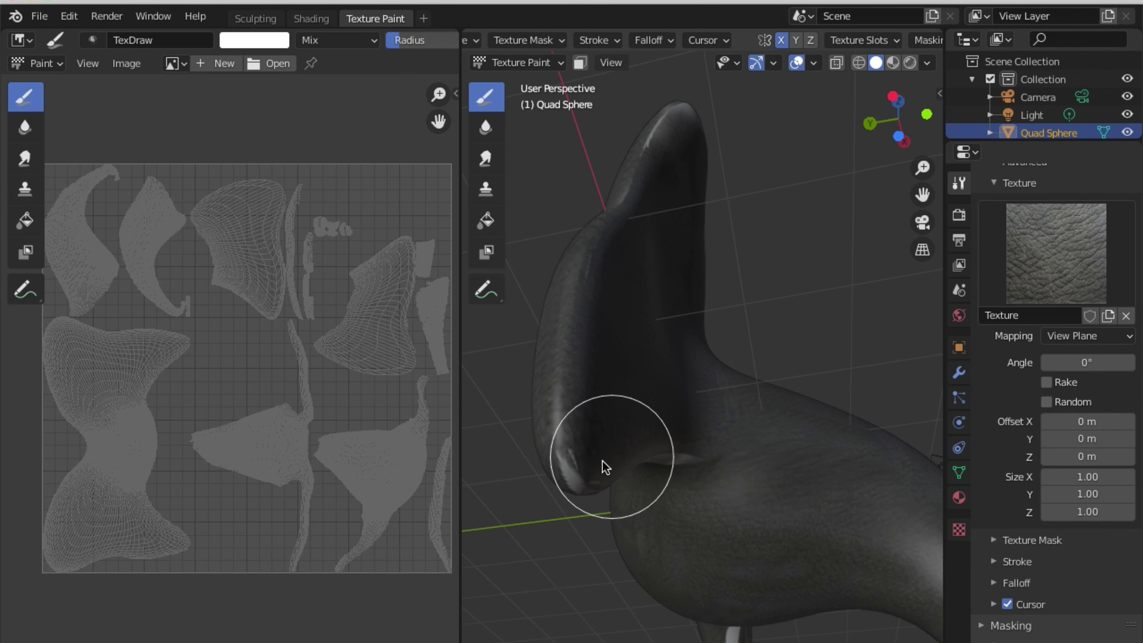
middle_drag(585, 491, 582, 410)
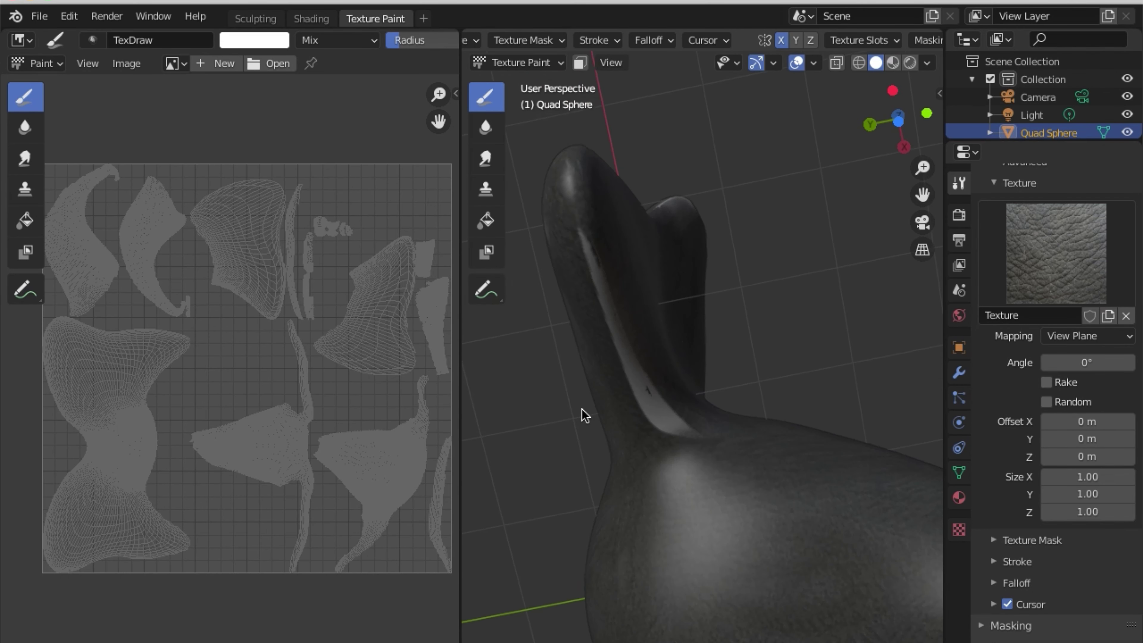
drag(592, 326, 677, 444)
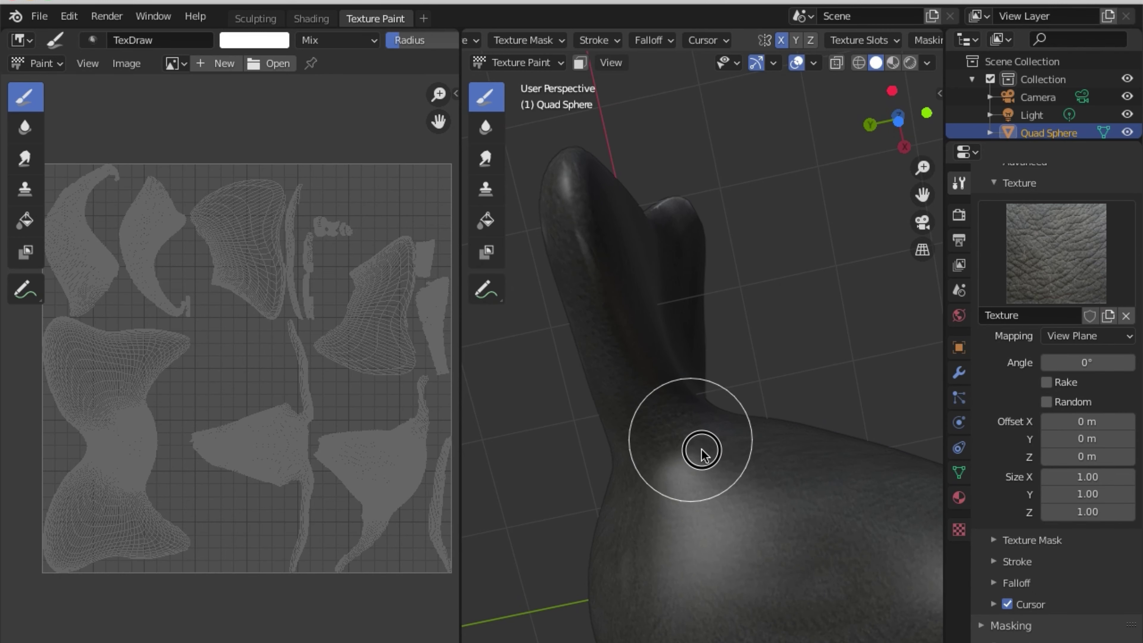
mouse_move(579, 212)
middle_down()
mouse_move(701, 459)
mouse_move(701, 383)
middle_up()
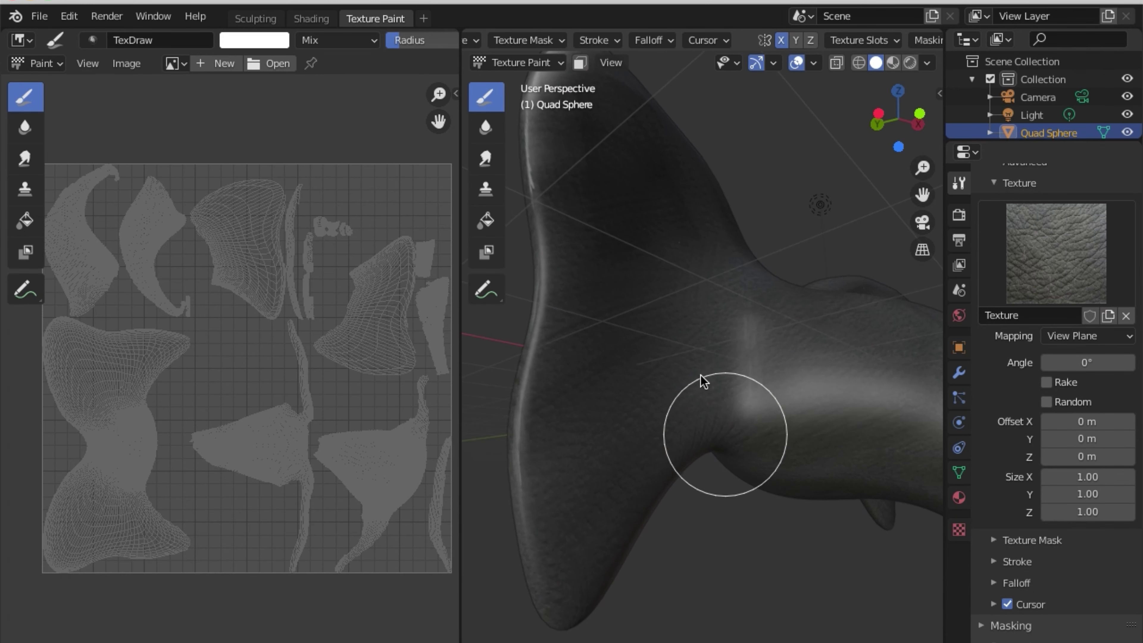
mouse_move(620, 255)
middle_down()
mouse_move(689, 299)
mouse_move(678, 382)
middle_up()
drag(677, 381, 706, 250)
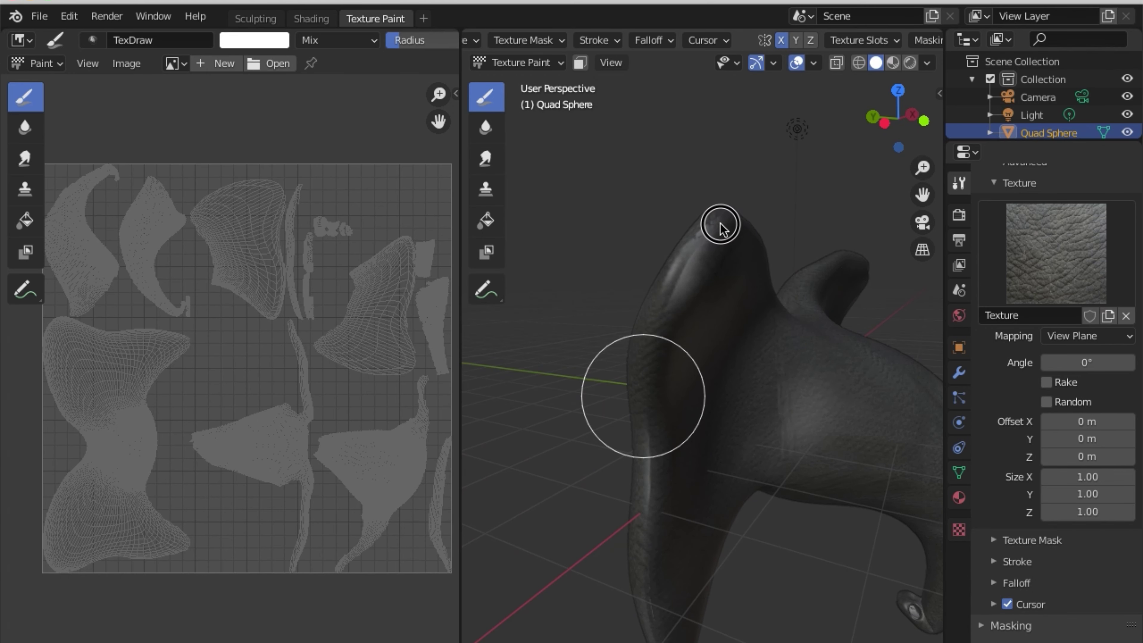
mouse_move(743, 344)
middle_down()
mouse_move(753, 358)
mouse_move(615, 351)
mouse_move(660, 324)
mouse_move(747, 324)
mouse_move(694, 353)
mouse_move(714, 322)
mouse_move(753, 360)
mouse_move(810, 325)
mouse_move(842, 326)
mouse_move(690, 353)
middle_up()
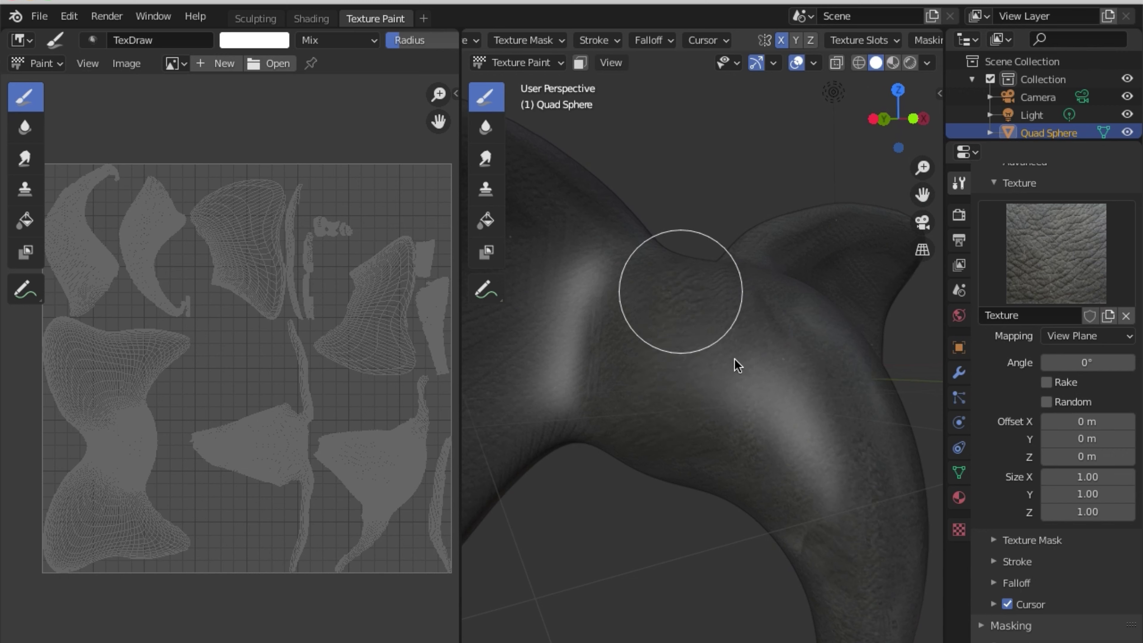
mouse_move(753, 349)
middle_down()
mouse_move(654, 345)
mouse_move(651, 332)
mouse_move(712, 346)
mouse_move(695, 272)
middle_up()
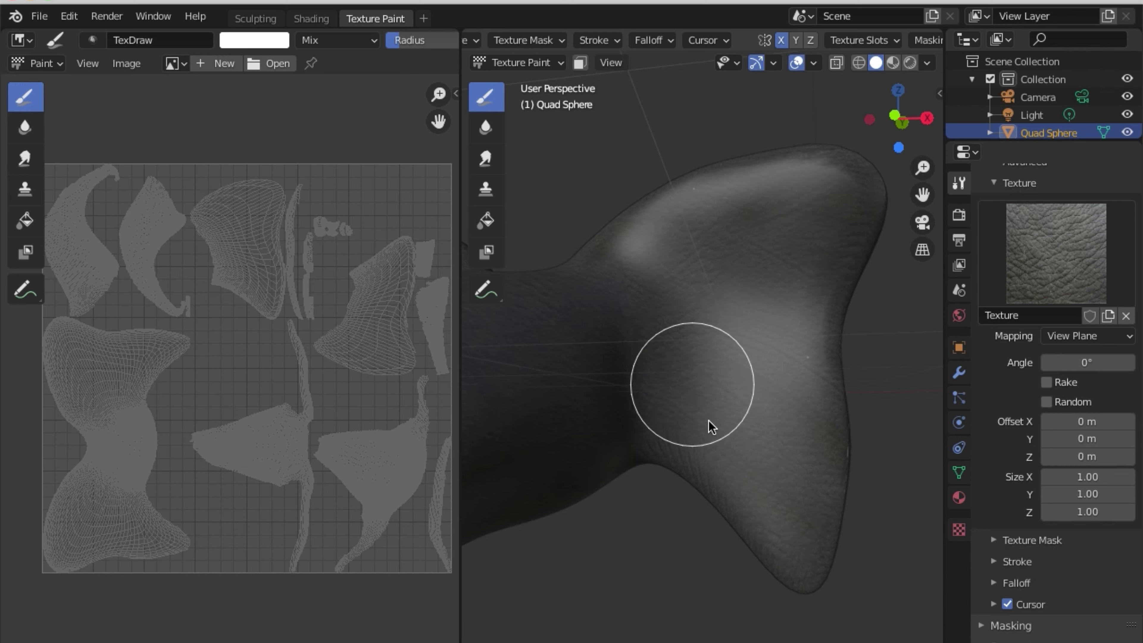
Dab and stroke skin texture across the saddle surface and along its lower edge.
click(796, 472)
click(781, 431)
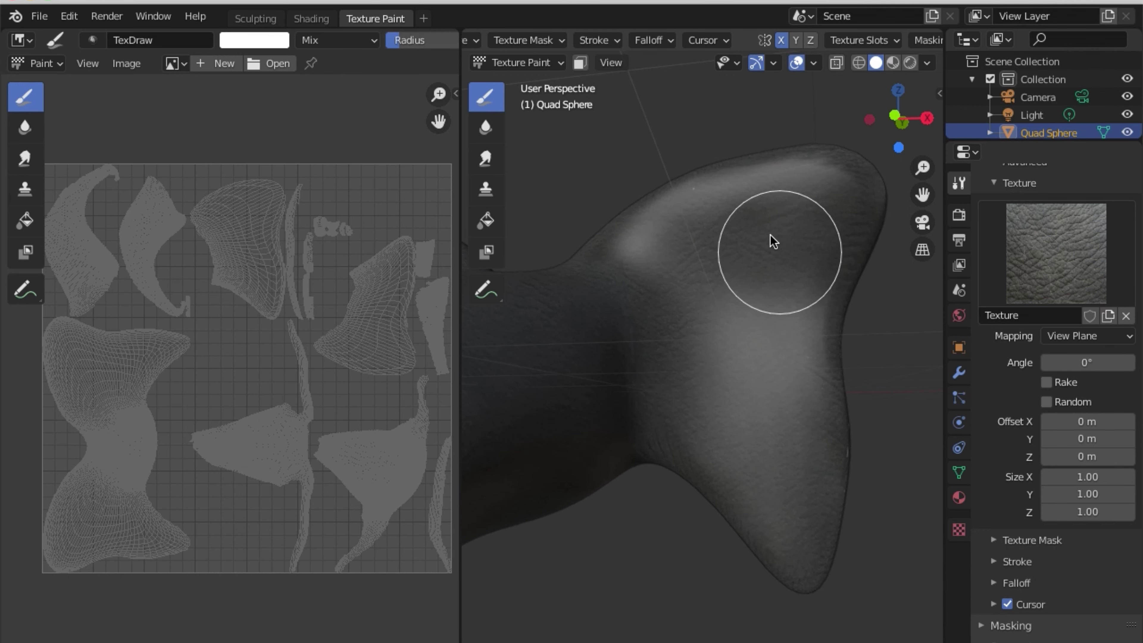
click(696, 255)
mouse_move(801, 197)
mouse_down()
mouse_move(801, 231)
mouse_move(676, 261)
mouse_up()
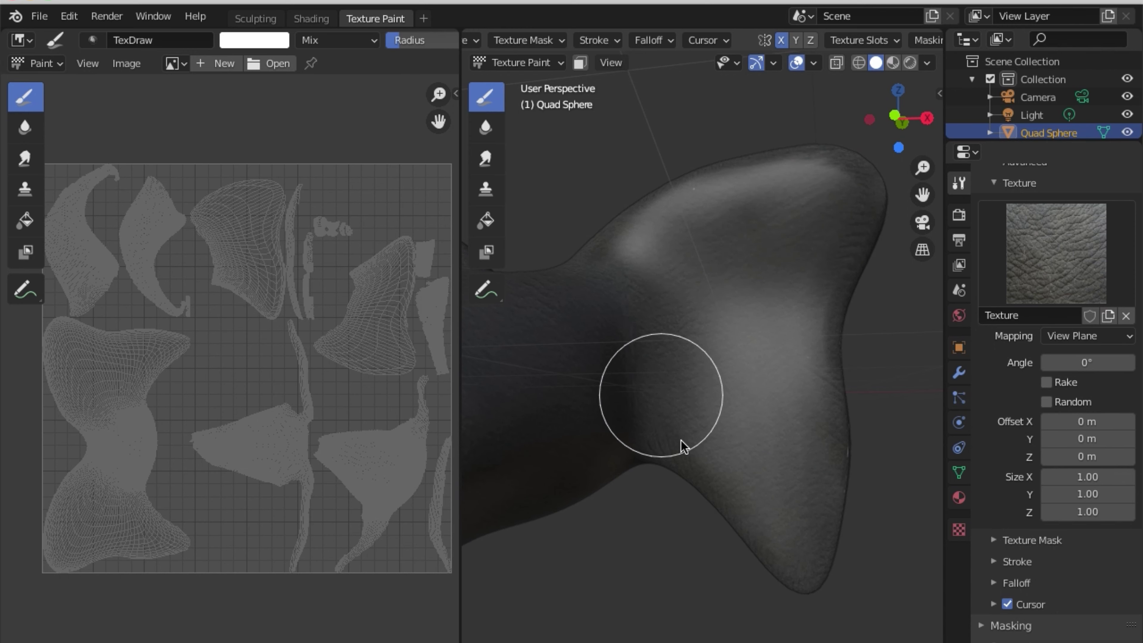
drag(697, 486, 814, 342)
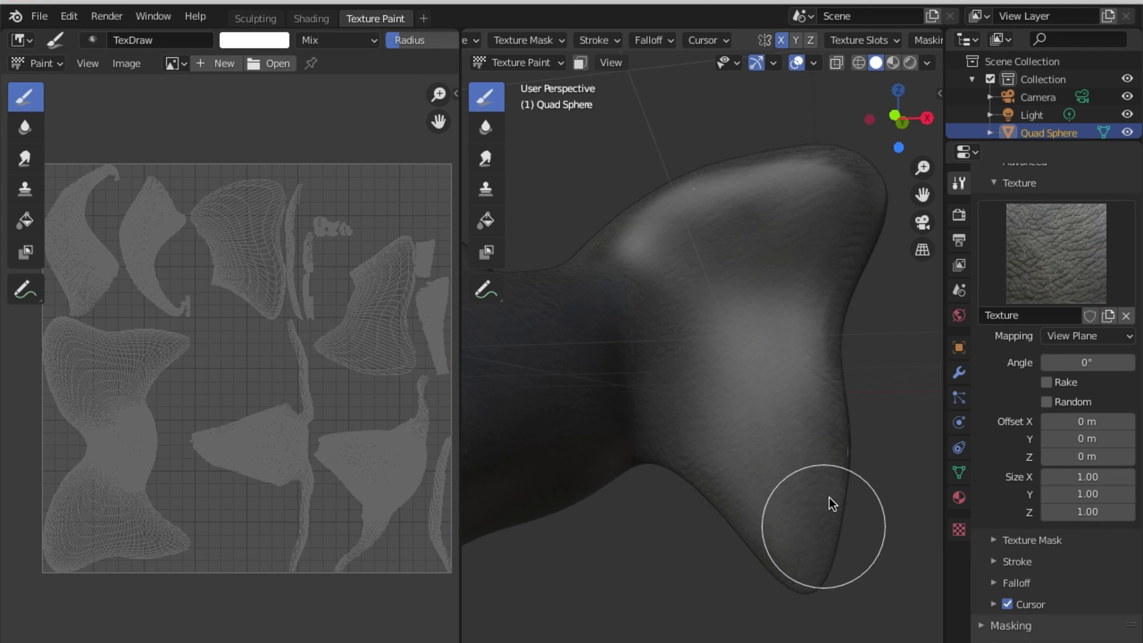
middle_drag(748, 381, 716, 433)
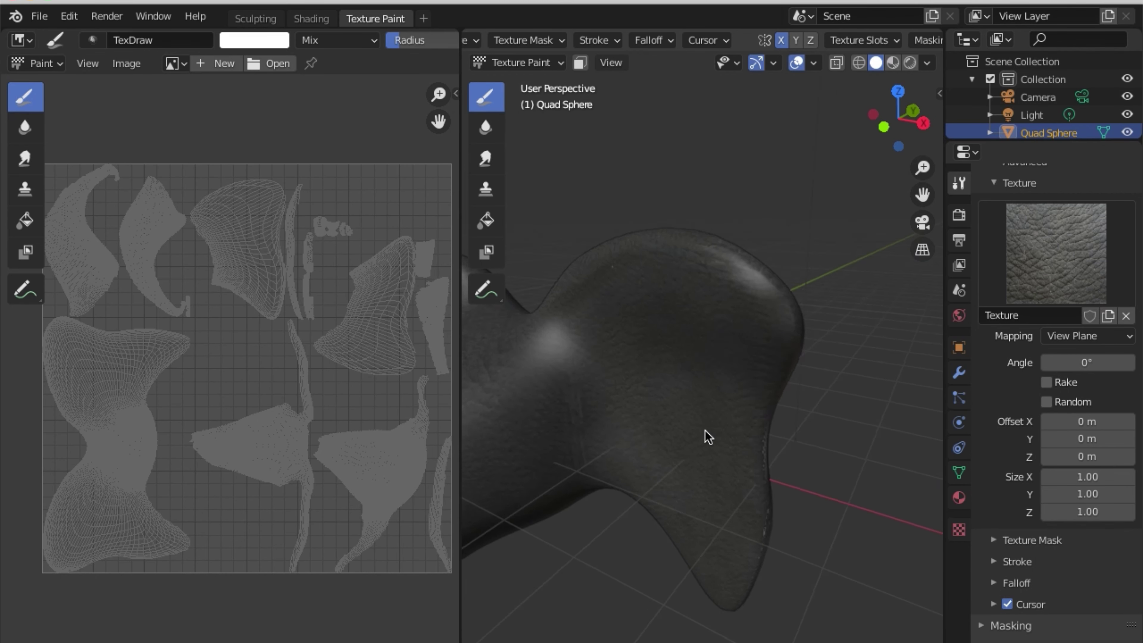
click(593, 412)
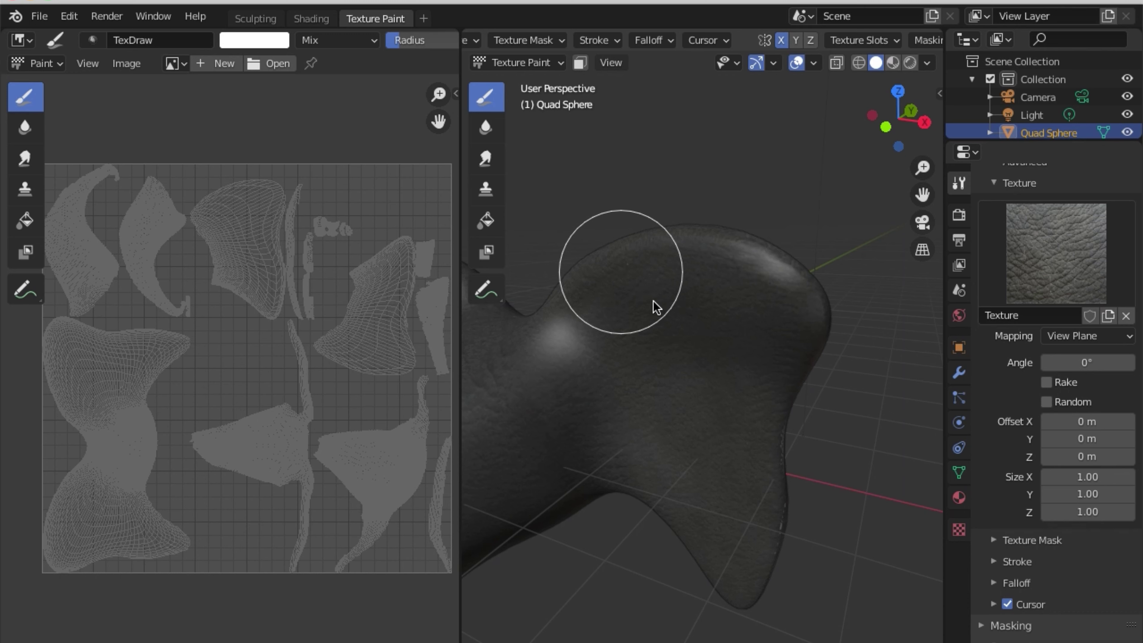
mouse_move(589, 327)
shift+middle_down()
mouse_move(684, 380)
mouse_move(660, 346)
shift+middle_up()
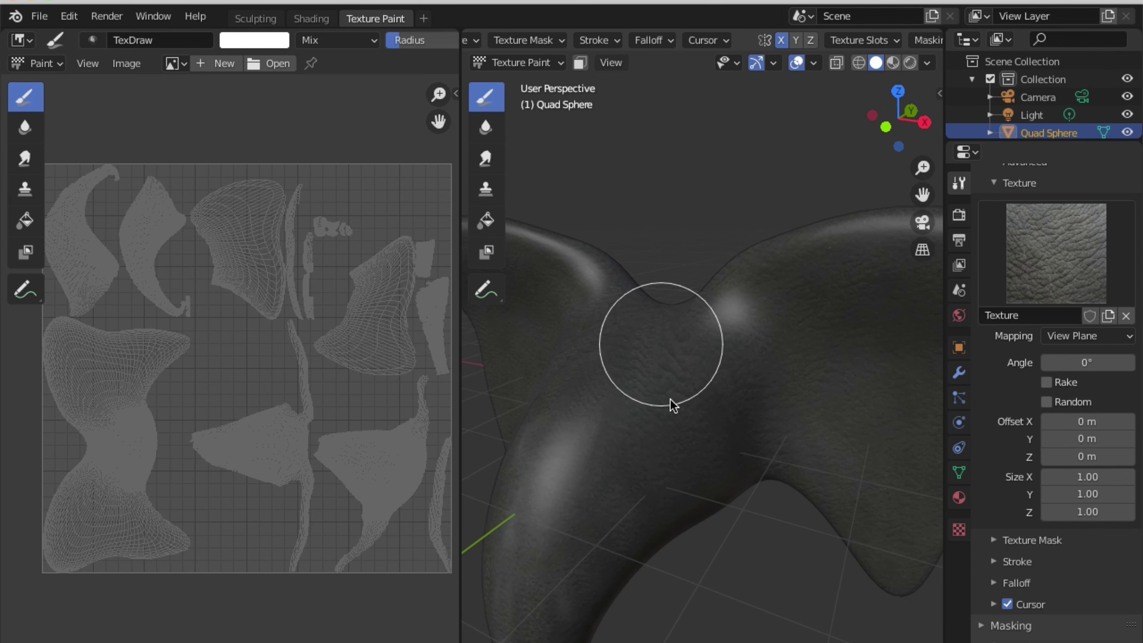
mouse_move(681, 408)
middle_down()
mouse_move(824, 324)
mouse_move(695, 360)
middle_up()
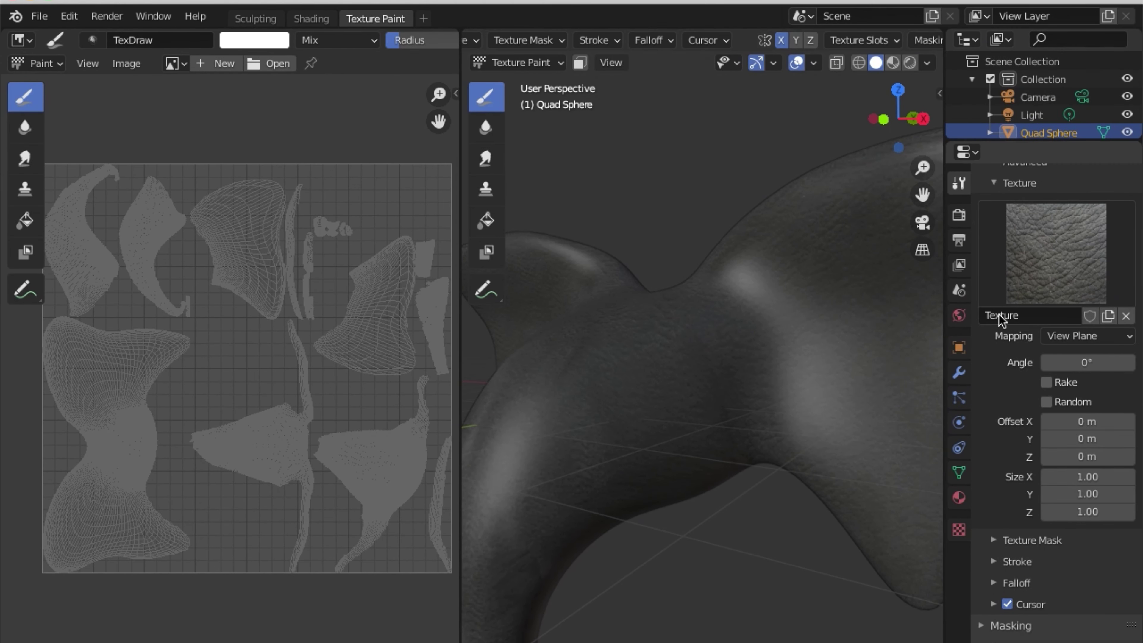
Set the brush colour to pink and tint the ear down toward its lower edge.
scroll(1007, 348, up, 15)
scroll(1008, 345, down, 5)
scroll(1062, 454, down, 3)
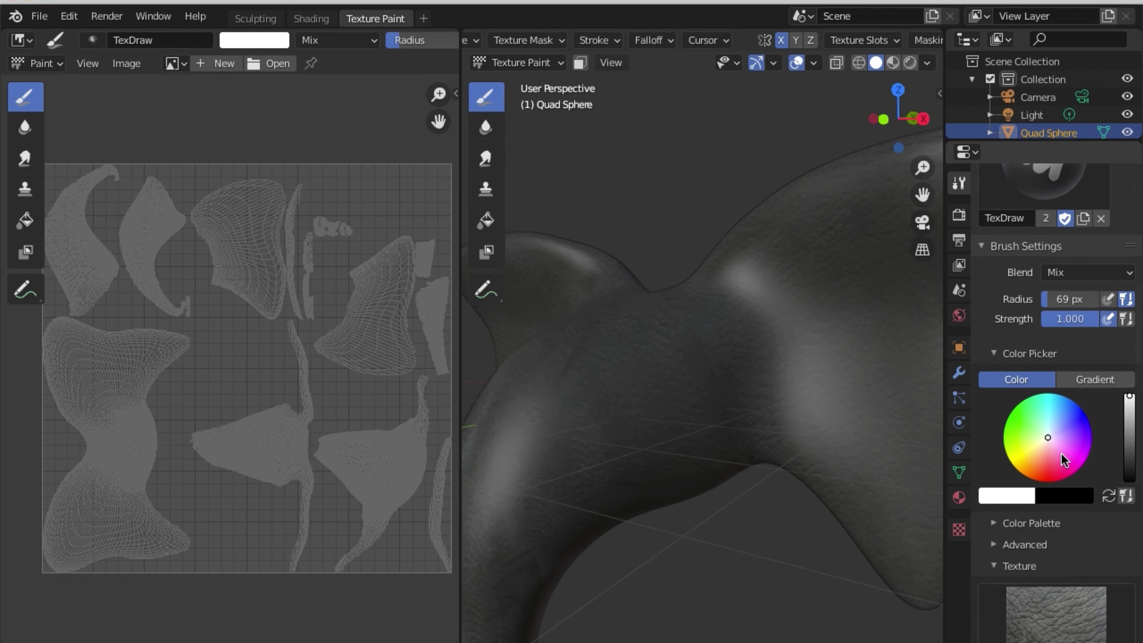
click(1053, 445)
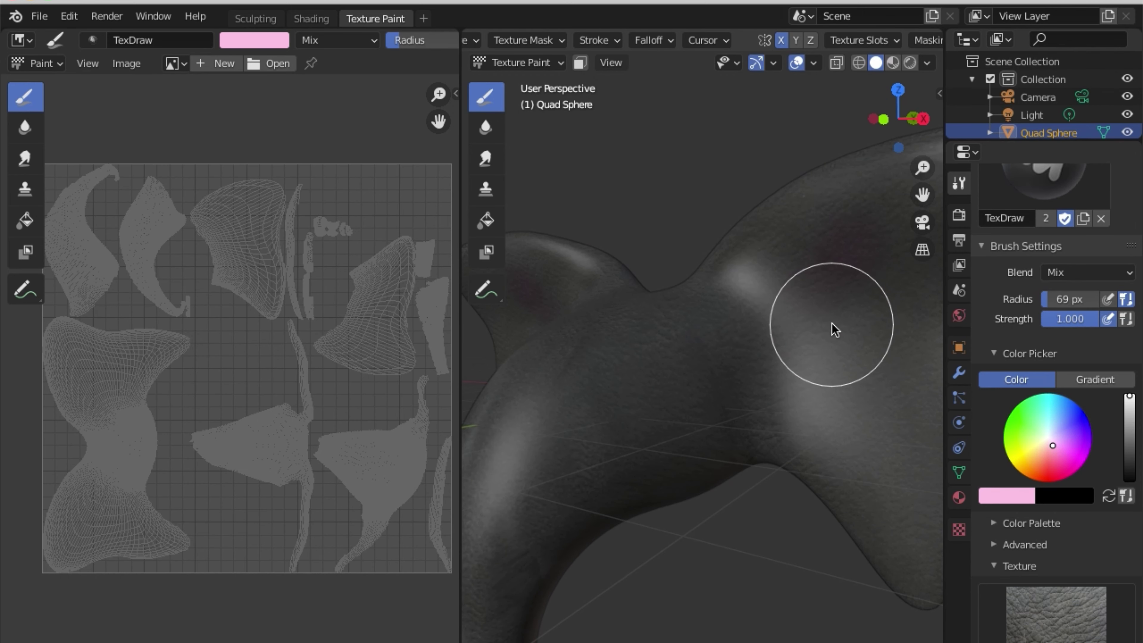
mouse_move(829, 326)
middle_down()
mouse_move(732, 327)
mouse_move(814, 272)
middle_up()
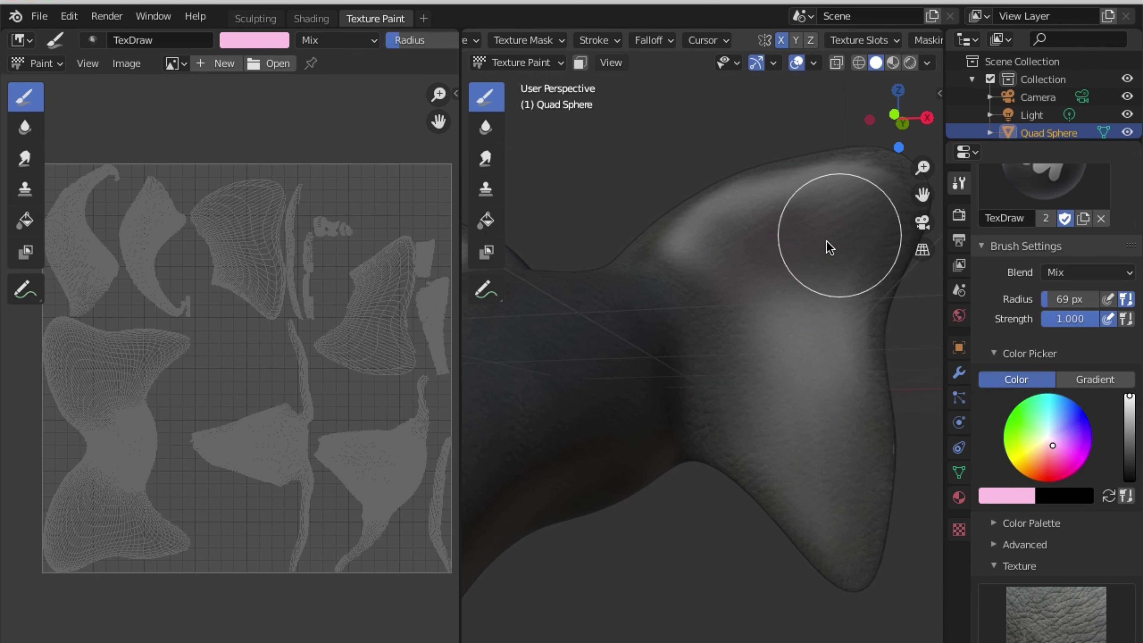
mouse_move(832, 254)
mouse_down()
mouse_move(758, 332)
mouse_move(809, 291)
mouse_move(722, 284)
mouse_move(820, 221)
mouse_move(740, 334)
mouse_move(755, 395)
mouse_up()
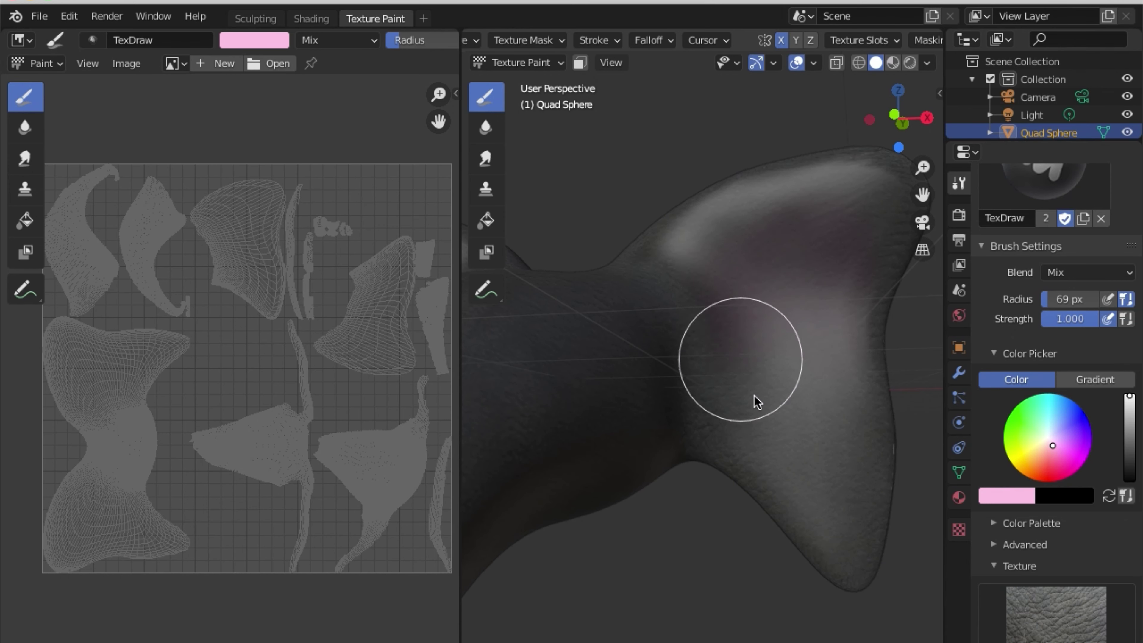
mouse_move(847, 462)
mouse_down()
mouse_move(843, 515)
mouse_move(791, 388)
mouse_up()
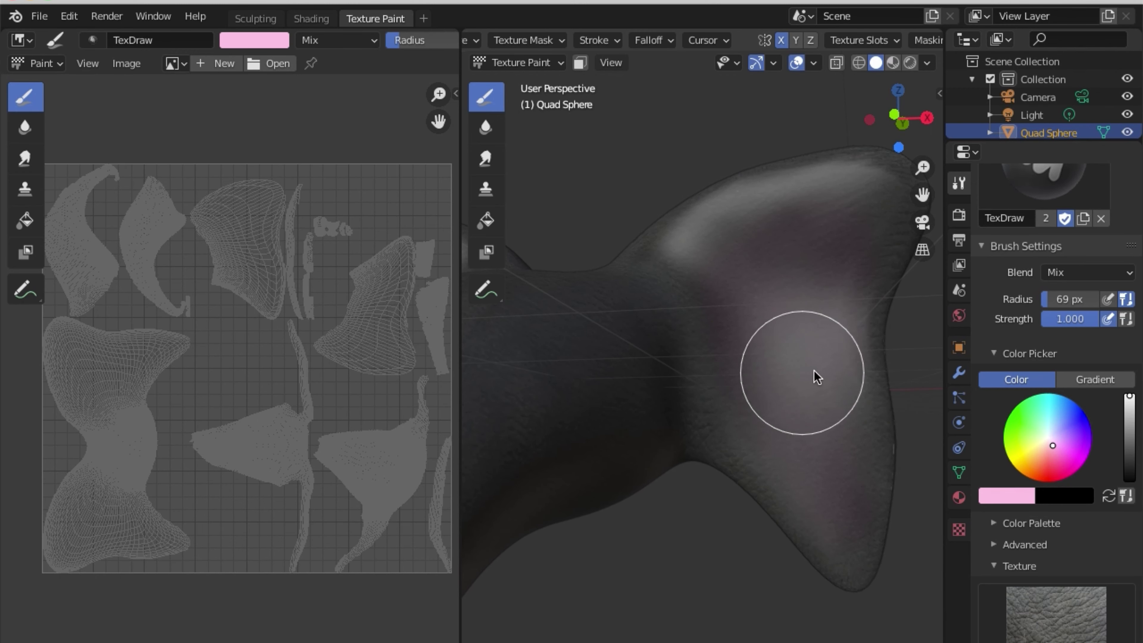
Dab pink onto the drooping trunk-like tip and tint across the middle.
mouse_move(672, 403)
middle_down()
mouse_move(773, 378)
mouse_move(771, 237)
mouse_move(712, 390)
middle_up()
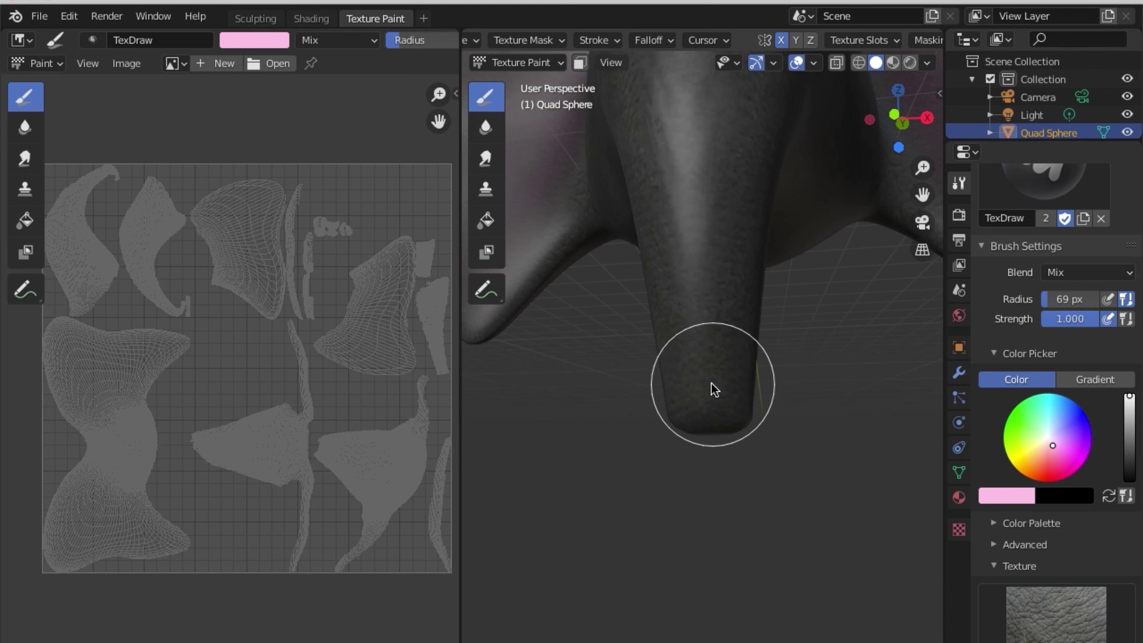
click(703, 350)
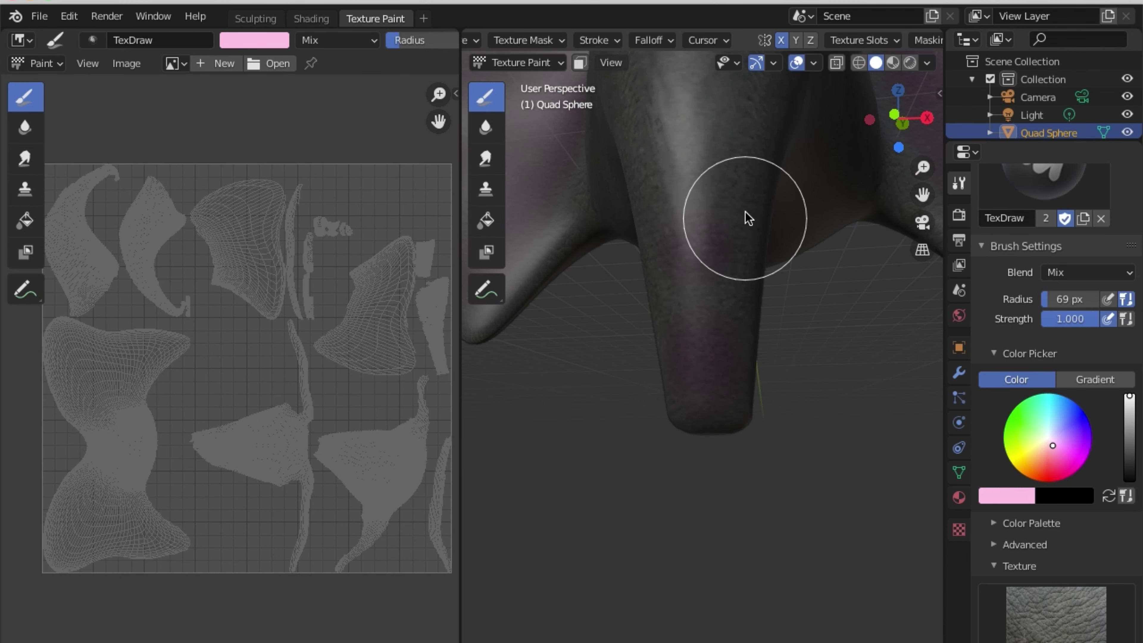
middle_drag(746, 217, 663, 459)
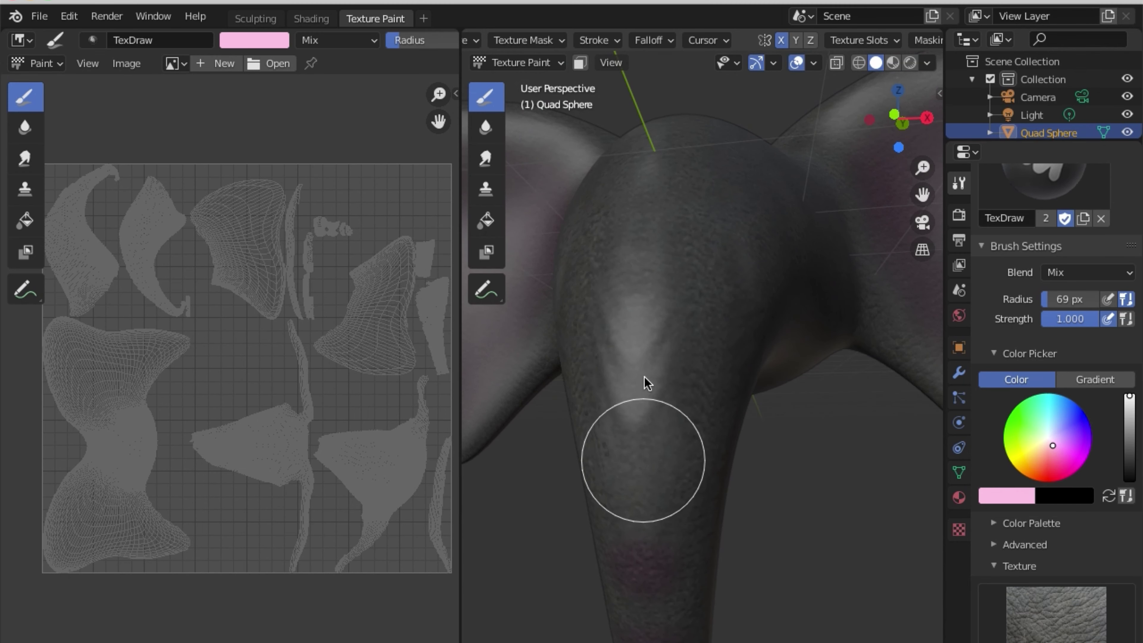
click(661, 248)
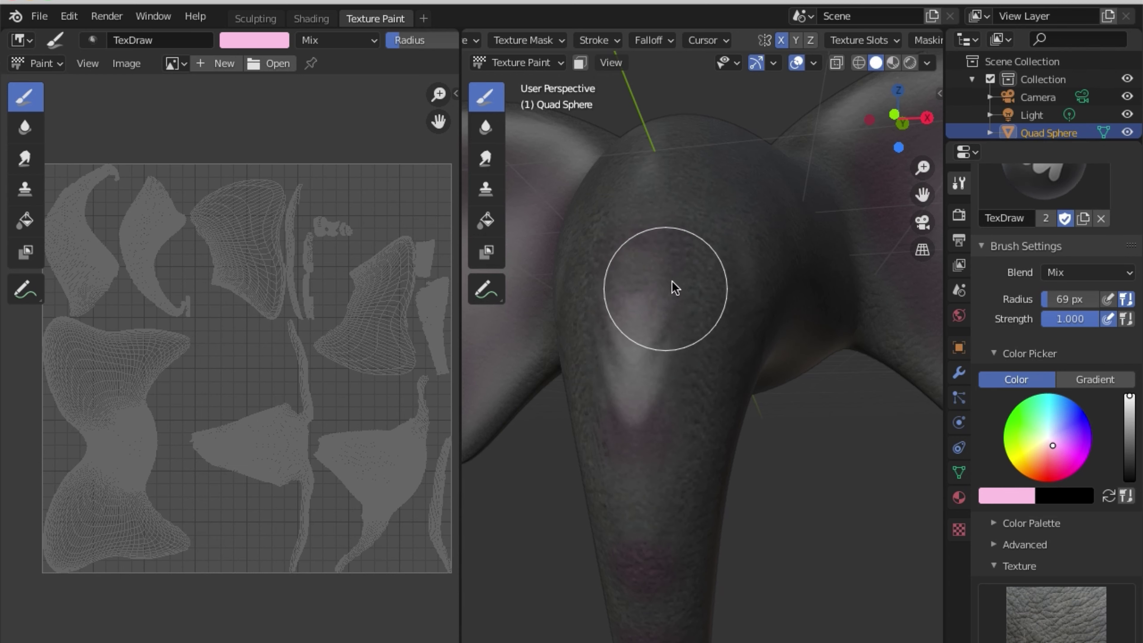
mouse_move(673, 282)
middle_down()
mouse_move(669, 332)
mouse_move(592, 510)
middle_up()
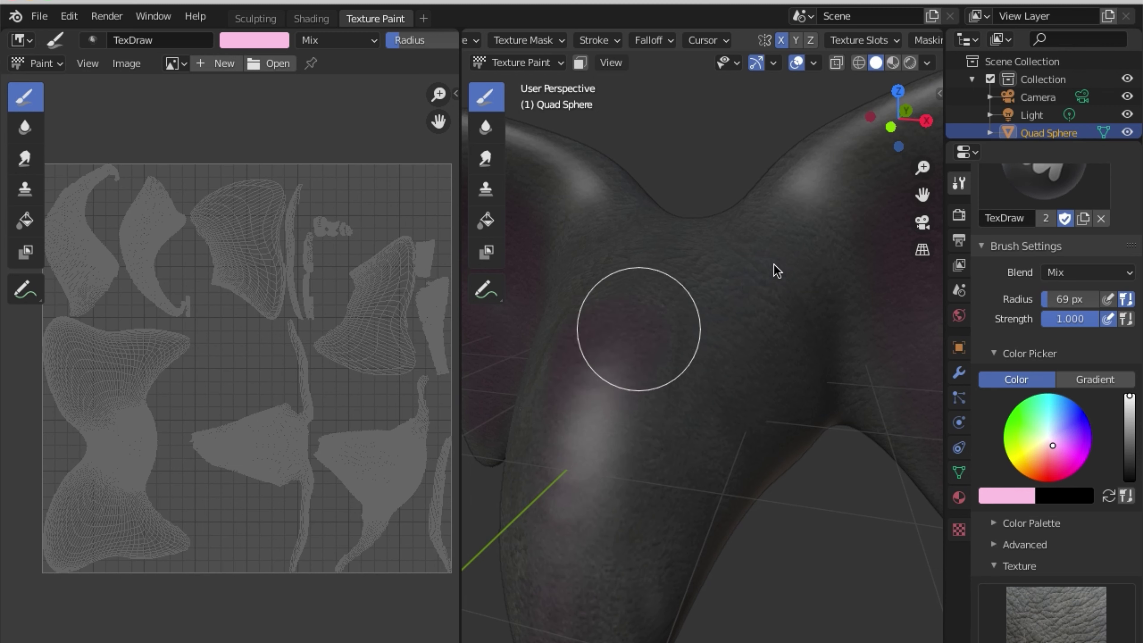
mouse_move(783, 268)
mouse_down()
mouse_move(778, 256)
mouse_move(689, 296)
mouse_move(656, 286)
mouse_move(747, 255)
mouse_move(696, 339)
mouse_move(683, 390)
mouse_up()
Orbit, pan and zoom around the mesh to inspect the pink tints.
mouse_move(649, 408)
middle_down()
mouse_move(622, 388)
mouse_move(595, 312)
middle_up()
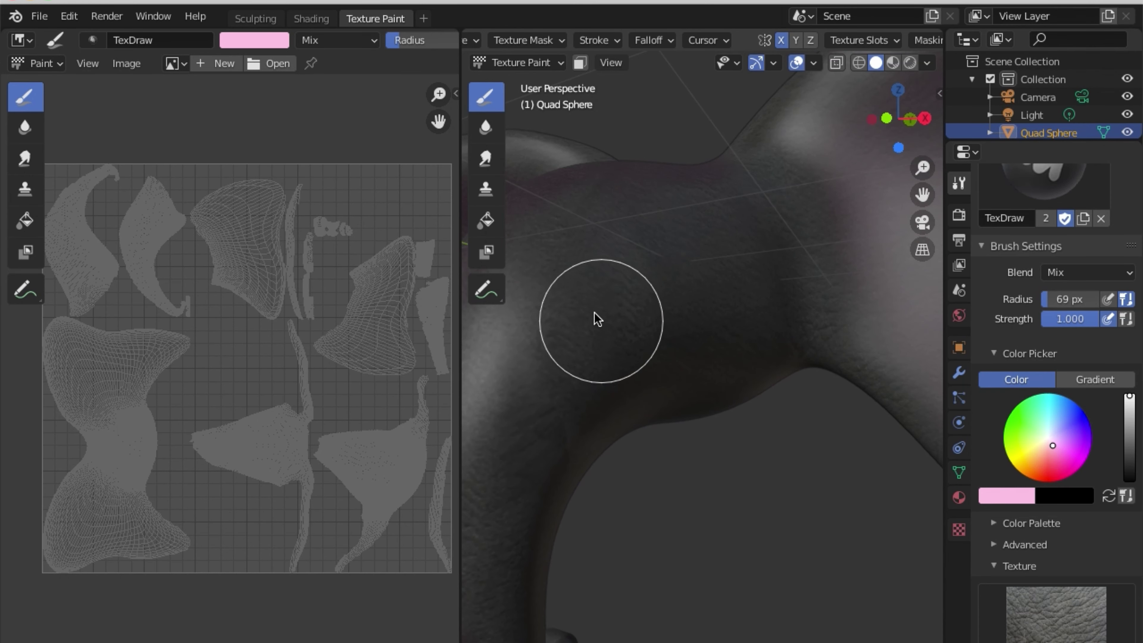
mouse_move(612, 401)
shift+middle_down()
mouse_move(702, 362)
mouse_move(707, 332)
shift+middle_up()
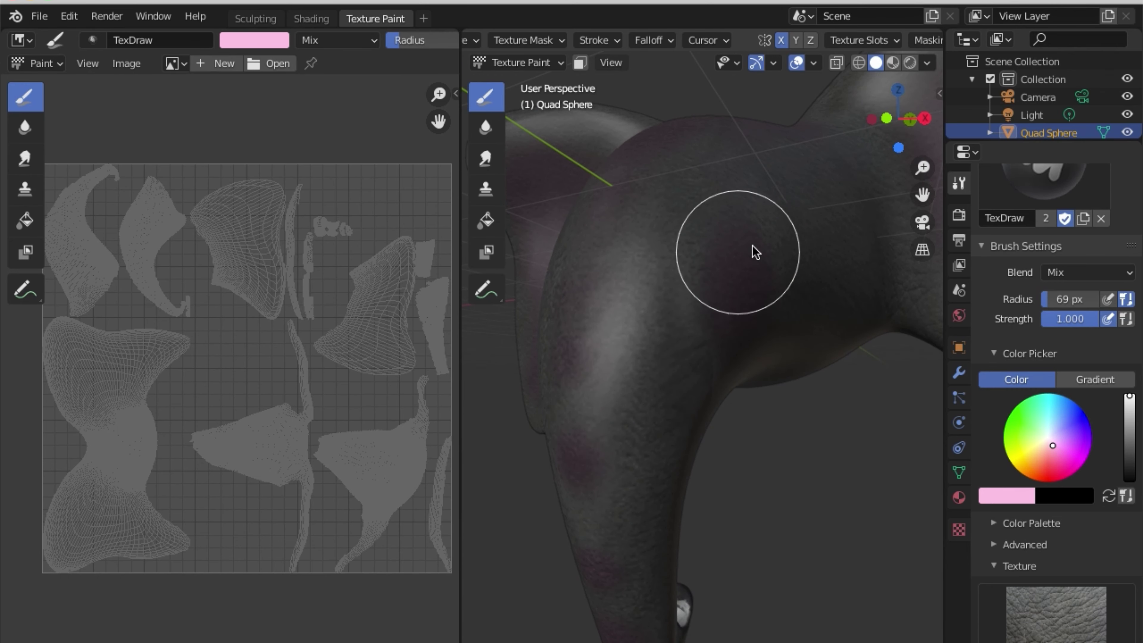
mouse_move(719, 217)
middle_down()
mouse_move(658, 276)
mouse_move(696, 294)
mouse_move(679, 329)
middle_up()
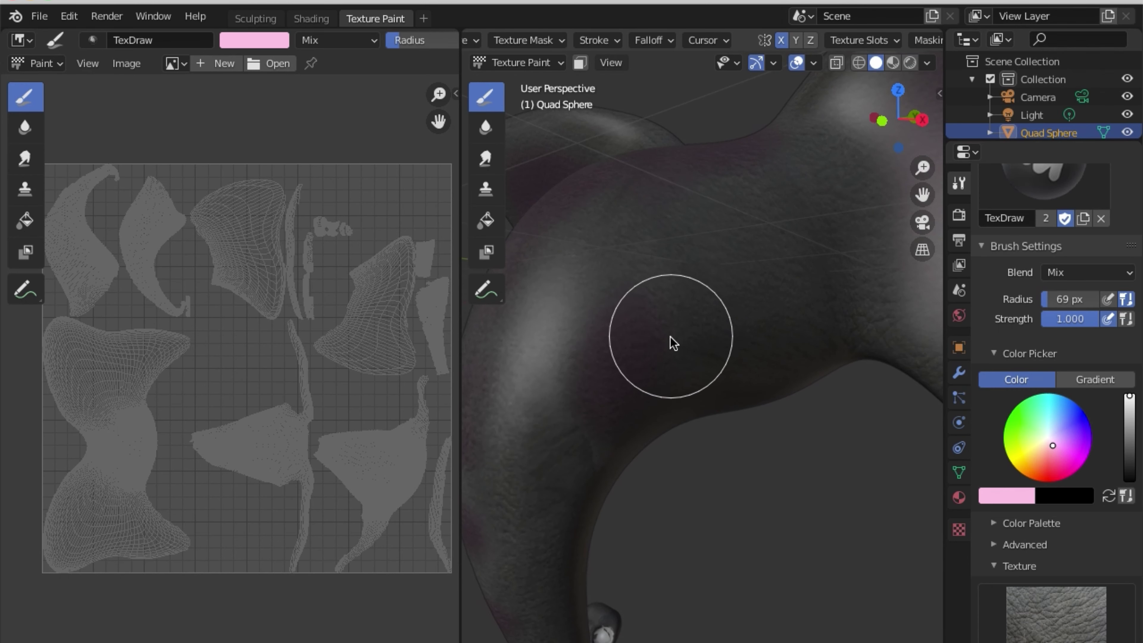
mouse_move(664, 391)
middle_down()
mouse_move(792, 344)
mouse_move(801, 388)
mouse_move(683, 401)
mouse_move(661, 360)
middle_up()
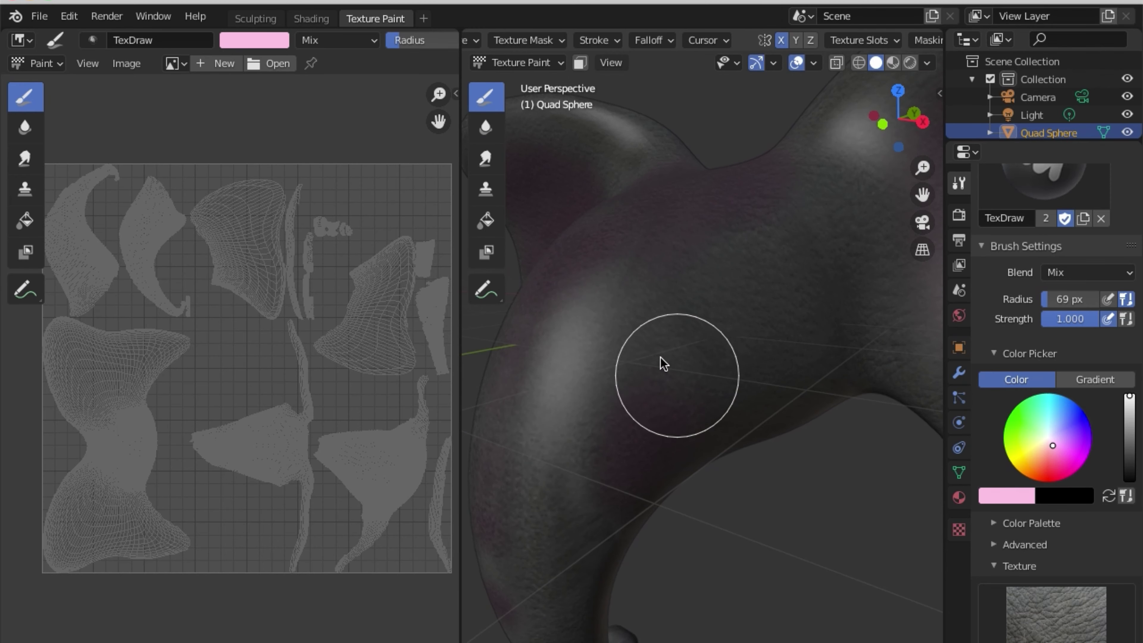
mouse_move(678, 299)
middle_down()
mouse_move(748, 344)
mouse_move(696, 307)
mouse_move(819, 350)
mouse_move(829, 388)
mouse_move(689, 335)
mouse_move(705, 320)
mouse_move(727, 319)
mouse_move(711, 331)
mouse_move(811, 319)
mouse_move(656, 322)
mouse_move(697, 307)
mouse_move(755, 367)
middle_up()
scroll(742, 344, down, 3)
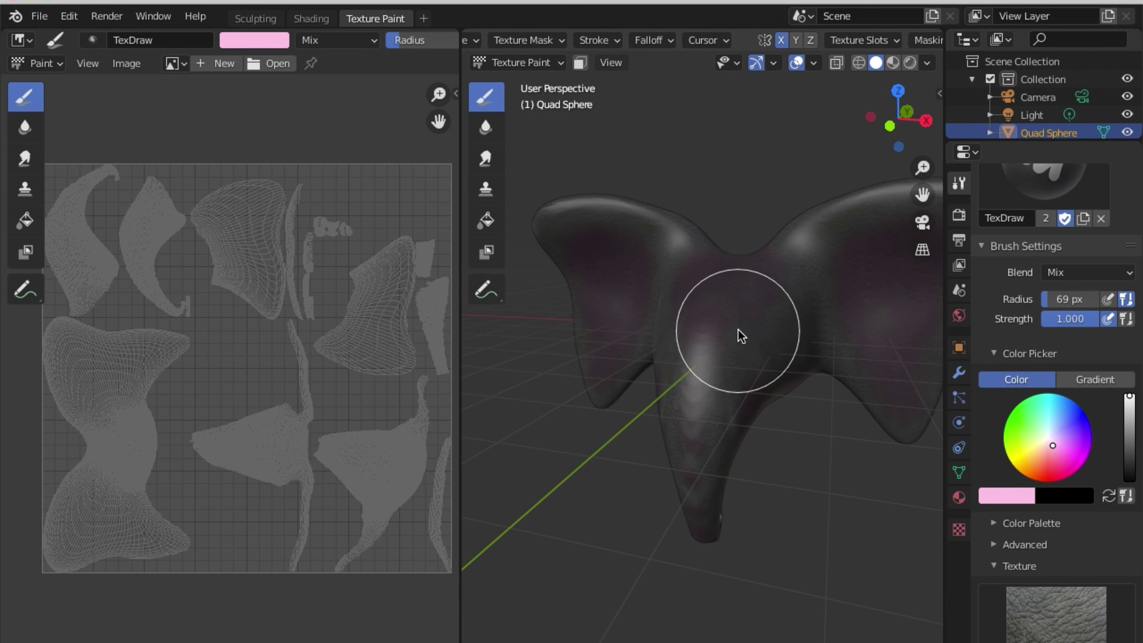
mouse_move(772, 317)
middle_down()
mouse_move(722, 327)
mouse_move(663, 396)
mouse_move(755, 360)
mouse_move(735, 324)
mouse_move(778, 324)
mouse_move(829, 302)
mouse_move(694, 312)
mouse_move(692, 296)
mouse_move(767, 293)
mouse_move(766, 321)
mouse_move(712, 342)
middle_up()
scroll(699, 335, up, 4)
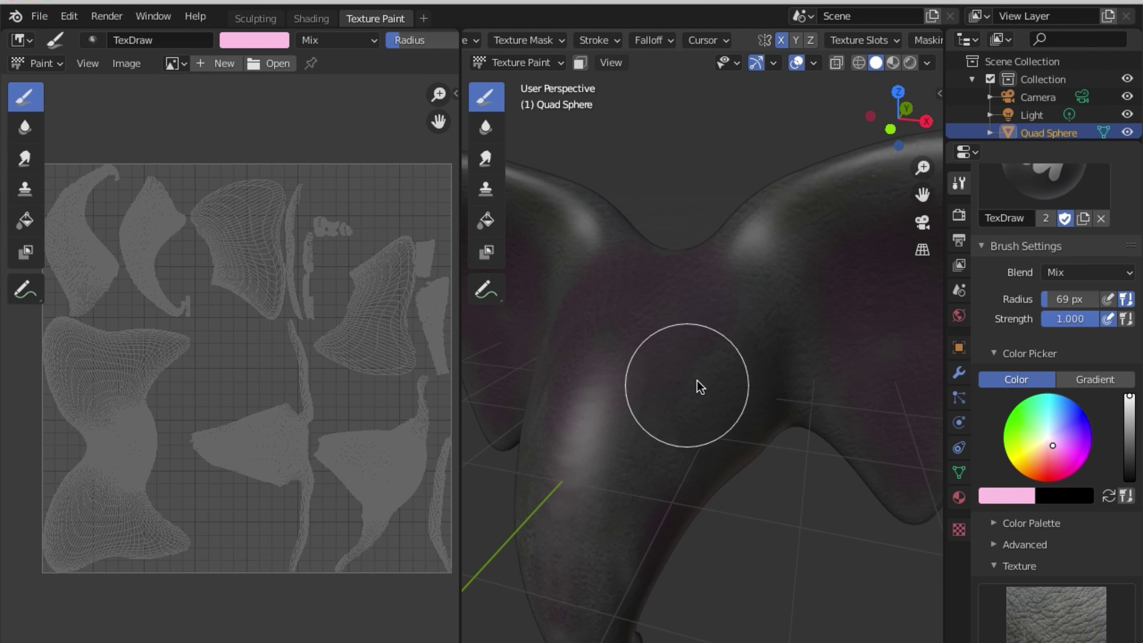
mouse_move(709, 340)
middle_down()
mouse_move(706, 270)
mouse_move(676, 340)
mouse_move(729, 441)
mouse_move(803, 332)
mouse_move(761, 283)
mouse_move(717, 299)
mouse_move(715, 340)
middle_up()
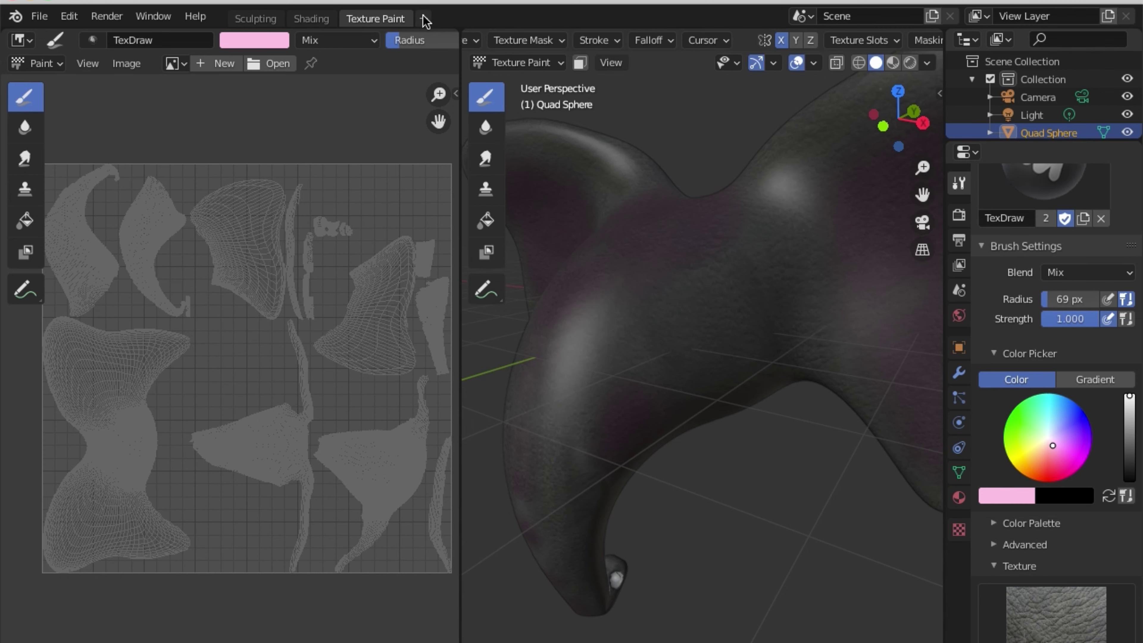
Cycle the Quad Sphere through Edit Mode and Object Mode, then return to the Texture Paint workspace.
click(542, 63)
click(523, 104)
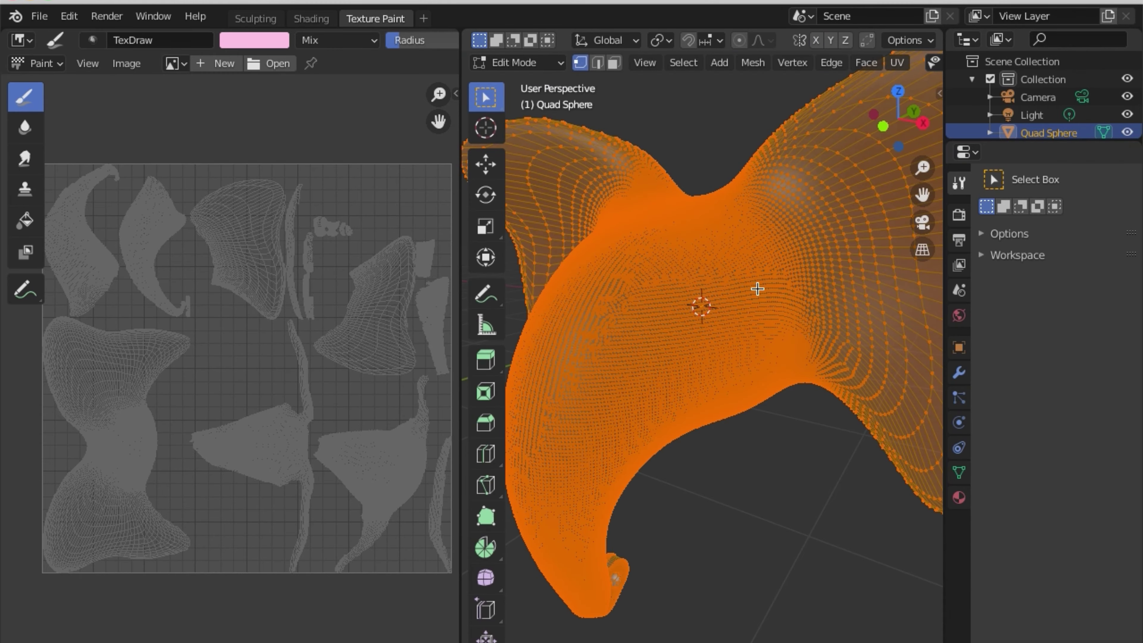
mouse_move(727, 309)
middle_down()
mouse_move(810, 196)
mouse_move(684, 306)
mouse_move(740, 314)
mouse_move(719, 272)
middle_up()
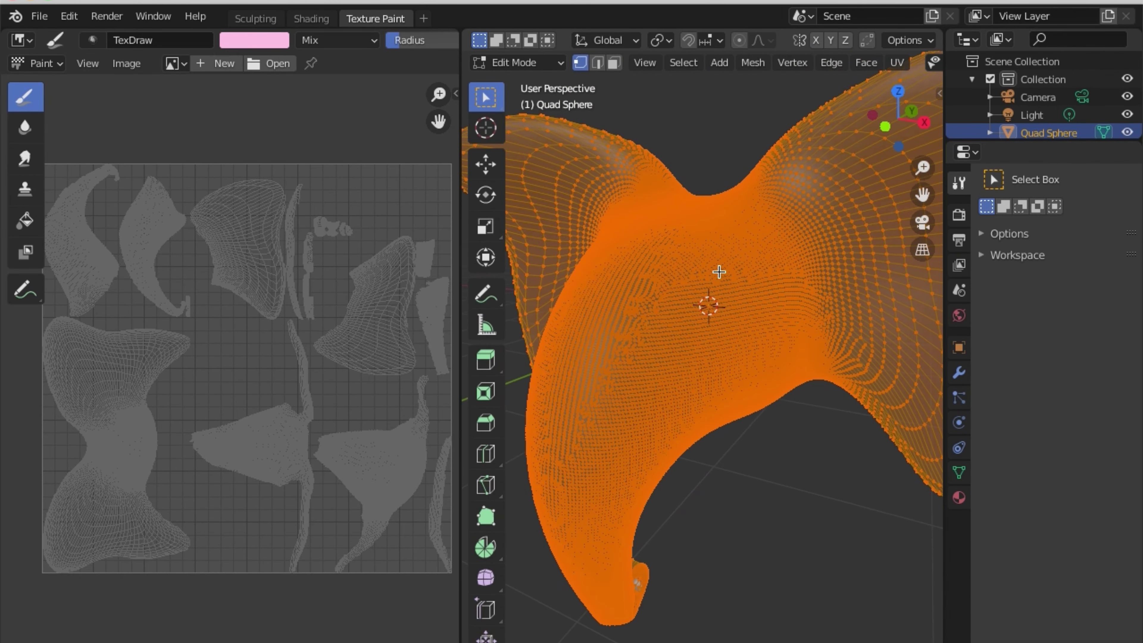
click(533, 63)
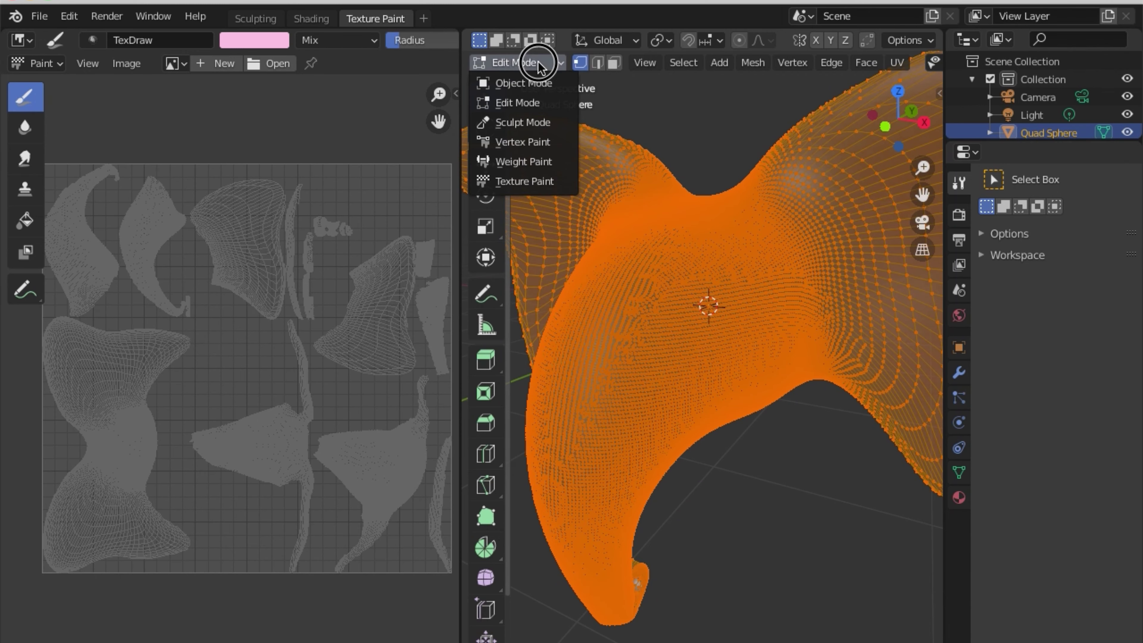
click(524, 85)
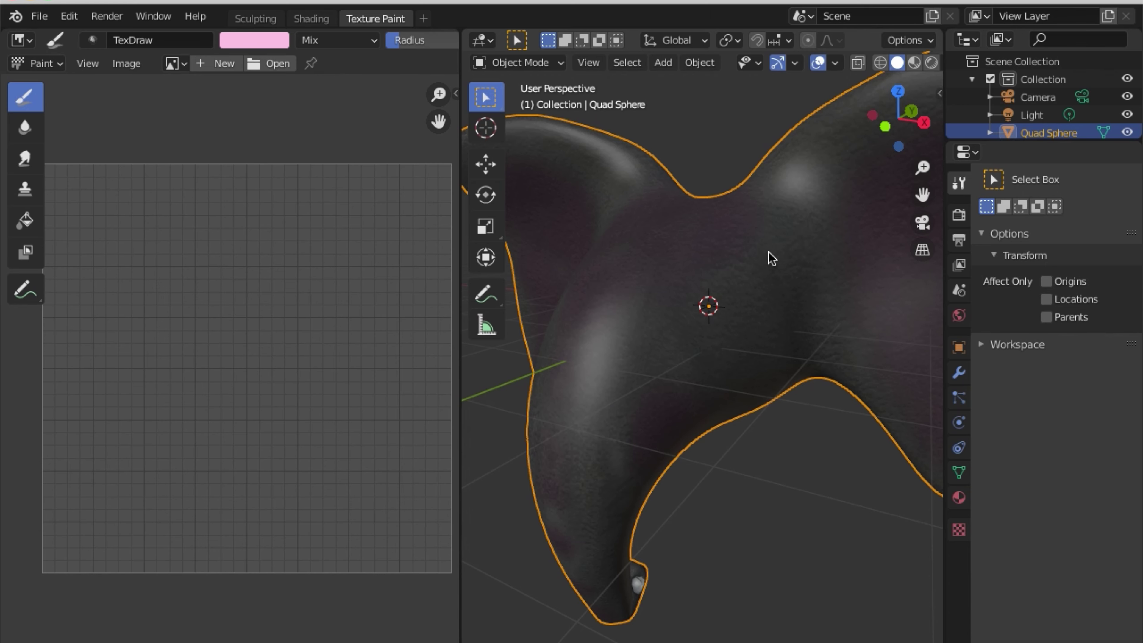
click(256, 18)
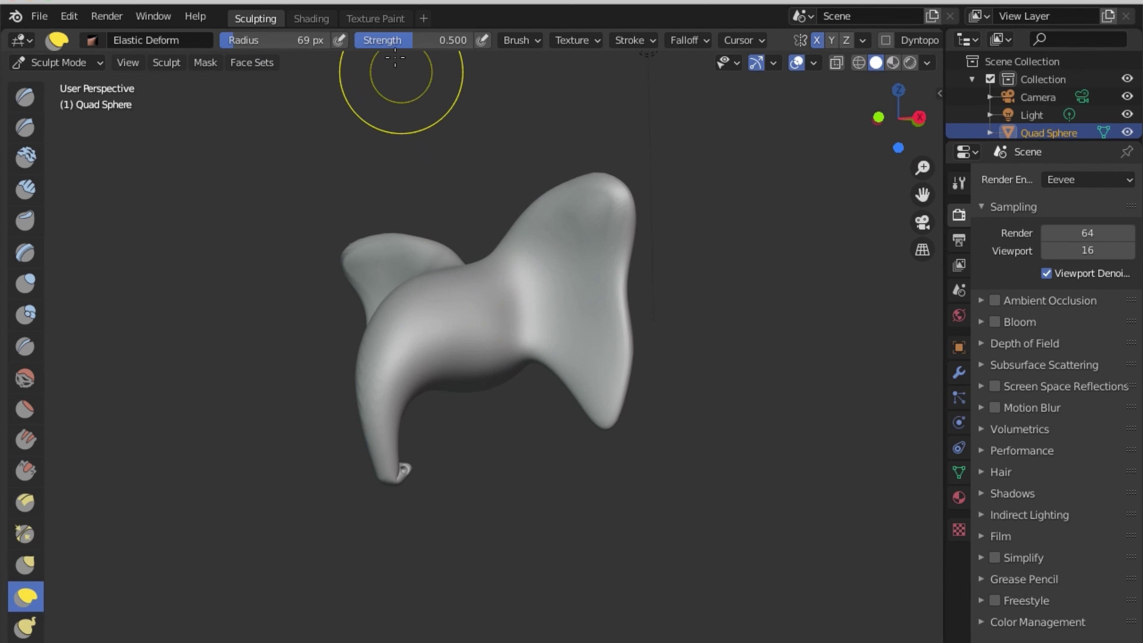
click(385, 14)
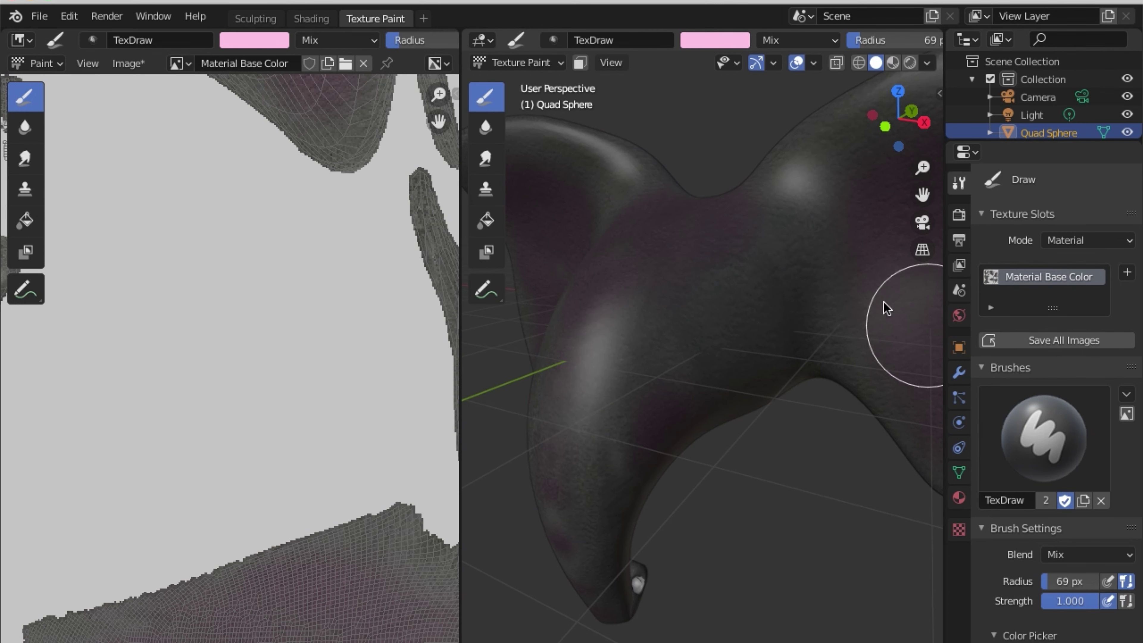
Switch to Object Mode and add a Decimate modifier to the Quad Sphere.
click(505, 59)
click(506, 80)
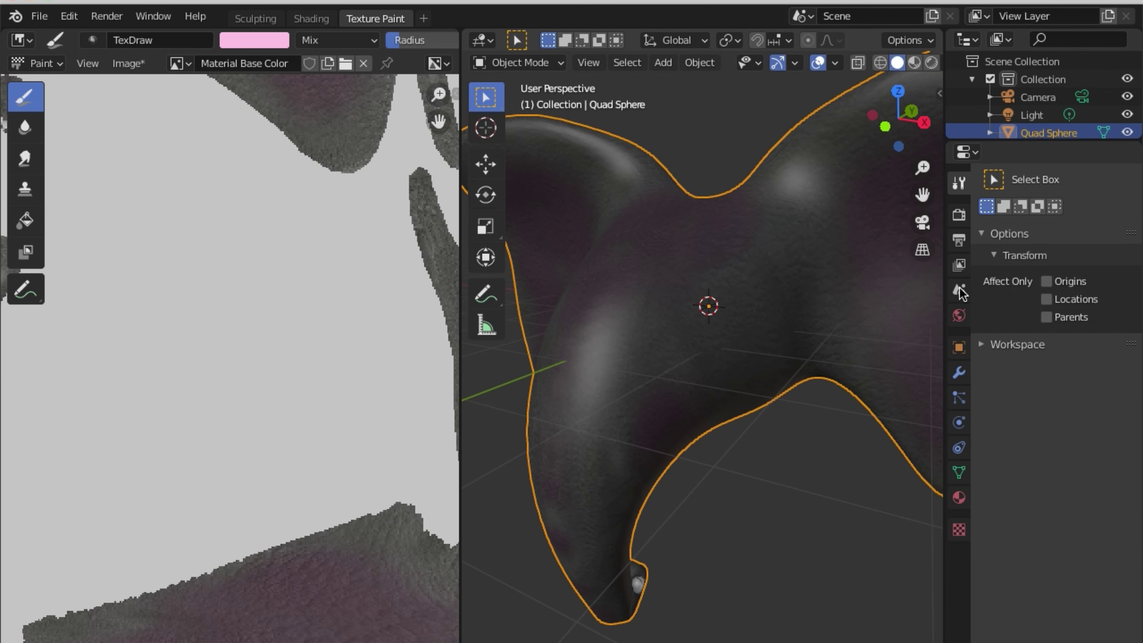
click(960, 378)
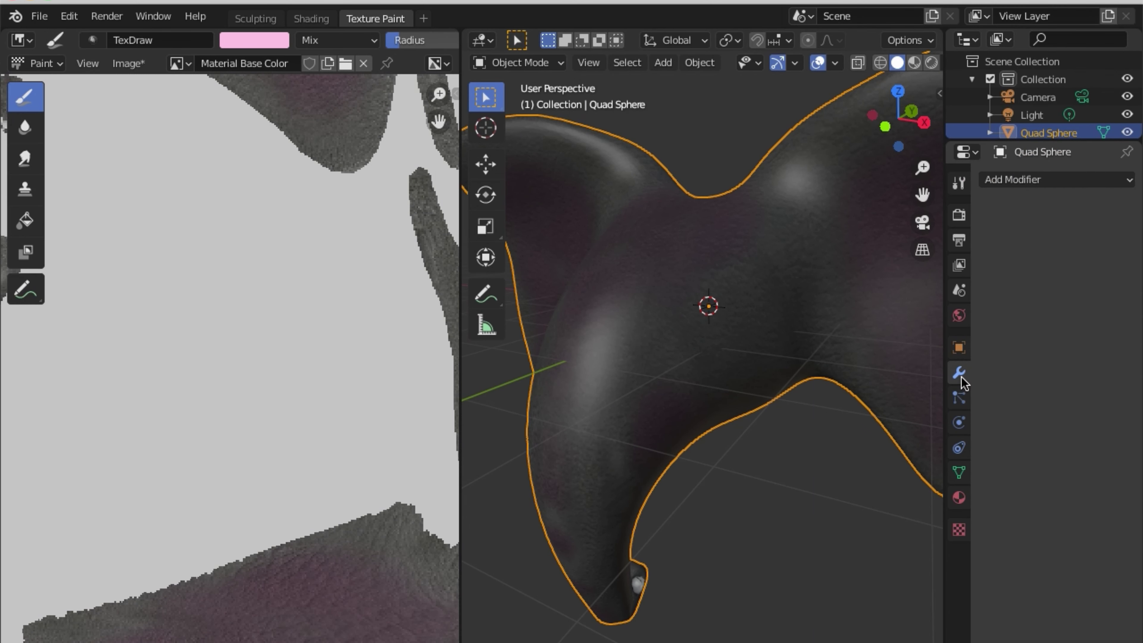
click(1015, 180)
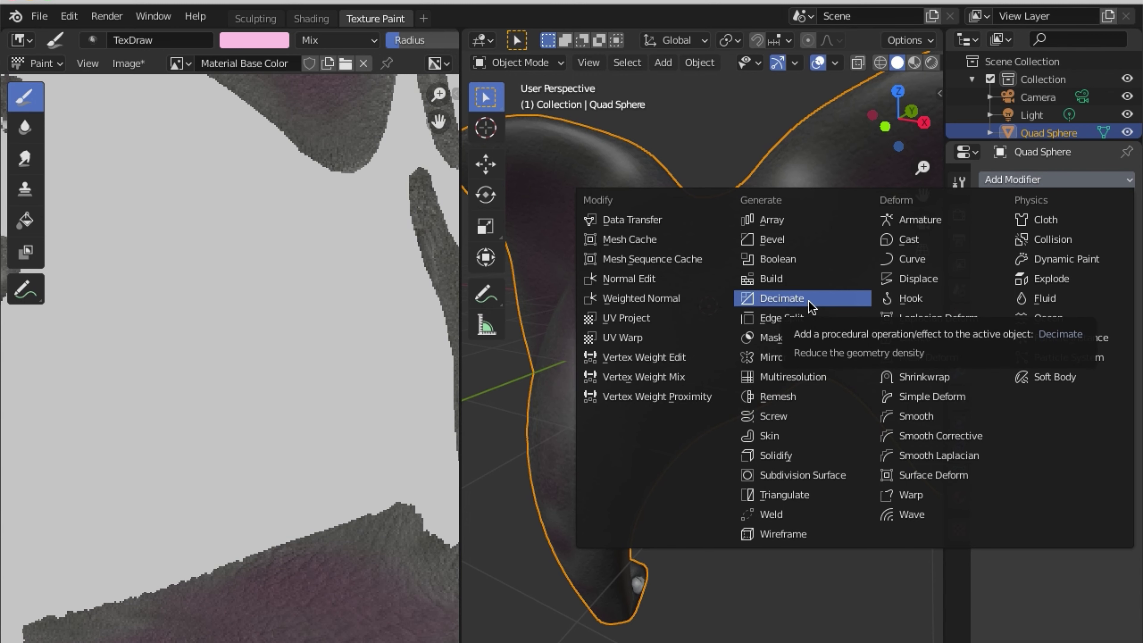
click(797, 303)
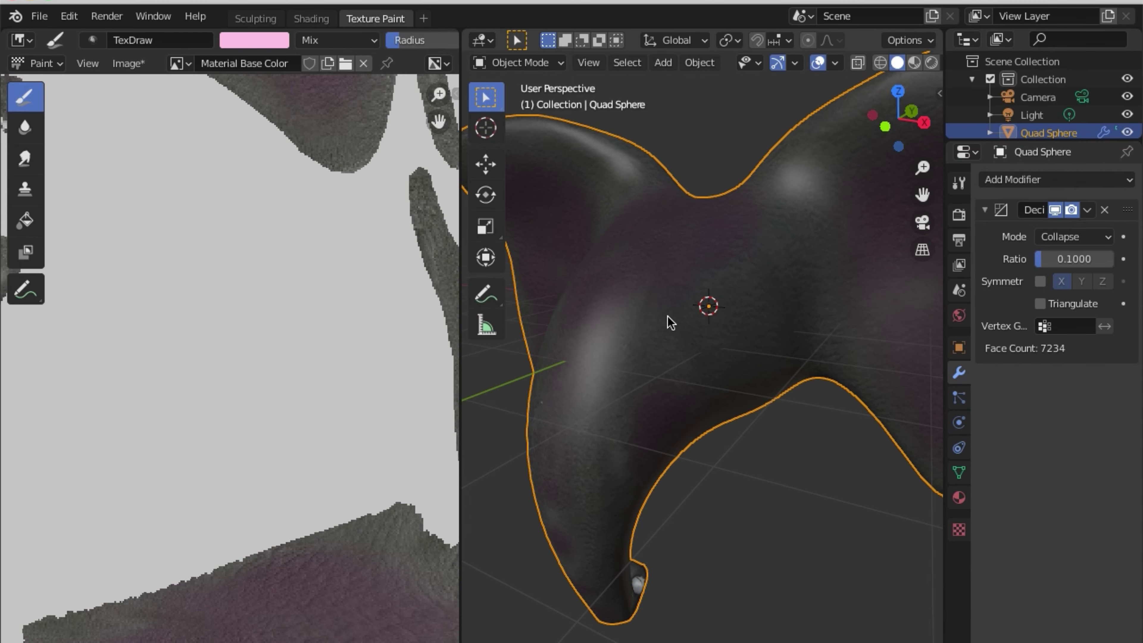
Inspect the decimated mesh, apply the Decimate at ratio 0.1 (7234 faces), and enter Edit Mode.
scroll(684, 339, up, 3)
scroll(664, 344, up, 2)
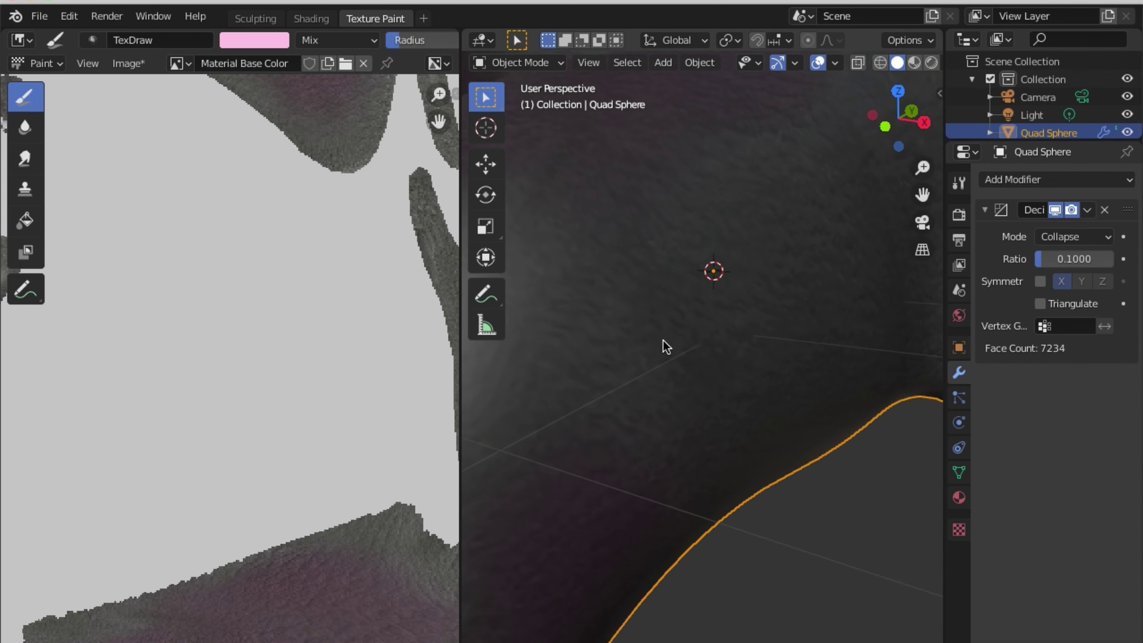
mouse_move(664, 345)
middle_down()
mouse_move(671, 361)
mouse_move(734, 360)
mouse_move(702, 362)
mouse_move(704, 342)
mouse_move(717, 346)
middle_up()
mouse_move(739, 339)
middle_down()
mouse_move(721, 344)
mouse_move(760, 324)
mouse_move(726, 334)
mouse_move(701, 393)
middle_up()
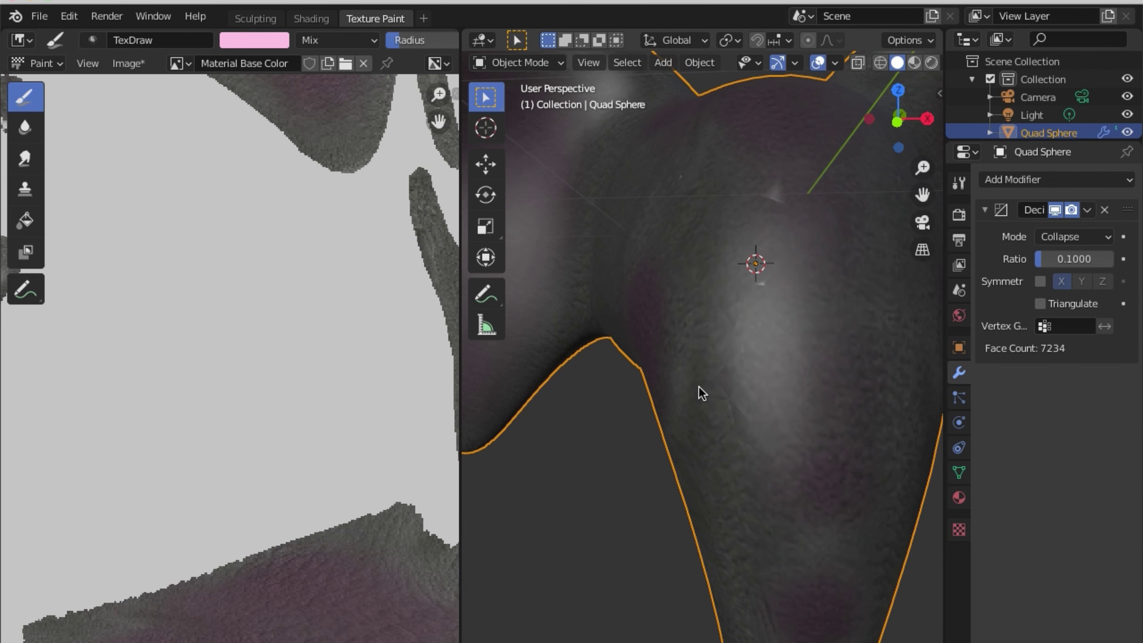
mouse_move(755, 322)
middle_down()
mouse_move(696, 335)
mouse_move(800, 321)
mouse_move(850, 375)
mouse_move(671, 383)
mouse_move(681, 361)
middle_up()
scroll(681, 361, up, 2)
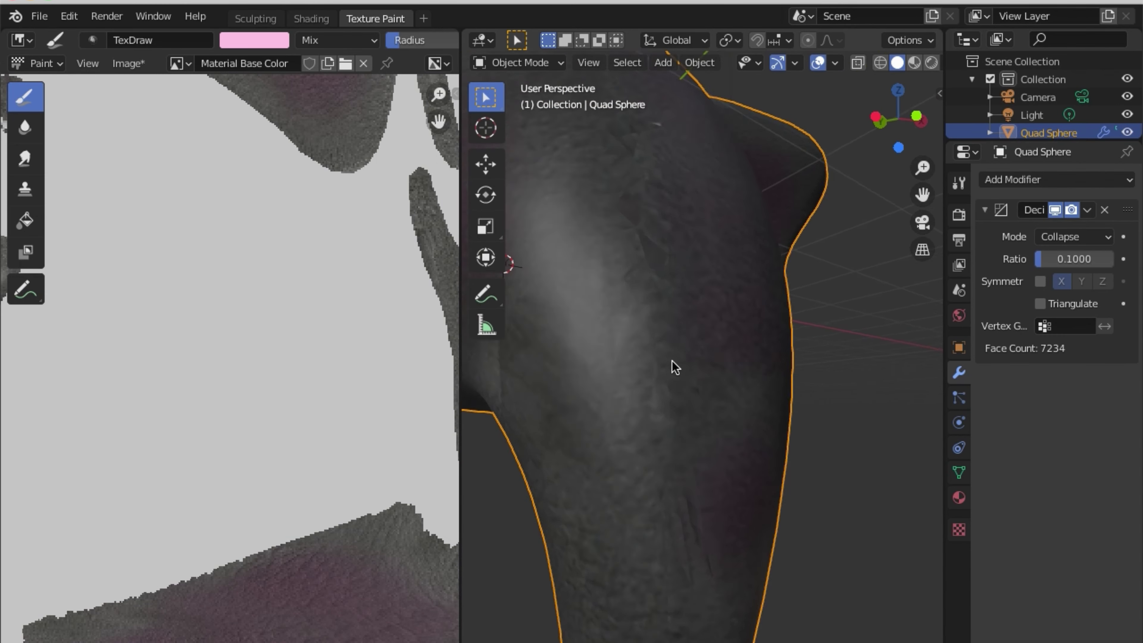
scroll(672, 361, up, 2)
scroll(703, 362, up, 1)
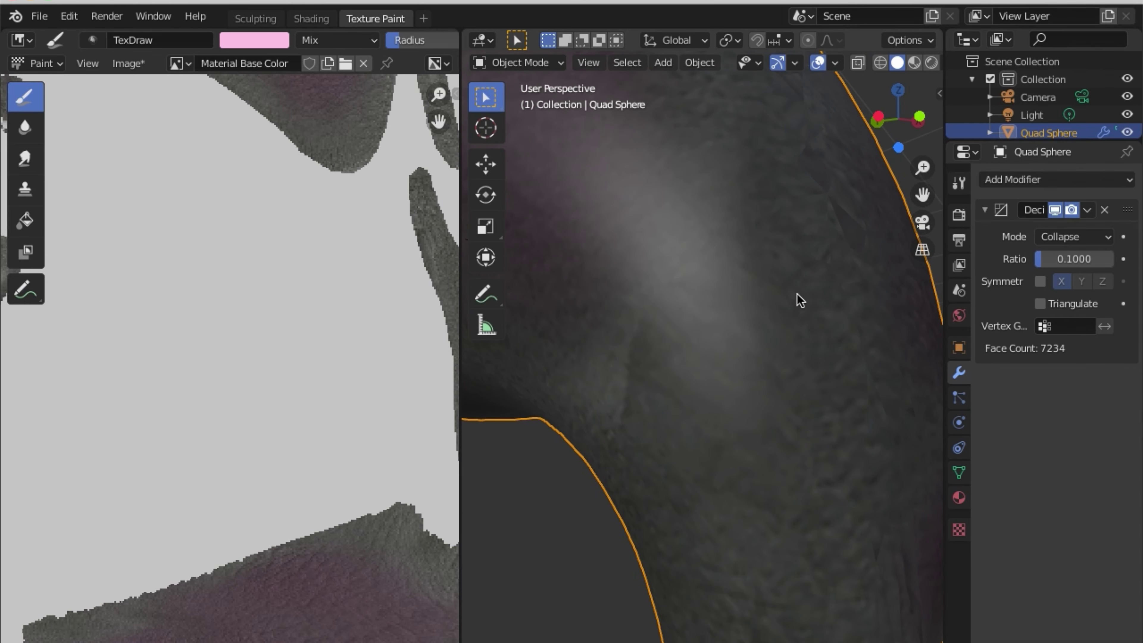
scroll(798, 294, down, 4)
mouse_move(786, 300)
middle_down()
mouse_move(652, 360)
mouse_move(767, 369)
mouse_move(739, 362)
mouse_move(741, 314)
middle_up()
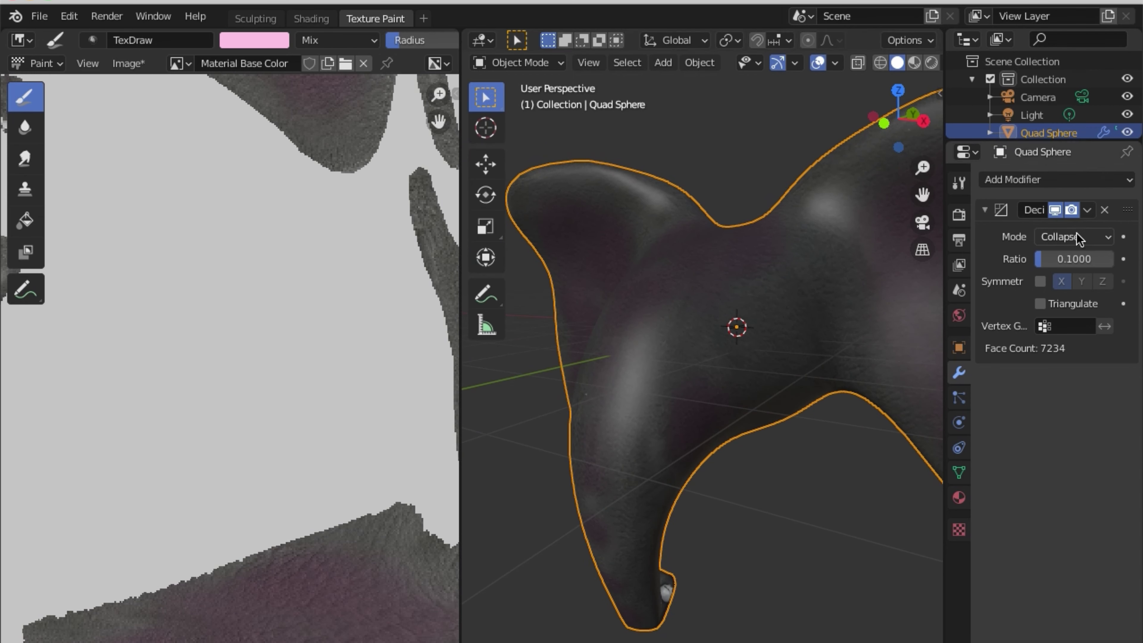
click(1088, 211)
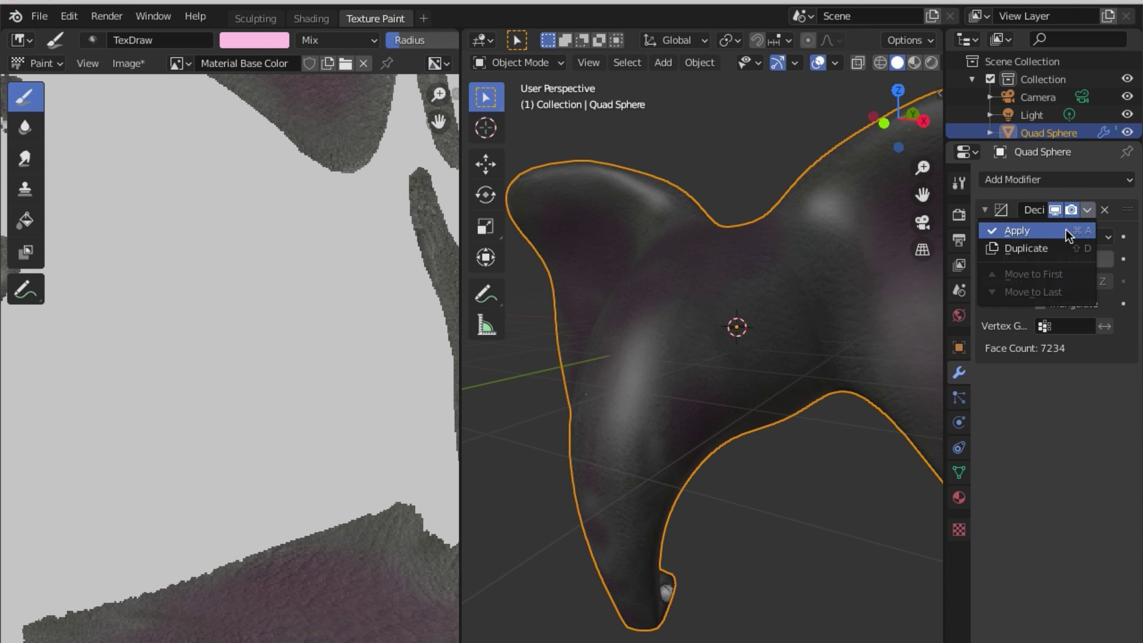
click(1033, 236)
key(Tab)
Return to Object Mode and add a second Decimate modifier with ratio 0.8.
mouse_move(765, 324)
middle_down()
mouse_move(842, 343)
mouse_move(793, 349)
mouse_move(775, 294)
middle_up()
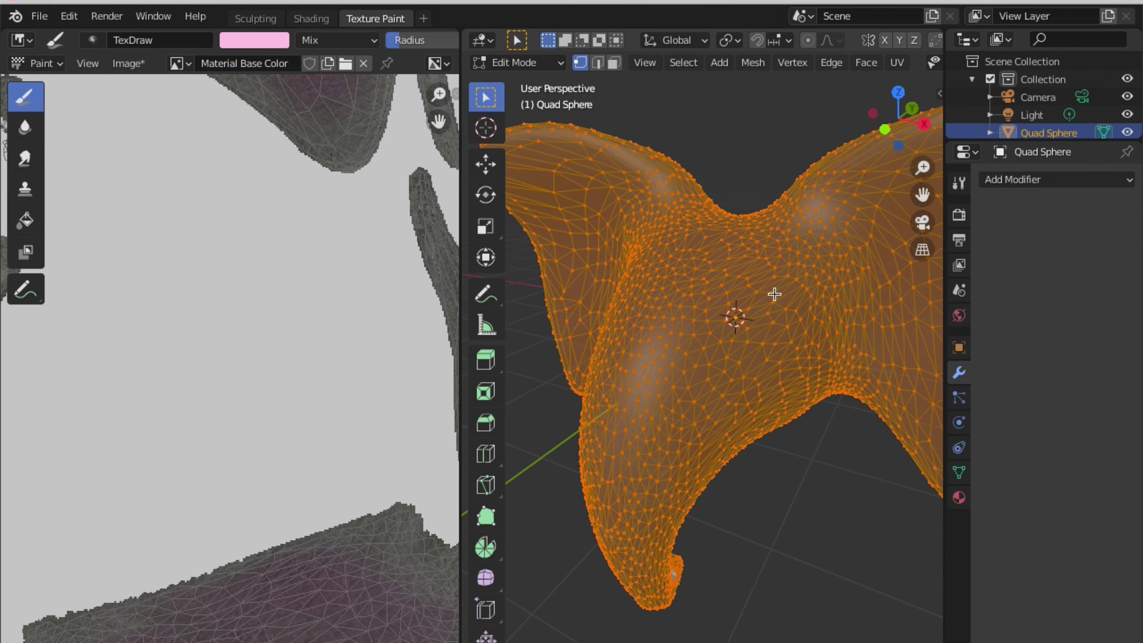
click(518, 62)
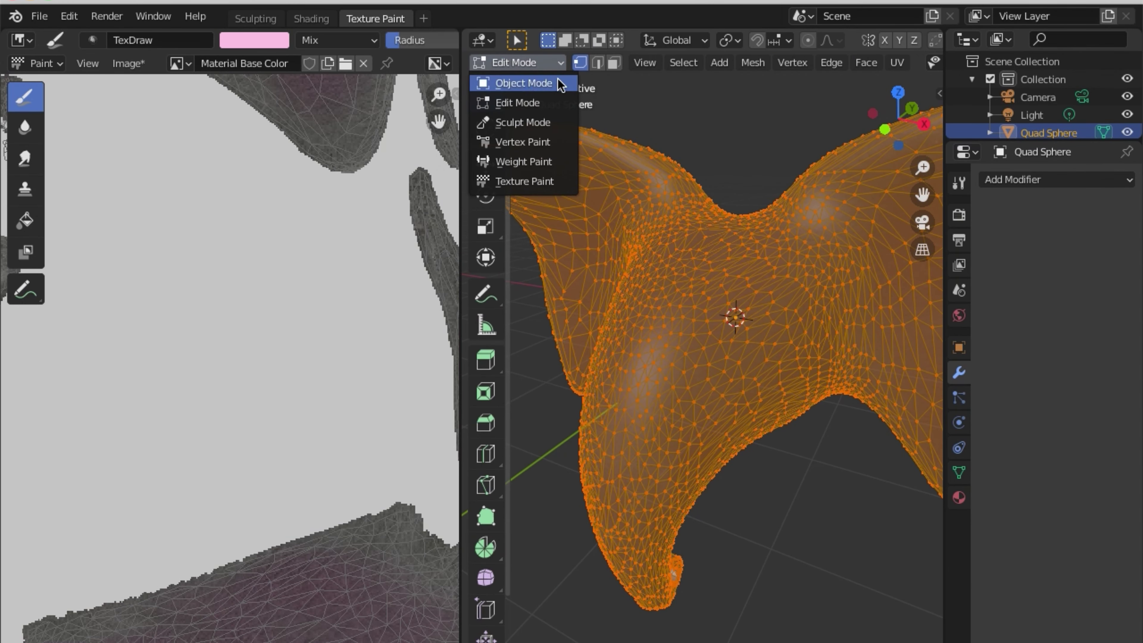
click(1029, 180)
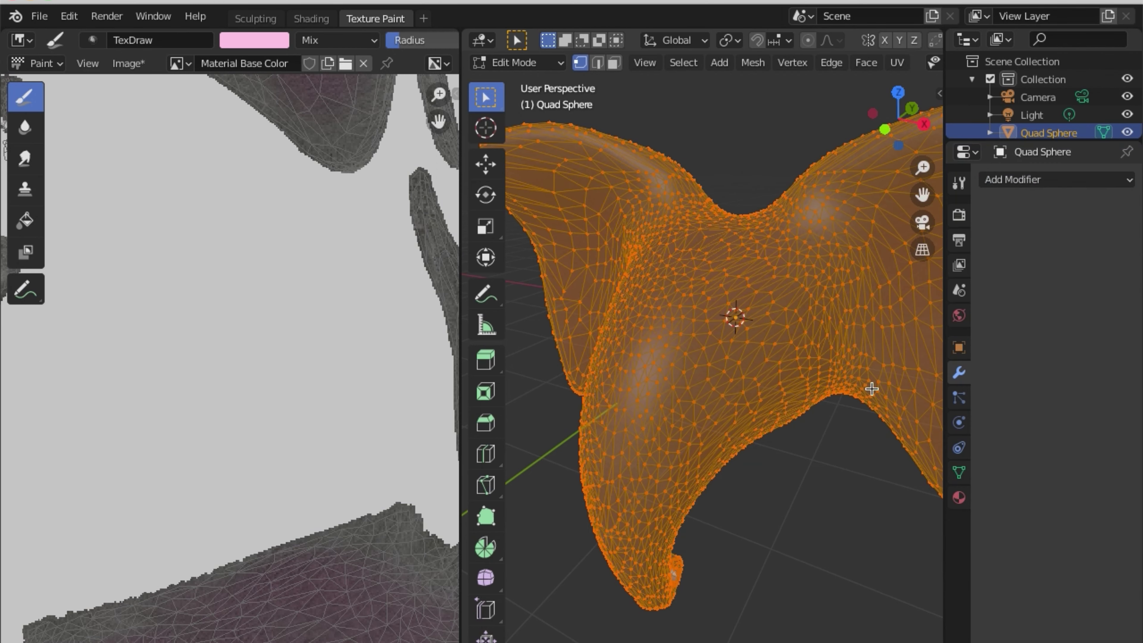
click(514, 63)
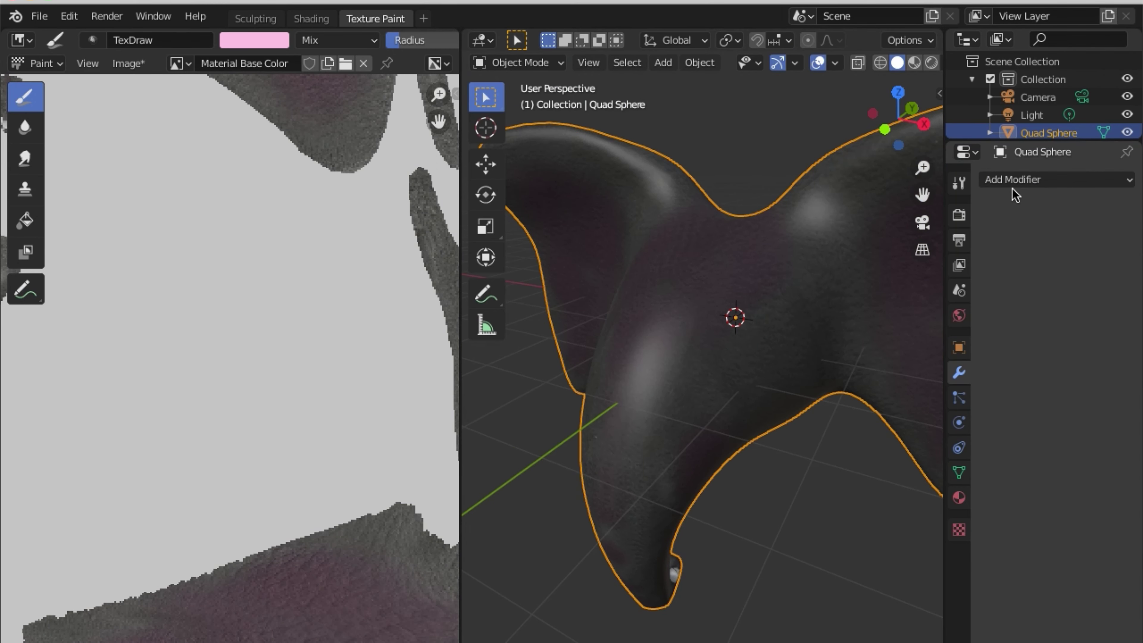
click(1013, 180)
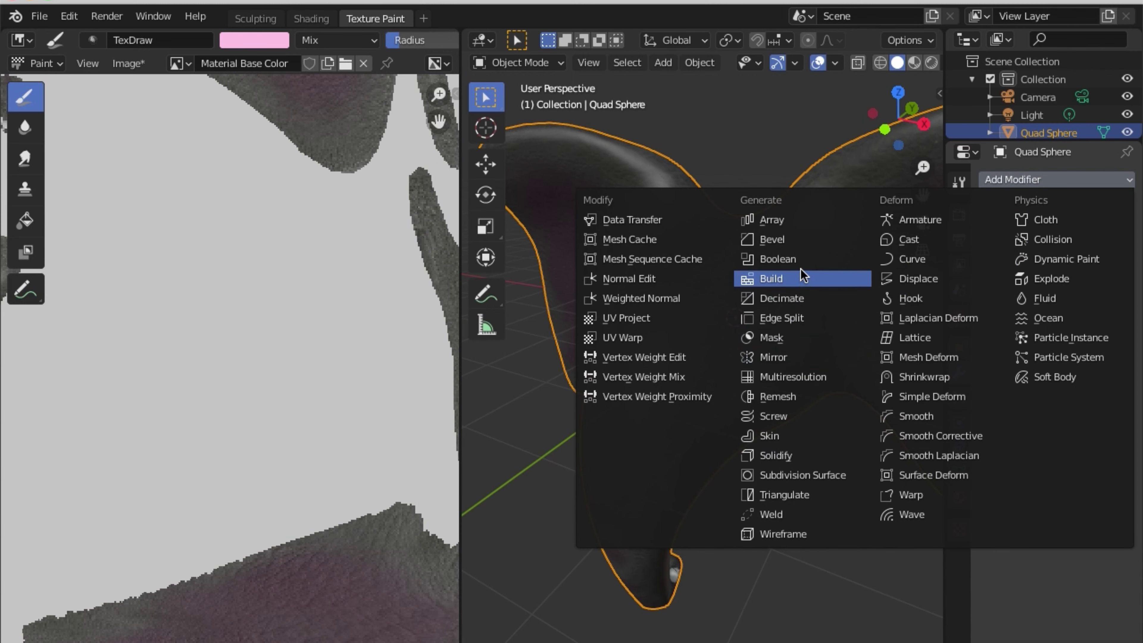
click(792, 298)
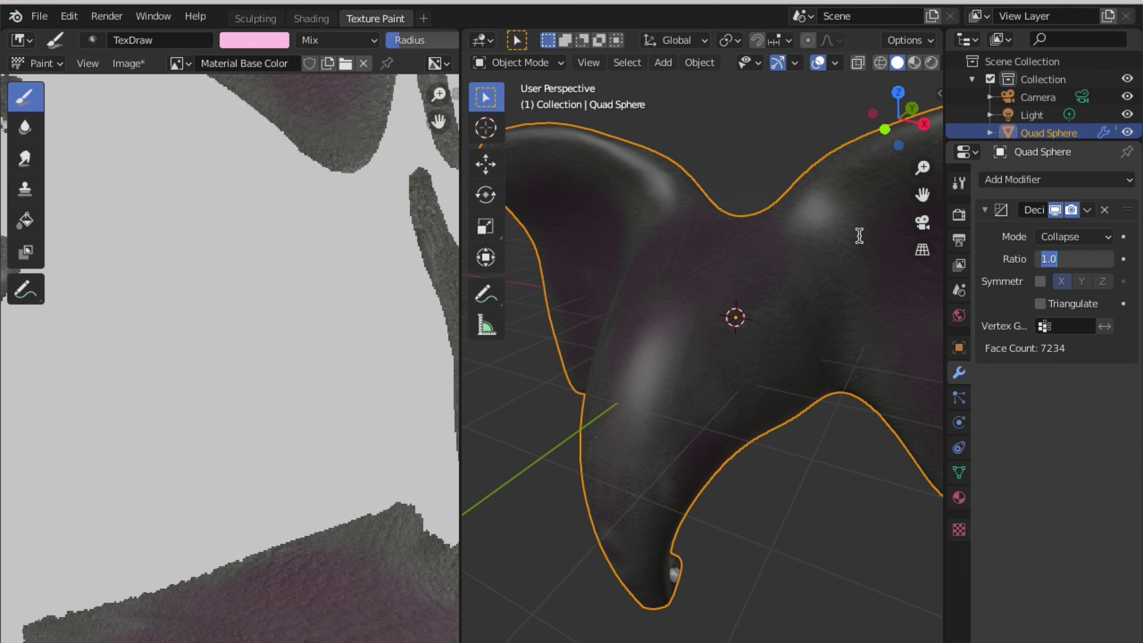
text(0.8000)
key(Return)
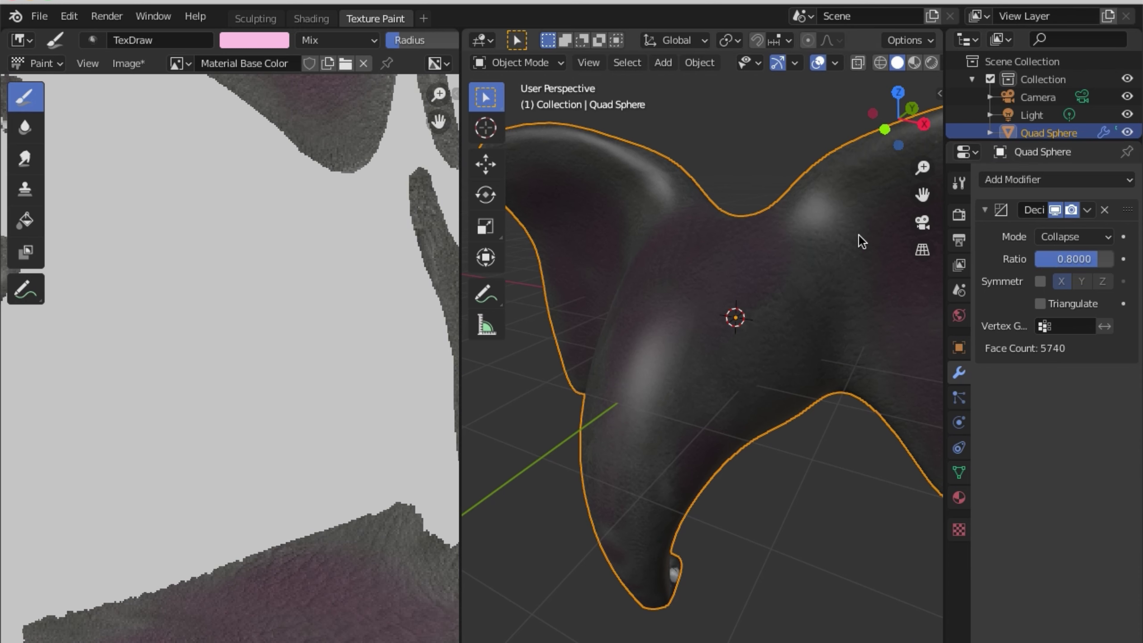
Apply the 0.8 Decimate and check the 5740-face result in Edit Mode.
mouse_move(680, 332)
middle_down()
mouse_move(822, 309)
mouse_move(856, 262)
mouse_move(814, 288)
mouse_move(780, 362)
mouse_move(733, 376)
mouse_move(752, 389)
mouse_move(823, 309)
mouse_move(782, 350)
mouse_move(742, 344)
middle_up()
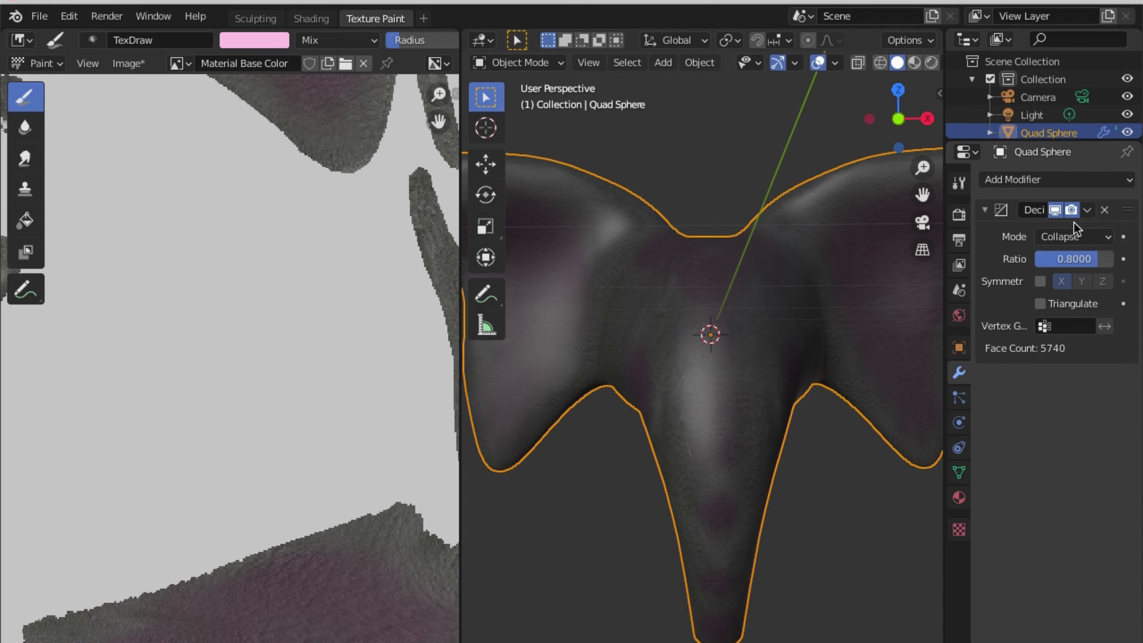
click(1088, 210)
click(1076, 233)
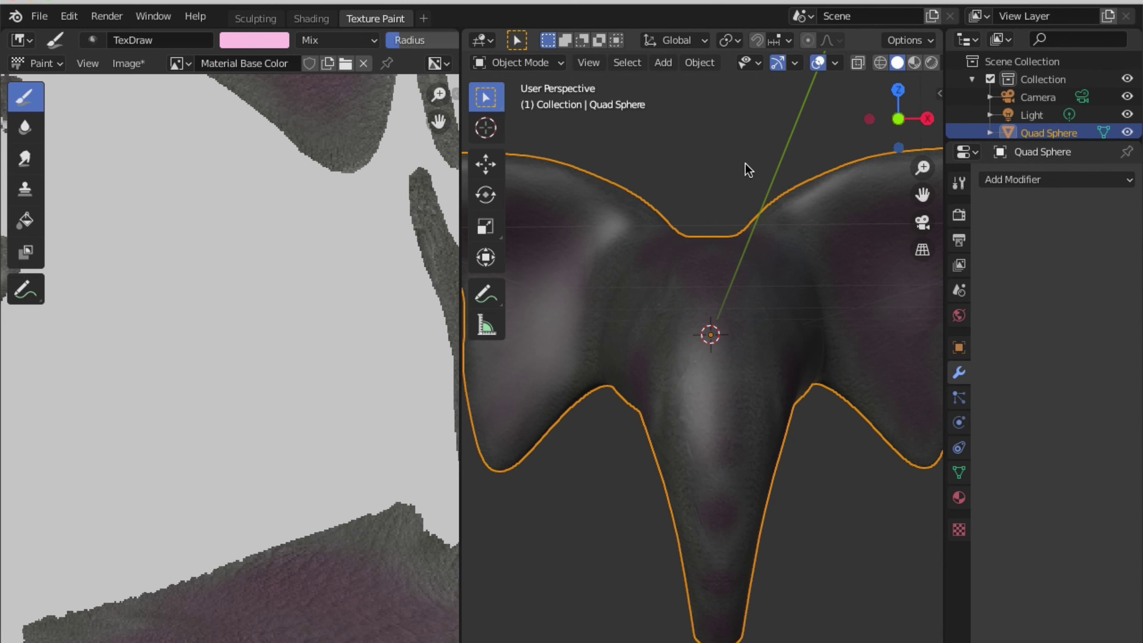
click(522, 63)
click(514, 100)
mouse_move(798, 263)
middle_down()
mouse_move(683, 317)
mouse_move(632, 302)
mouse_move(619, 224)
mouse_move(562, 180)
middle_up()
click(518, 62)
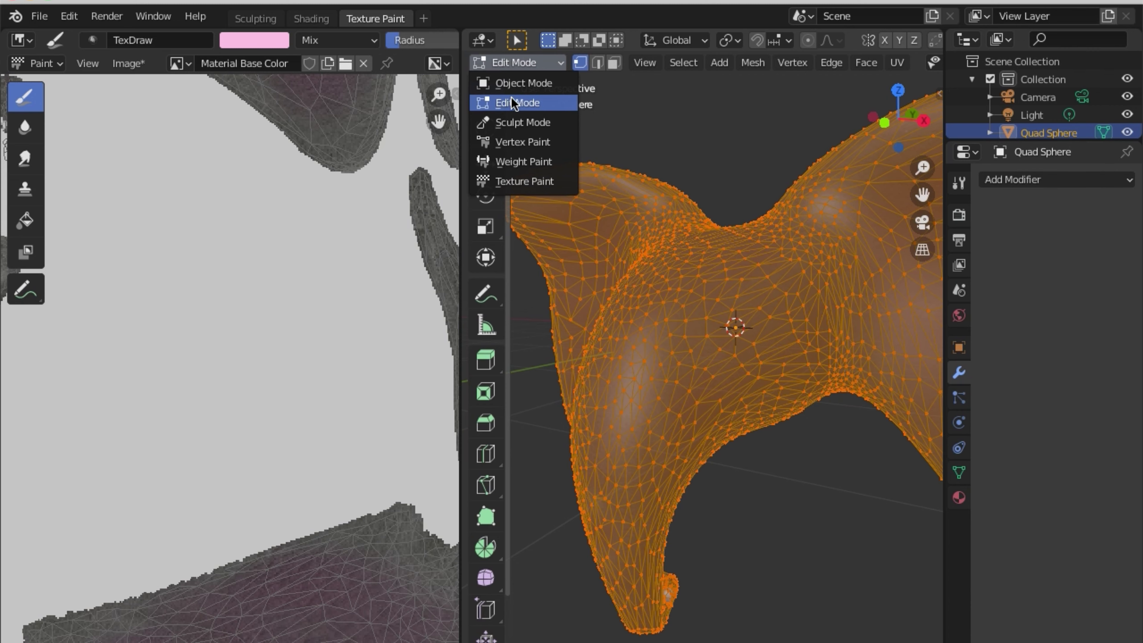
Switch back to Texture Paint and pick a pale peach brush colour.
click(518, 181)
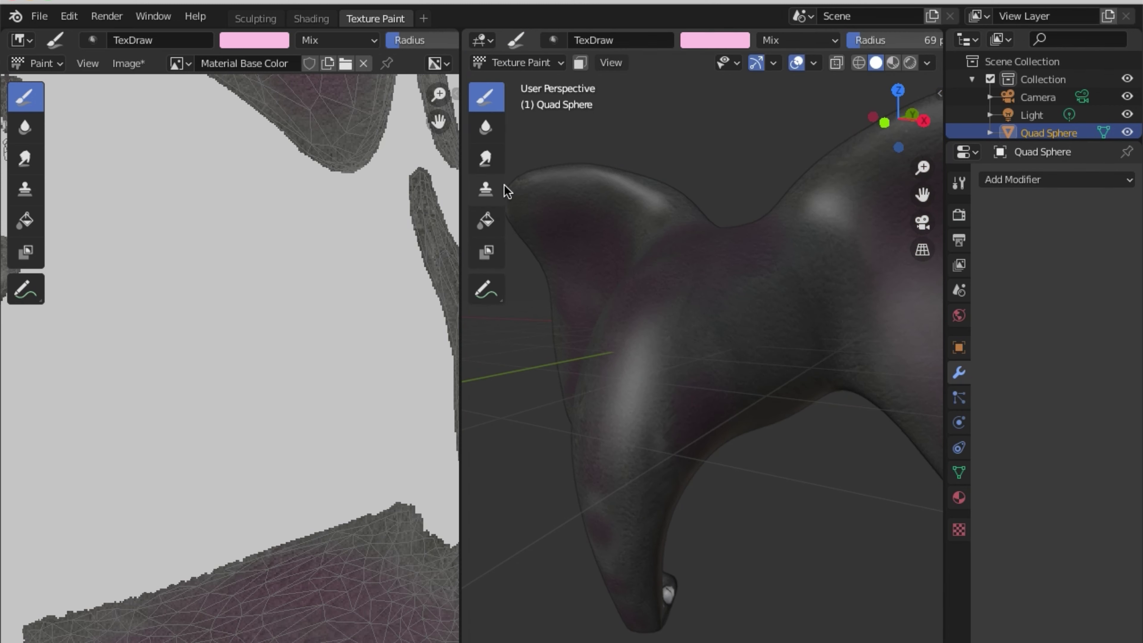
middle_drag(778, 355, 811, 360)
scroll(742, 361, up, 2)
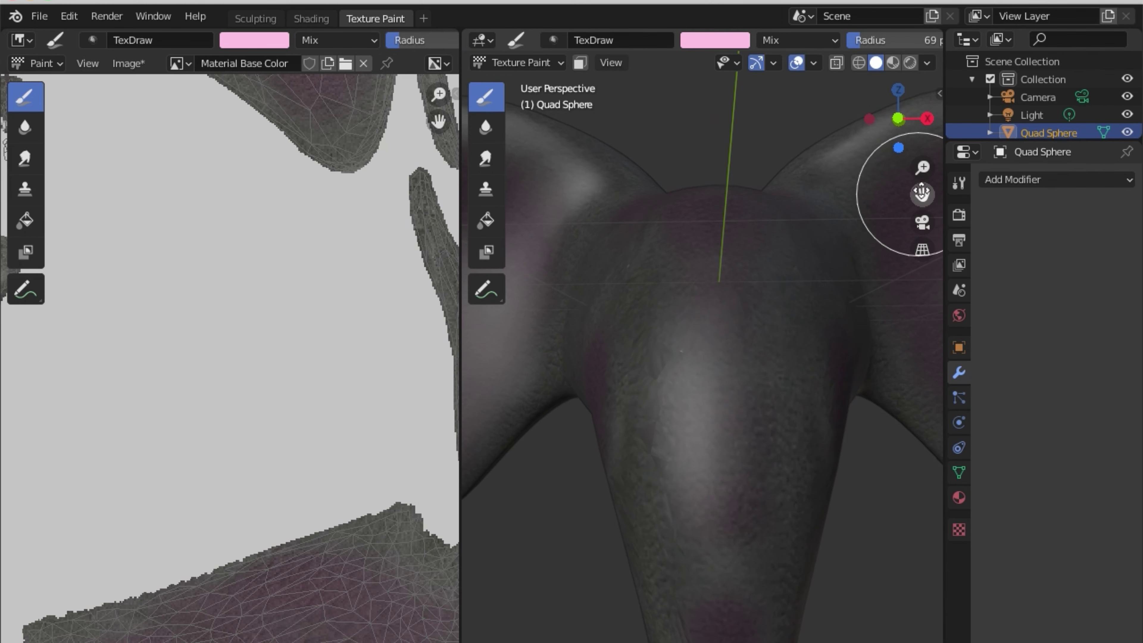
click(959, 182)
scroll(1056, 439, down, 8)
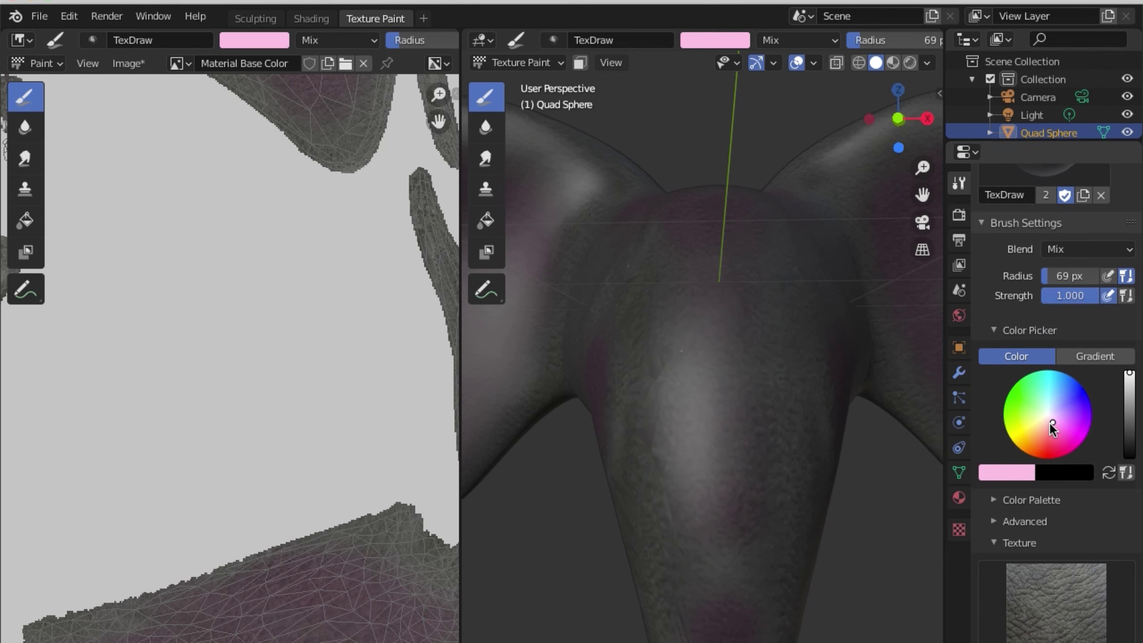
click(1048, 414)
drag(1049, 421, 1047, 419)
Set a near-white 50 px brush, paint a light stroke on the upper surface, and inspect it.
mouse_move(769, 416)
middle_down()
mouse_move(822, 408)
mouse_move(707, 346)
middle_up()
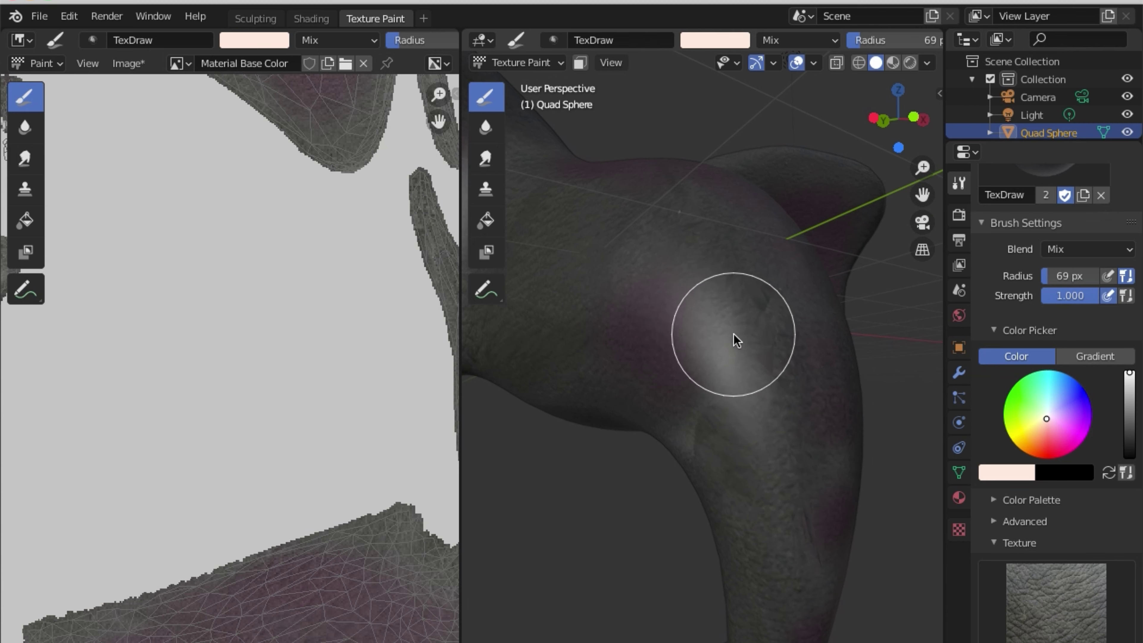
right_click(781, 345)
drag(737, 338, 696, 340)
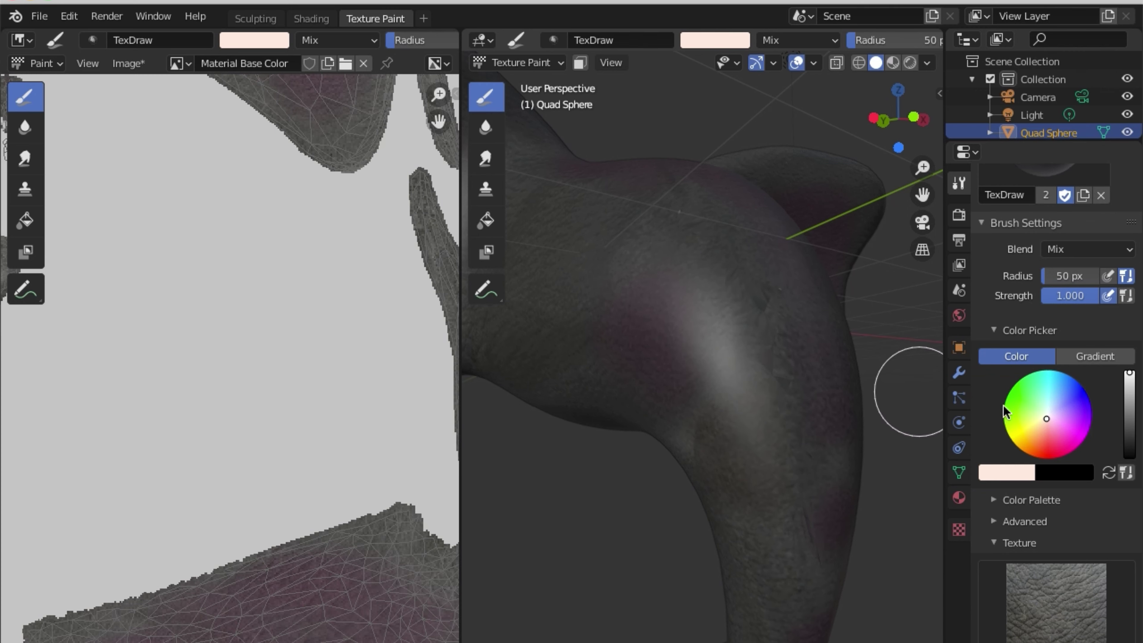
drag(1046, 418, 1049, 415)
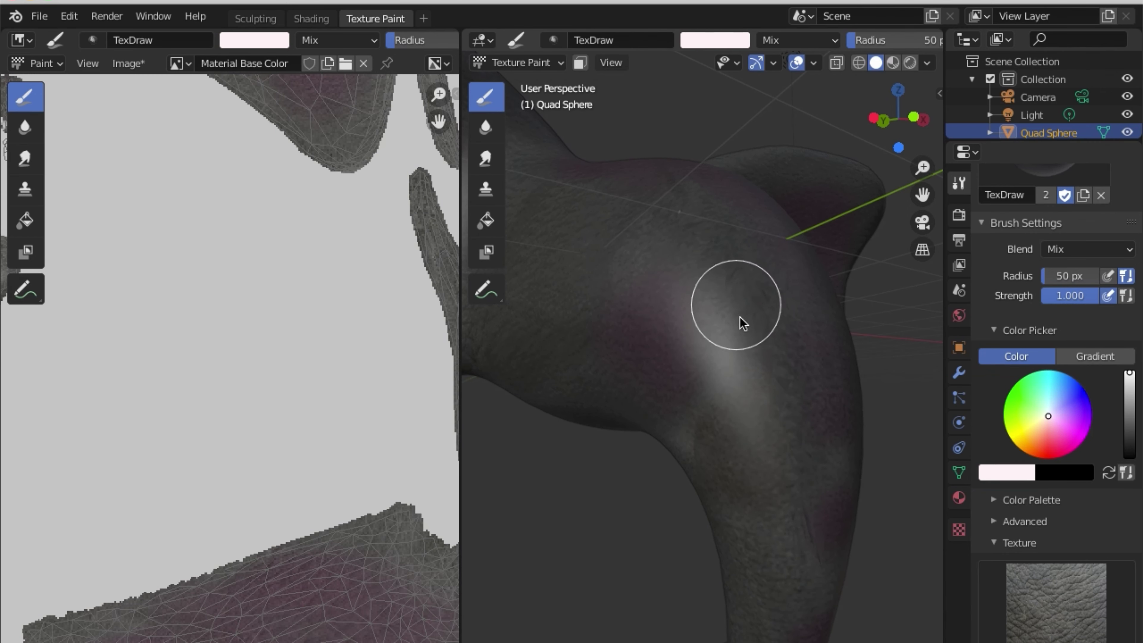
drag(782, 378, 760, 342)
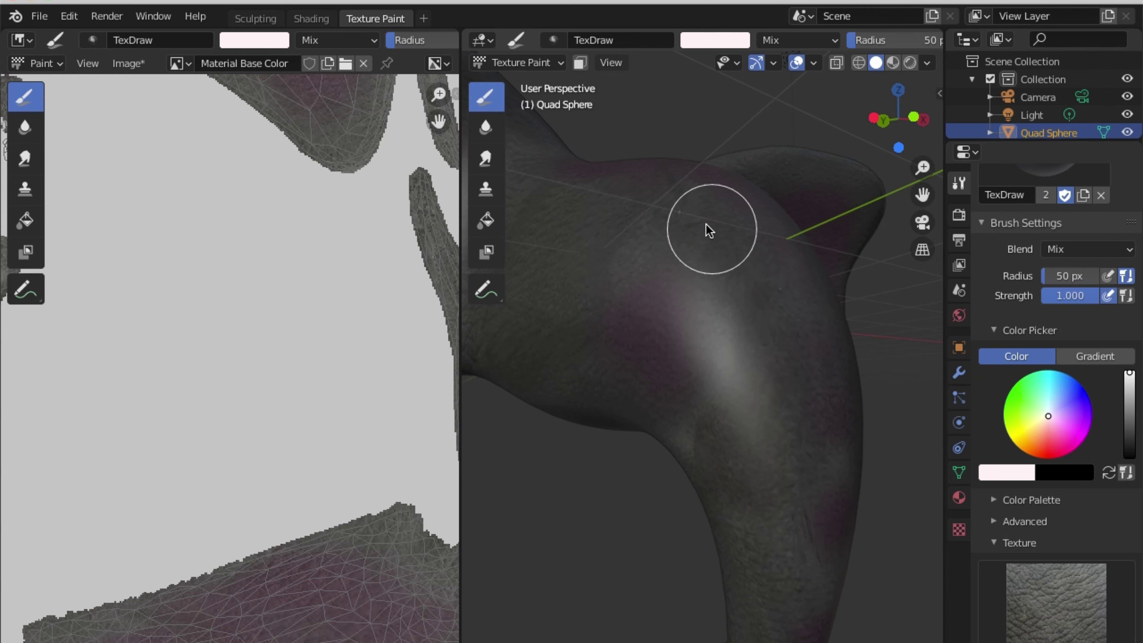
middle_drag(783, 332, 693, 357)
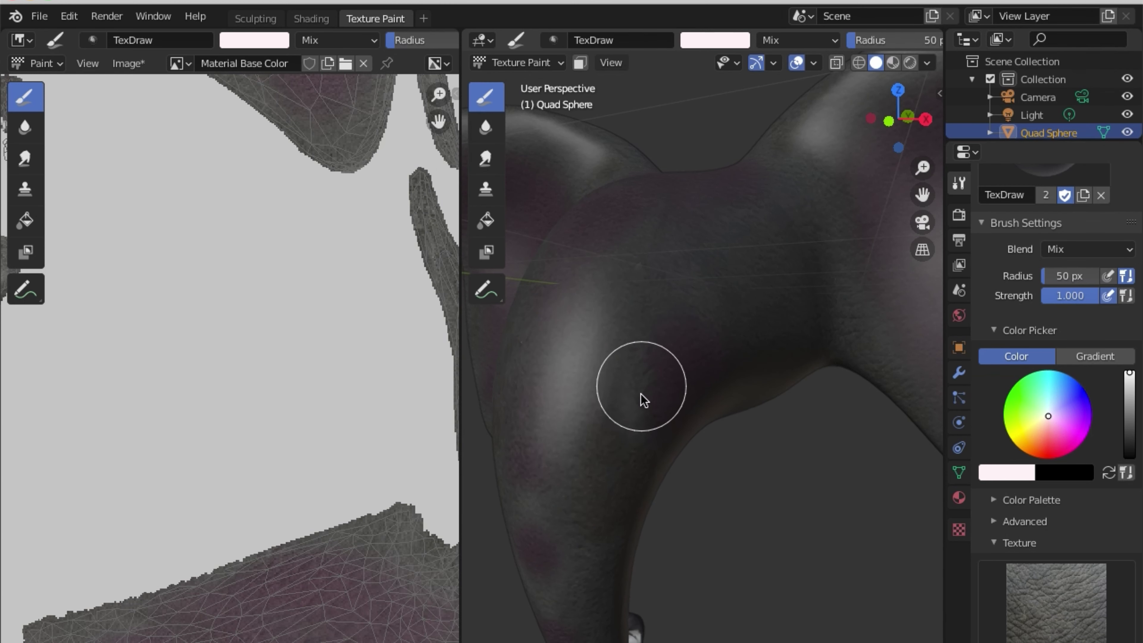
mouse_move(715, 357)
middle_down()
mouse_move(779, 441)
mouse_move(924, 411)
middle_up()
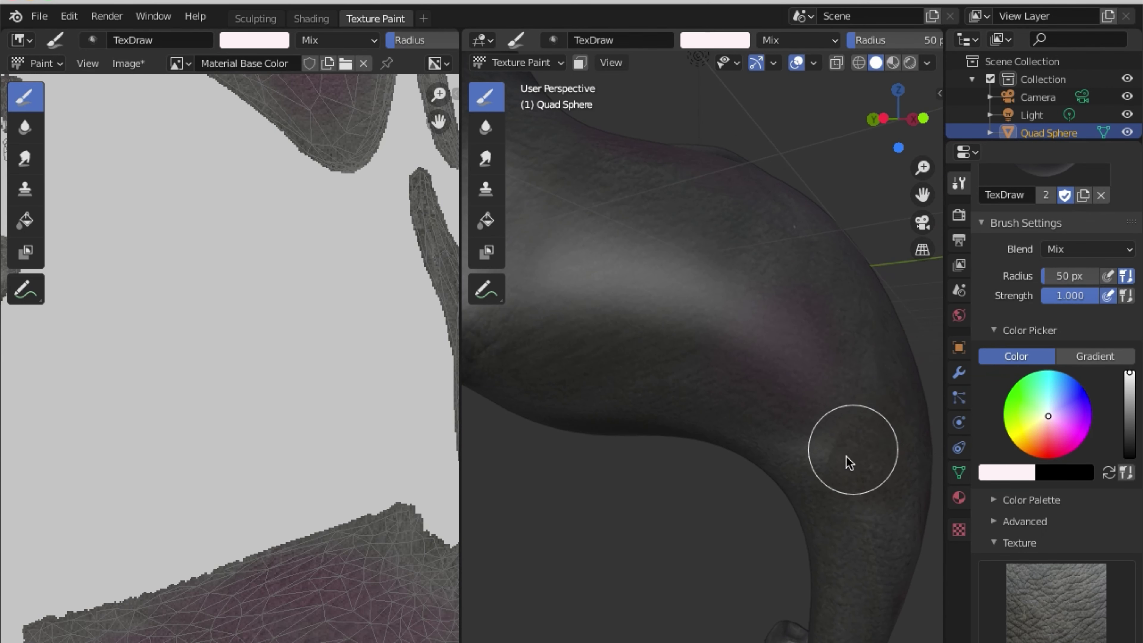
mouse_move(821, 475)
middle_down()
mouse_move(720, 418)
mouse_move(656, 408)
mouse_move(597, 470)
mouse_move(689, 396)
mouse_move(719, 434)
mouse_move(684, 396)
mouse_move(766, 416)
mouse_move(770, 388)
middle_up()
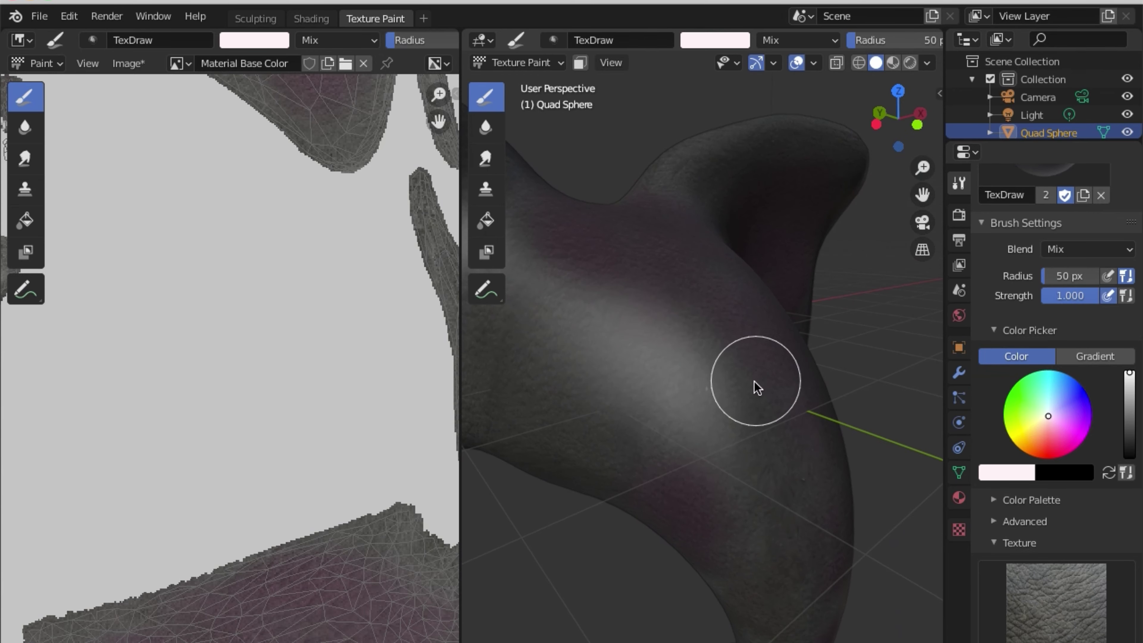
mouse_move(695, 397)
middle_down()
mouse_move(806, 385)
mouse_move(803, 373)
mouse_move(696, 344)
mouse_move(760, 353)
mouse_move(745, 354)
mouse_move(746, 312)
mouse_move(773, 332)
mouse_move(770, 236)
middle_up()
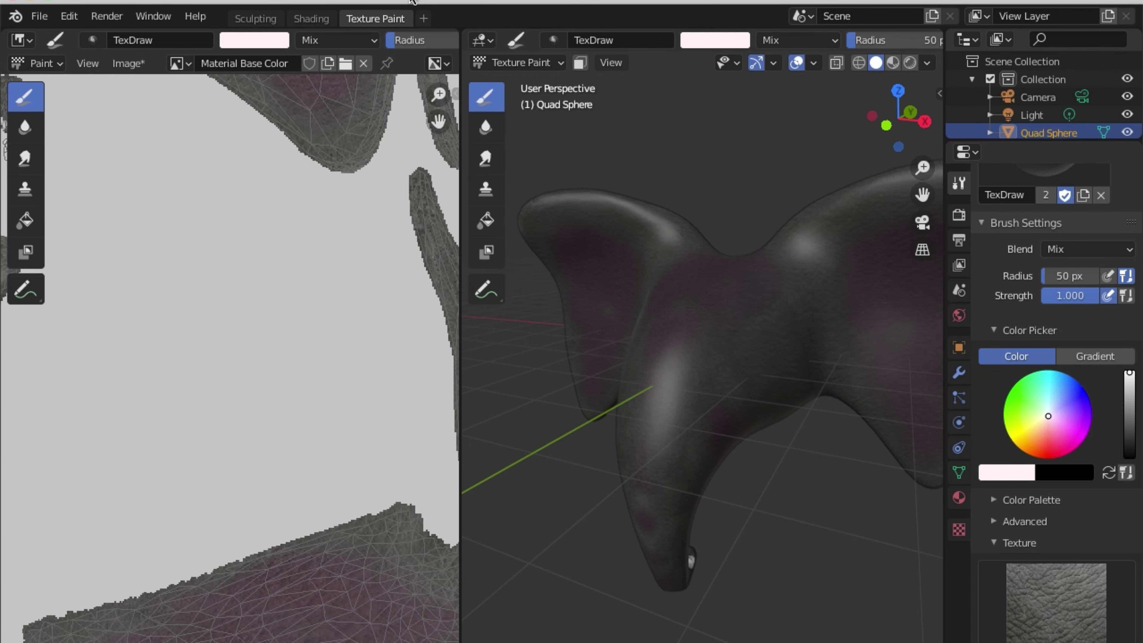
Add a new Rendering workspace in Blender.
click(424, 18)
mouse_move(375, 51)
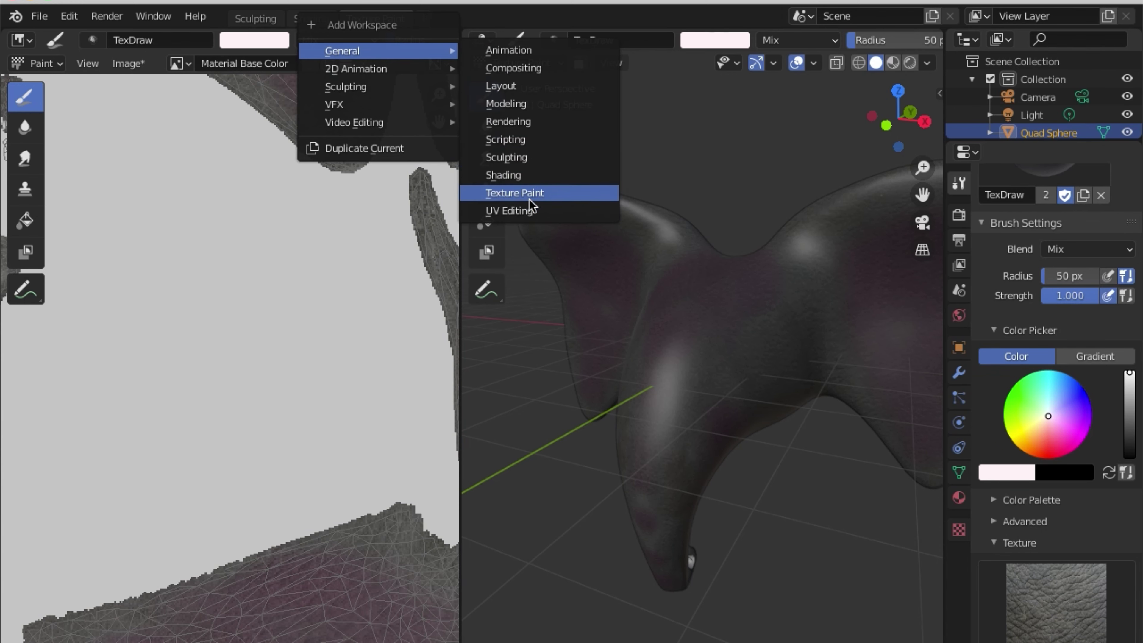
click(526, 120)
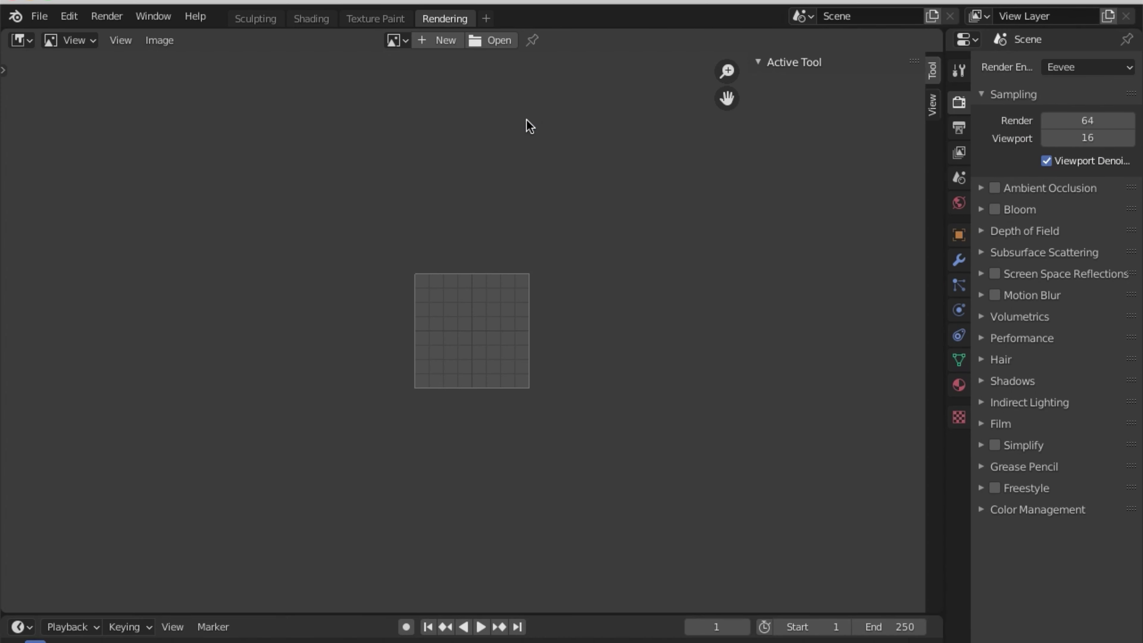
scroll(503, 161, up, 3)
scroll(499, 159, up, 2)
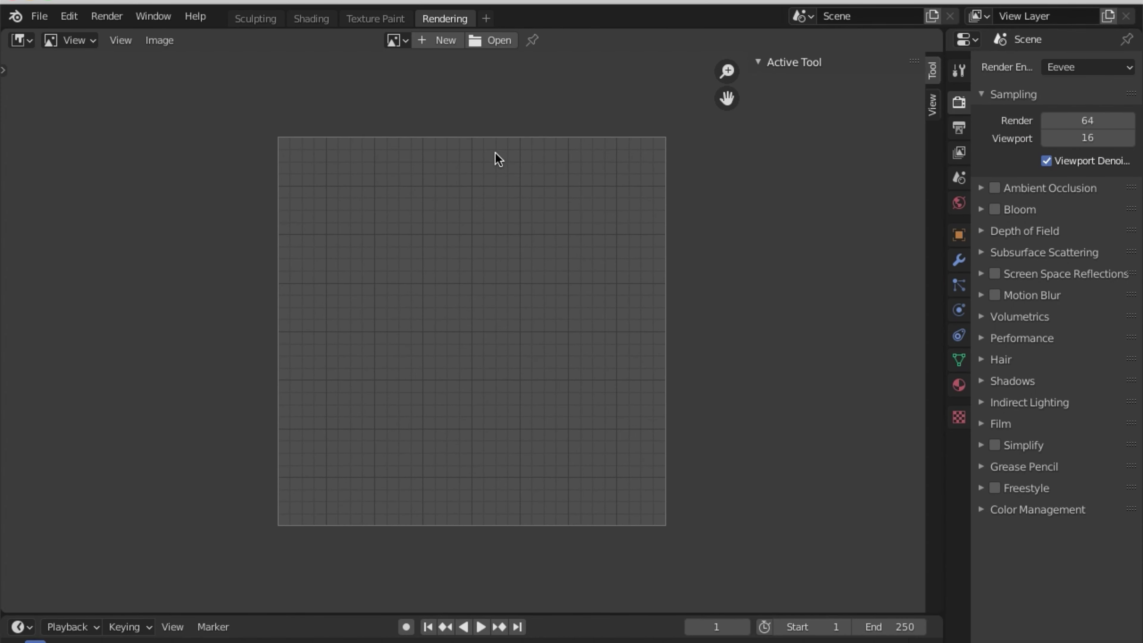
scroll(493, 156, up, 1)
Display the painted Material Base Color image in the image editor.
click(406, 40)
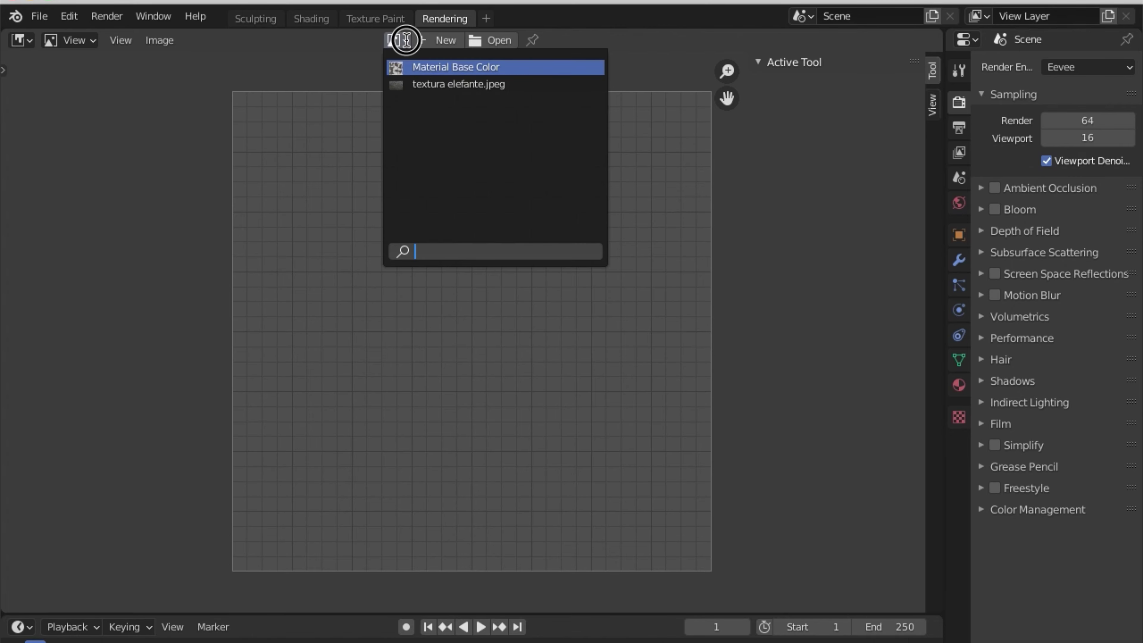
click(441, 67)
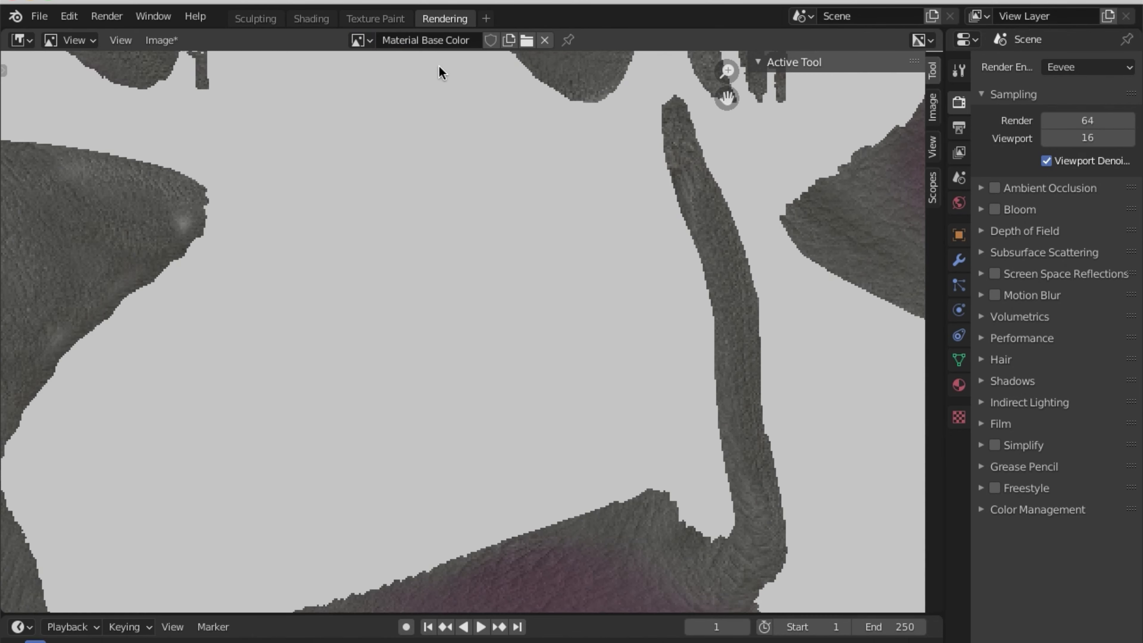
scroll(551, 245, down, 3)
scroll(549, 241, down, 3)
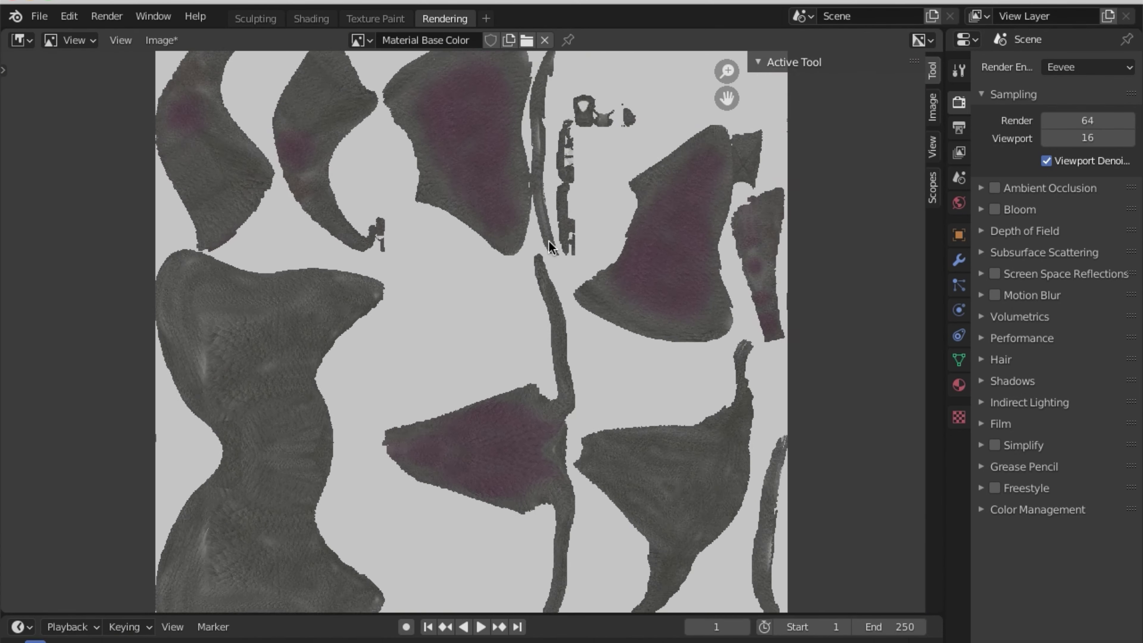
scroll(548, 238, down, 3)
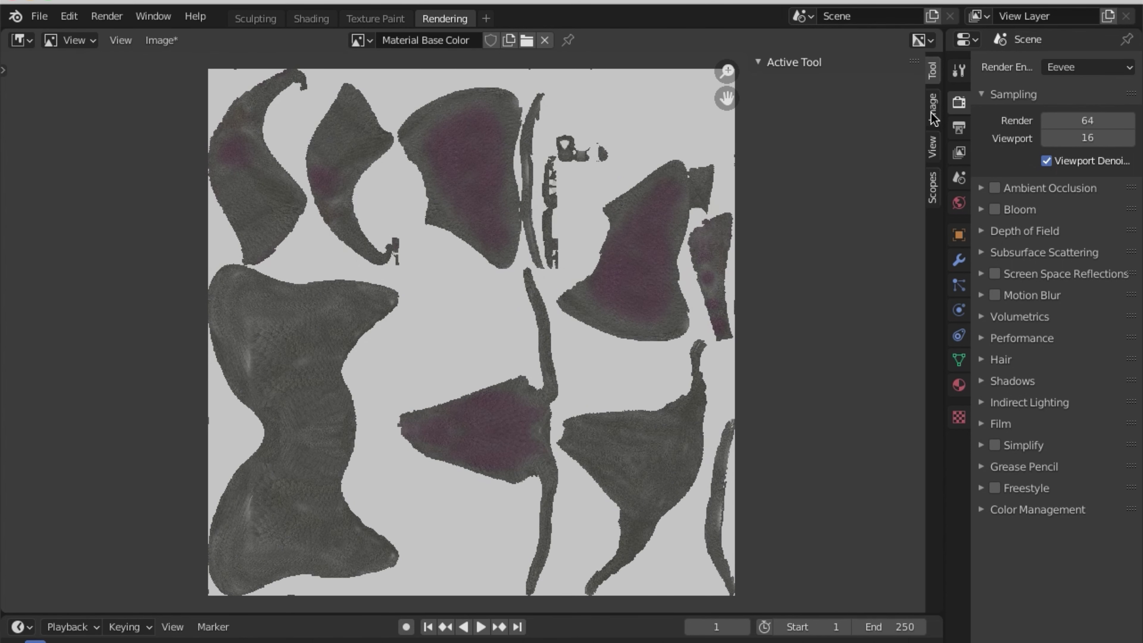
Save the Material Base Color image as a PNG in a new folder 123 inside Desktop/00 elefante.
click(934, 109)
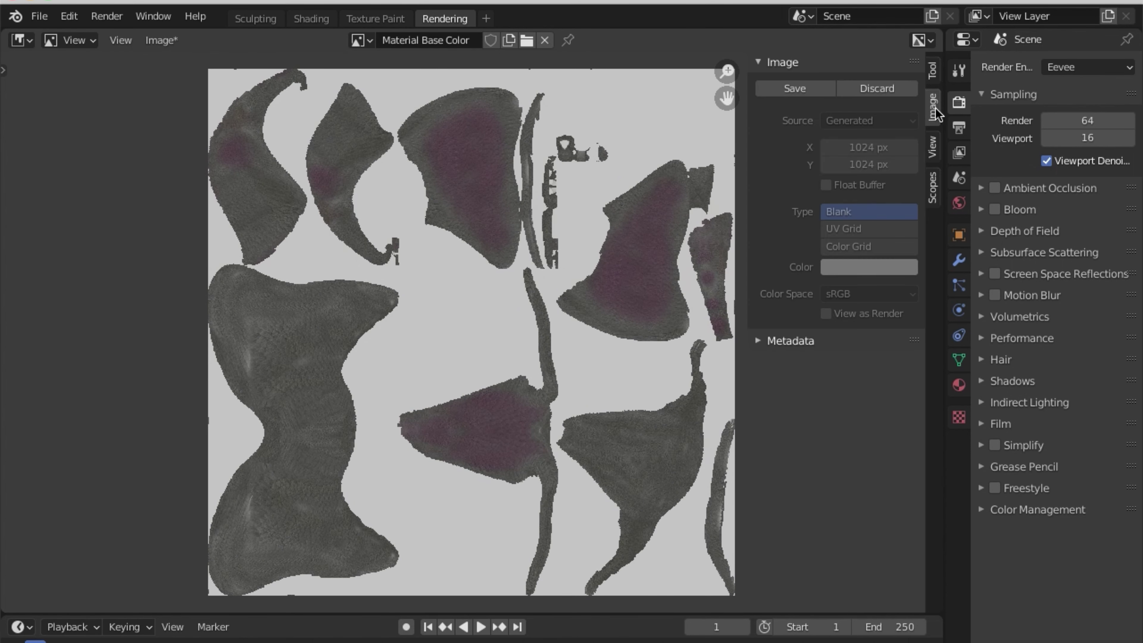
click(813, 94)
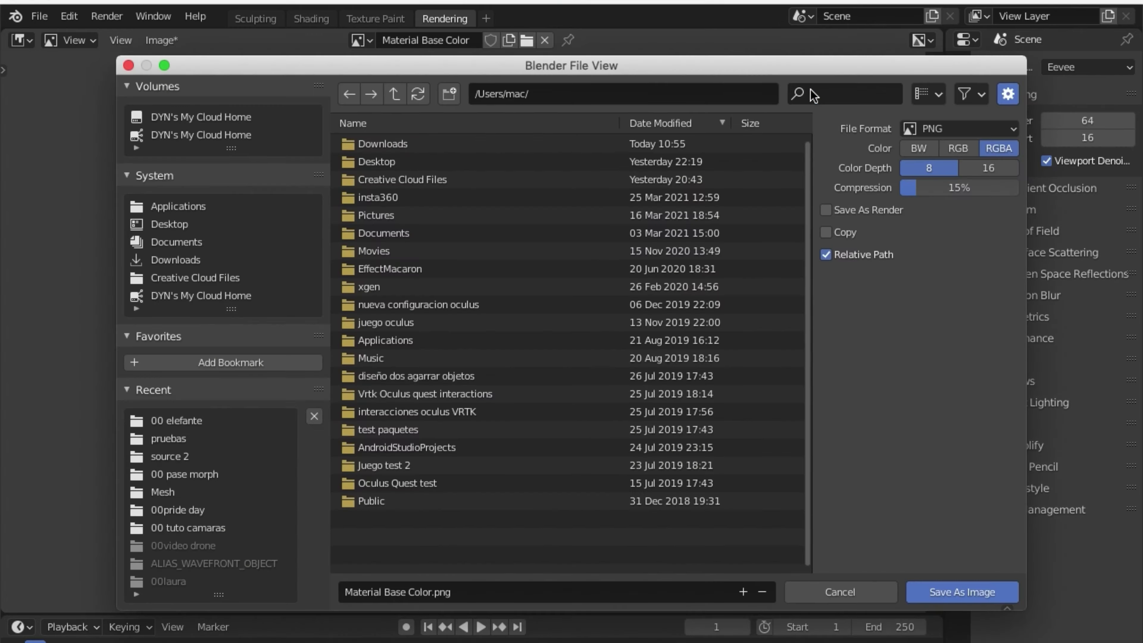
double_click(377, 162)
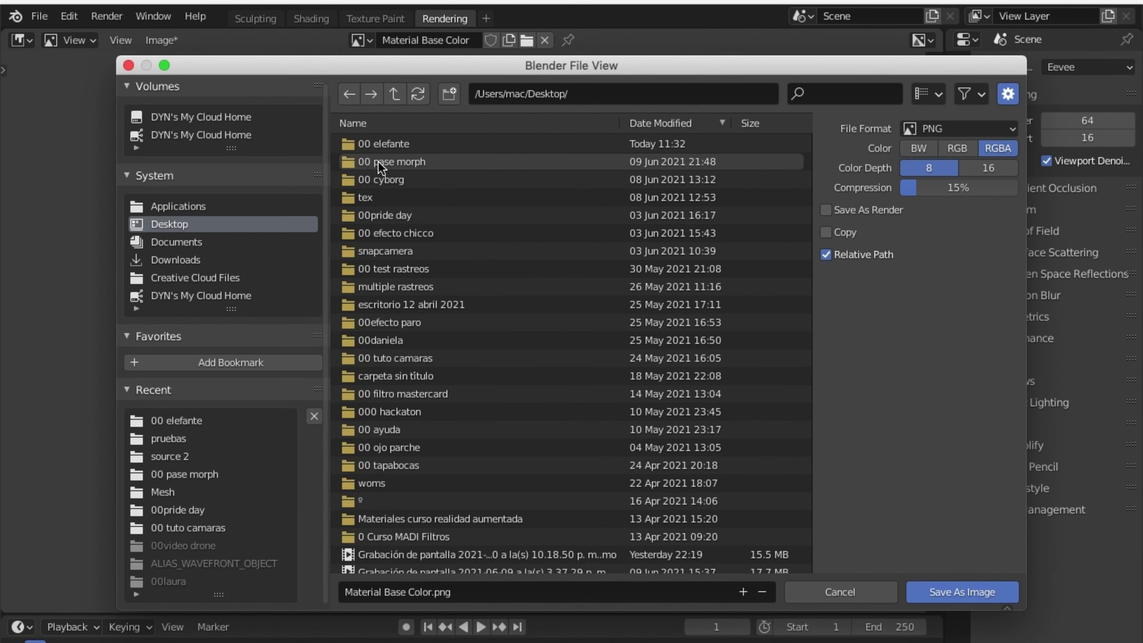
double_click(376, 144)
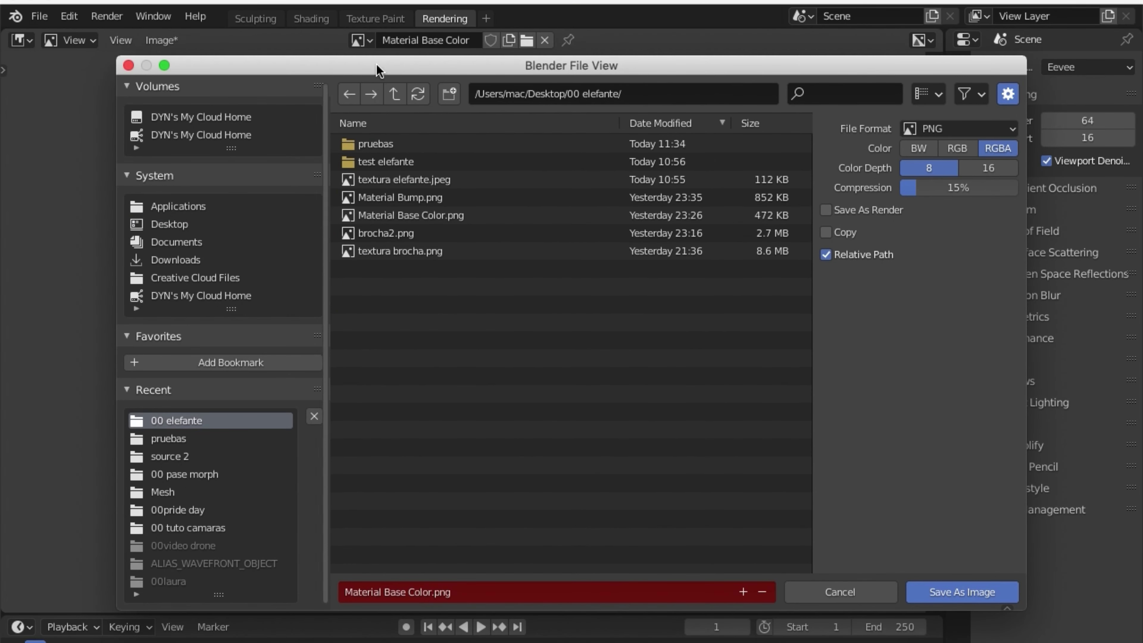
click(449, 94)
text(123)
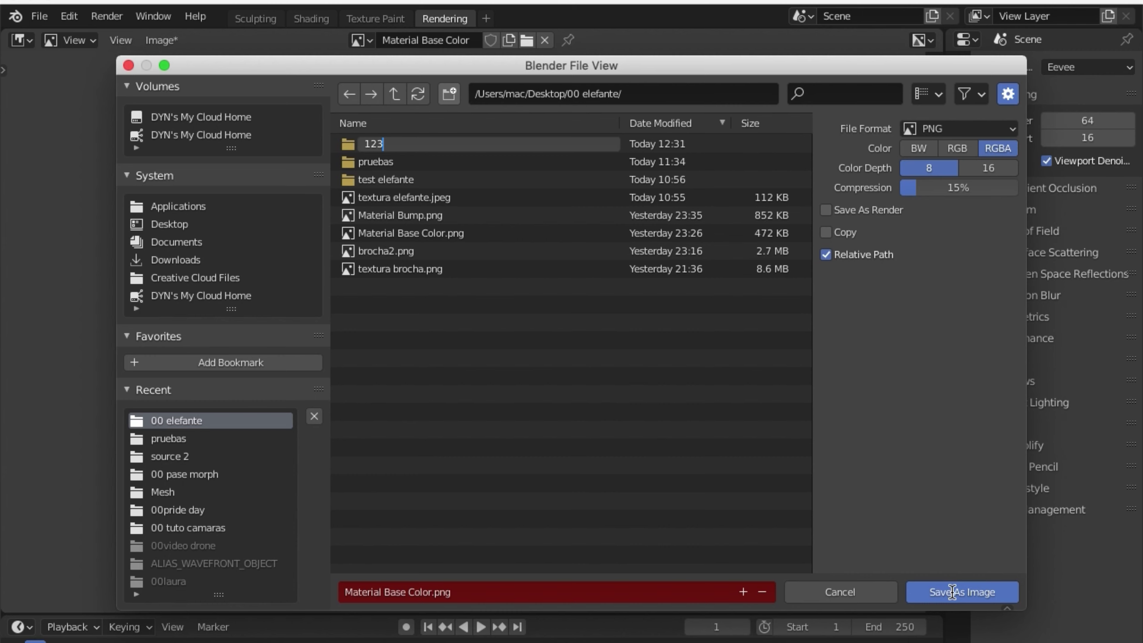
key(Return)
click(531, 595)
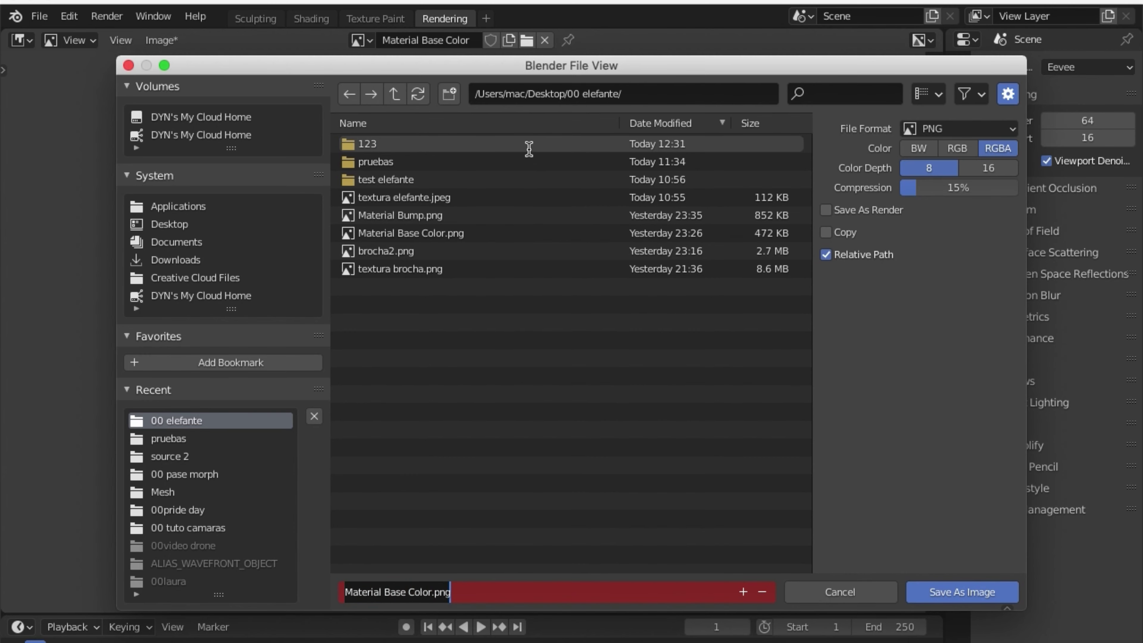
key(Return)
key(Return)
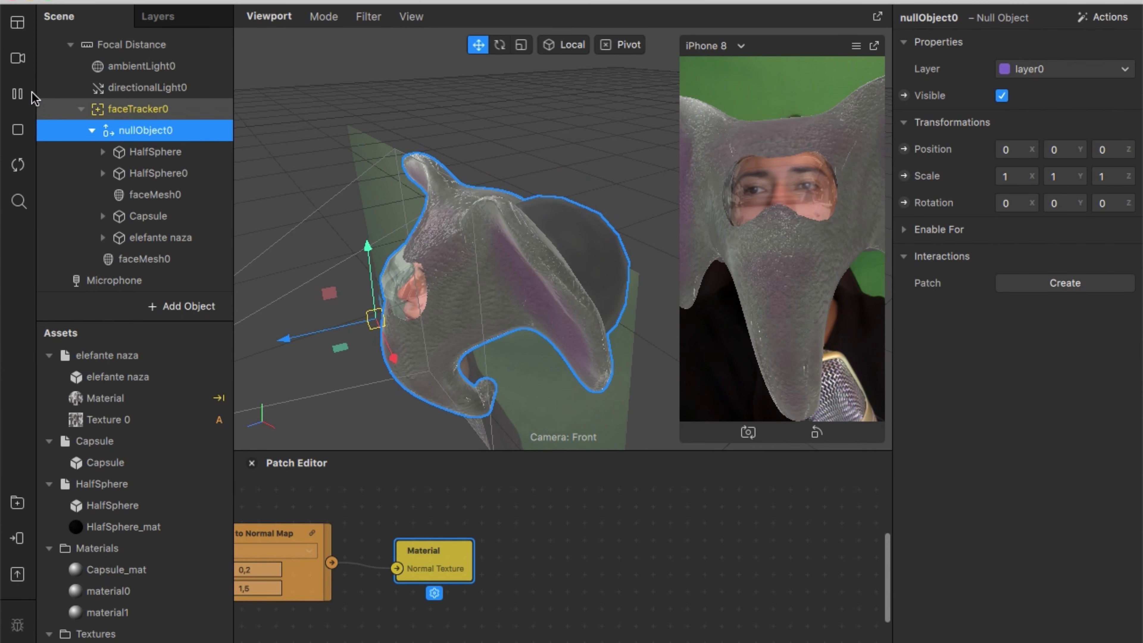
Pause Spark AR's face-tracking preview of the elephant mask.
click(18, 96)
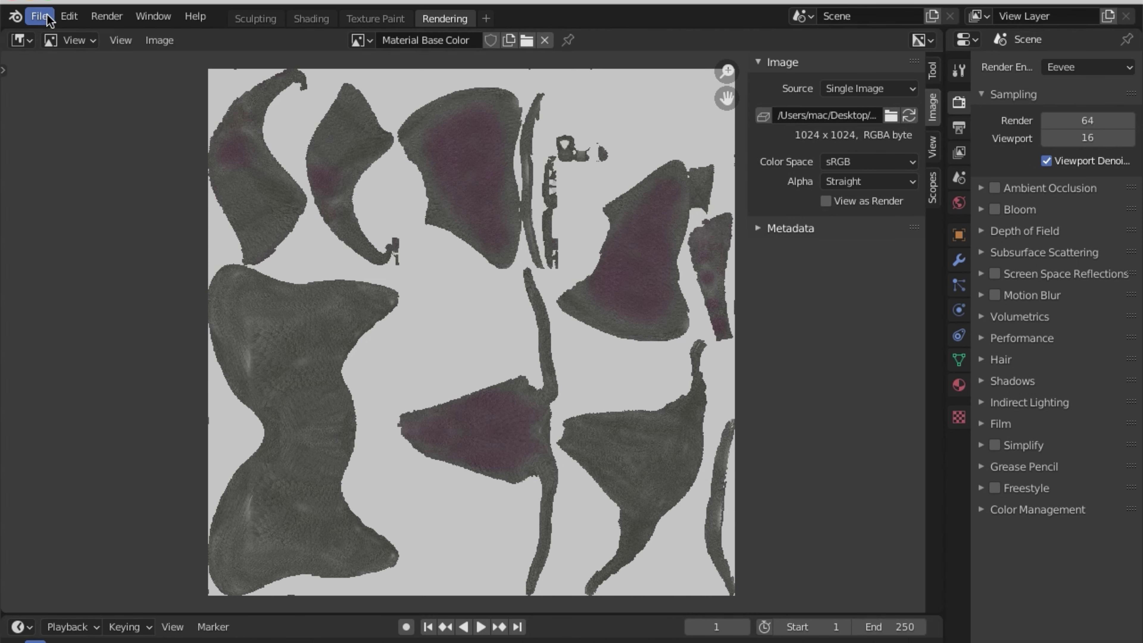
Preview the elephant head in the Sculpting workspace with Material Preview shading, orbited to face it.
click(366, 19)
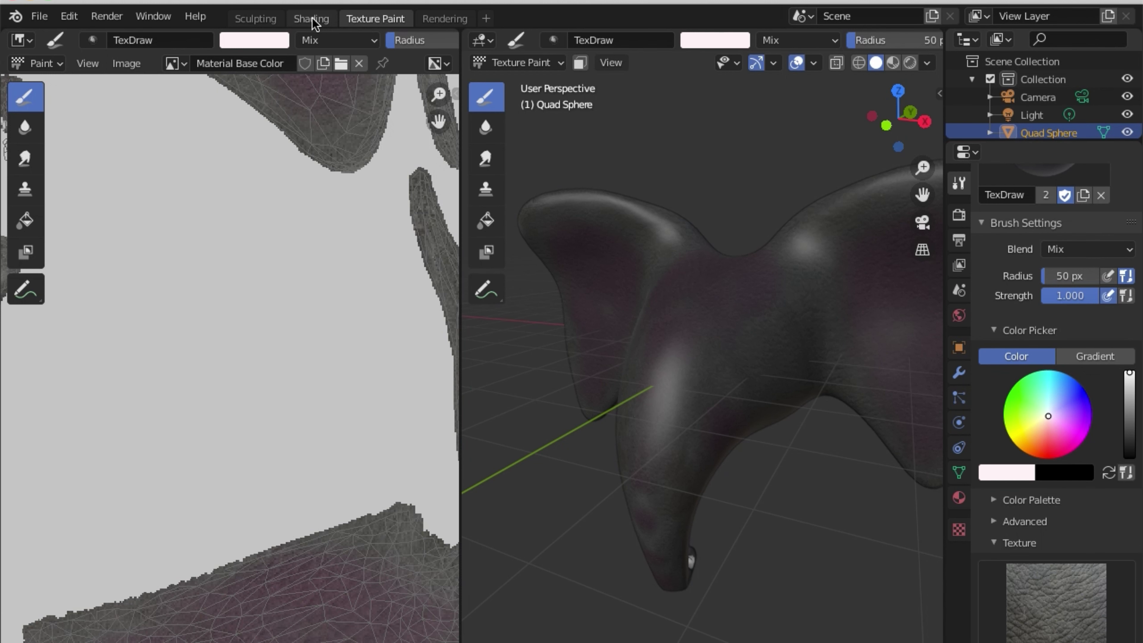
click(255, 20)
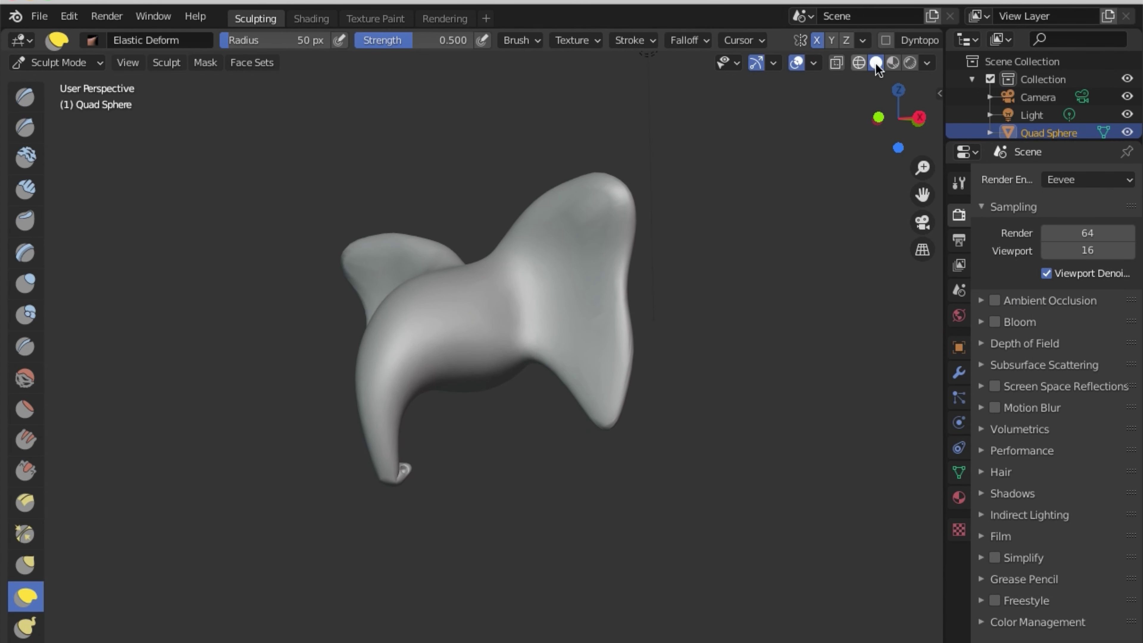
click(894, 63)
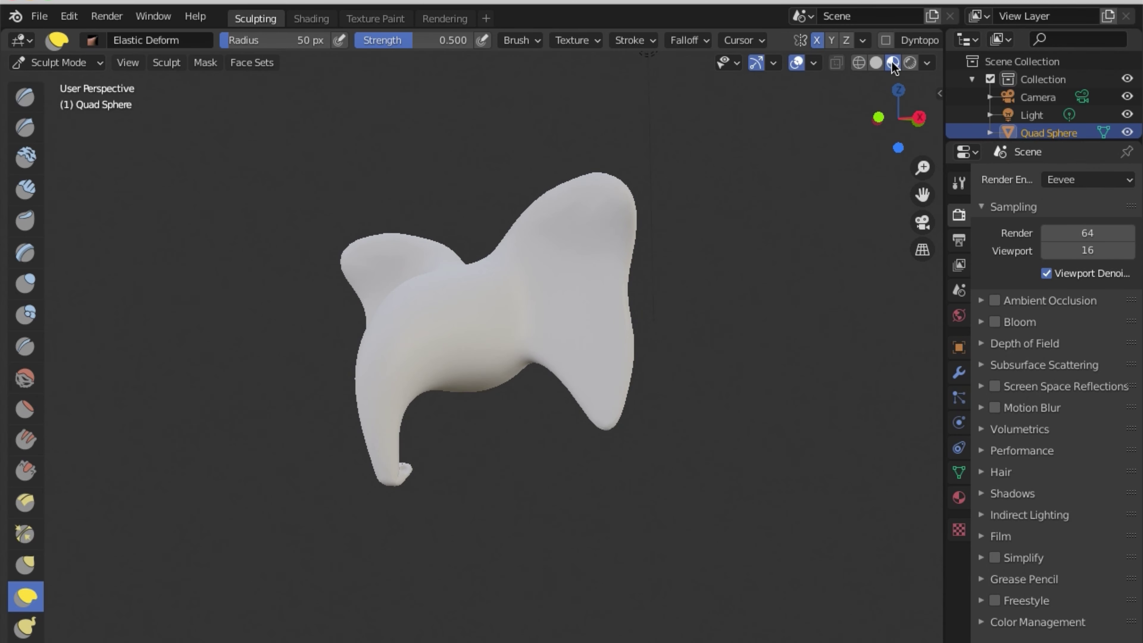
click(910, 59)
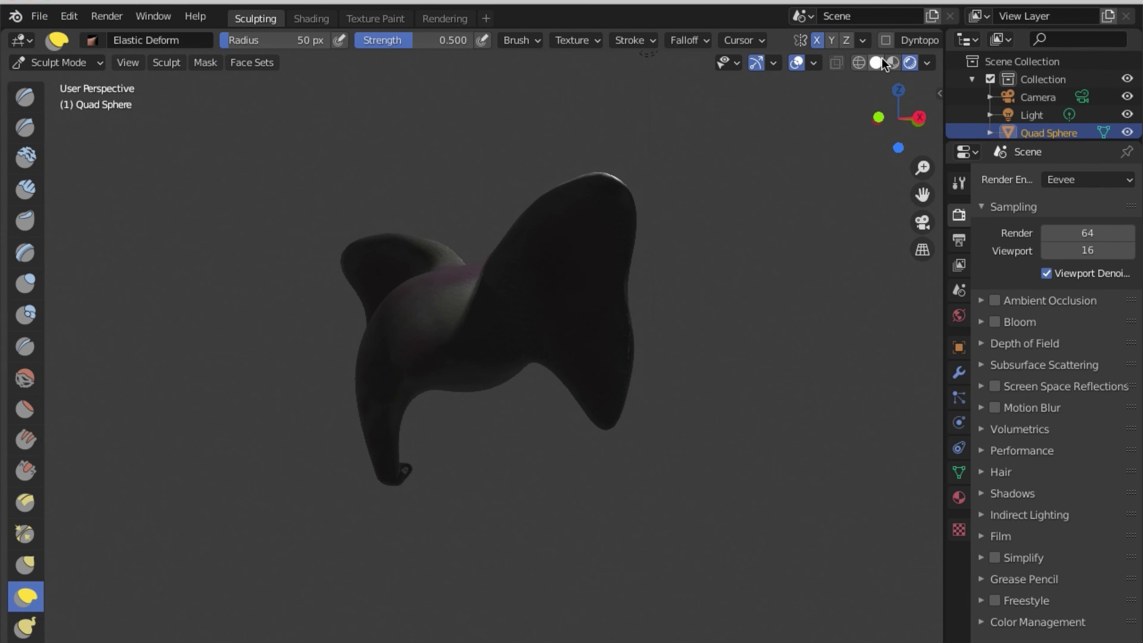
mouse_move(454, 248)
middle_down()
mouse_move(538, 325)
mouse_move(517, 328)
mouse_move(492, 332)
mouse_move(568, 234)
middle_up()
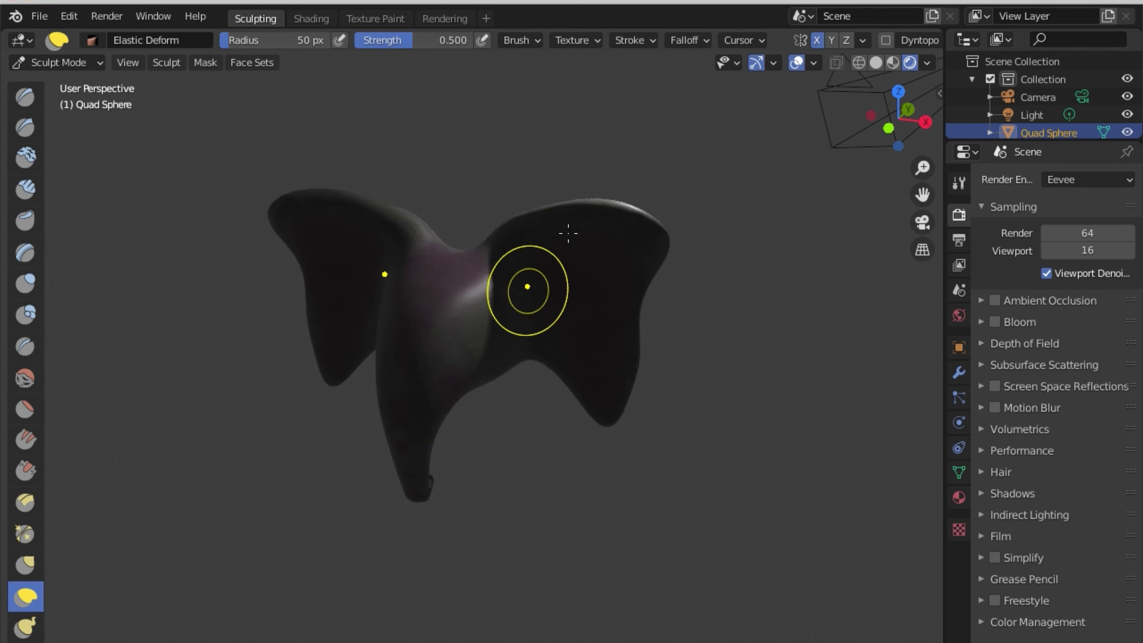
click(893, 63)
middle_drag(518, 293, 487, 266)
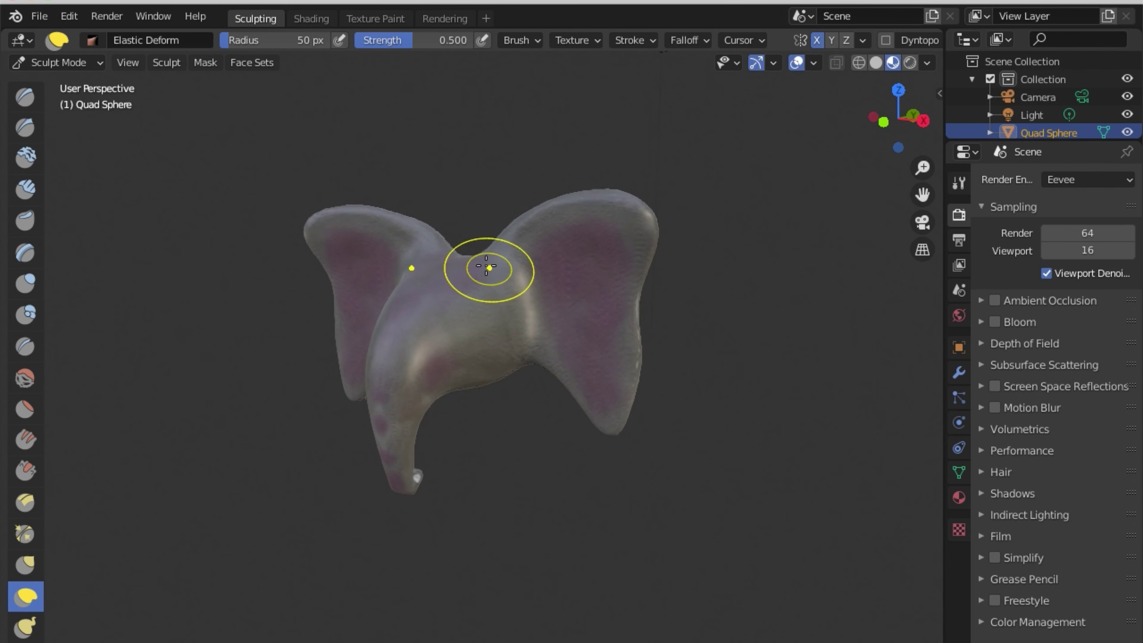
click(39, 17)
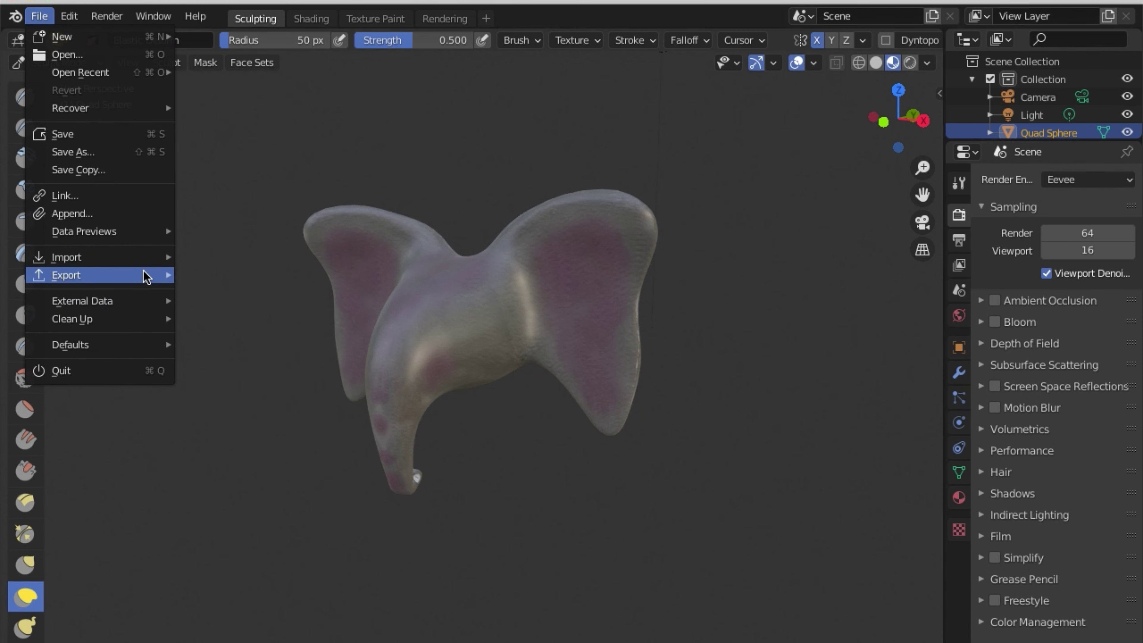
Export the elephant head as glTF 2.0 named 'elefante' into Desktop/00 elefante/123.
mouse_move(66, 275)
click(272, 400)
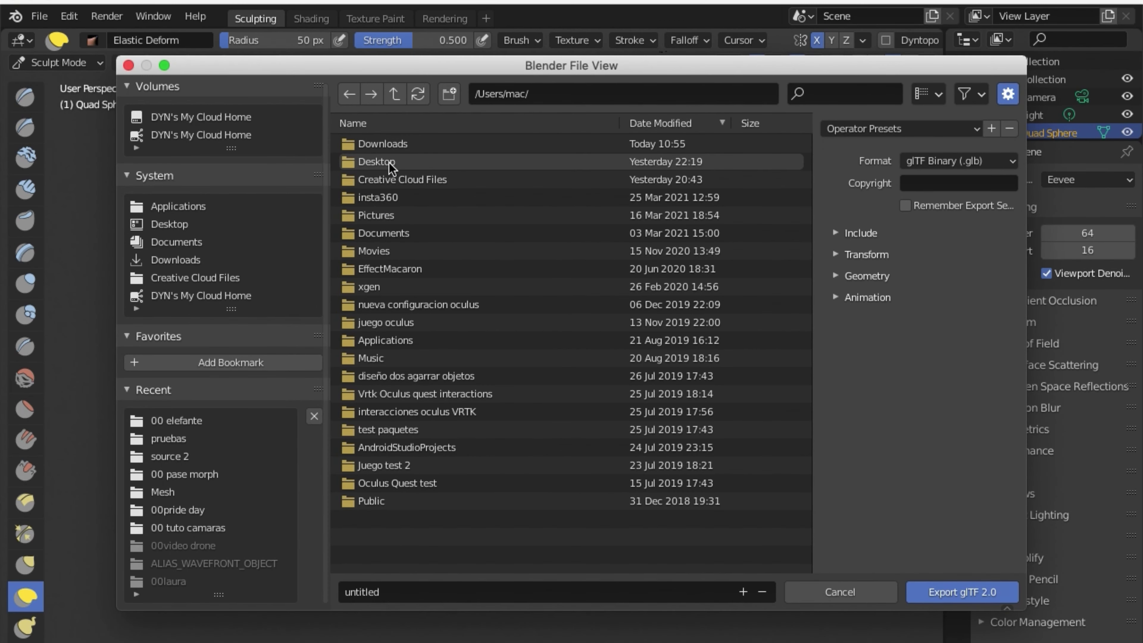
double_click(389, 164)
double_click(401, 147)
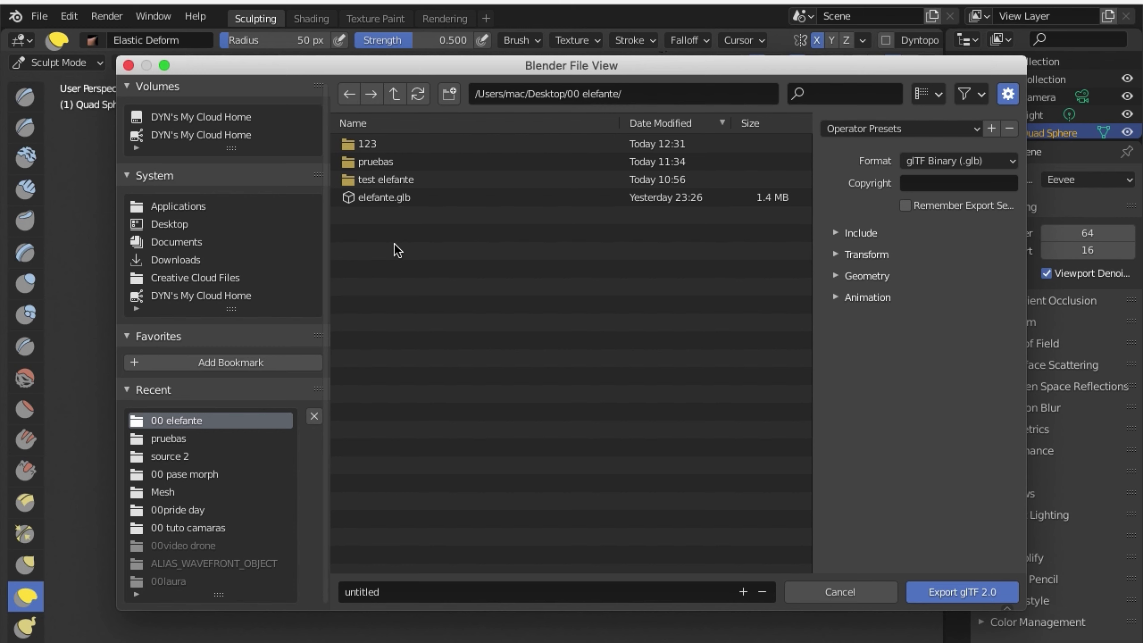
click(435, 592)
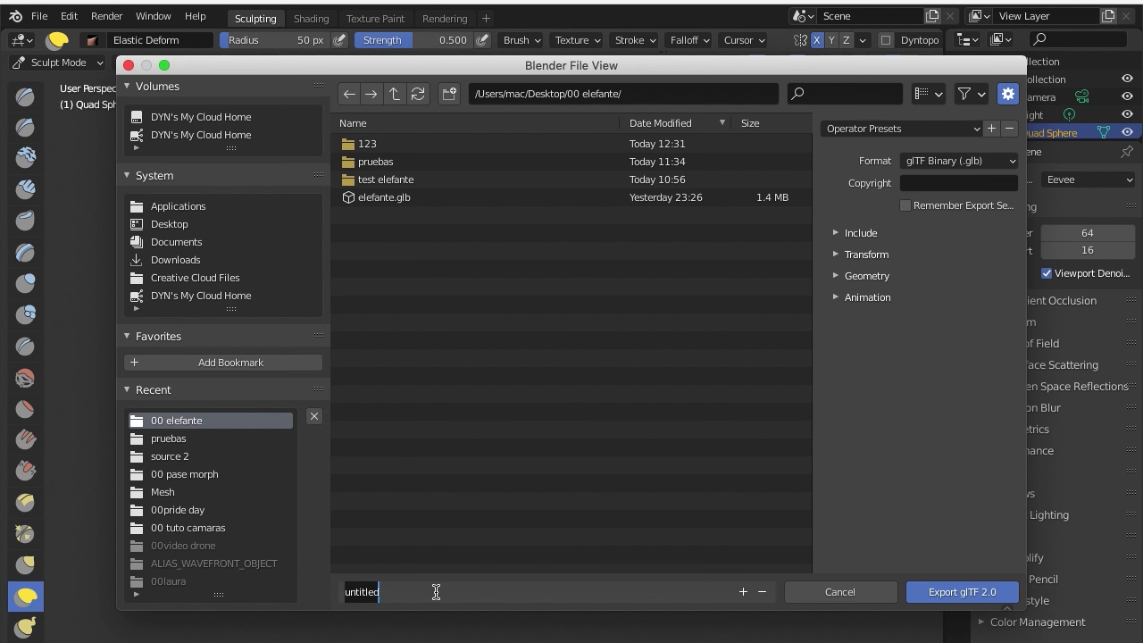
click(388, 144)
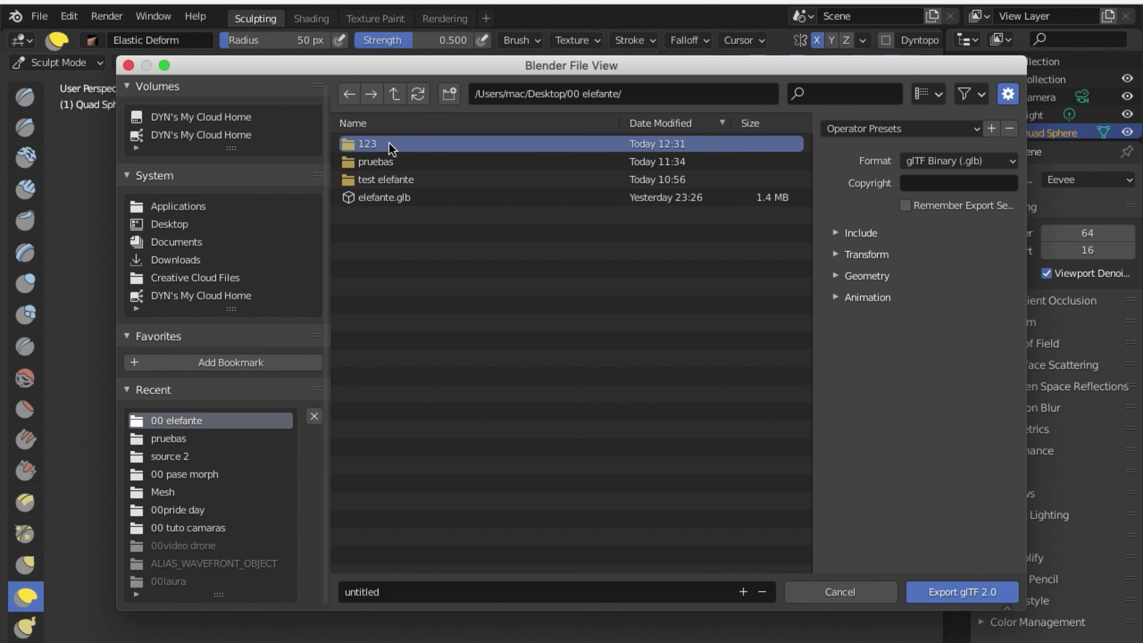
double_click(387, 145)
click(394, 591)
text(elefante)
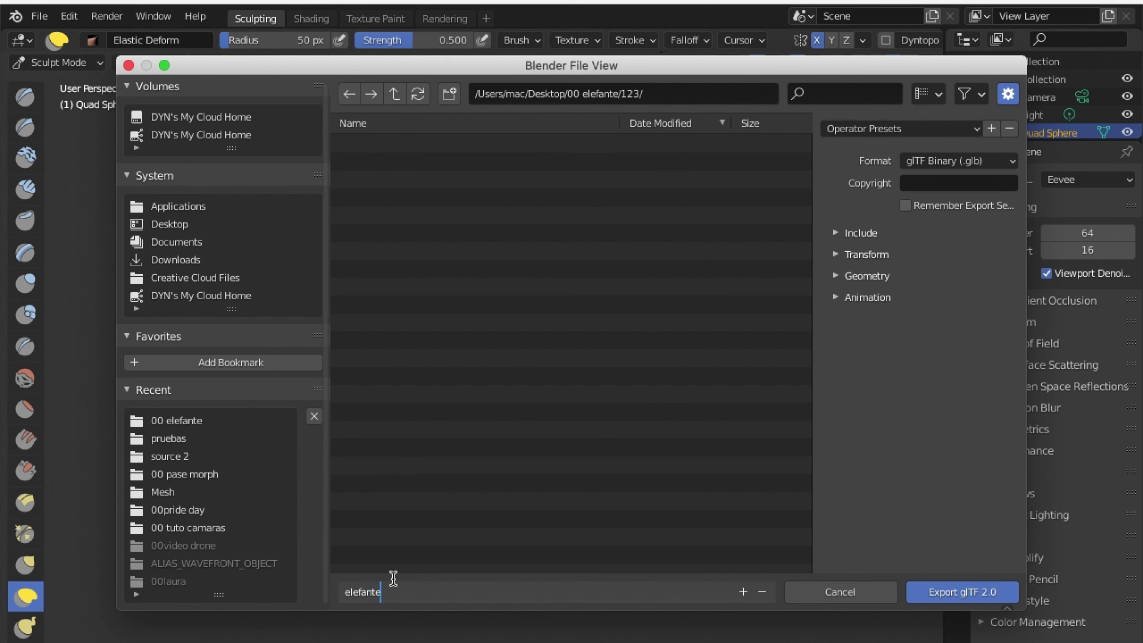
key(Return)
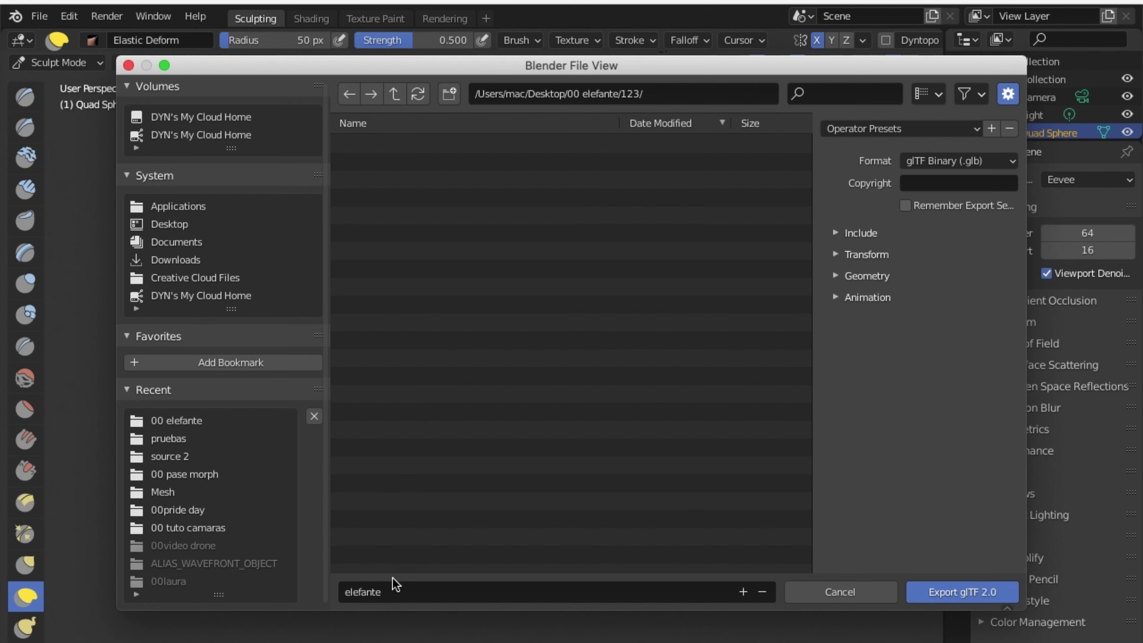
click(936, 591)
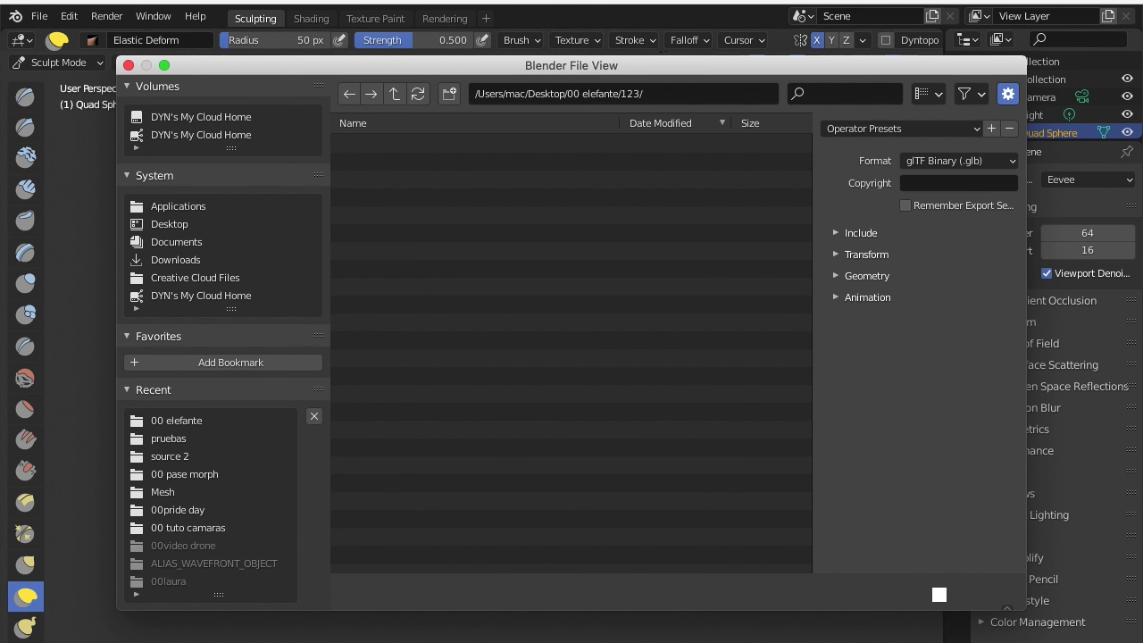
Start a new maximized Spark AR project using a different sample face video.
key(super+Tab)
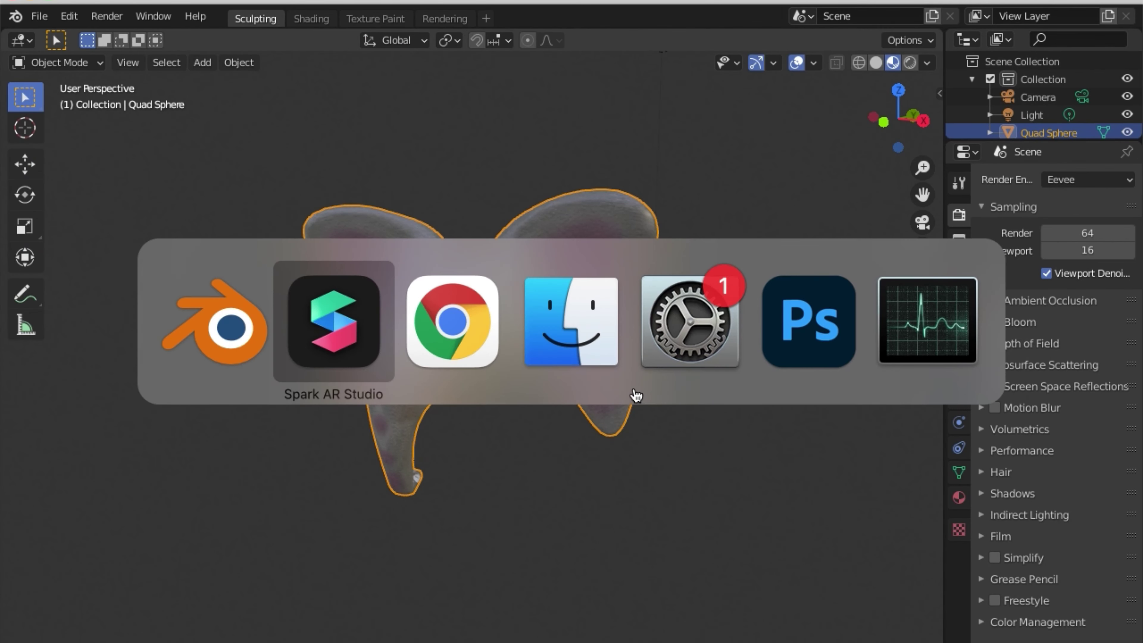
click(175, 3)
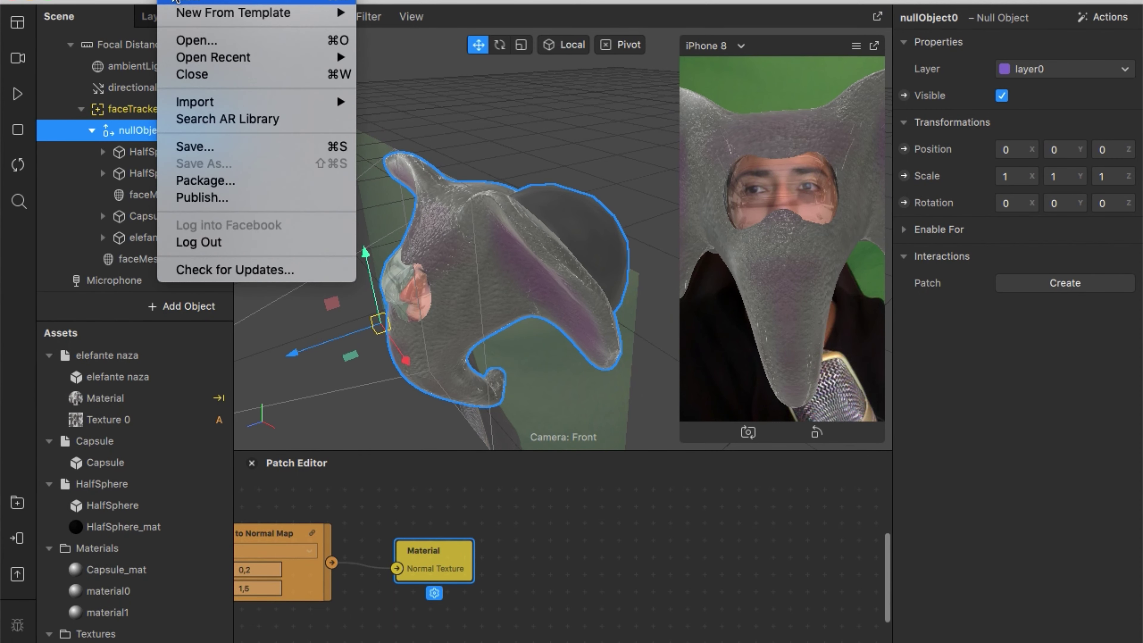
key(Escape)
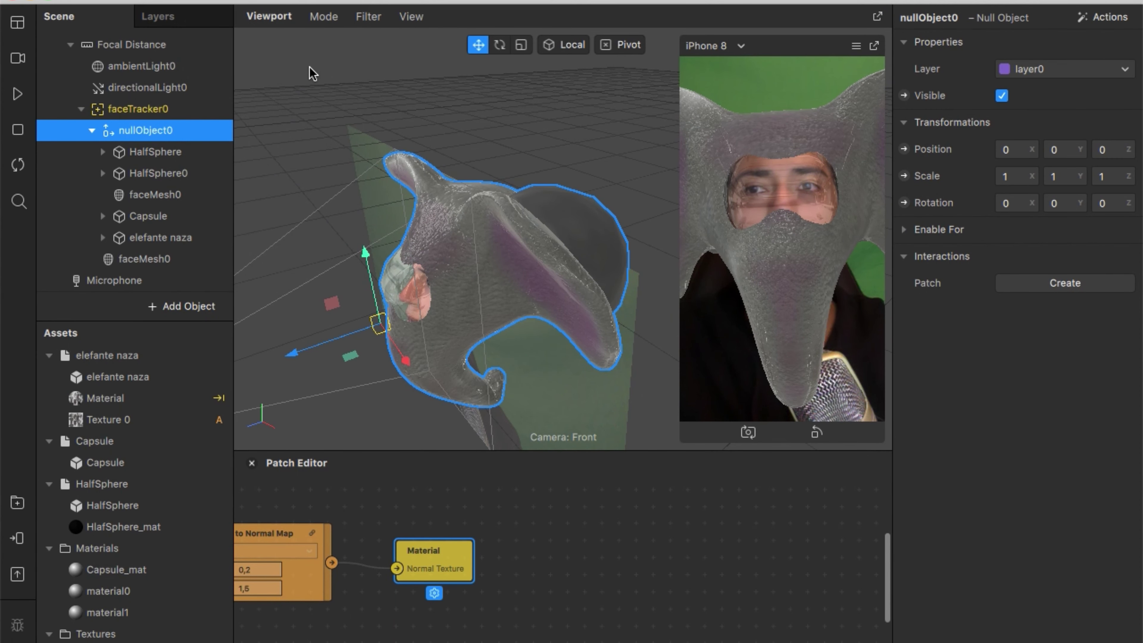
key(super+n)
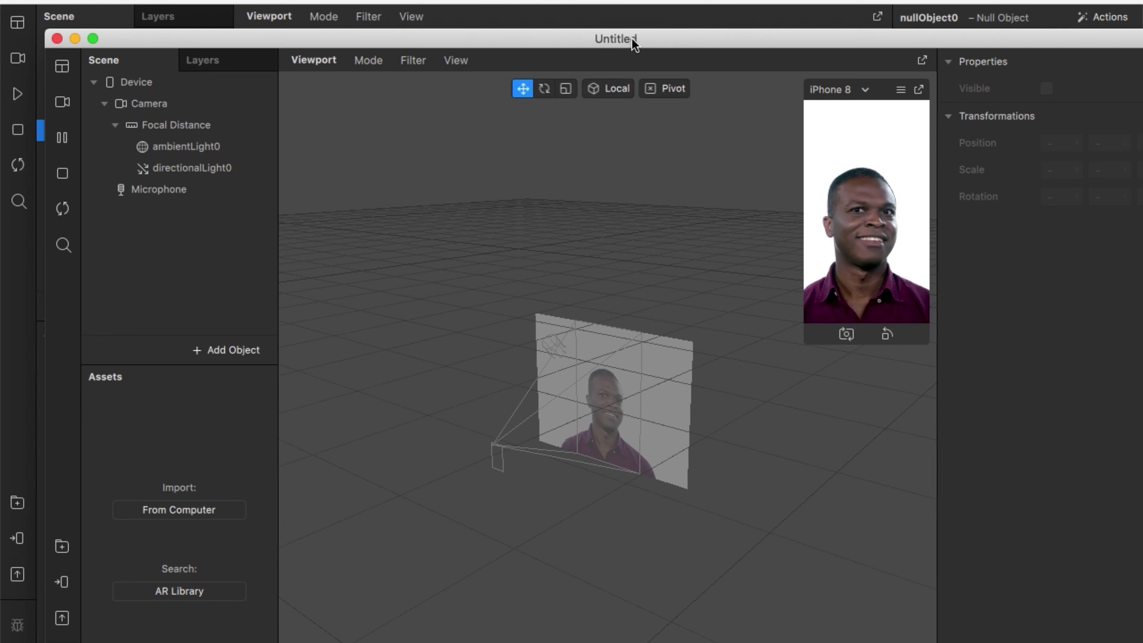
double_click(635, 40)
click(18, 58)
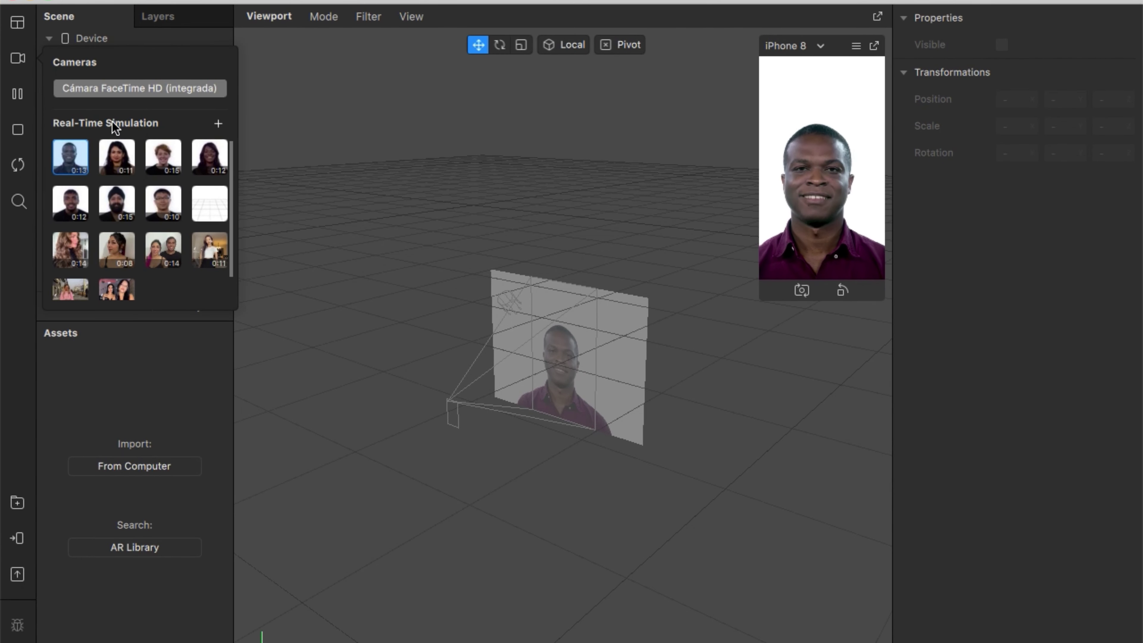
click(116, 249)
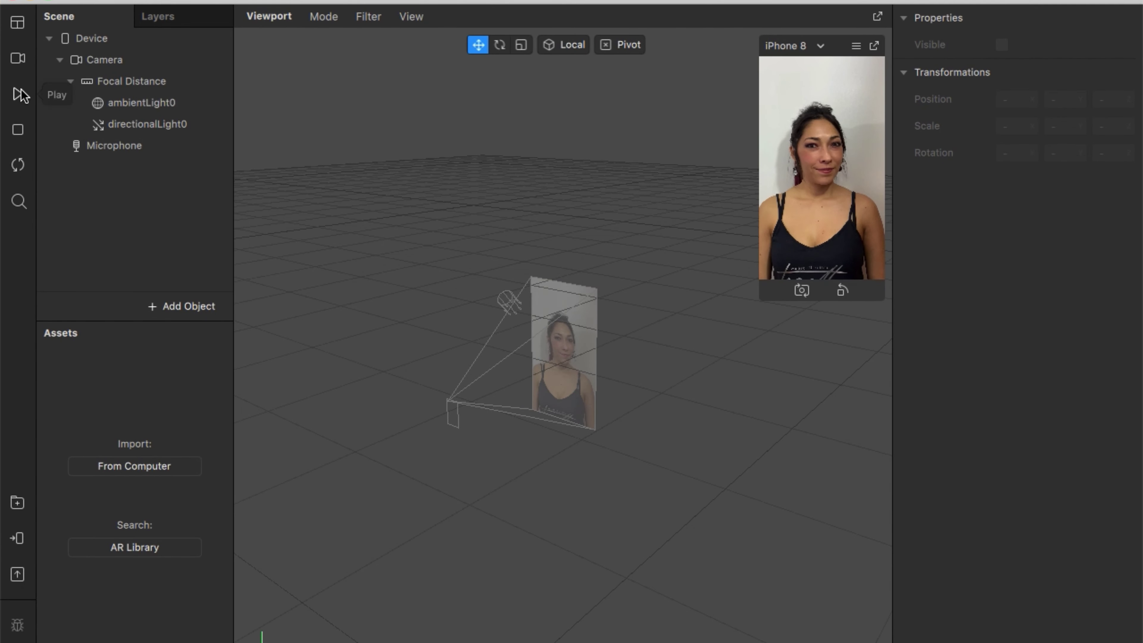
Add a face tracker with texture extraction and a face mesh beneath it.
right_click(148, 82)
mouse_move(214, 95)
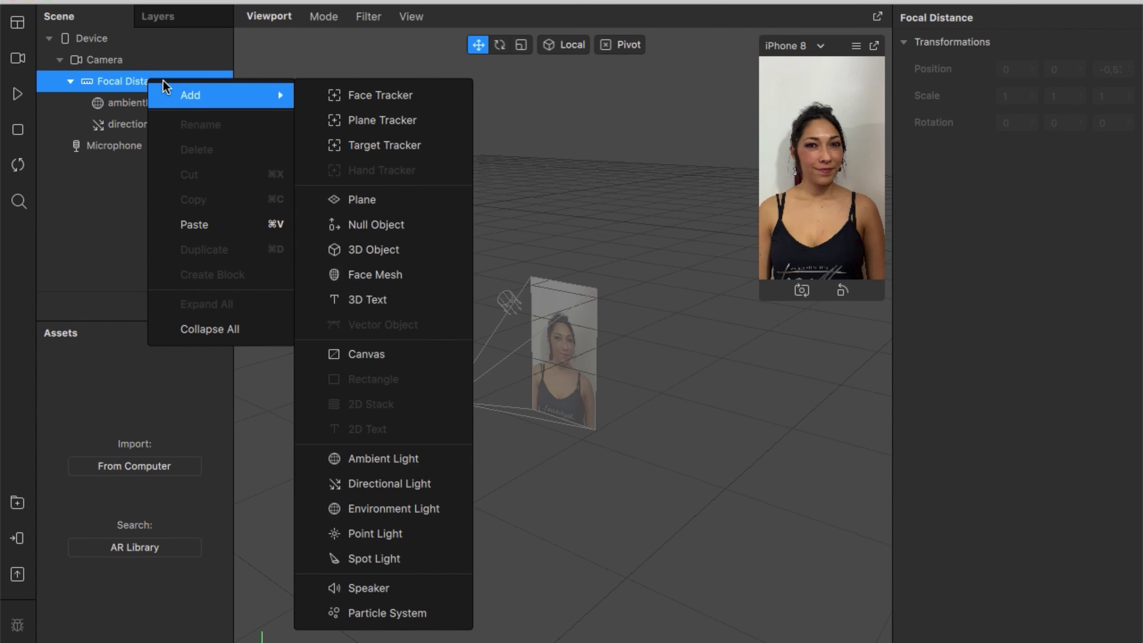
click(392, 100)
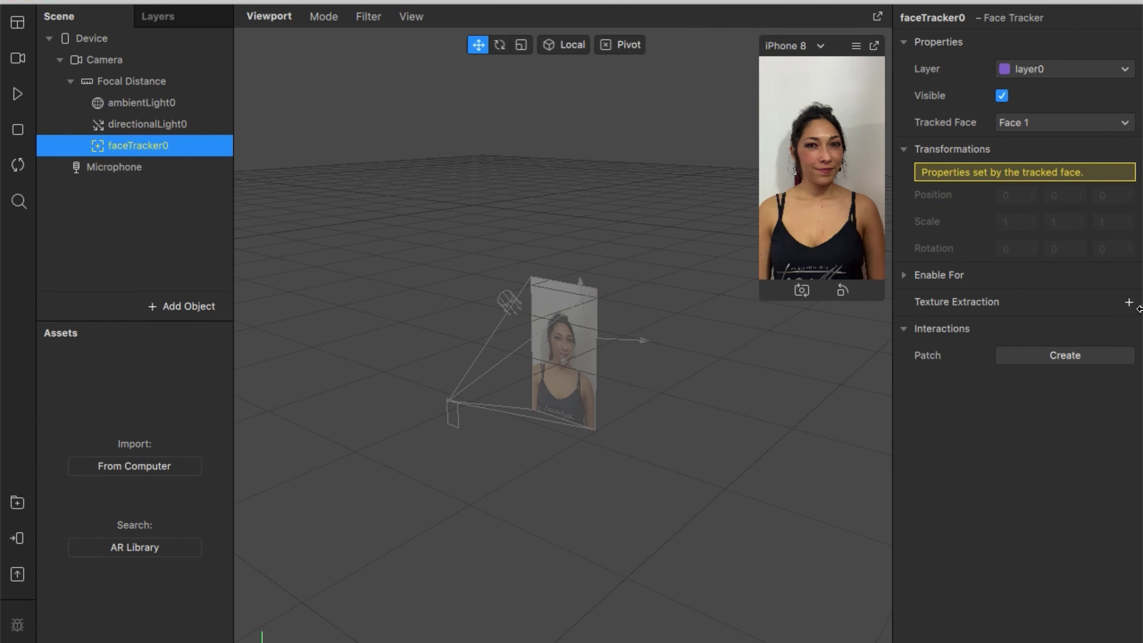
click(1125, 304)
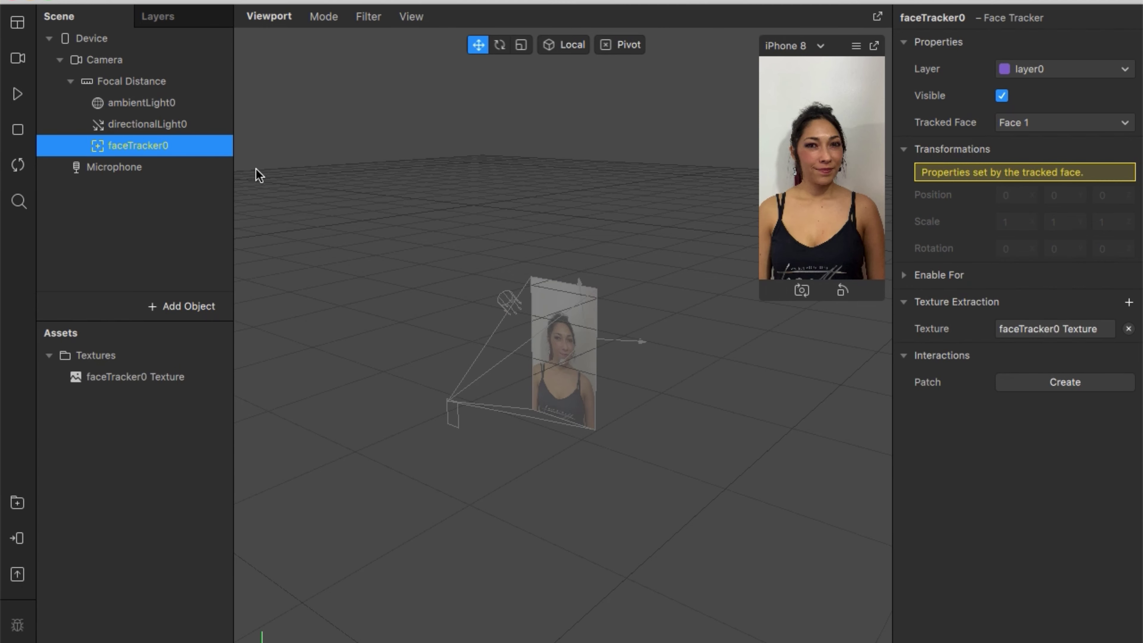
right_click(162, 146)
mouse_move(211, 159)
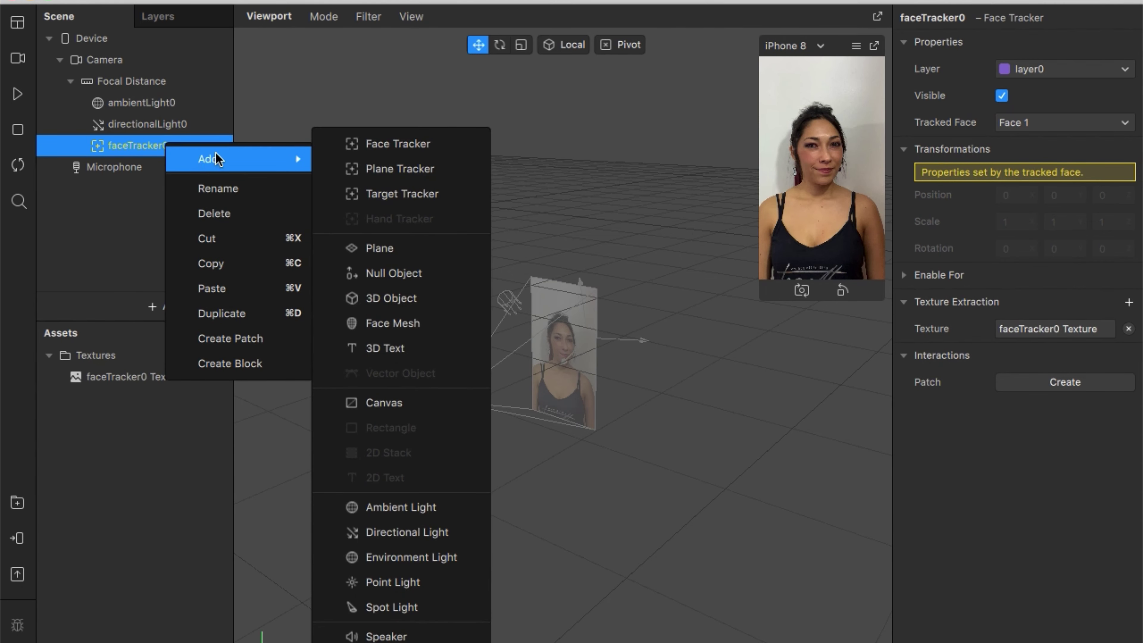
click(392, 323)
Begin importing a 3D object under faceTracker0.
click(153, 150)
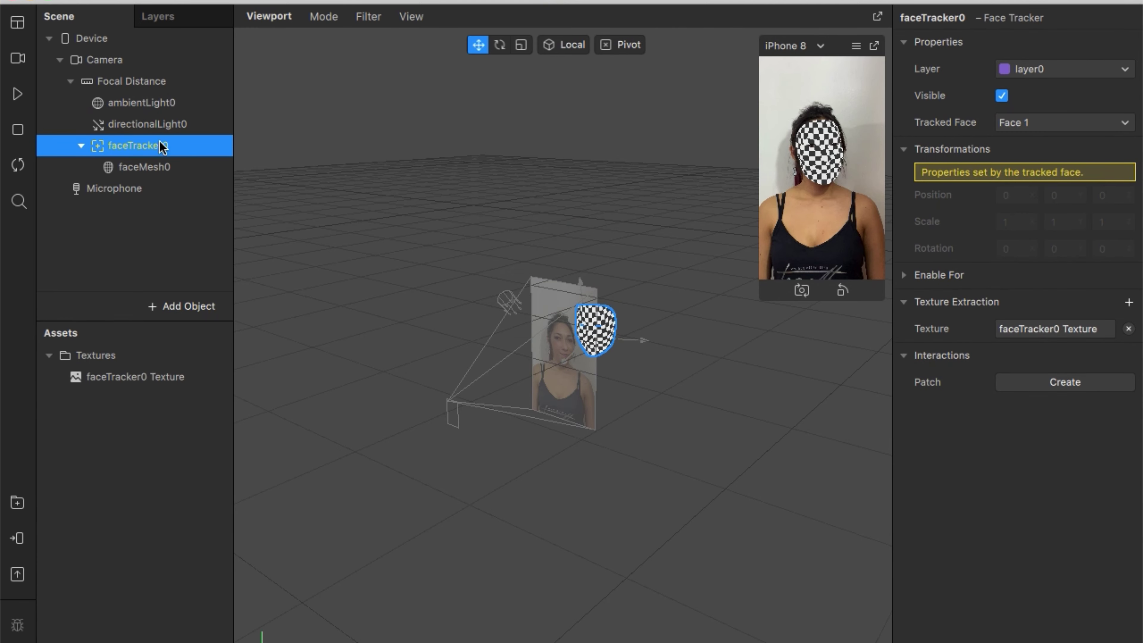
right_click(158, 147)
mouse_move(214, 163)
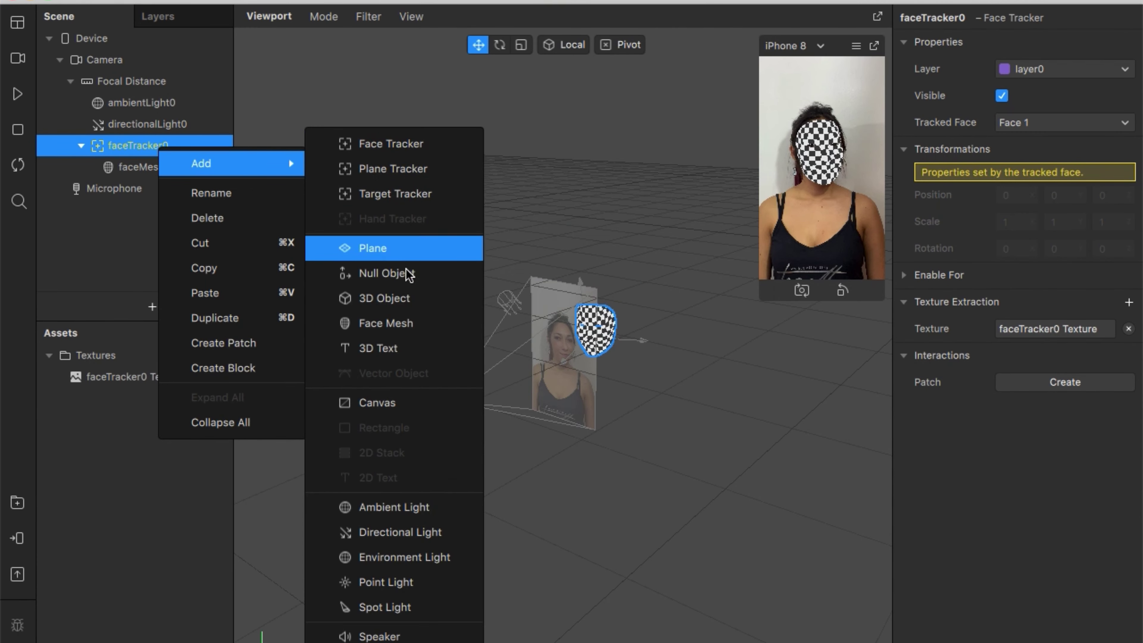
click(408, 296)
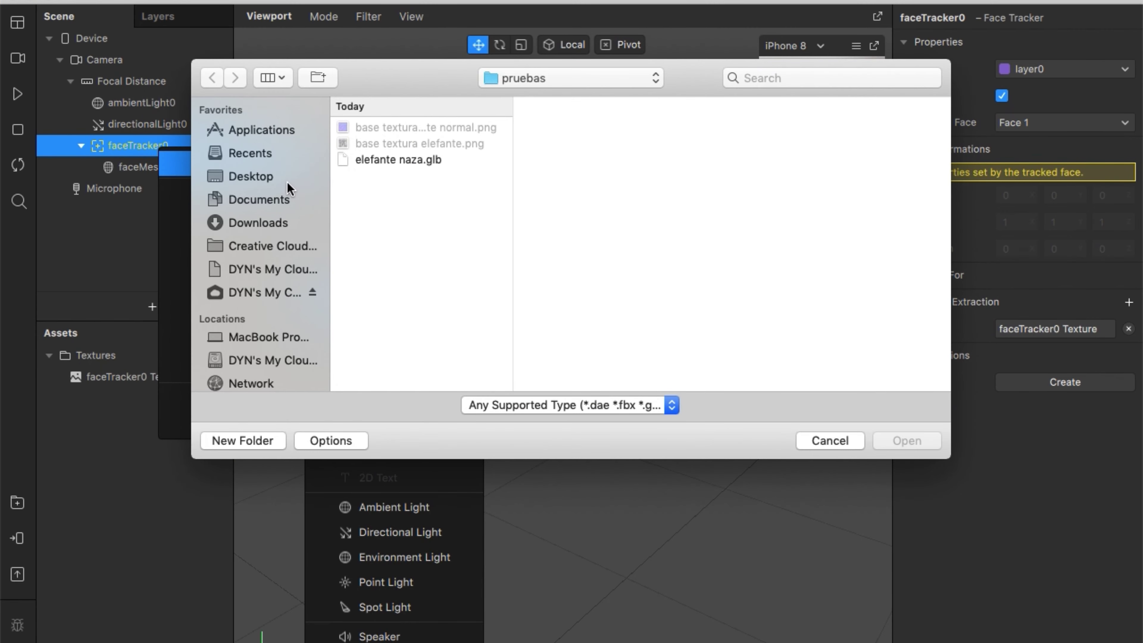
Import elefante.glb from the 123 folder under faceTracker0.
click(691, 127)
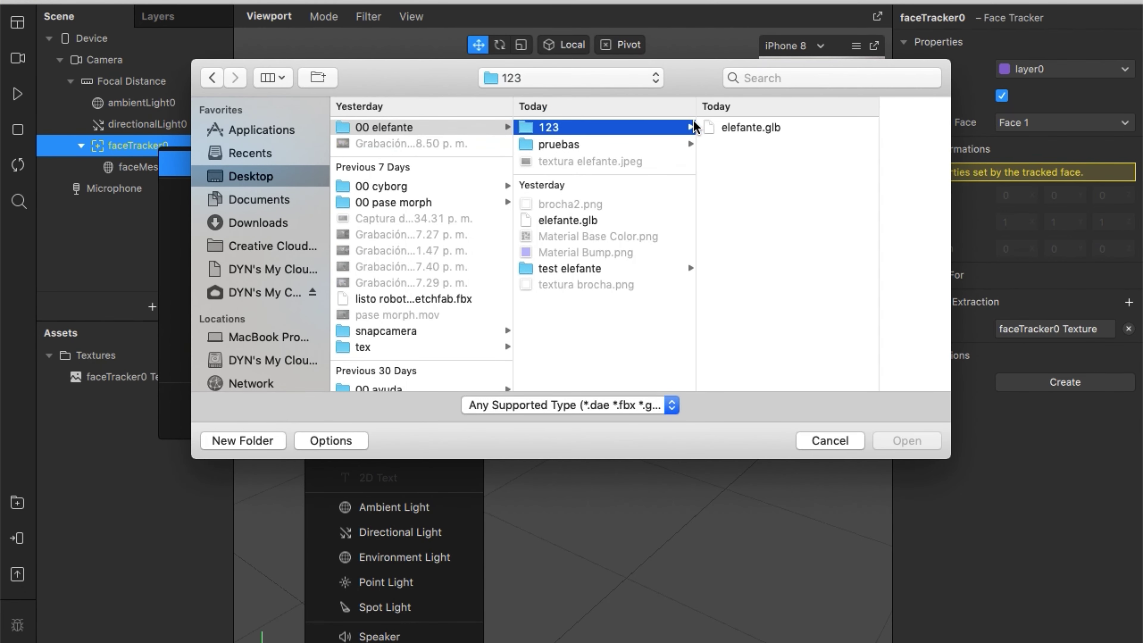
click(756, 128)
drag(861, 333, 901, 334)
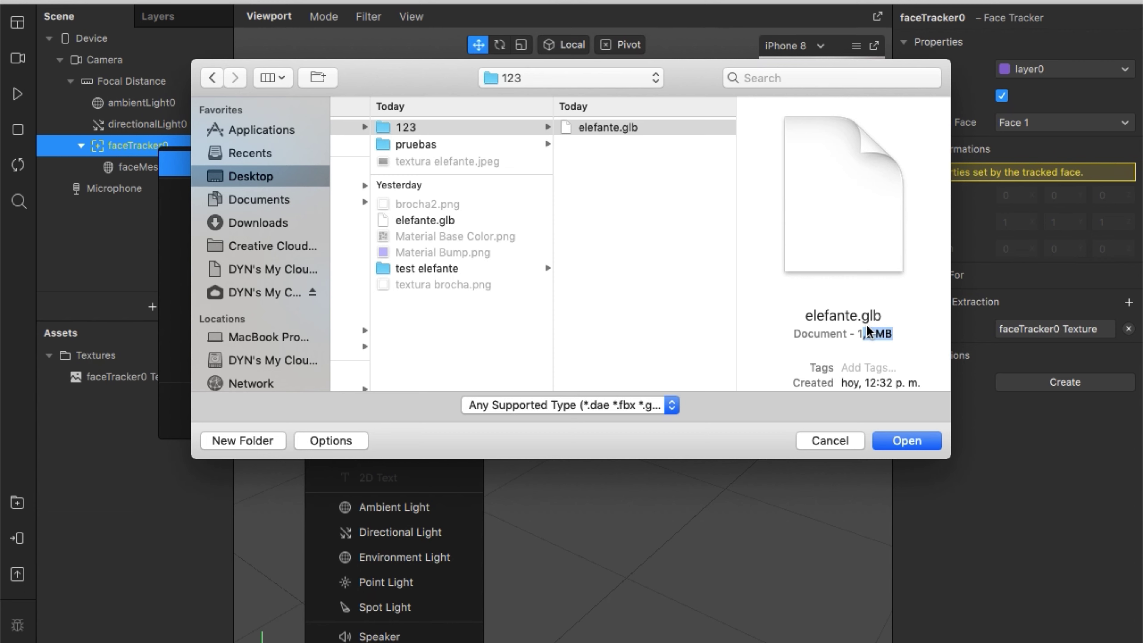
click(907, 440)
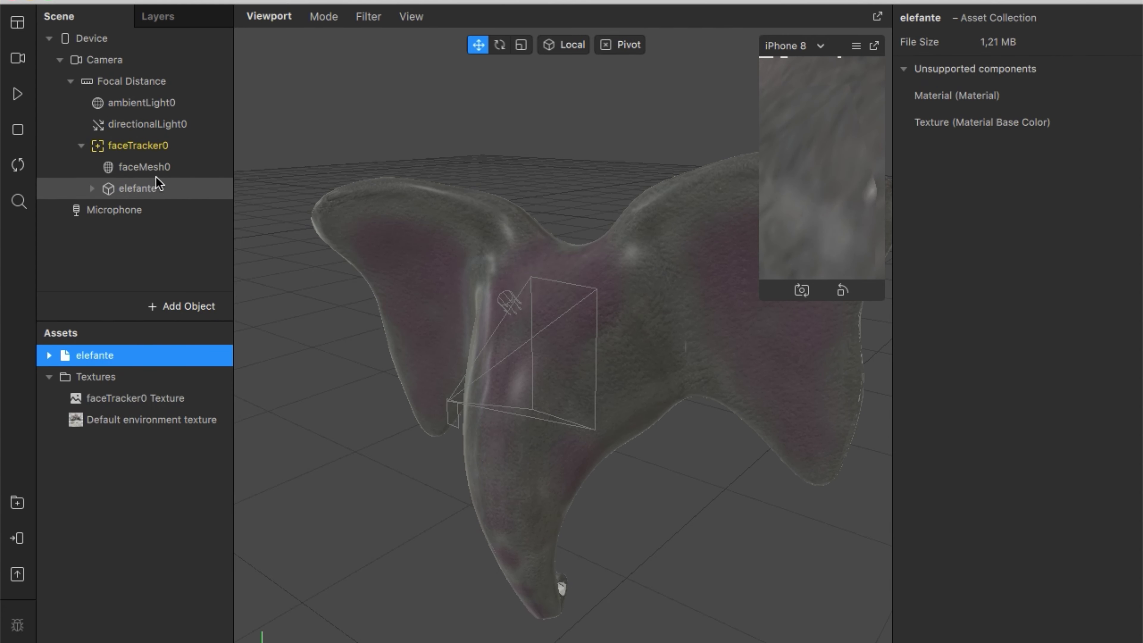
Shrink the elefante to about 0.39 scale and push it back over the face mesh.
click(155, 186)
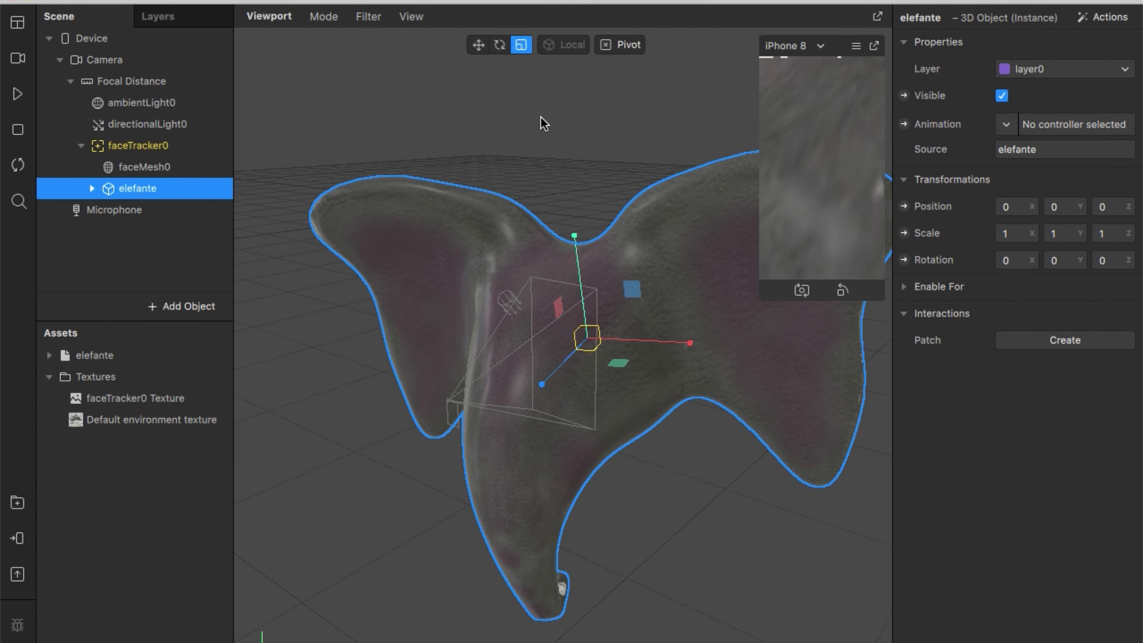
mouse_move(580, 342)
mouse_down()
mouse_move(415, 358)
mouse_move(482, 358)
mouse_up()
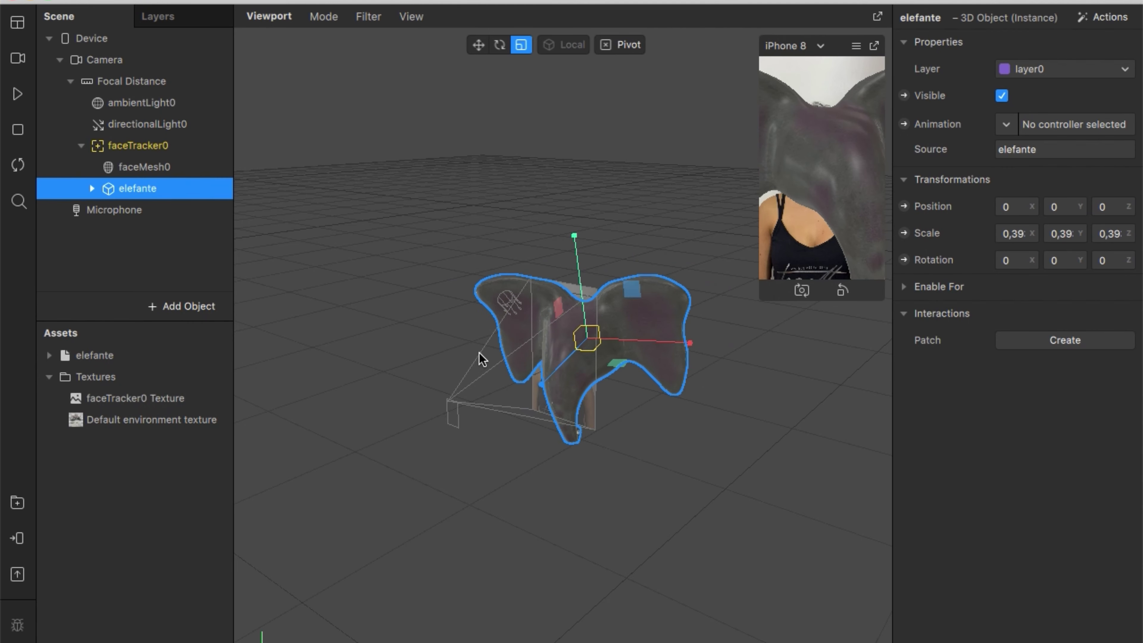
scroll(599, 410, up, 2)
scroll(594, 383, up, 3)
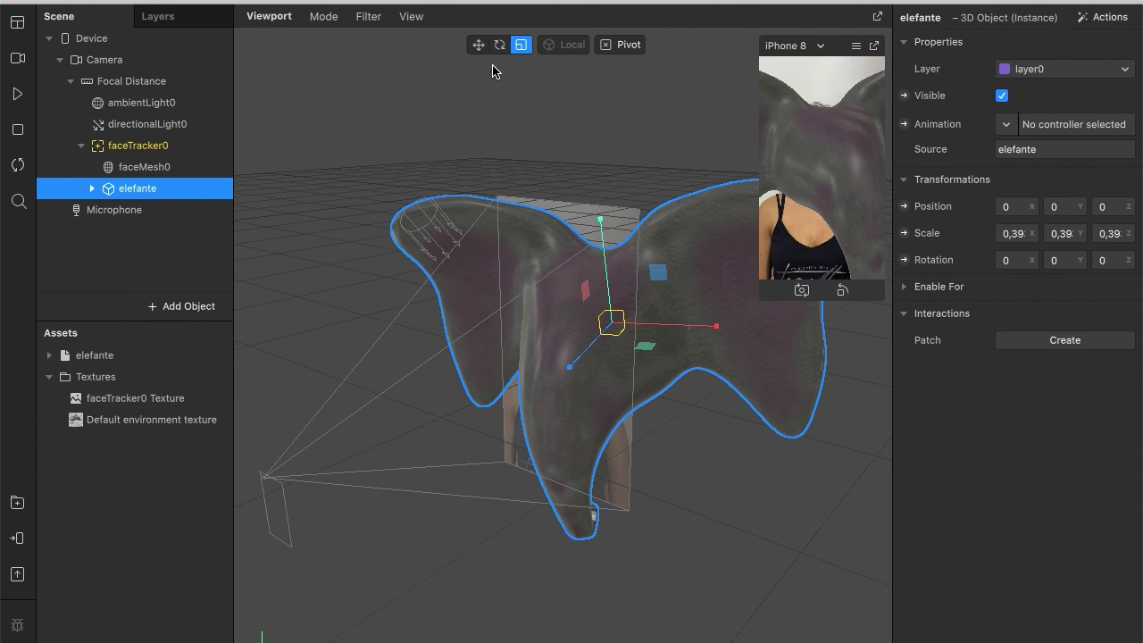
scroll(580, 315, up, 3)
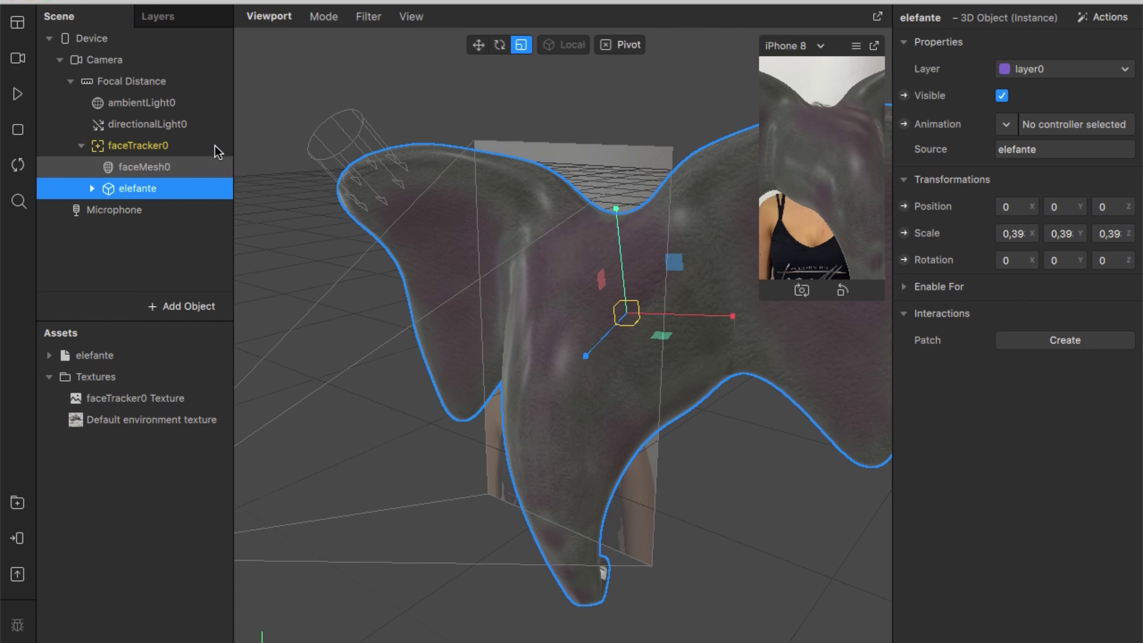
click(478, 45)
drag(585, 359, 655, 310)
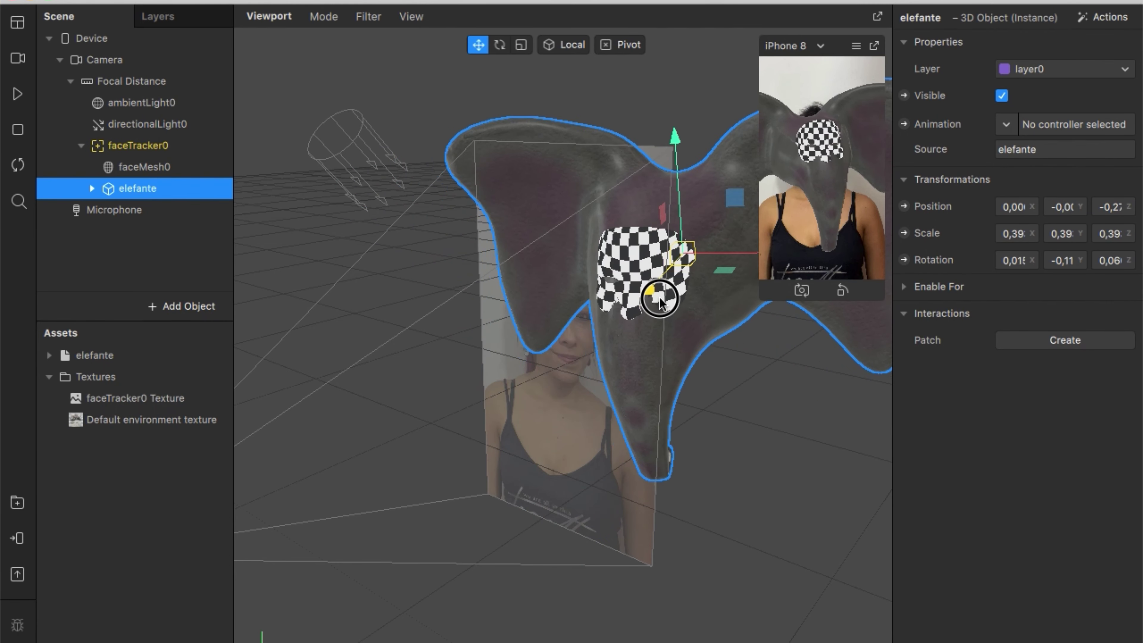
Raise the elefante slightly and tilt it about 9° forward.
drag(671, 198, 676, 183)
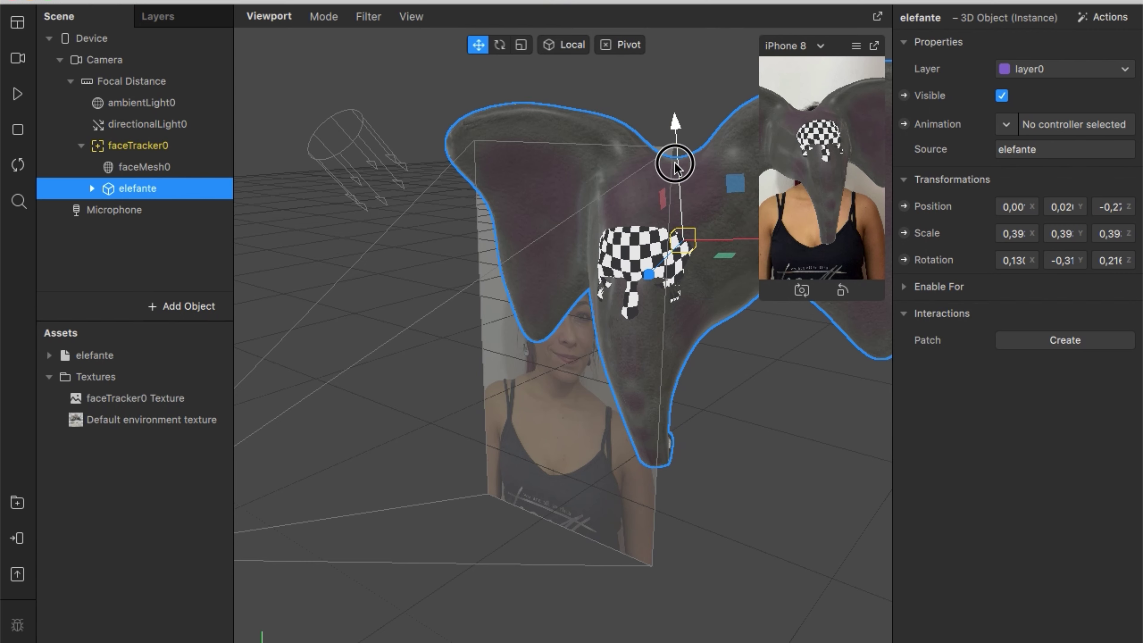
drag(675, 168, 675, 164)
key(e)
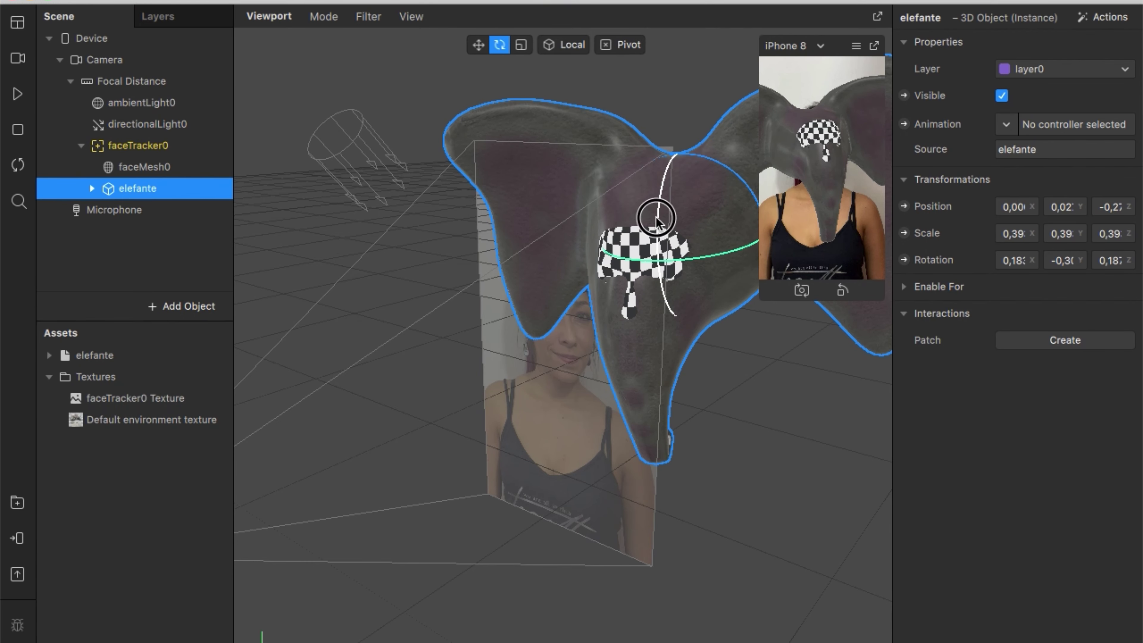
drag(655, 220, 653, 224)
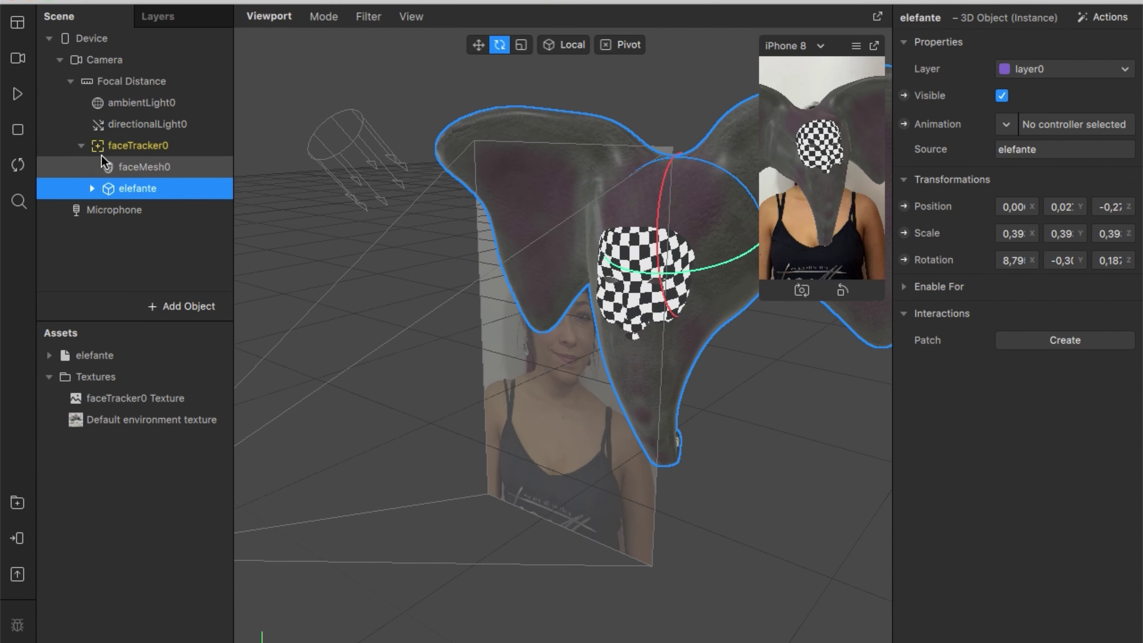
Nudge the elefante up, rescale it uniformly to about 0.419, and play the preview.
click(480, 46)
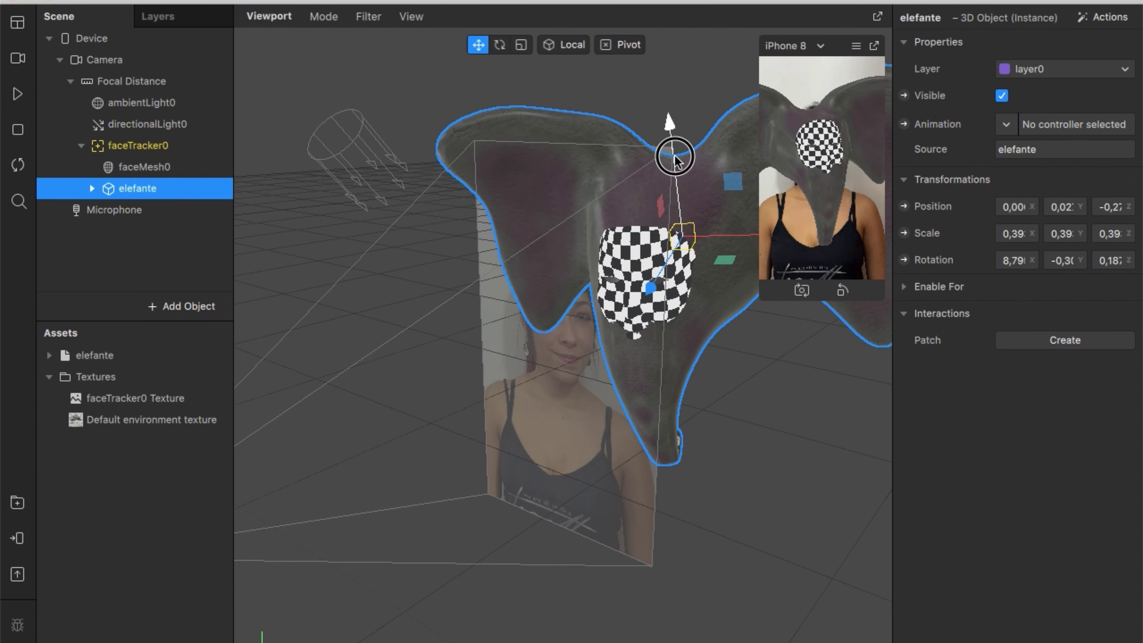
drag(676, 157, 671, 148)
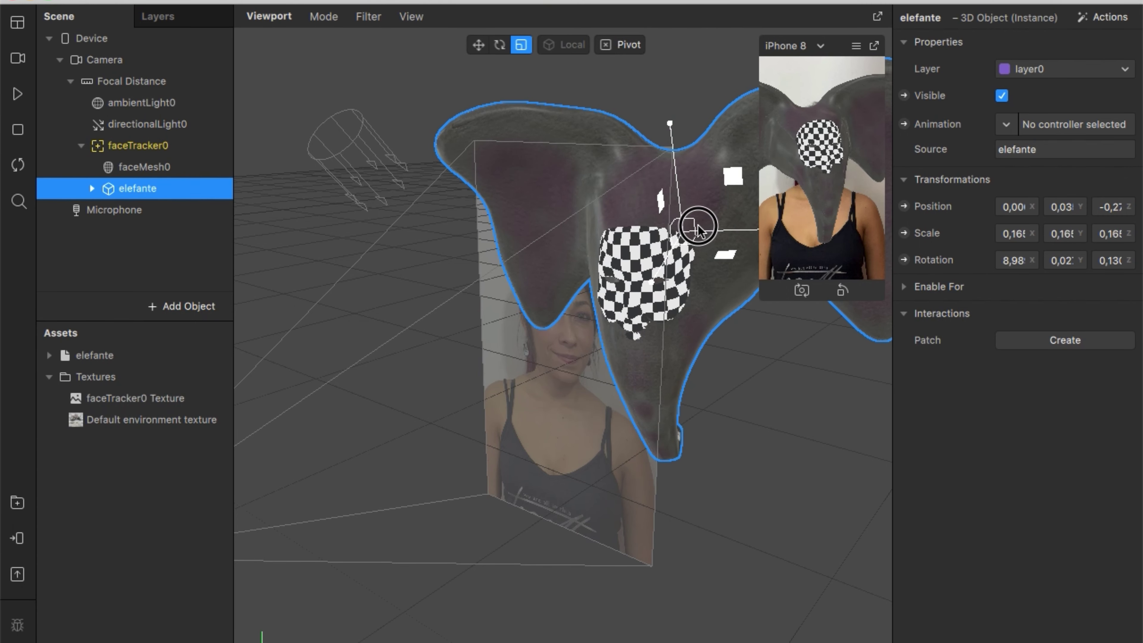
mouse_move(698, 227)
mouse_down()
mouse_move(1140, 228)
mouse_move(643, 250)
mouse_move(355, 216)
mouse_up()
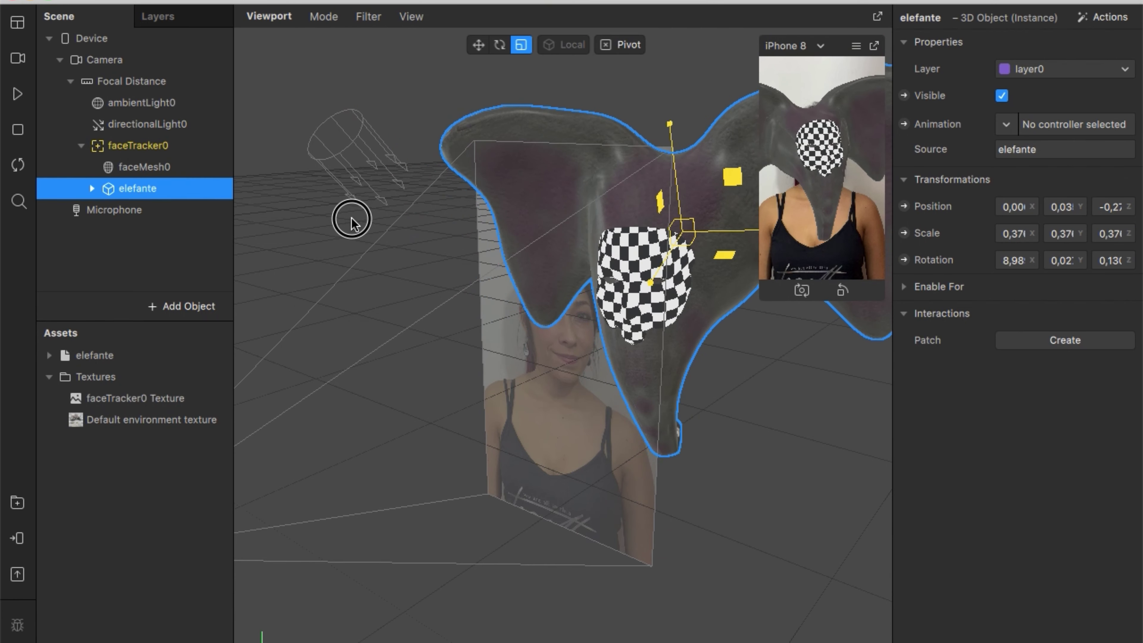
drag(356, 217, 356, 233)
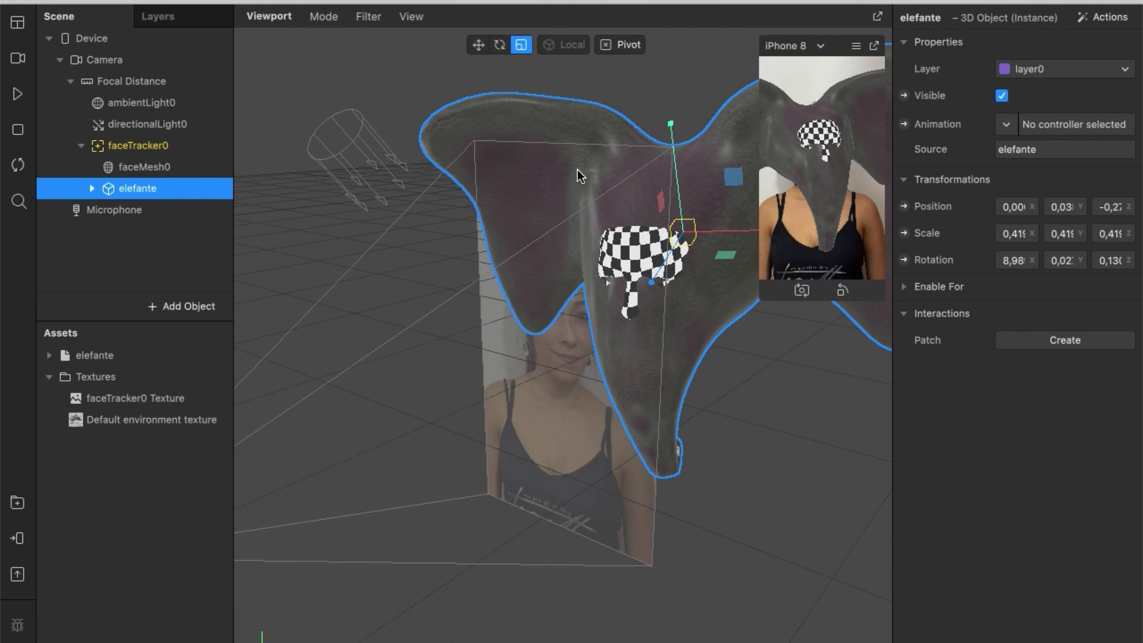
click(18, 95)
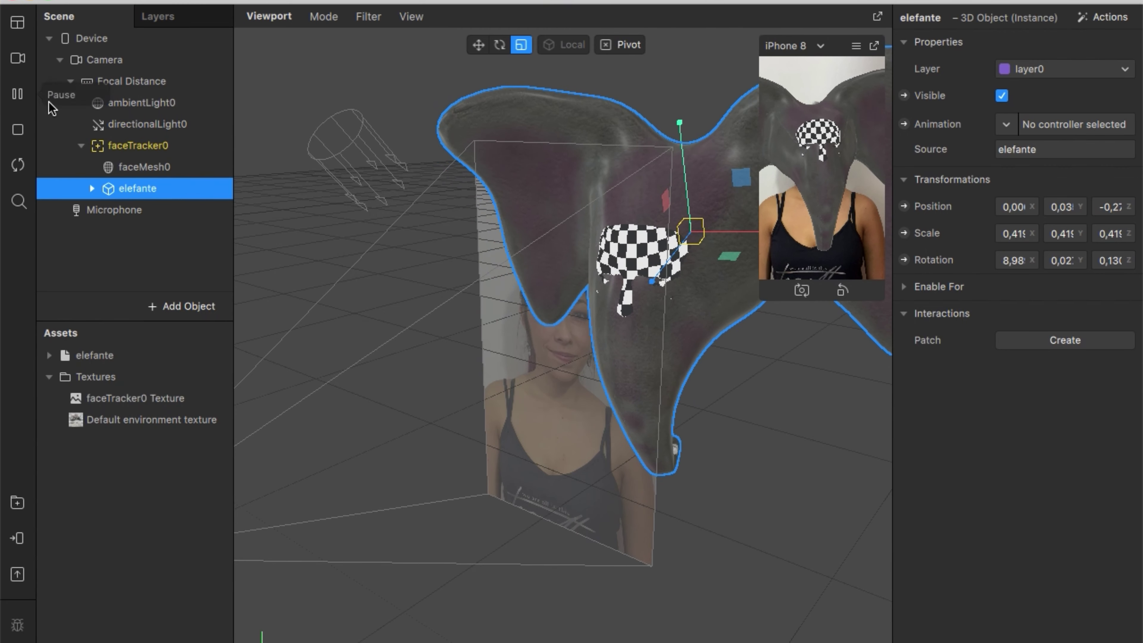
Preview with the built-in FaceTime HD camera and raise the elefante to Y 0.07.
click(18, 60)
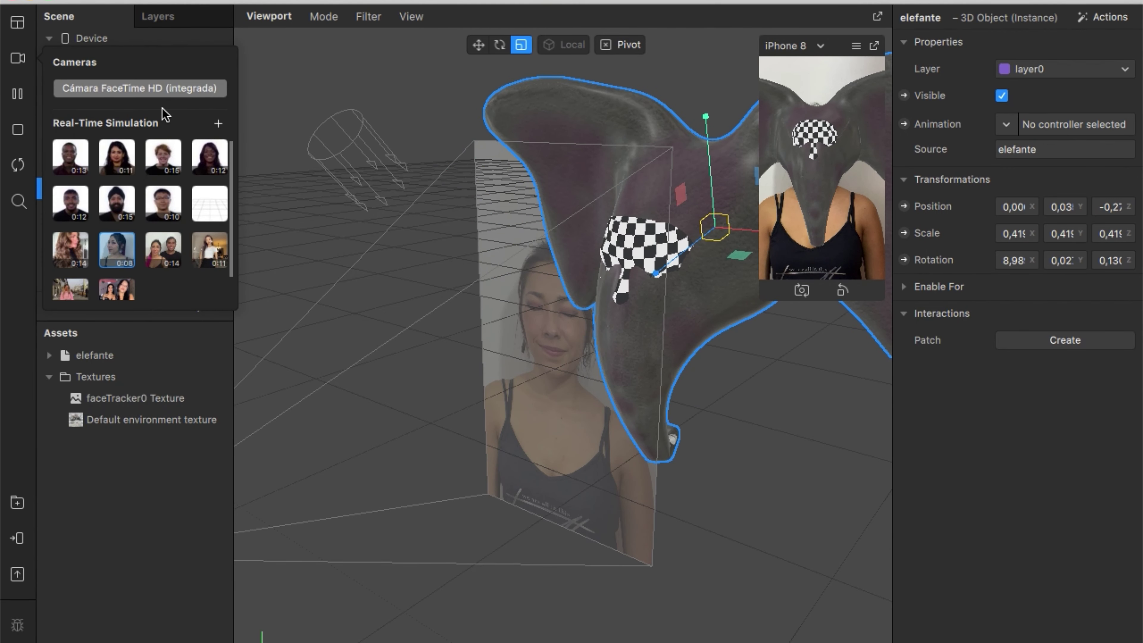
click(159, 88)
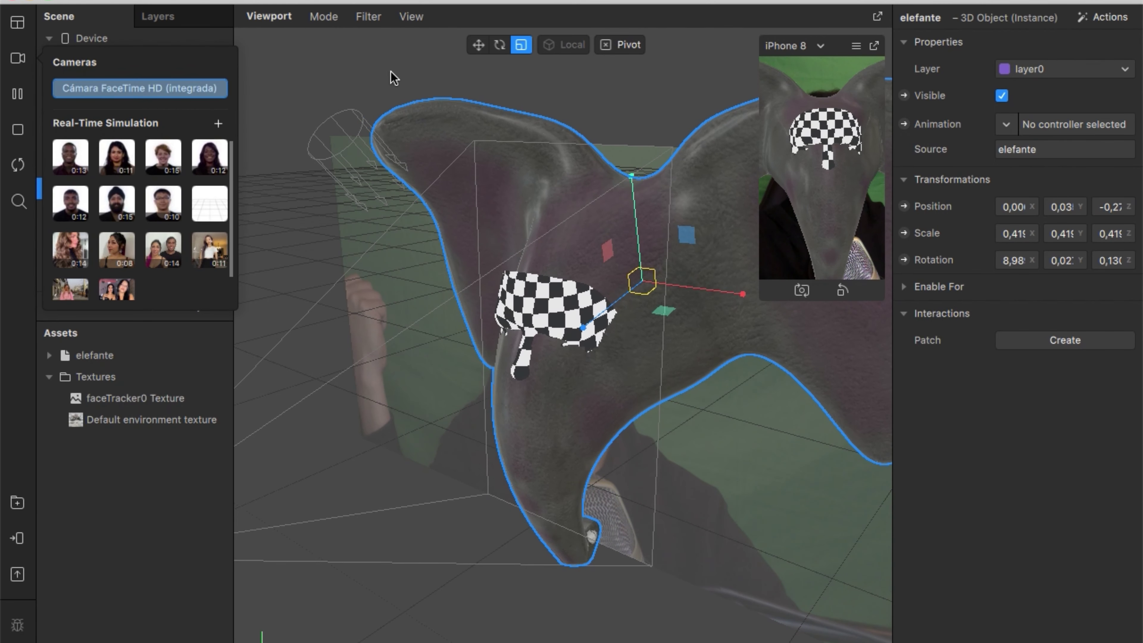
click(478, 45)
drag(632, 175, 644, 153)
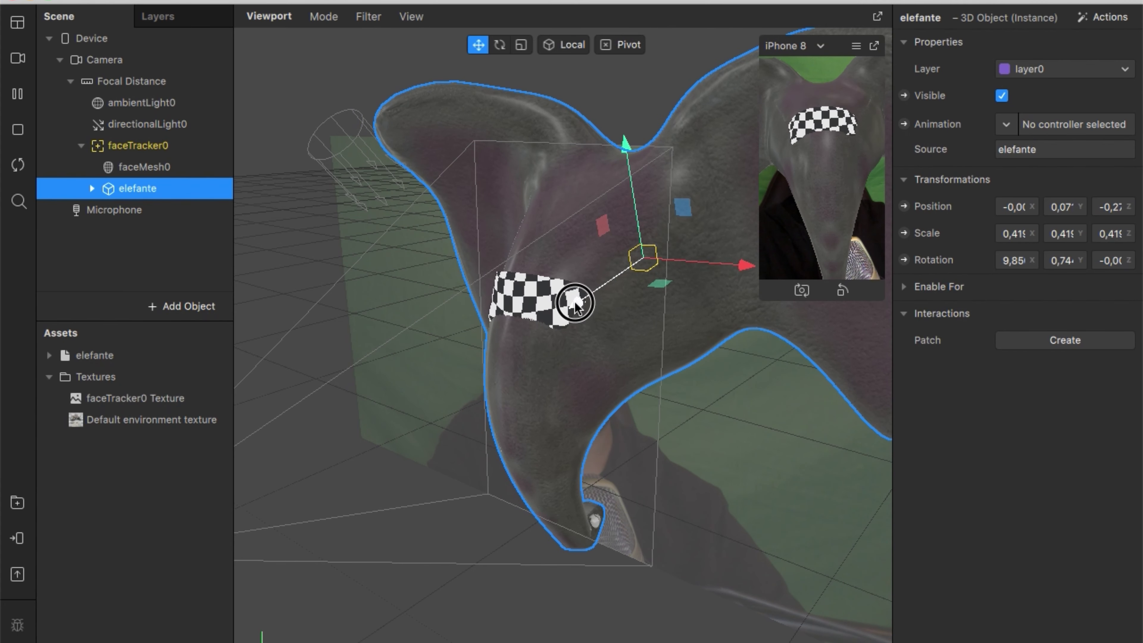
Drag the elefante over the live face, set Position X to 0, and raise it to about Y 0,06.
drag(575, 304, 557, 316)
drag(611, 185, 566, 295)
drag(652, 261, 662, 262)
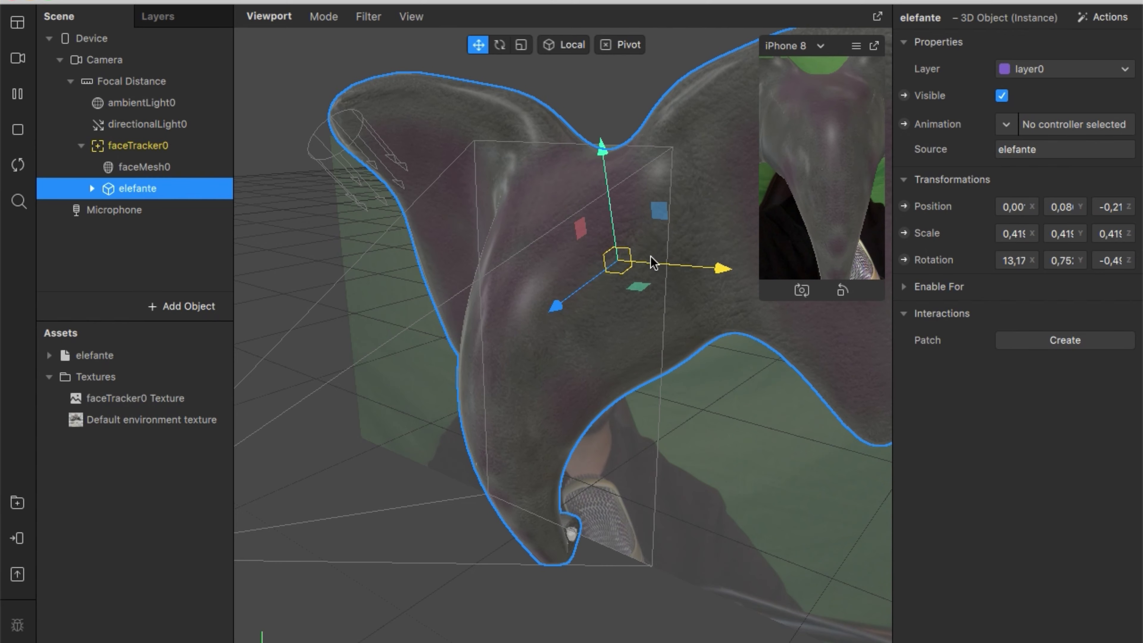
click(1013, 206)
text(0)
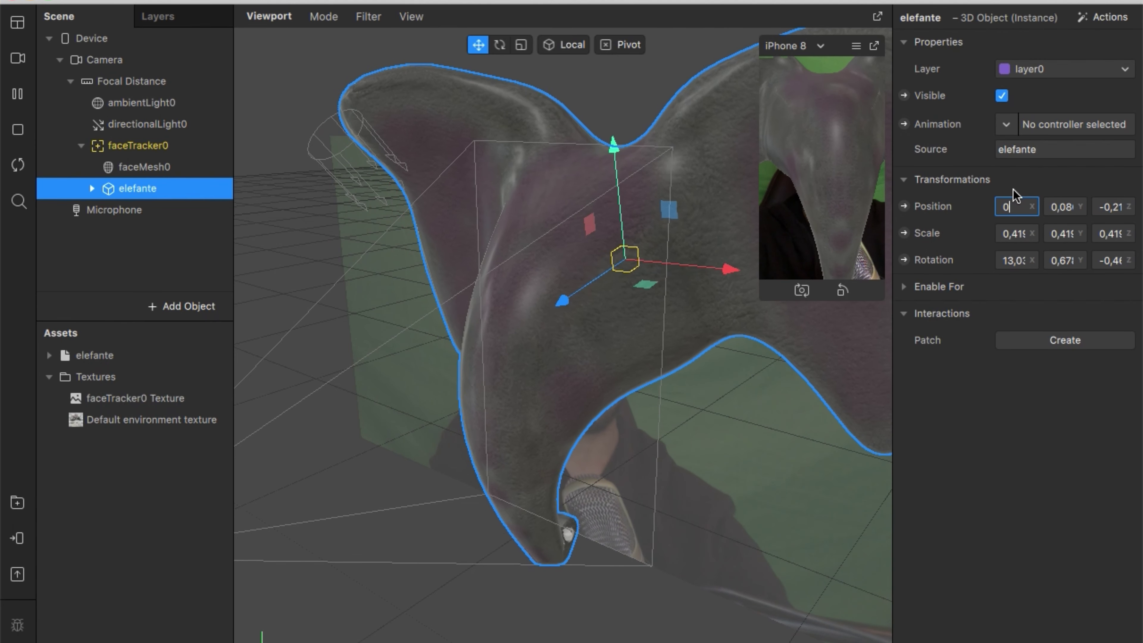
key(Return)
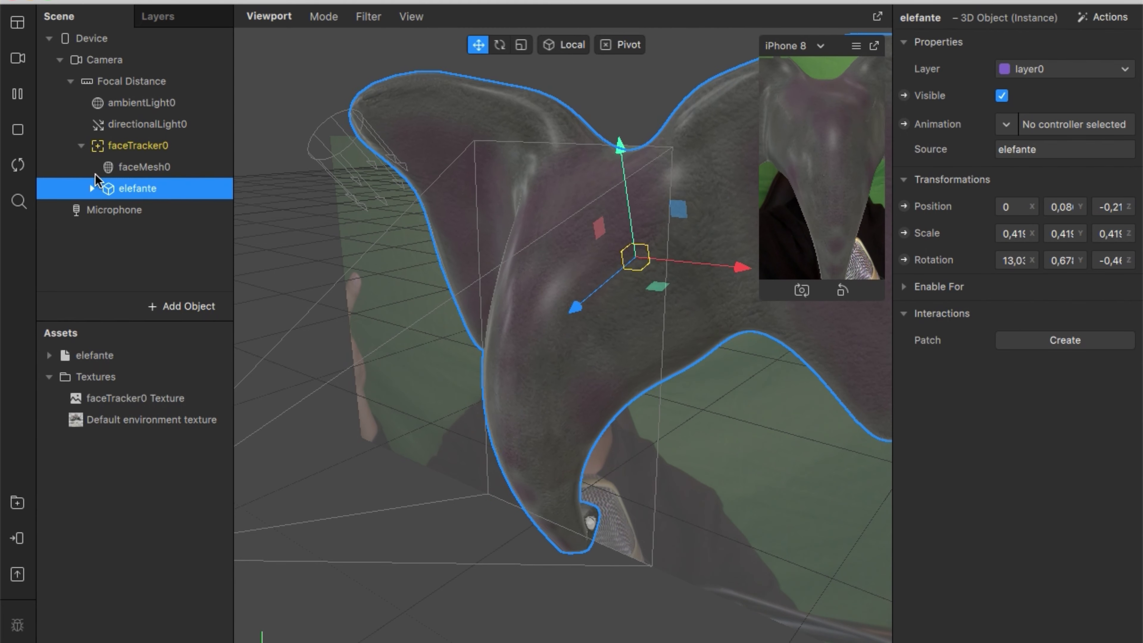
drag(635, 175, 647, 205)
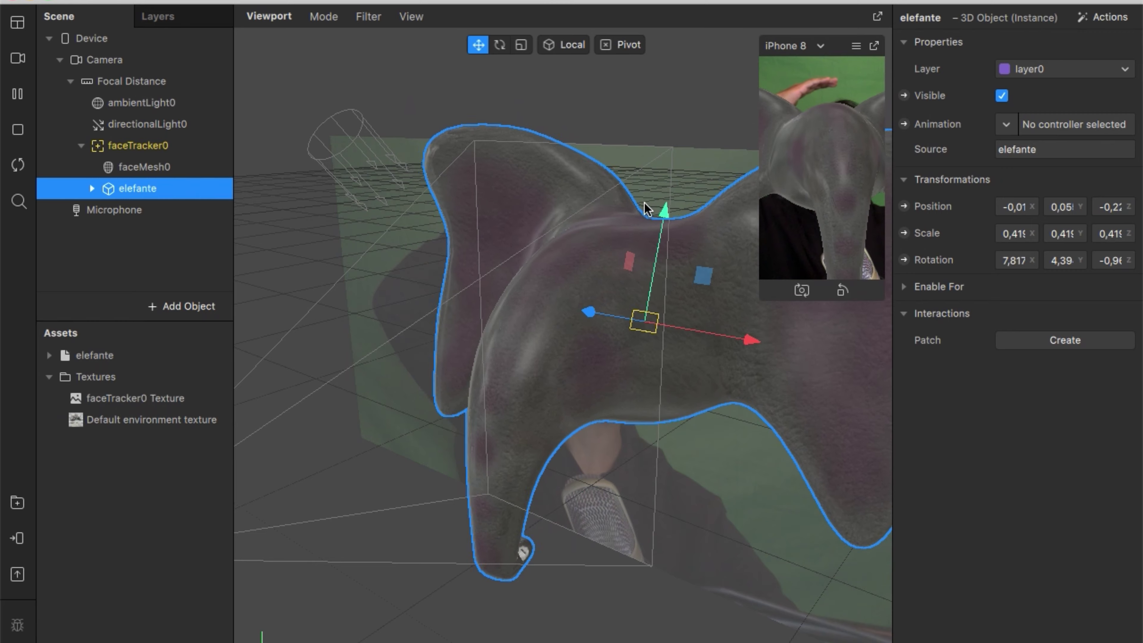
drag(625, 192, 622, 221)
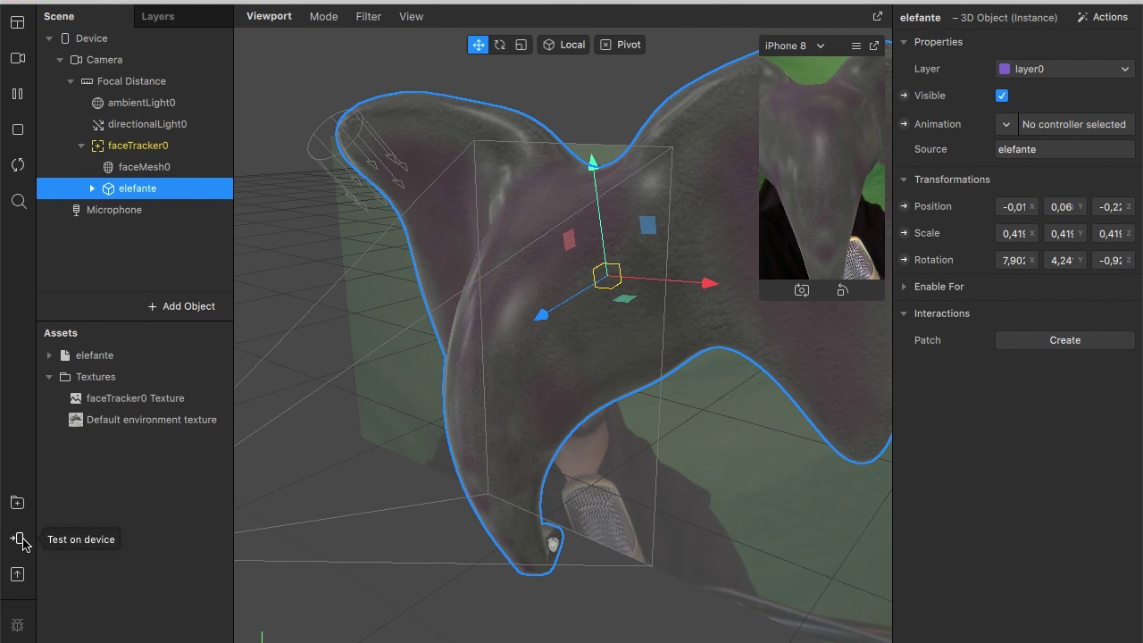
Import the Texture to Normal Map patch from the AR Library into the current project, then close the library.
click(17, 503)
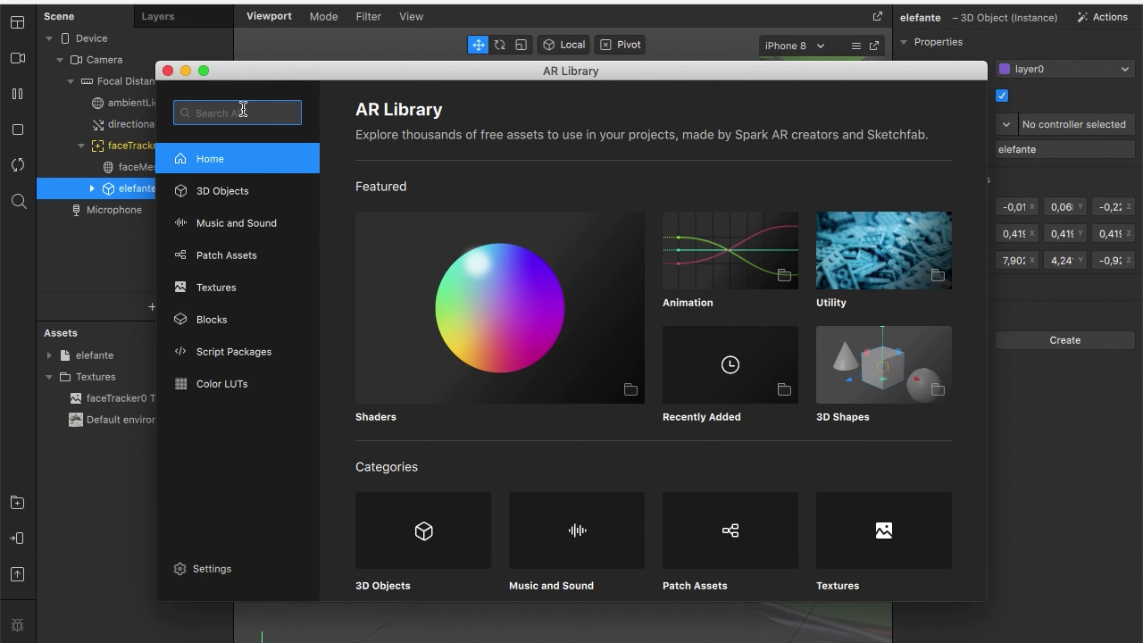
text(normal)
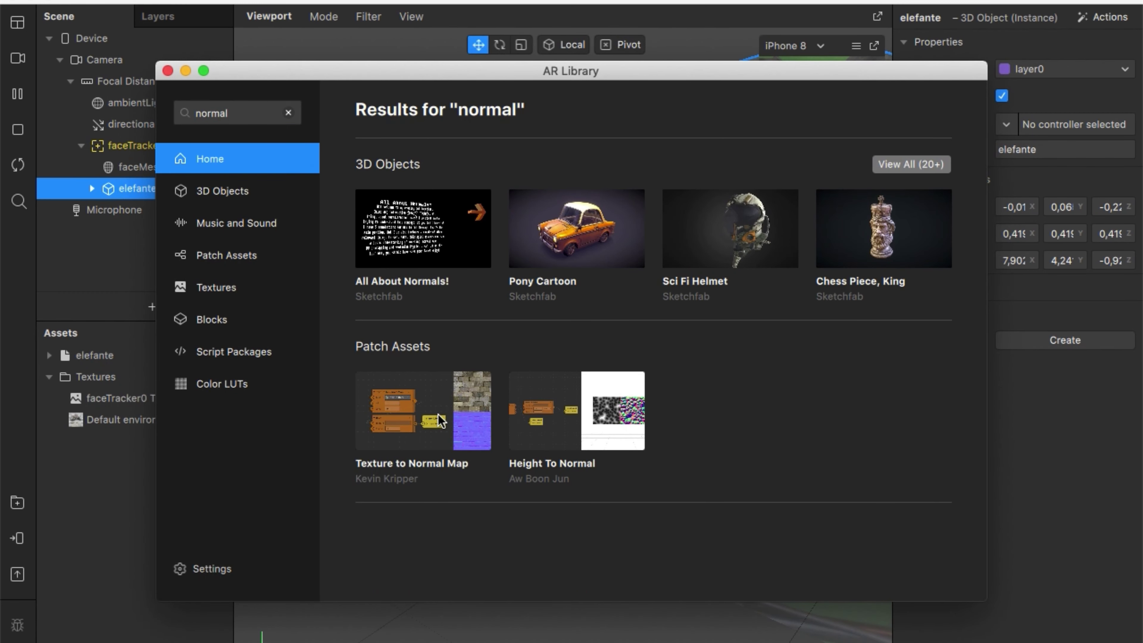
click(437, 413)
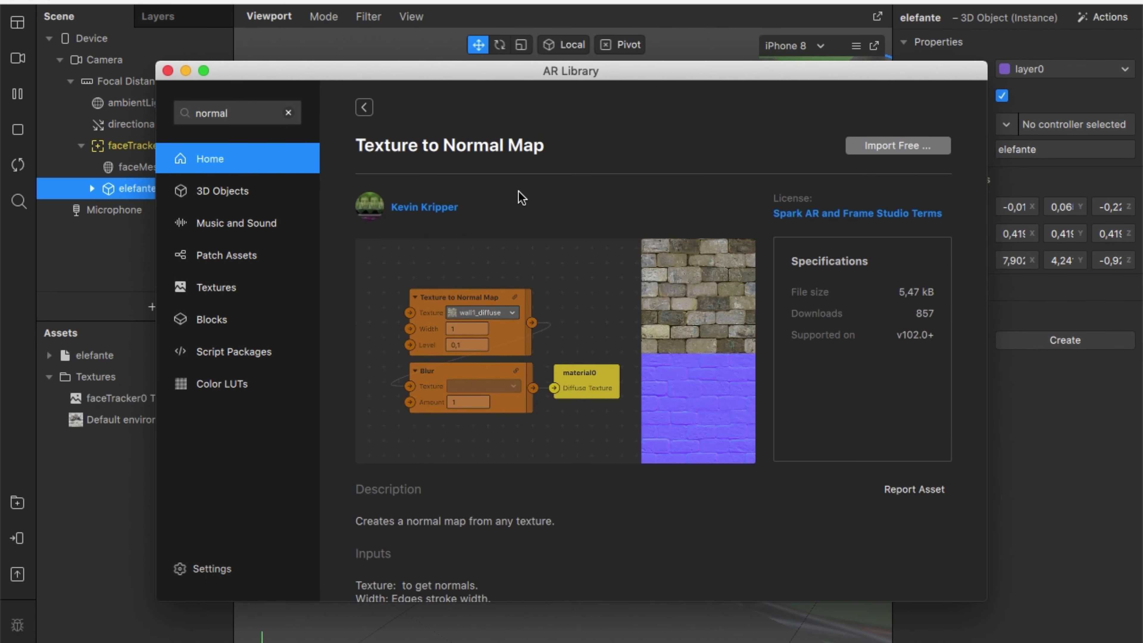
click(901, 147)
click(885, 169)
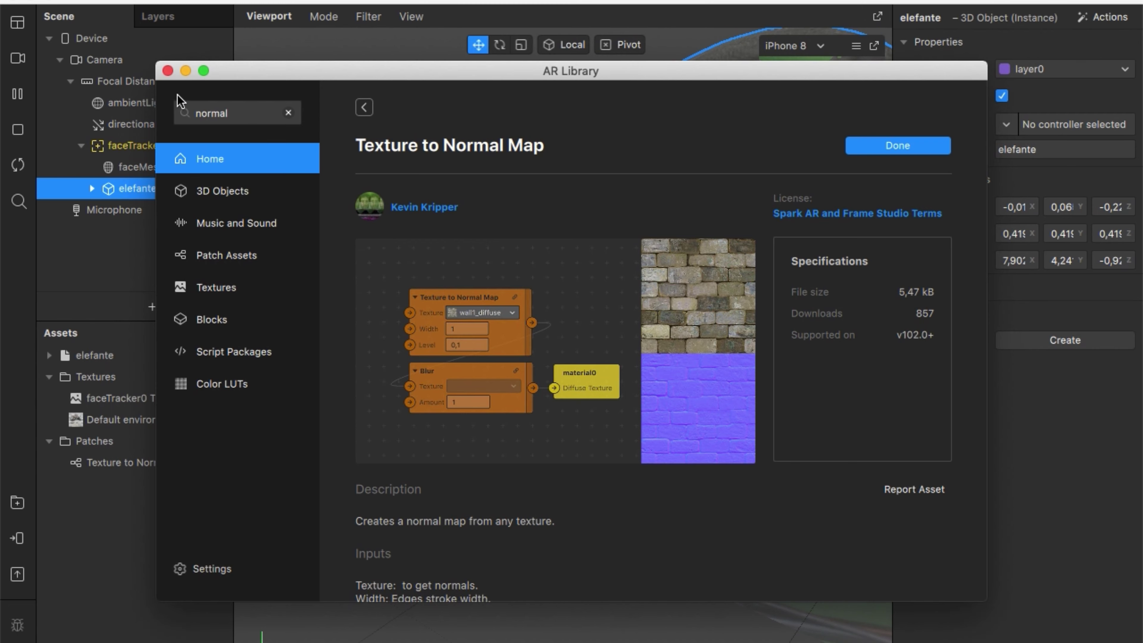
click(167, 70)
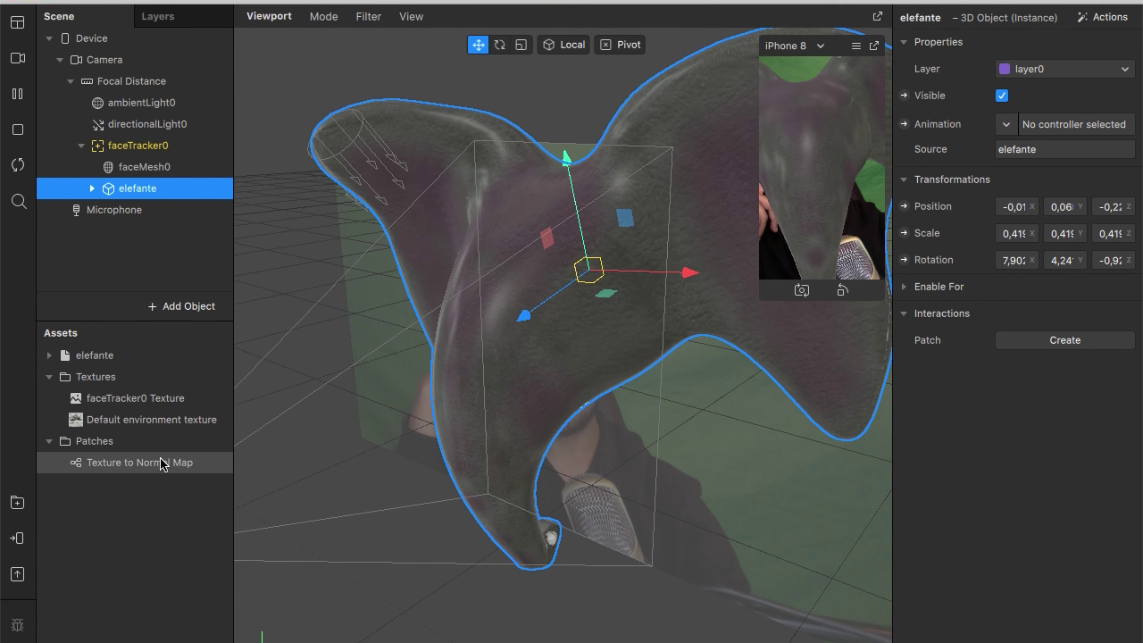
Show the Patch Editor and drop the Texture to Normal Map patch into its graph.
click(176, 461)
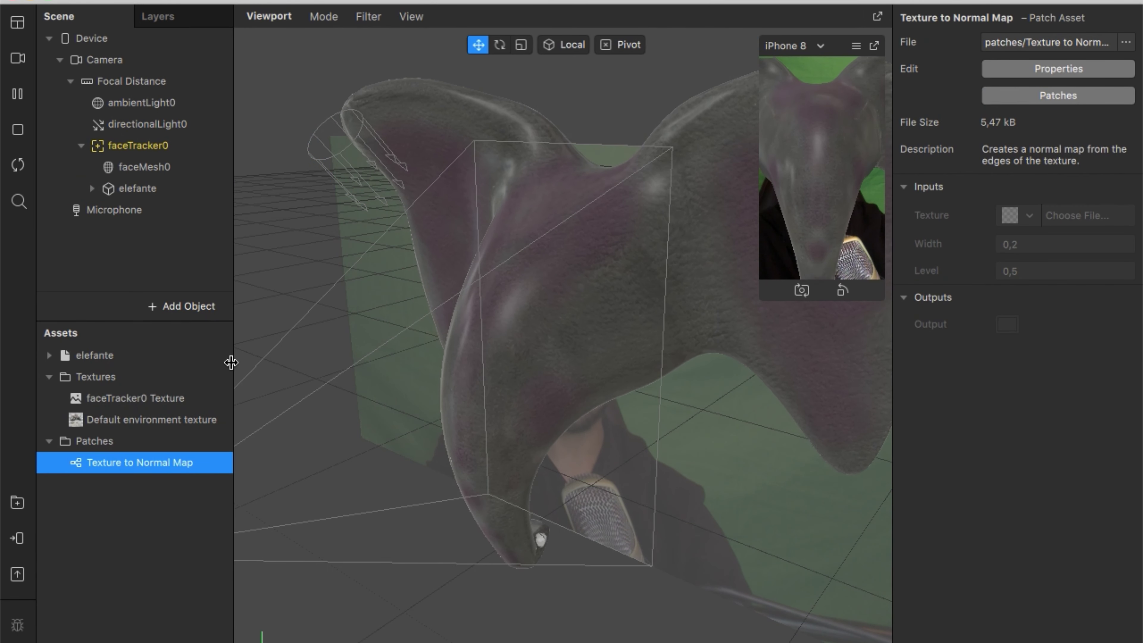
click(17, 22)
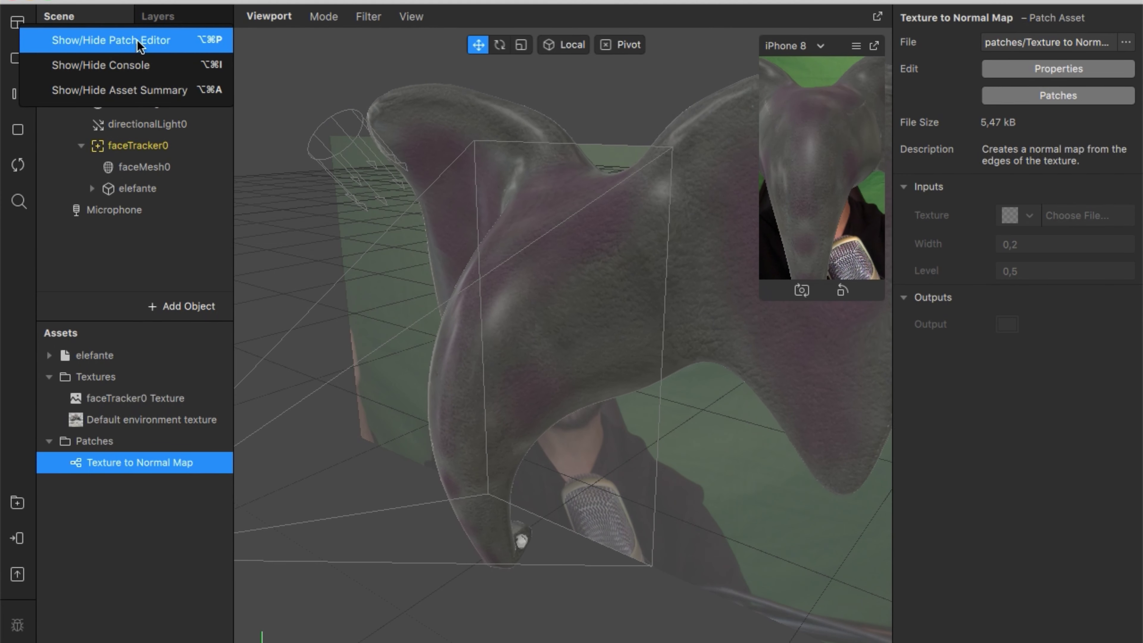
click(154, 44)
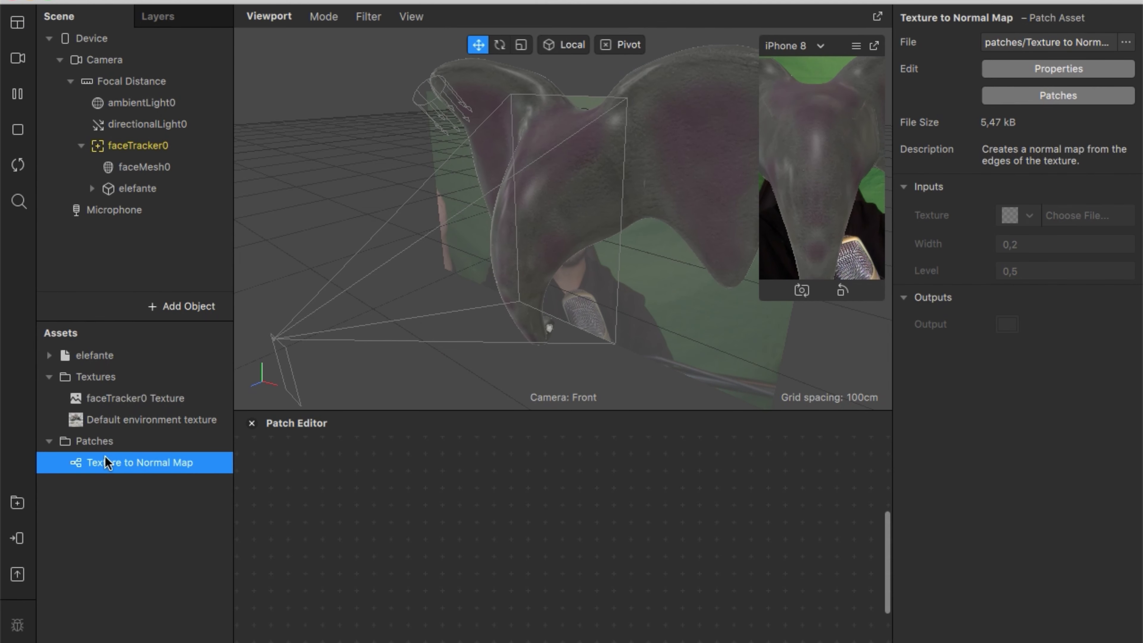
drag(105, 456, 407, 514)
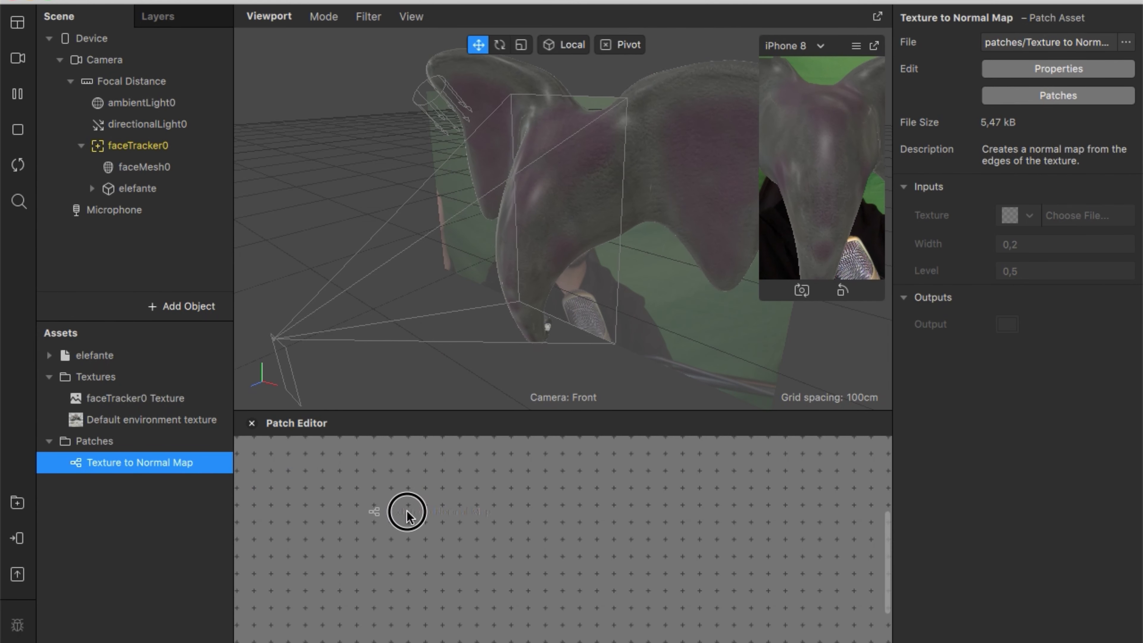
drag(265, 533, 265, 532)
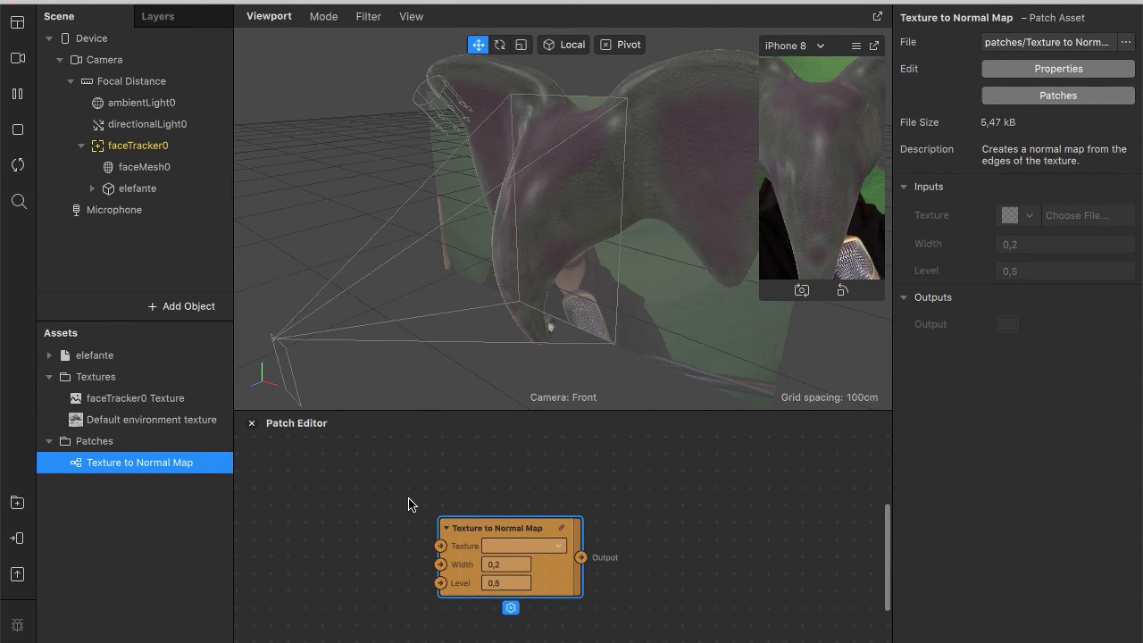
Expand the elefante asset and add its Texture 0 as a node in the Patch Editor.
click(45, 355)
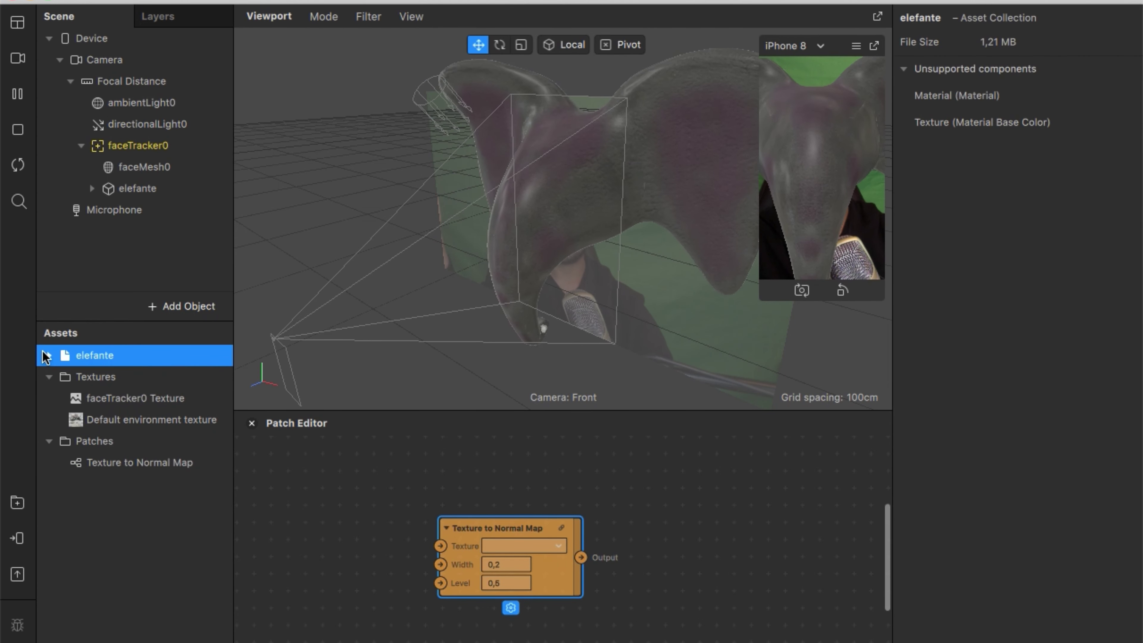
click(50, 356)
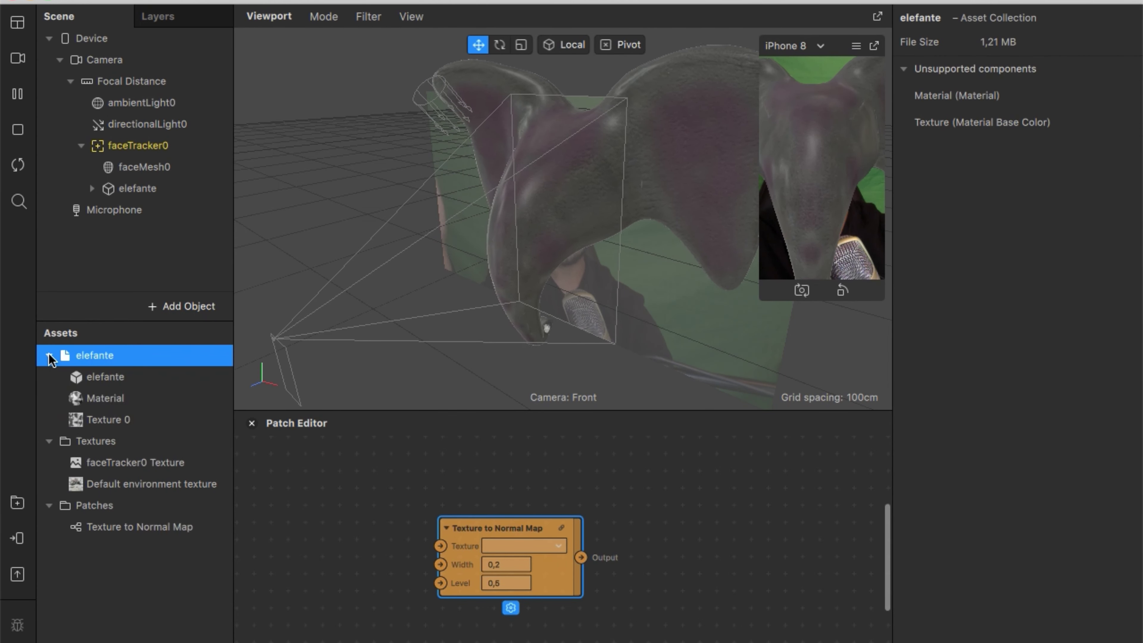
click(107, 404)
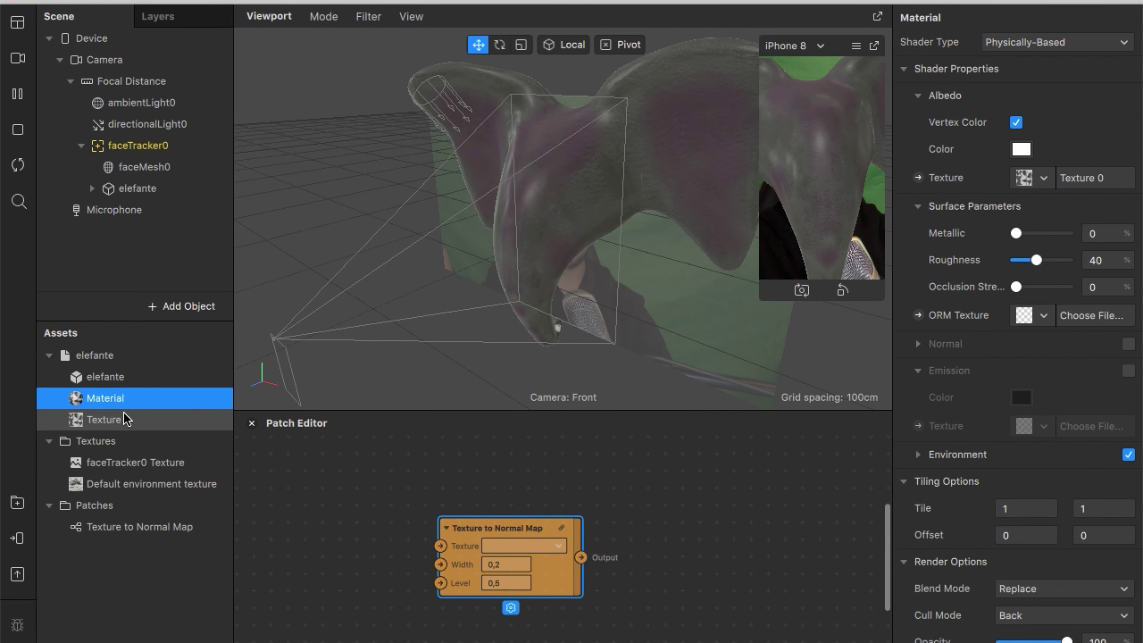
click(94, 421)
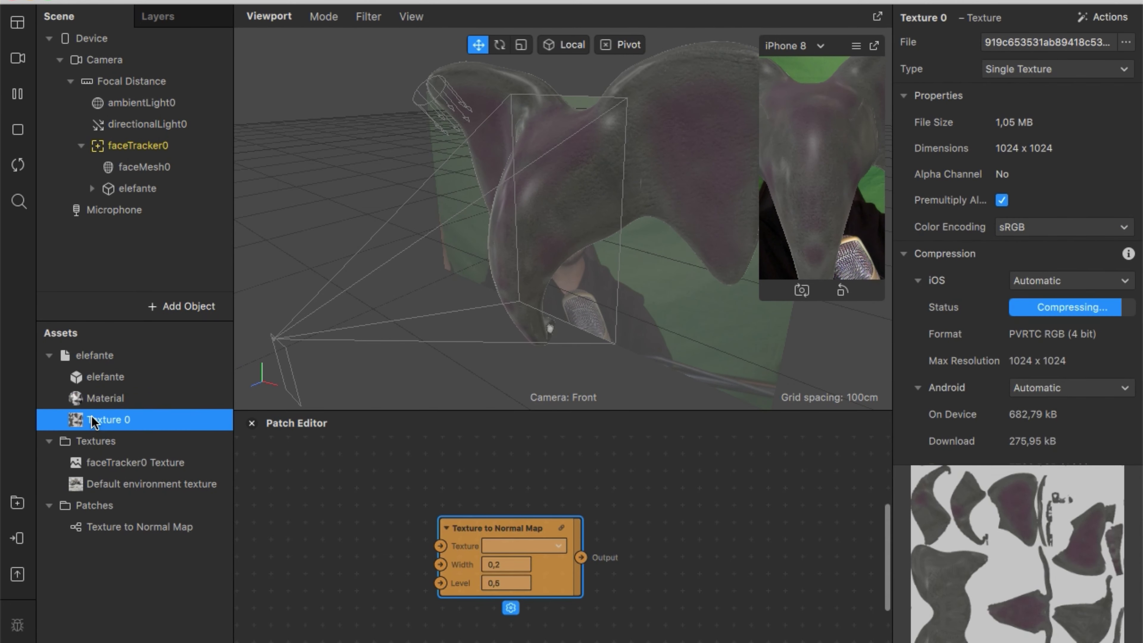
drag(193, 446, 344, 511)
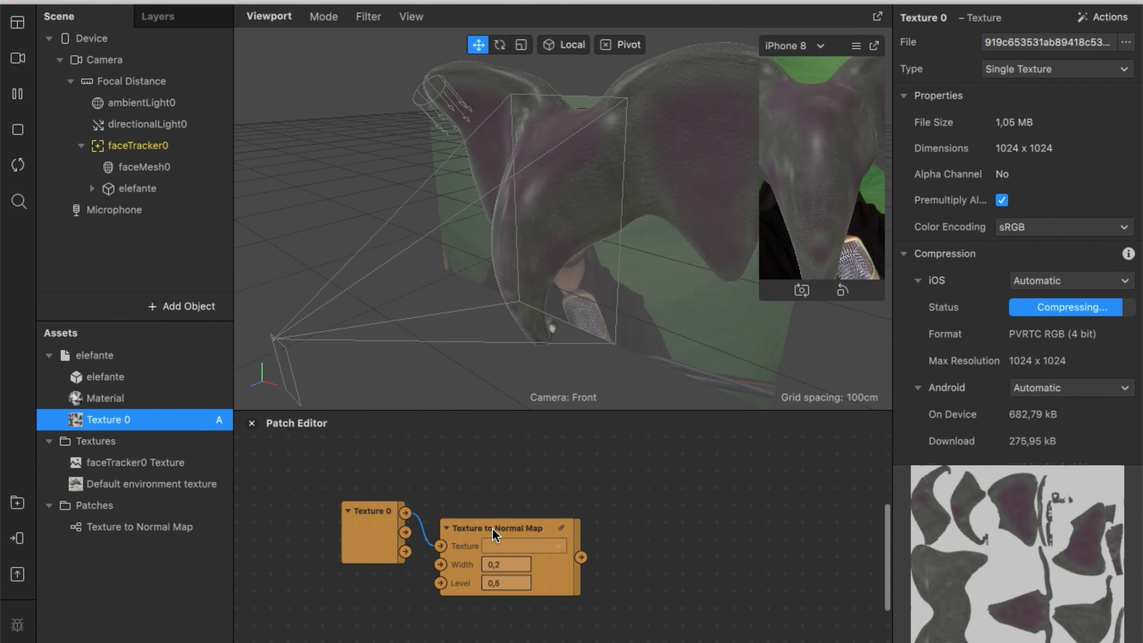
Wire the normal map into the Material's base colour input, then delete that wrongly wired node.
click(172, 407)
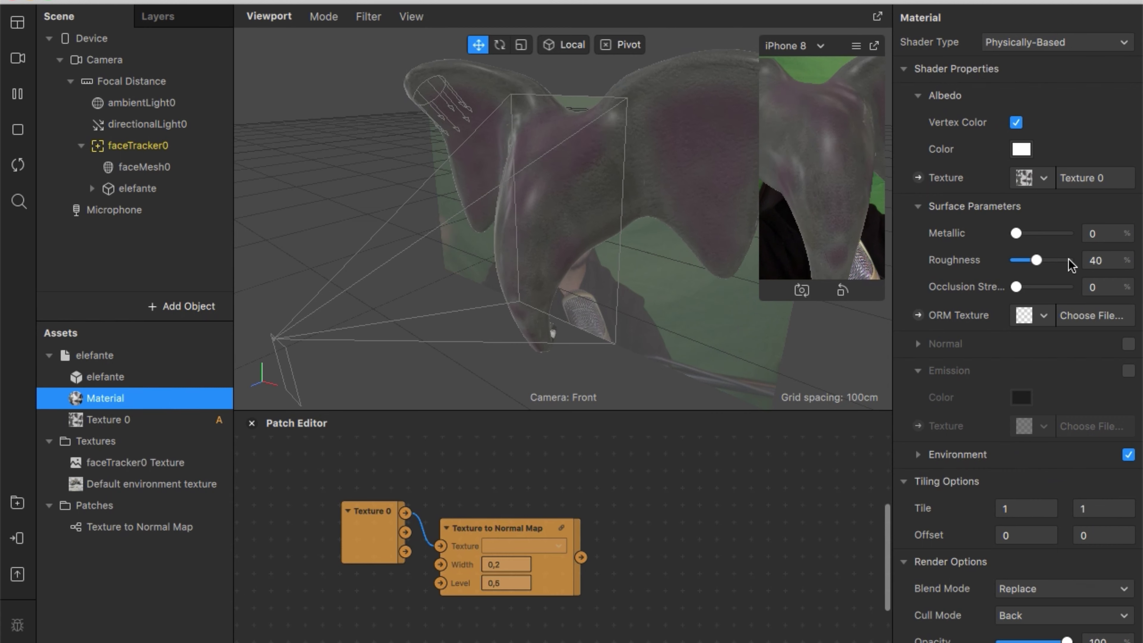
click(918, 178)
drag(648, 569, 696, 548)
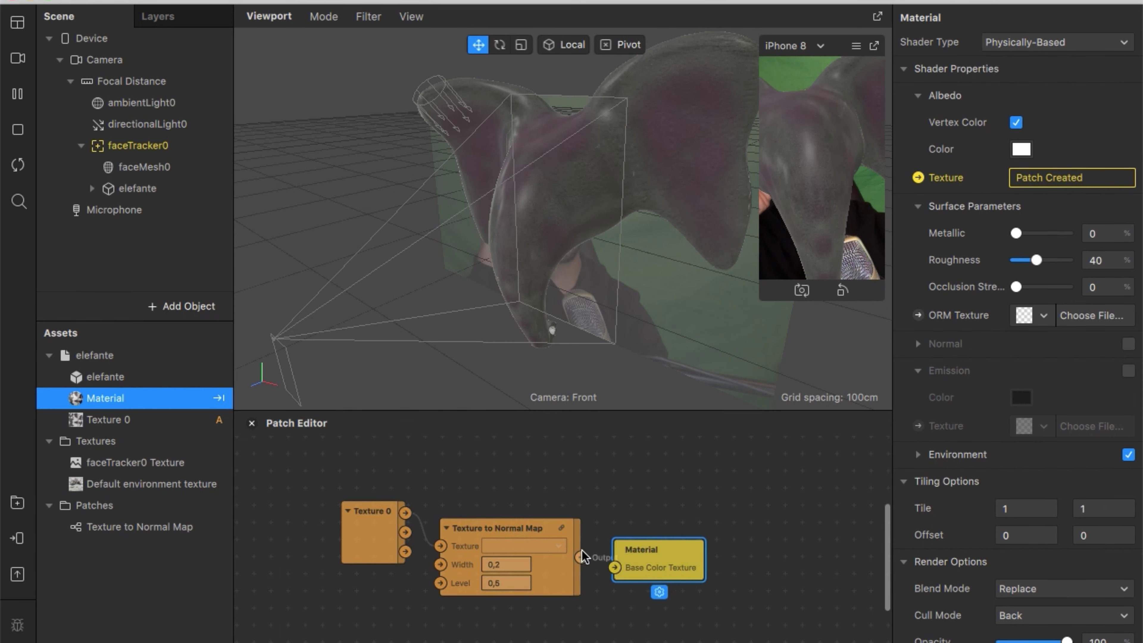
drag(581, 557, 618, 569)
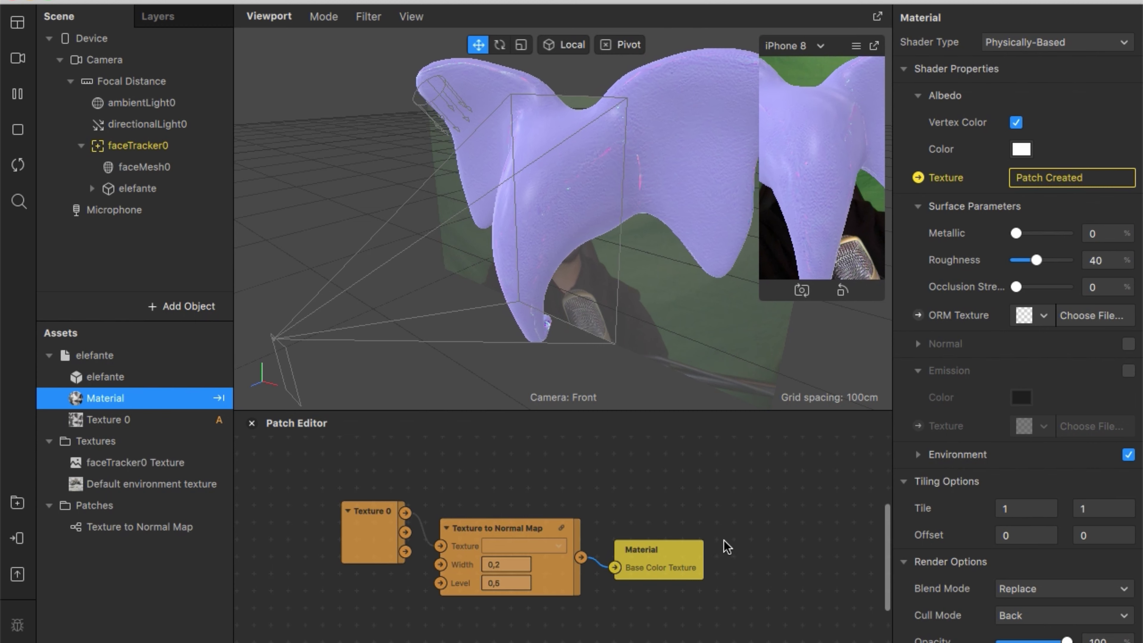
click(675, 561)
key(Delete)
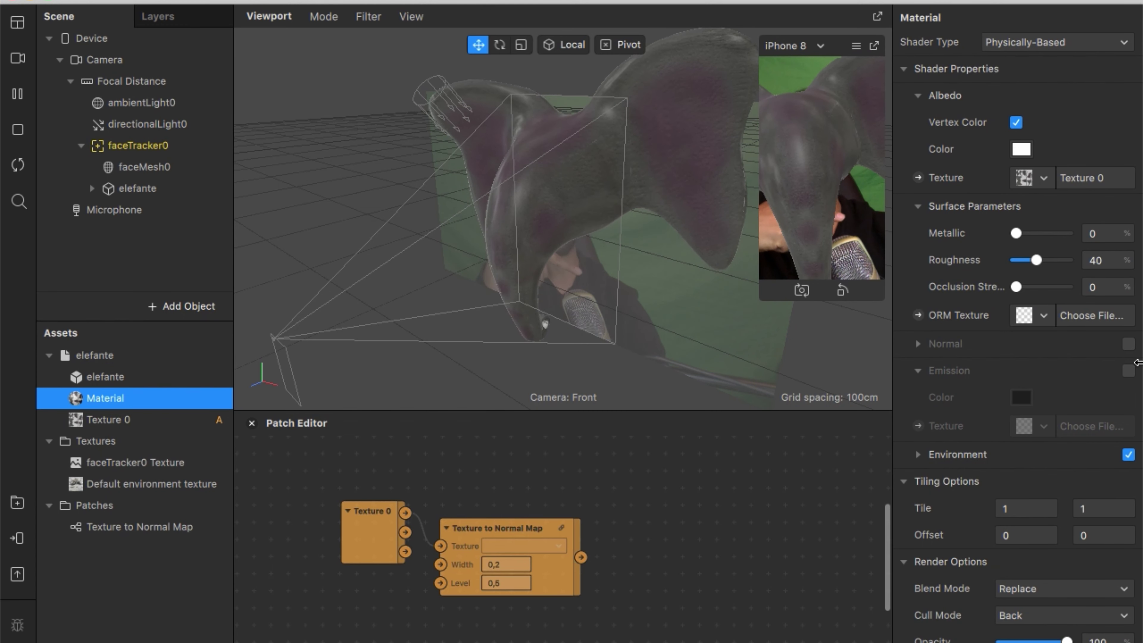
Enable Normal on the elephant material, wire the normal map Output to Normal Texture, and set Level 1,5.
click(1127, 345)
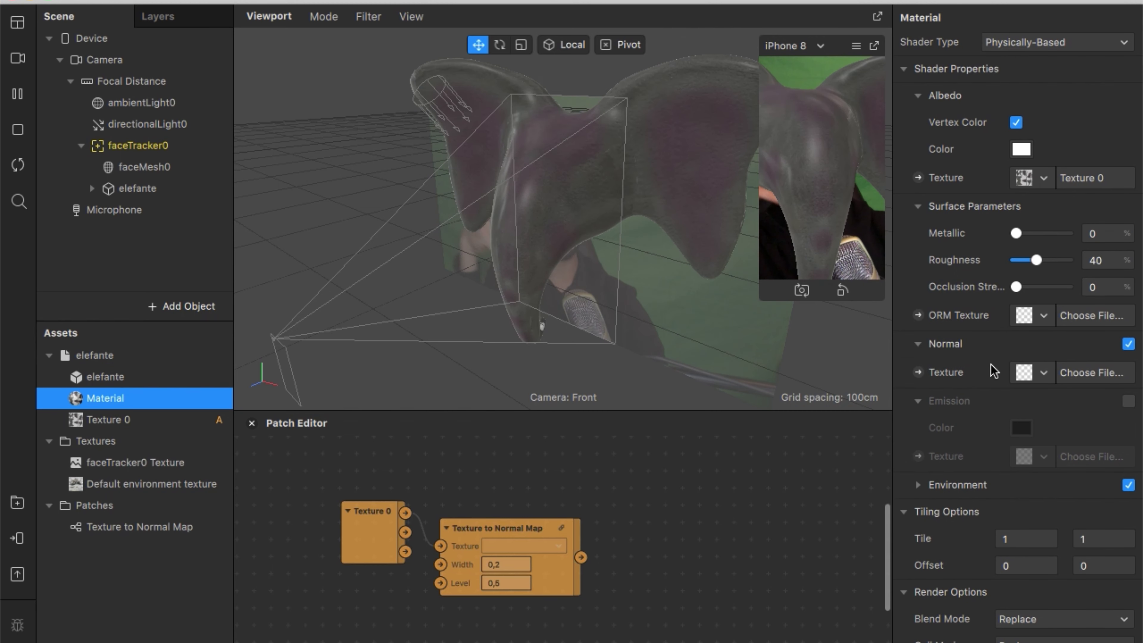
click(918, 372)
drag(634, 569, 701, 532)
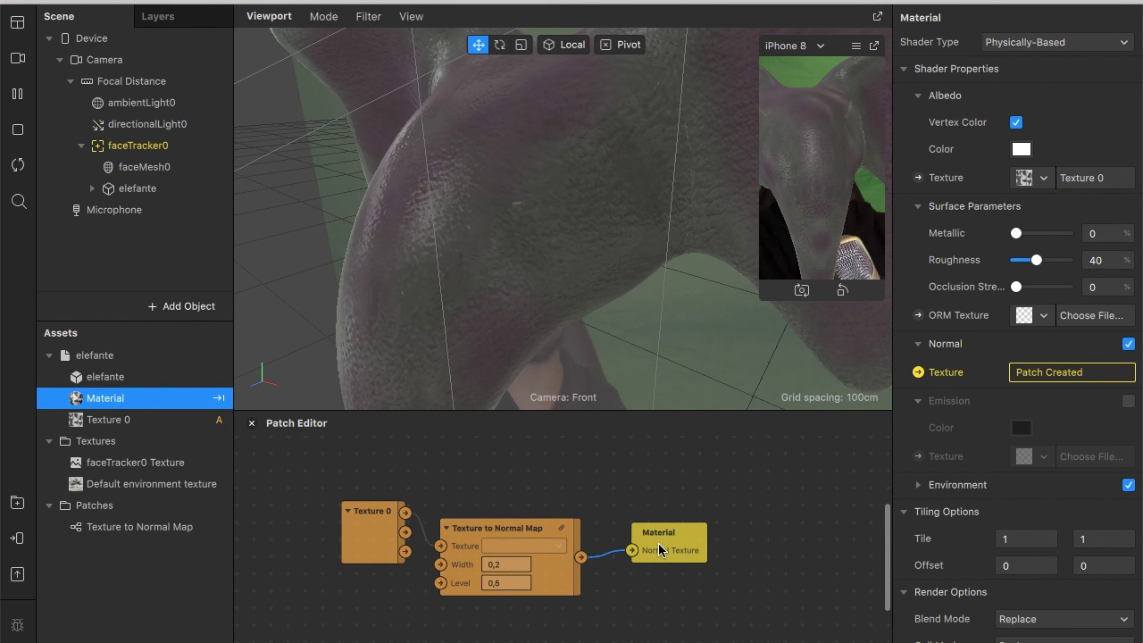
key(BackSpace)
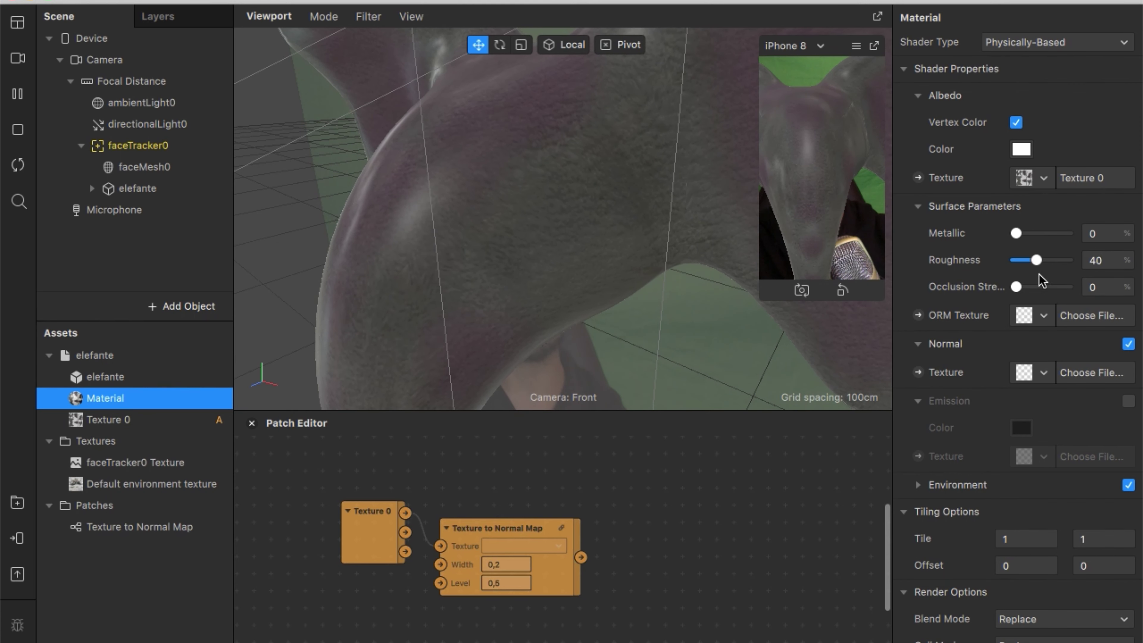
click(918, 371)
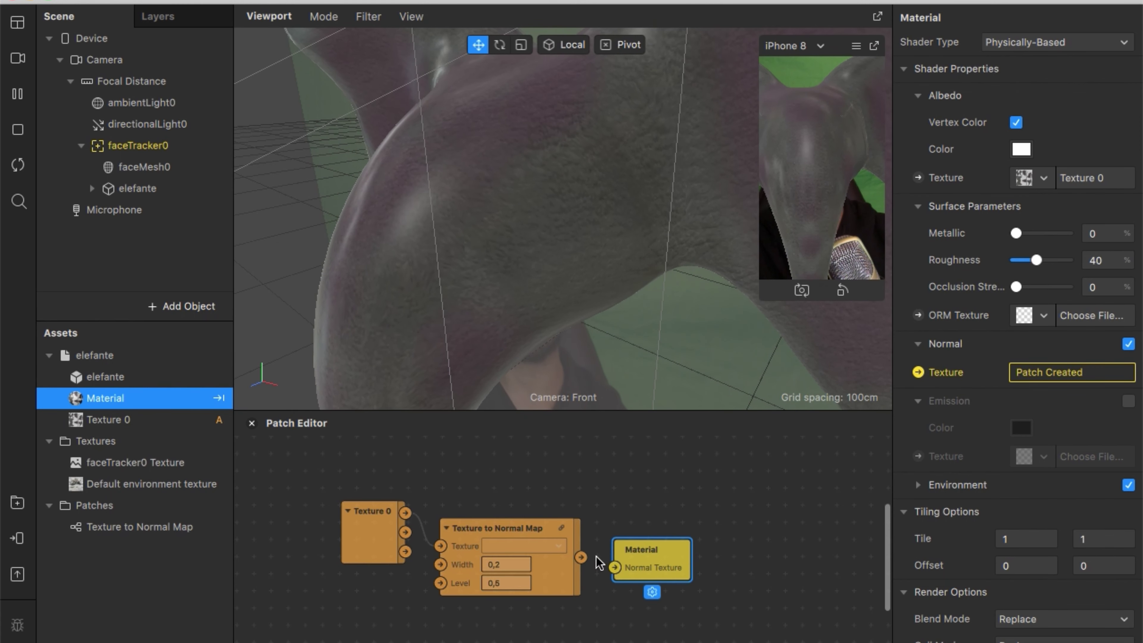
drag(581, 558, 615, 568)
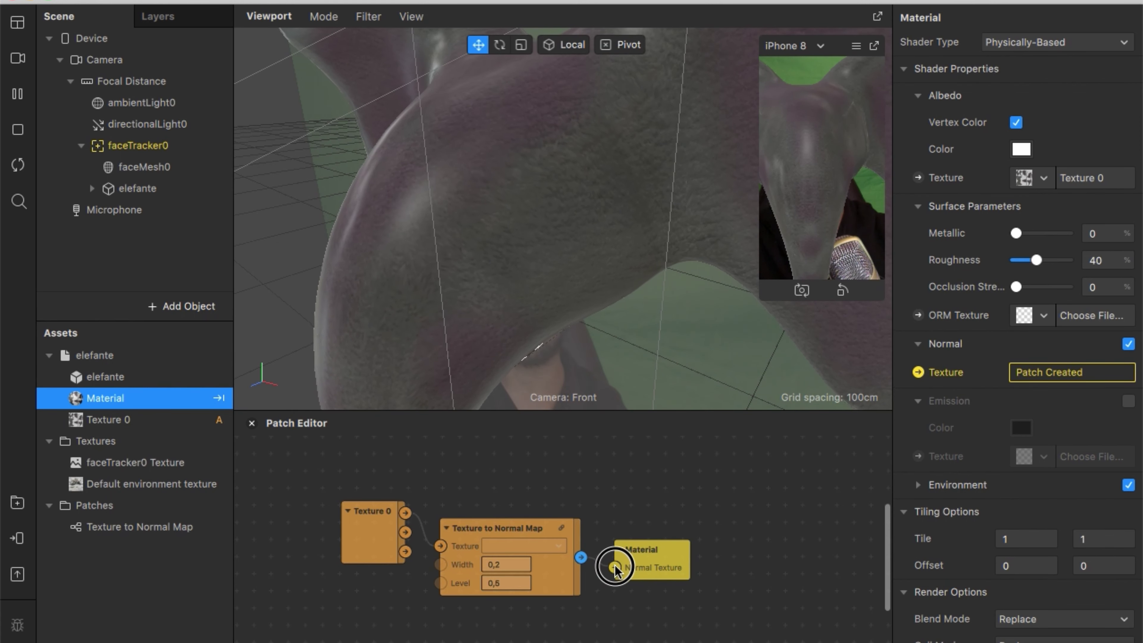
click(510, 583)
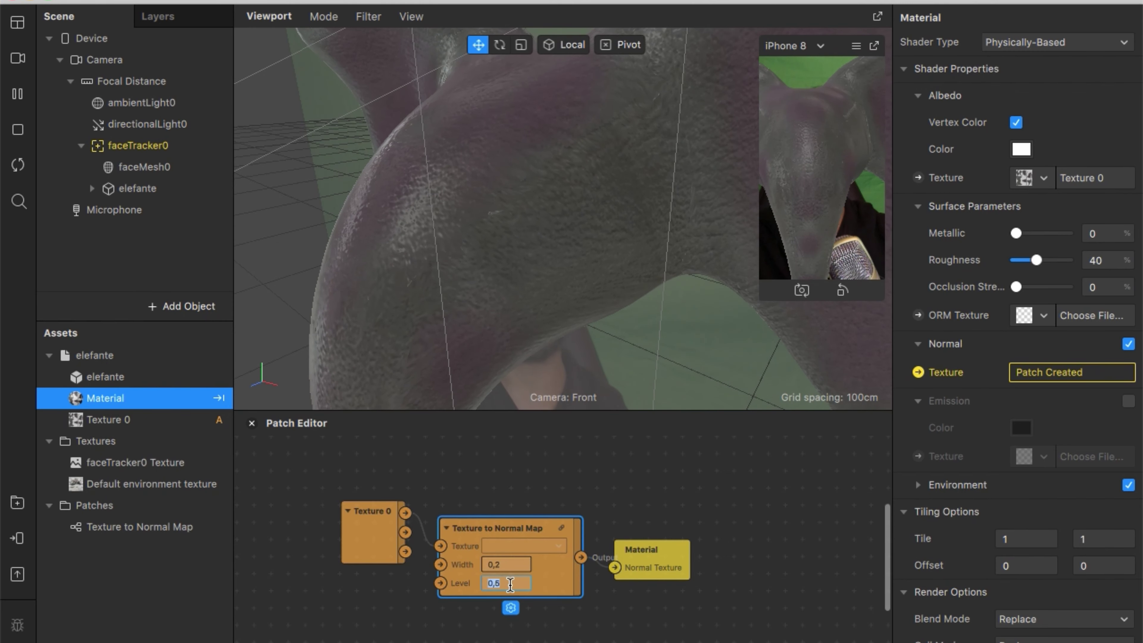
text(1,5)
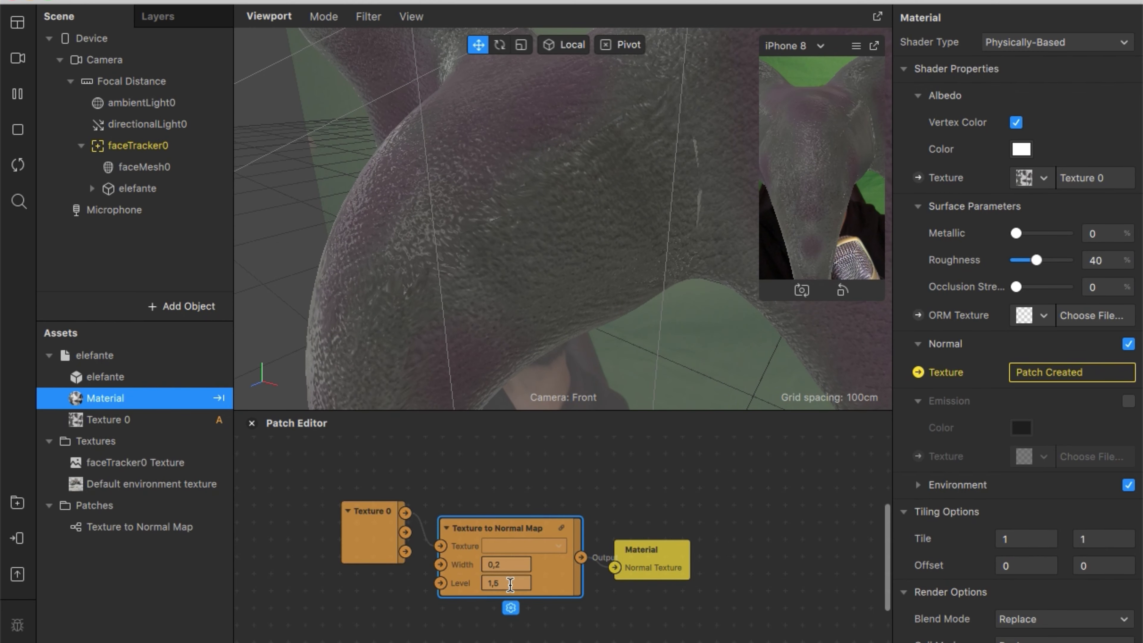
Lower the material's roughness slightly and set the ambient light intensity to 64%.
mouse_move(1036, 260)
mouse_down()
mouse_move(1022, 263)
mouse_move(1035, 262)
mouse_up()
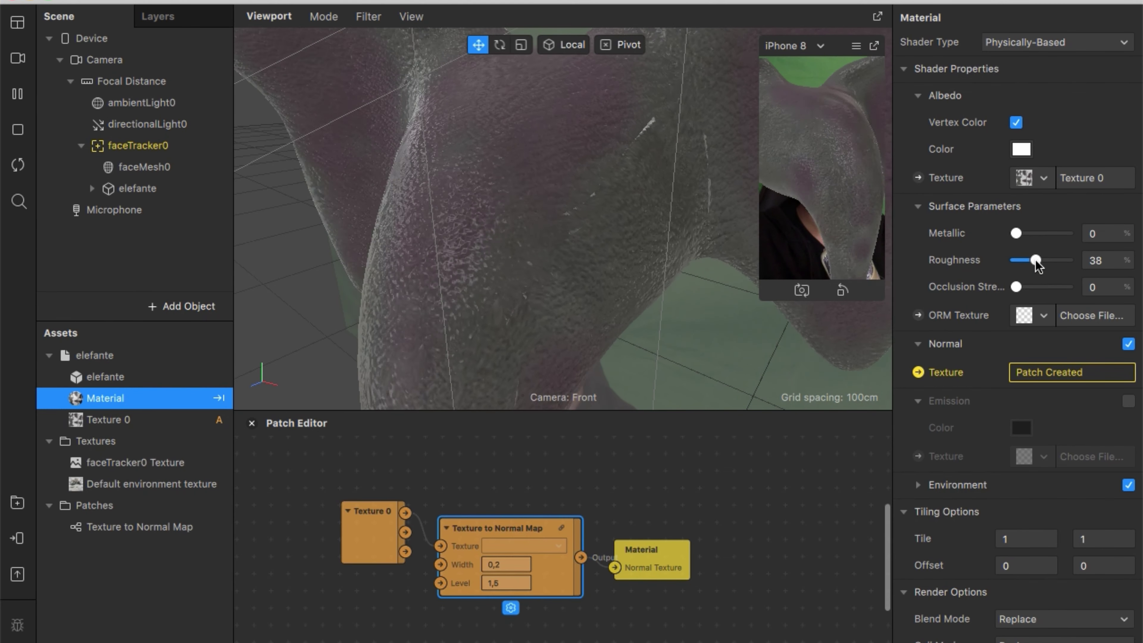
click(142, 103)
mouse_move(1042, 149)
mouse_down()
mouse_move(1031, 151)
mouse_move(1044, 151)
mouse_up()
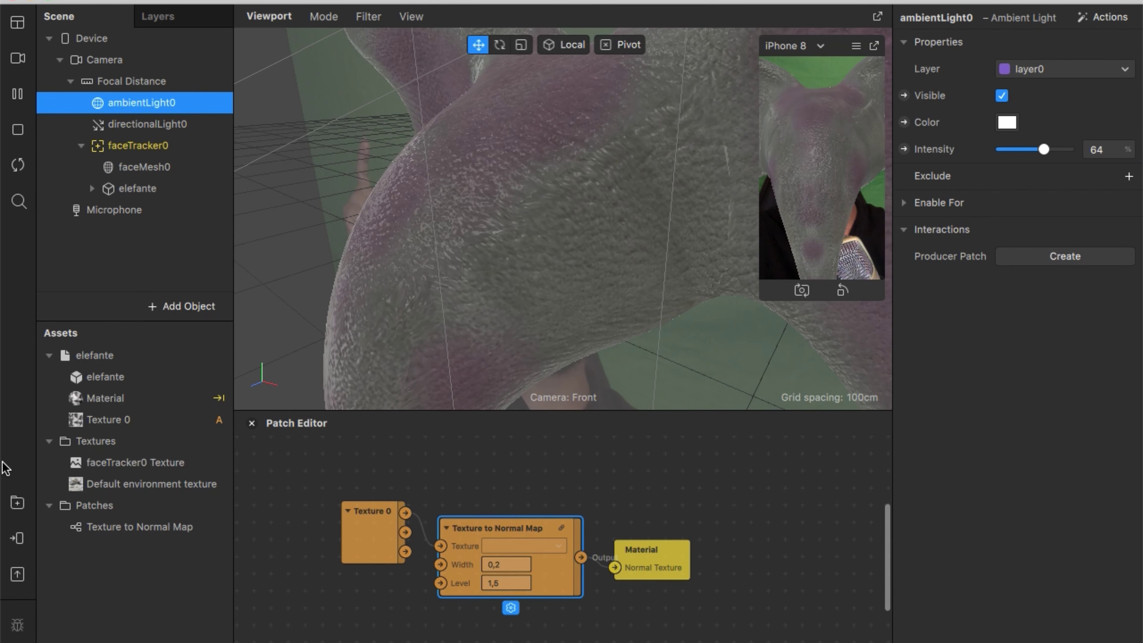
Import the Capsule Primitive from AR Library's 3D Objects > 3D Shapes.
click(16, 503)
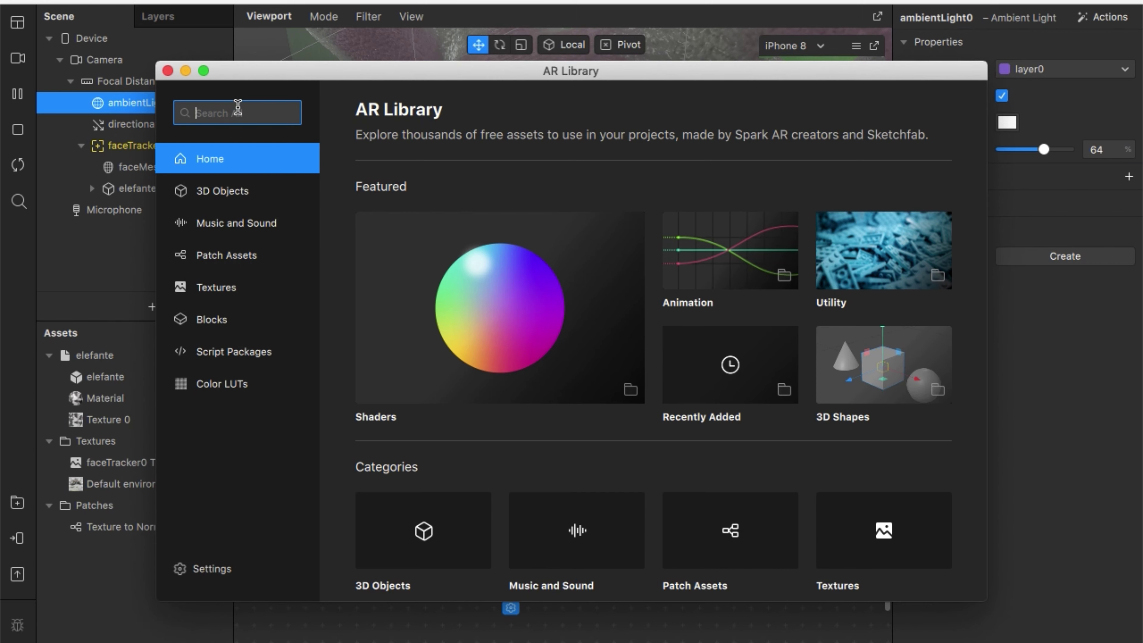
click(234, 198)
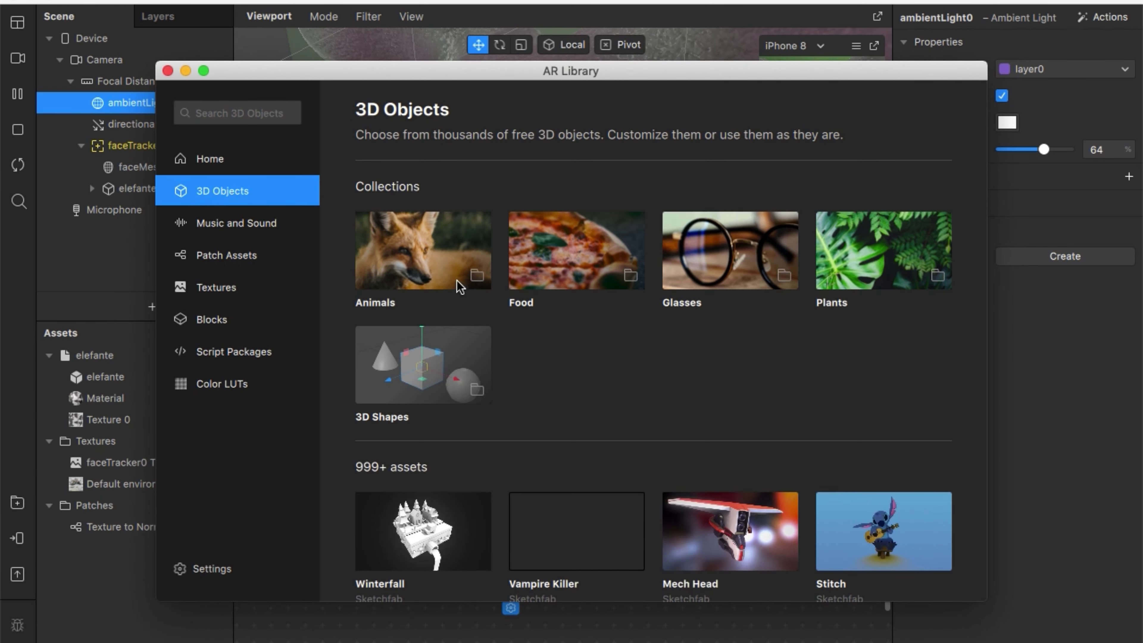
click(427, 363)
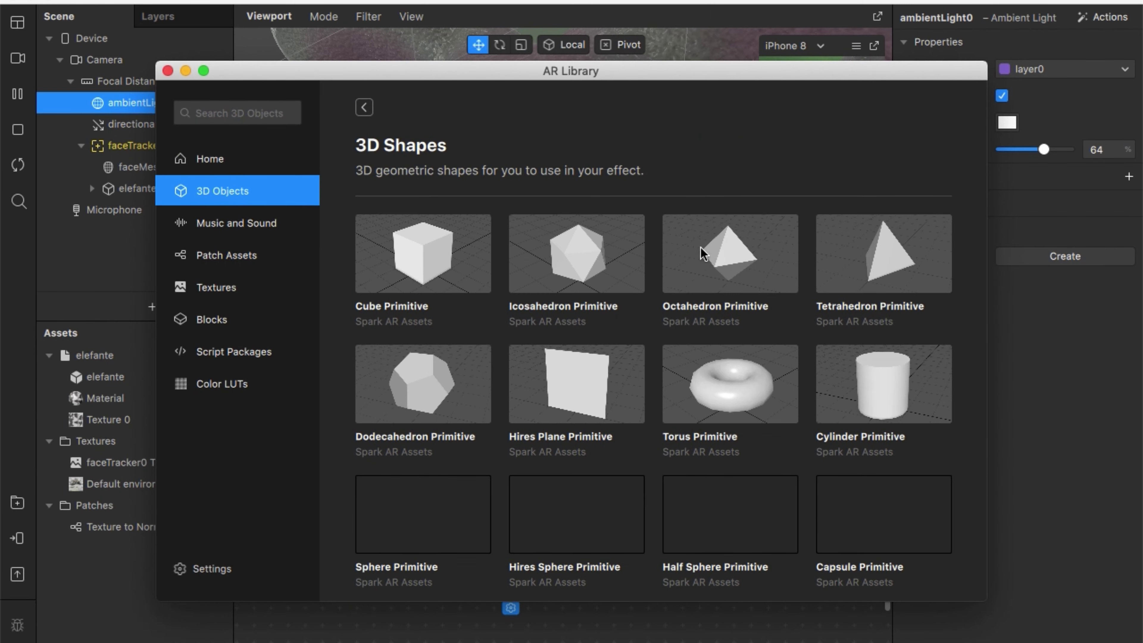
scroll(711, 412, down, 5)
click(894, 281)
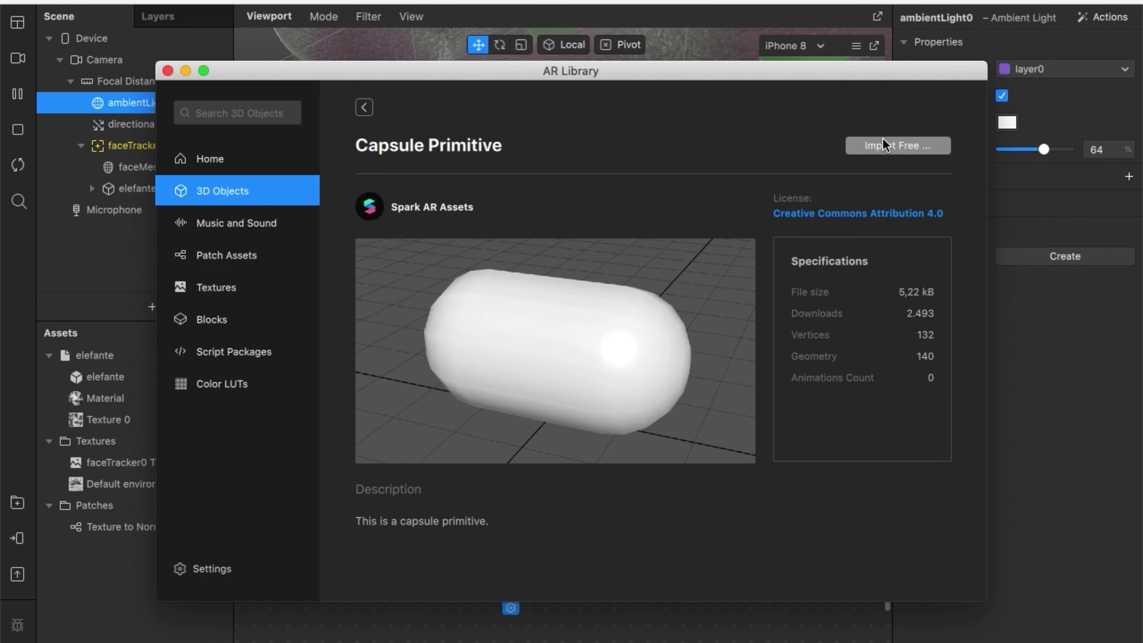
click(883, 144)
click(861, 159)
click(365, 108)
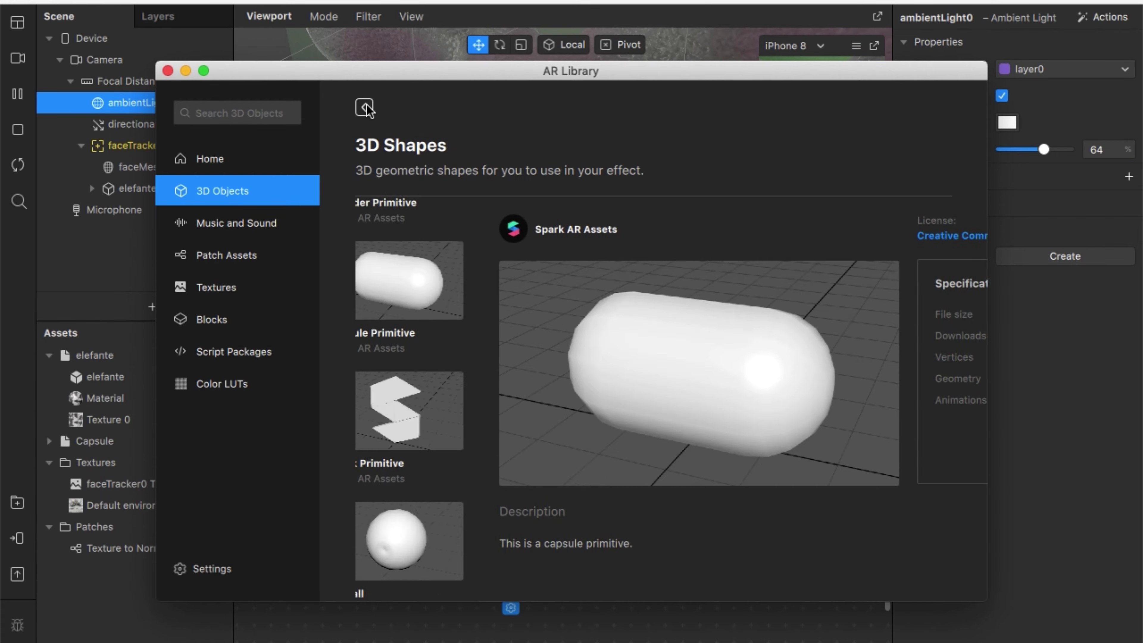
Import the Half Sphere Primitive as well, then close the AR Library.
scroll(657, 406, down, 5)
scroll(658, 405, up, 2)
scroll(658, 405, up, 3)
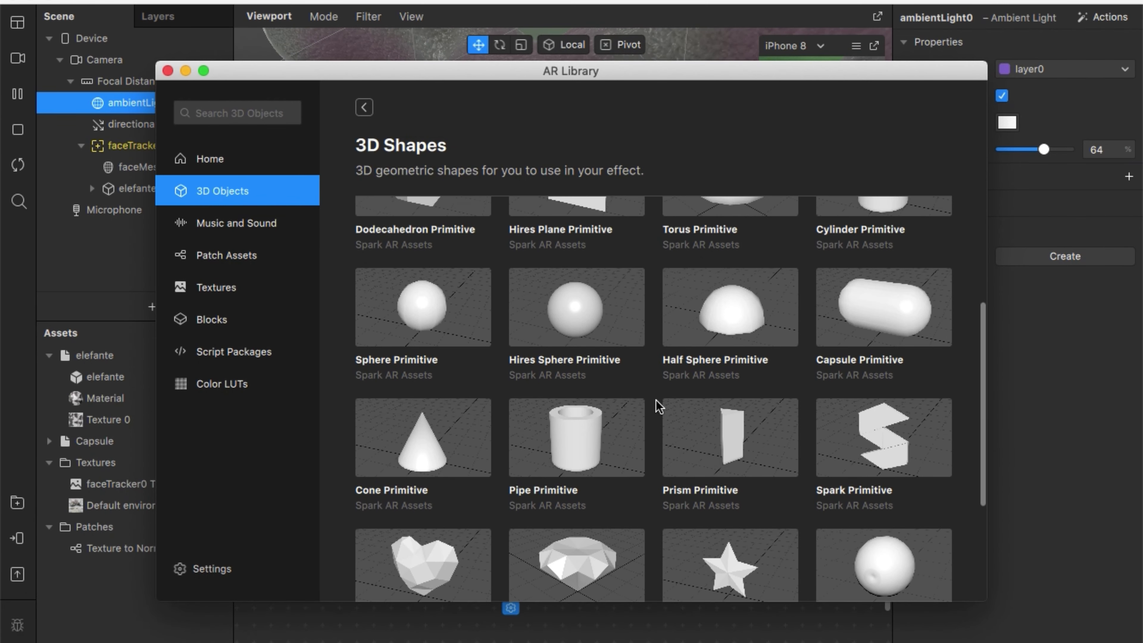
click(765, 313)
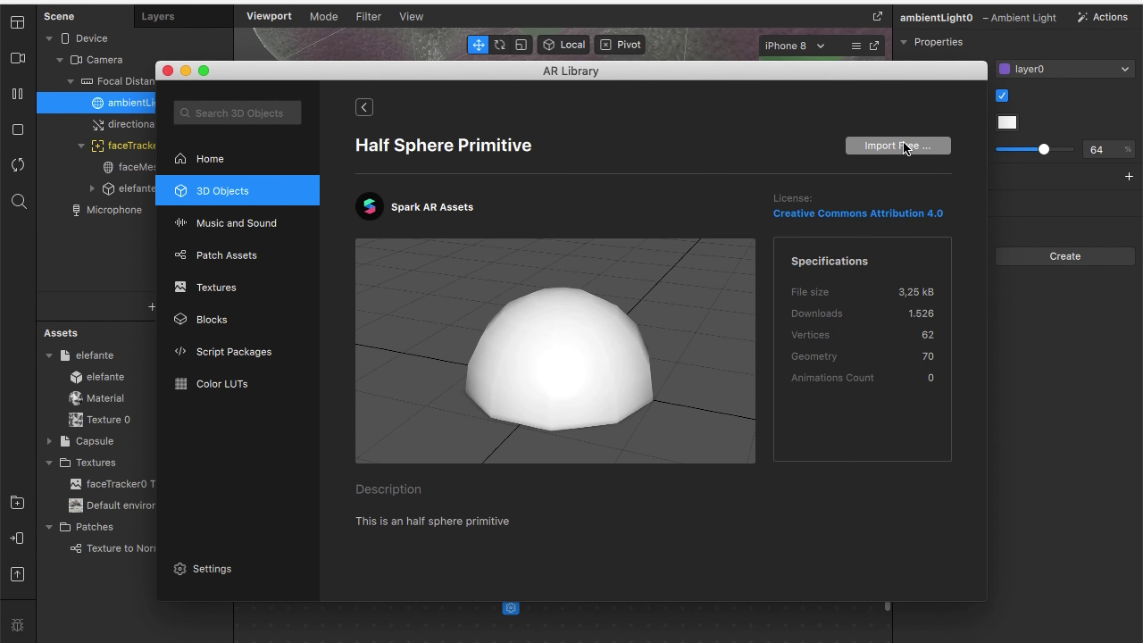
click(906, 149)
click(896, 158)
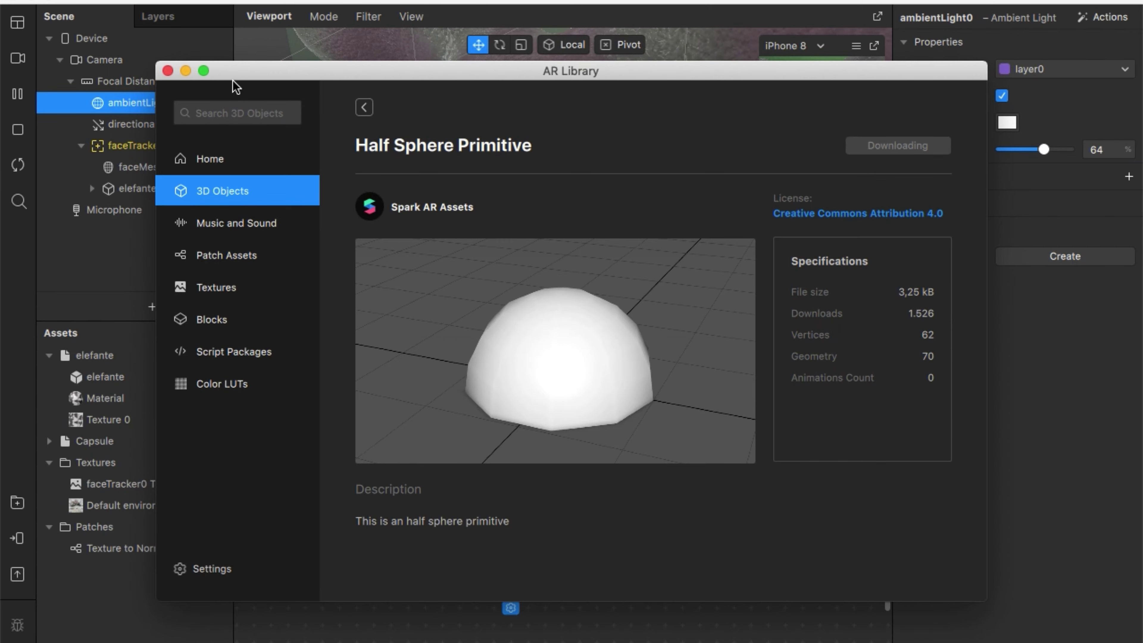
click(167, 71)
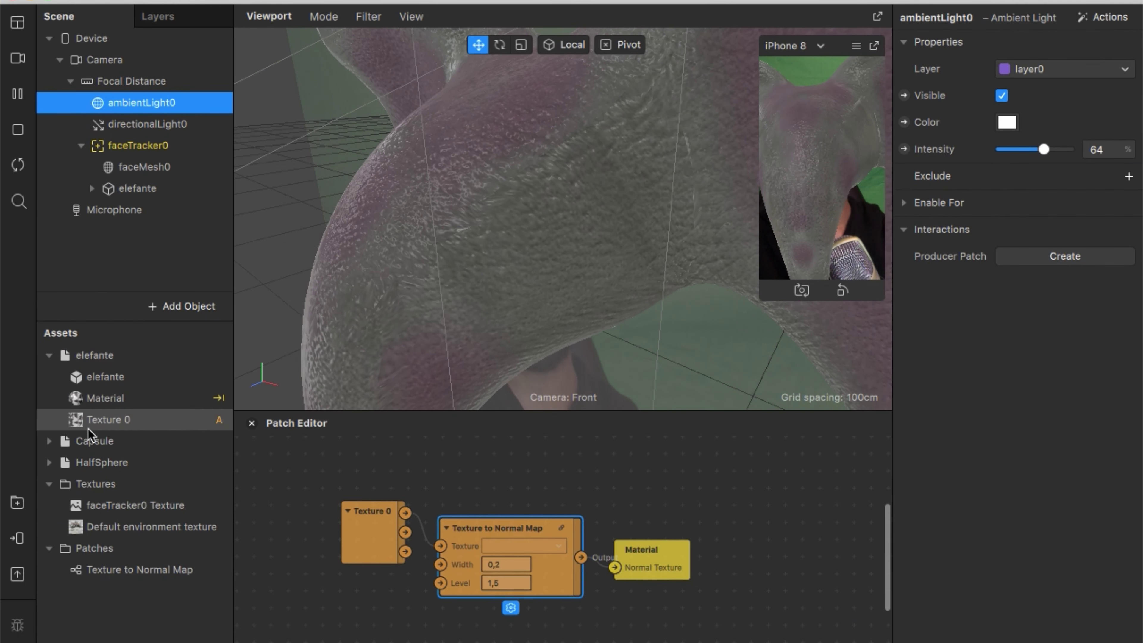
Add HalfSphere under faceTracker0, delete it, and place the Capsule under faceTracker0 instead.
click(89, 464)
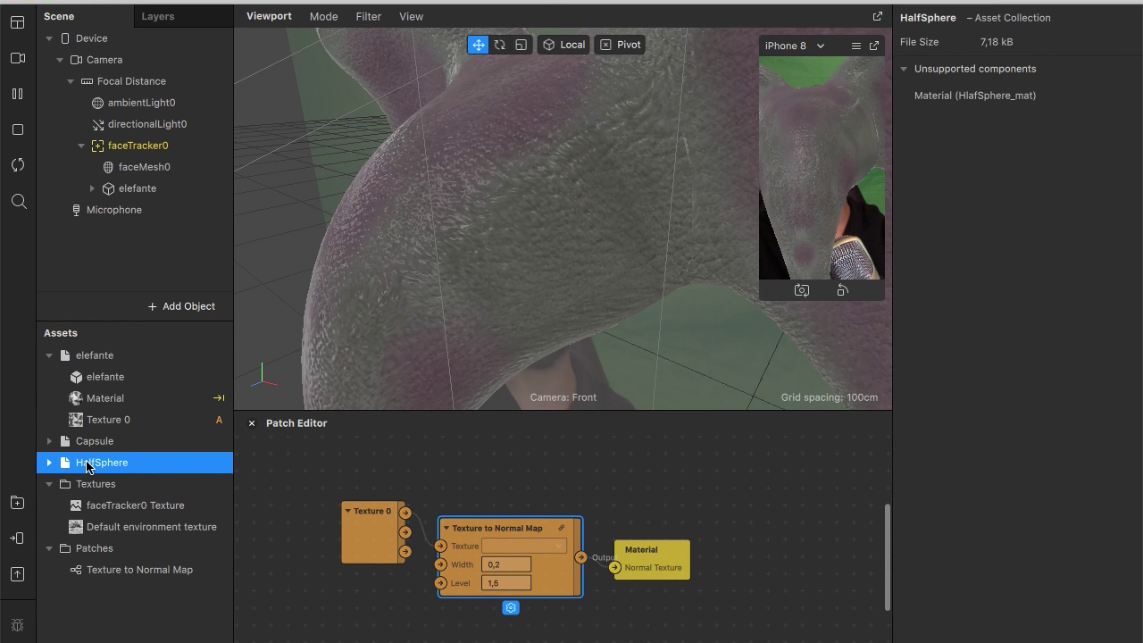
mouse_move(89, 467)
mouse_down()
mouse_move(99, 180)
mouse_move(128, 175)
mouse_move(128, 158)
mouse_up()
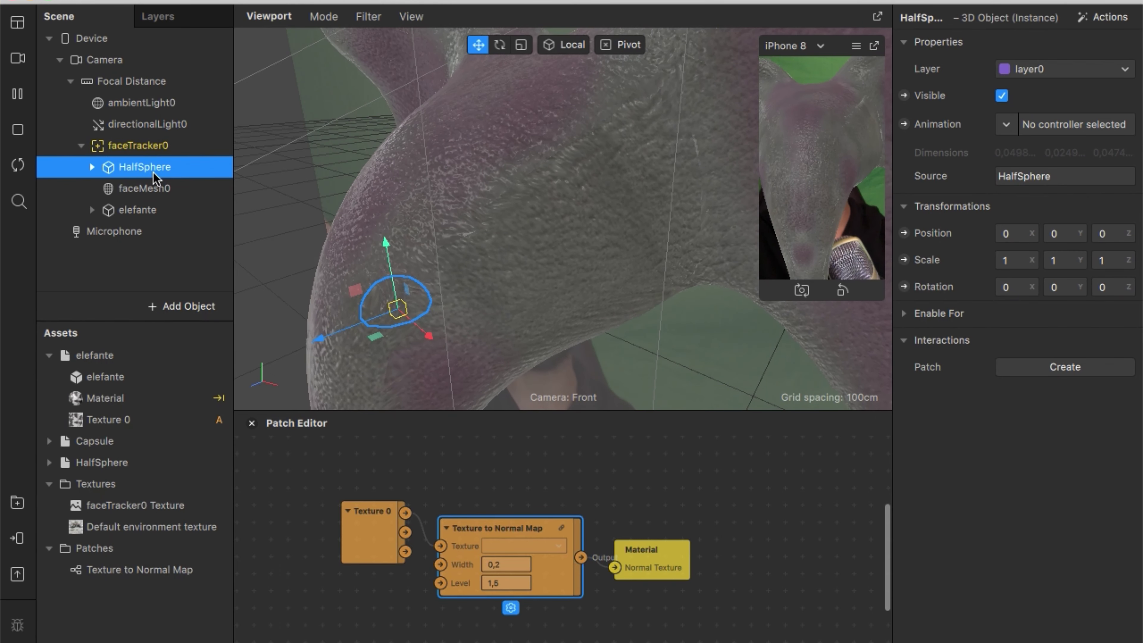
key(Delete)
click(94, 443)
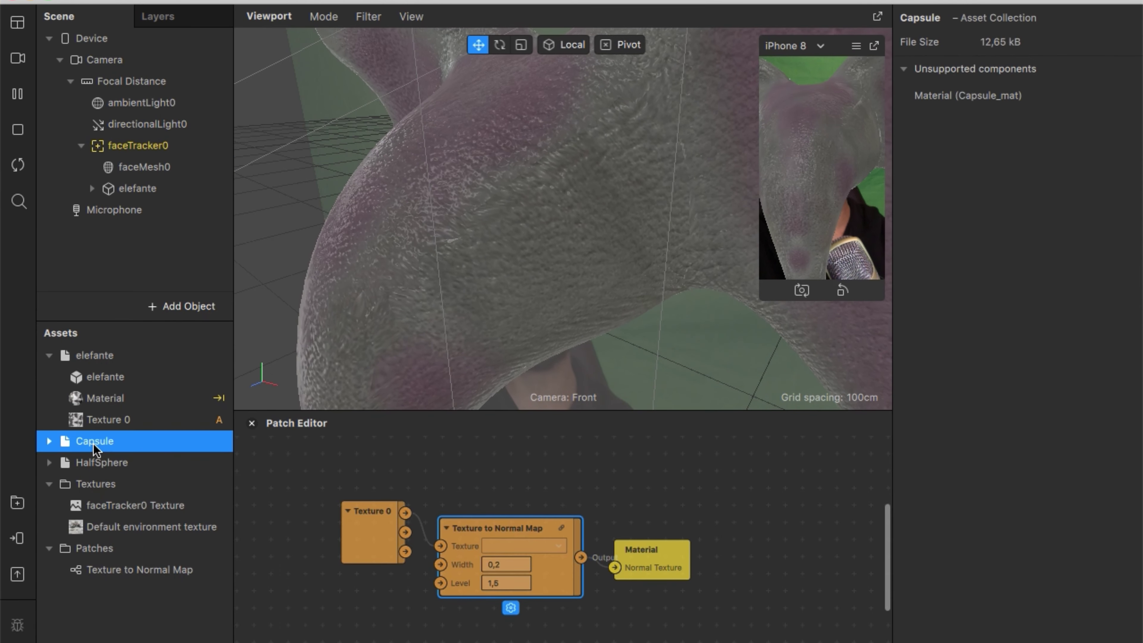
drag(94, 443, 125, 159)
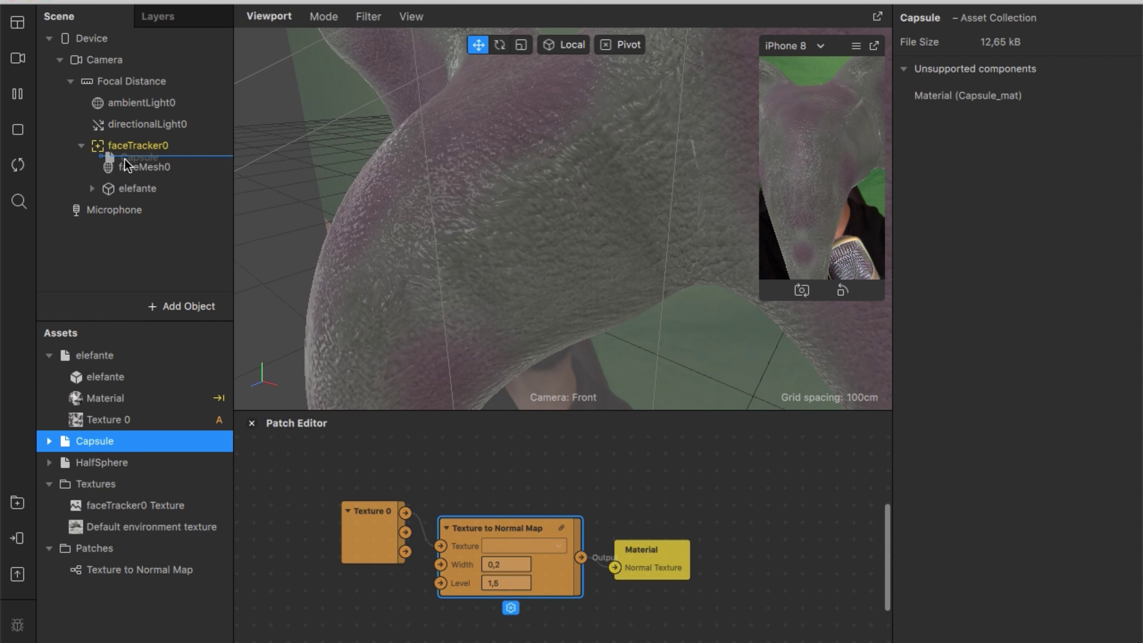
drag(145, 210, 173, 157)
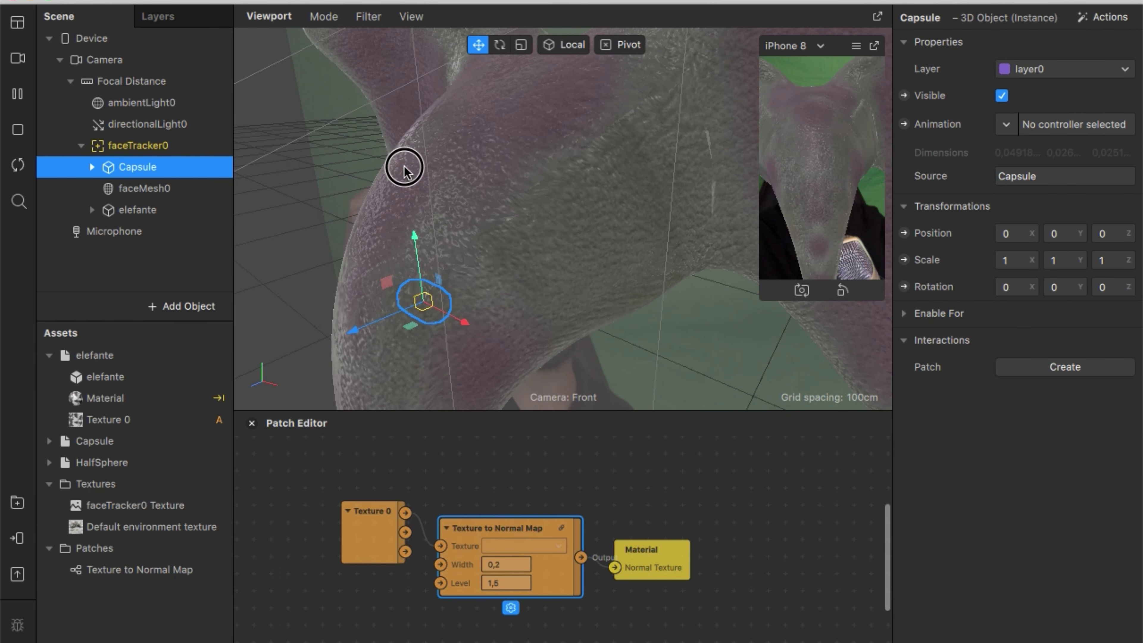
Raise the capsule onto the head, then enlarge, stretch, tilt and reposition it.
drag(423, 251, 406, 117)
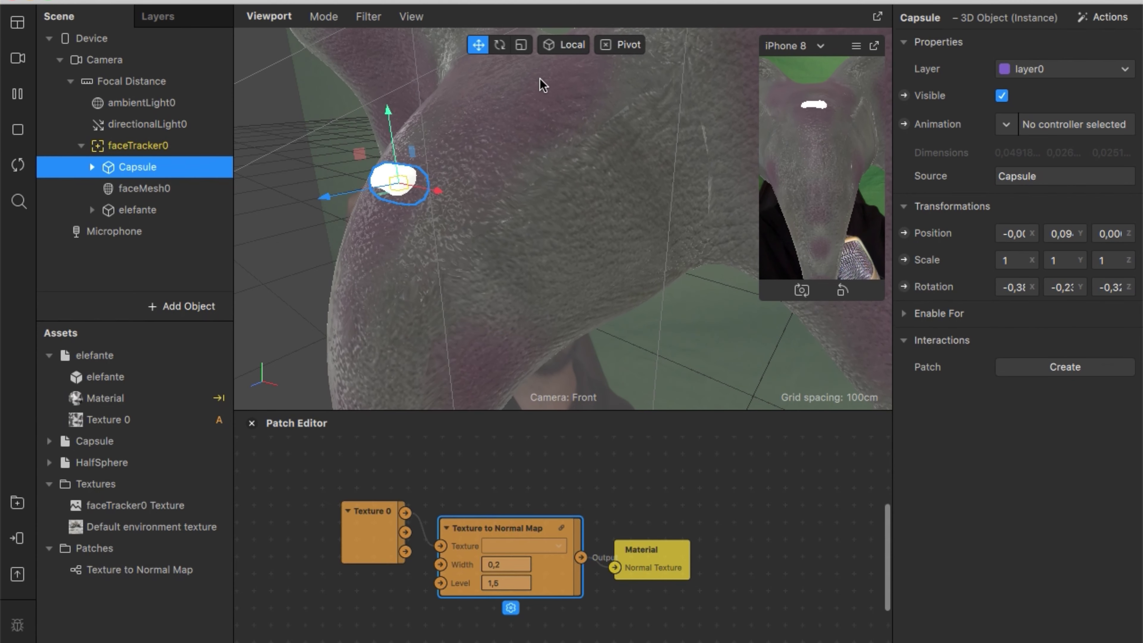
click(521, 45)
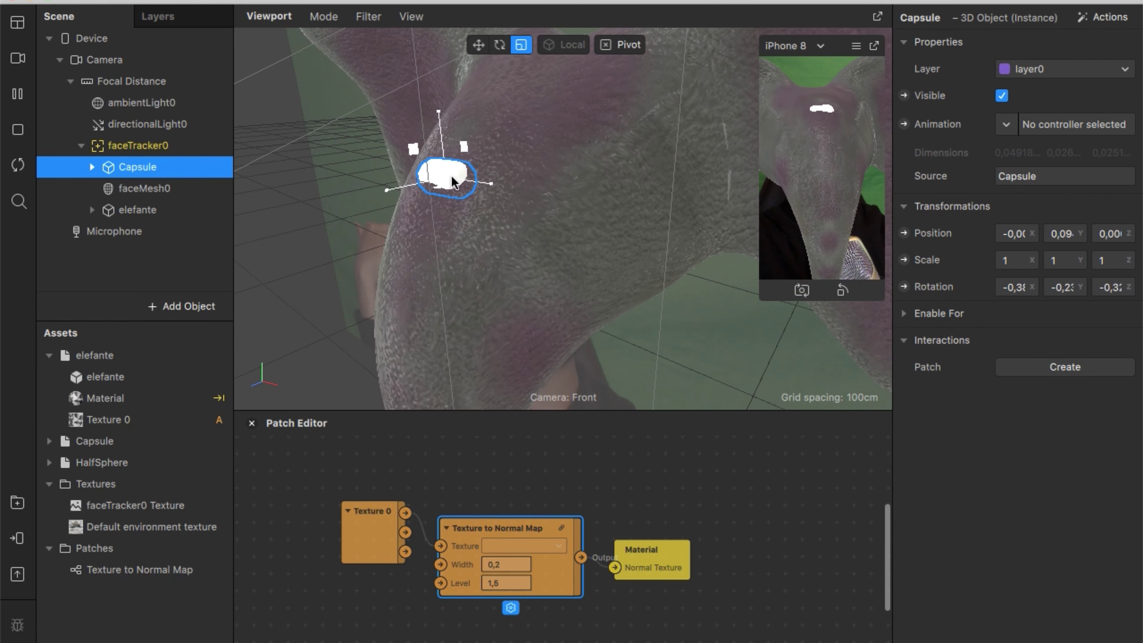
mouse_move(440, 179)
mouse_down()
mouse_move(726, 208)
mouse_move(809, 196)
mouse_up()
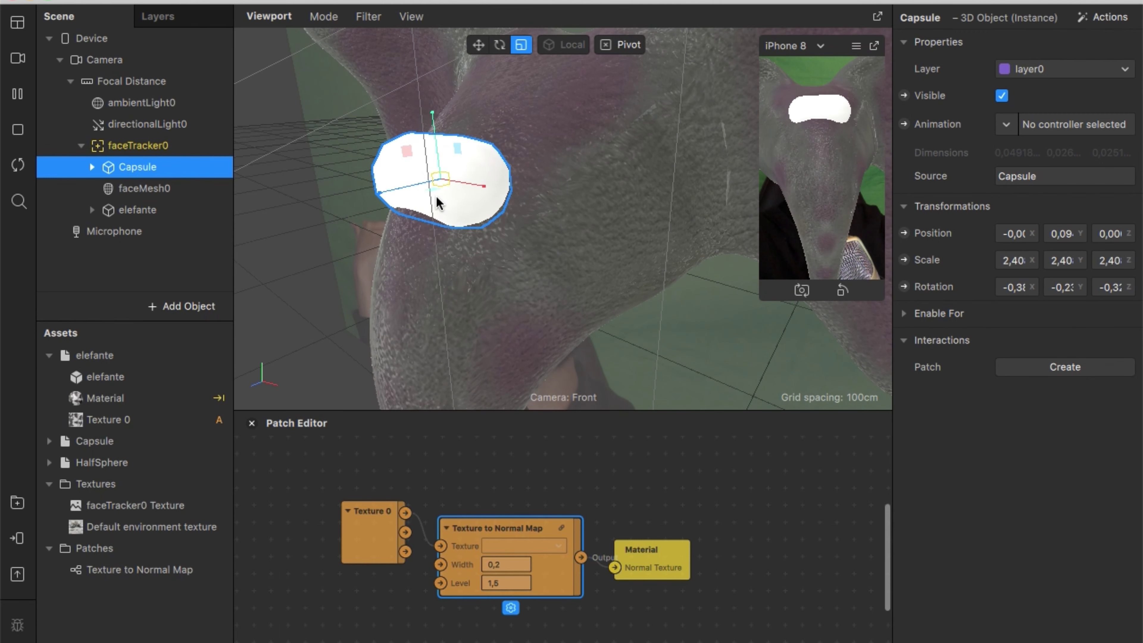
mouse_move(392, 191)
mouse_down()
mouse_move(323, 239)
mouse_move(344, 245)
mouse_up()
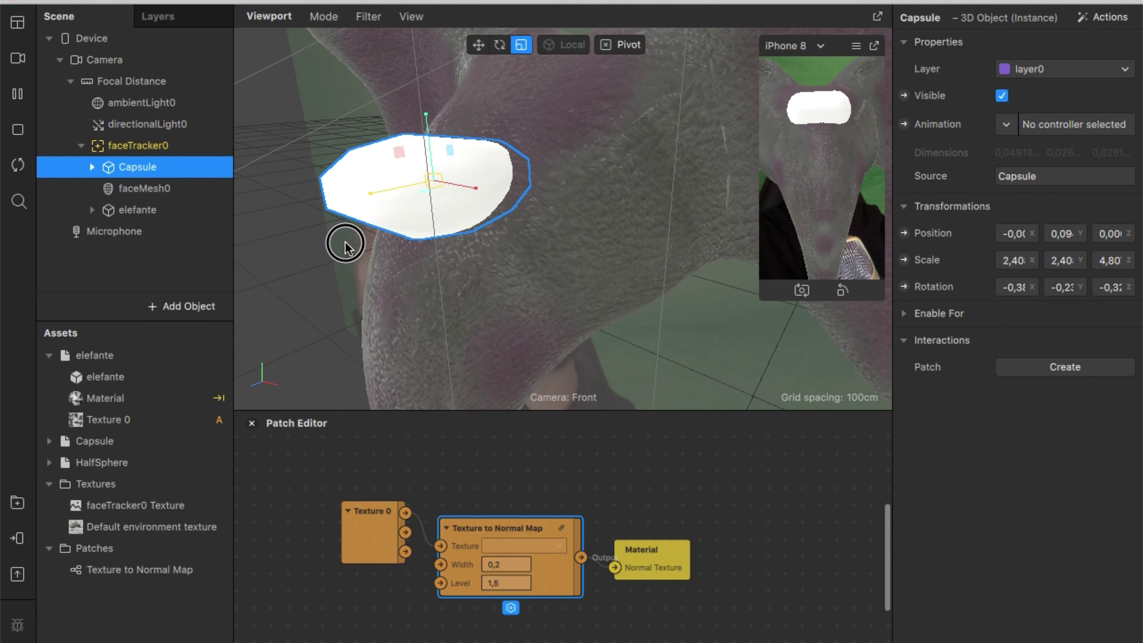
click(499, 45)
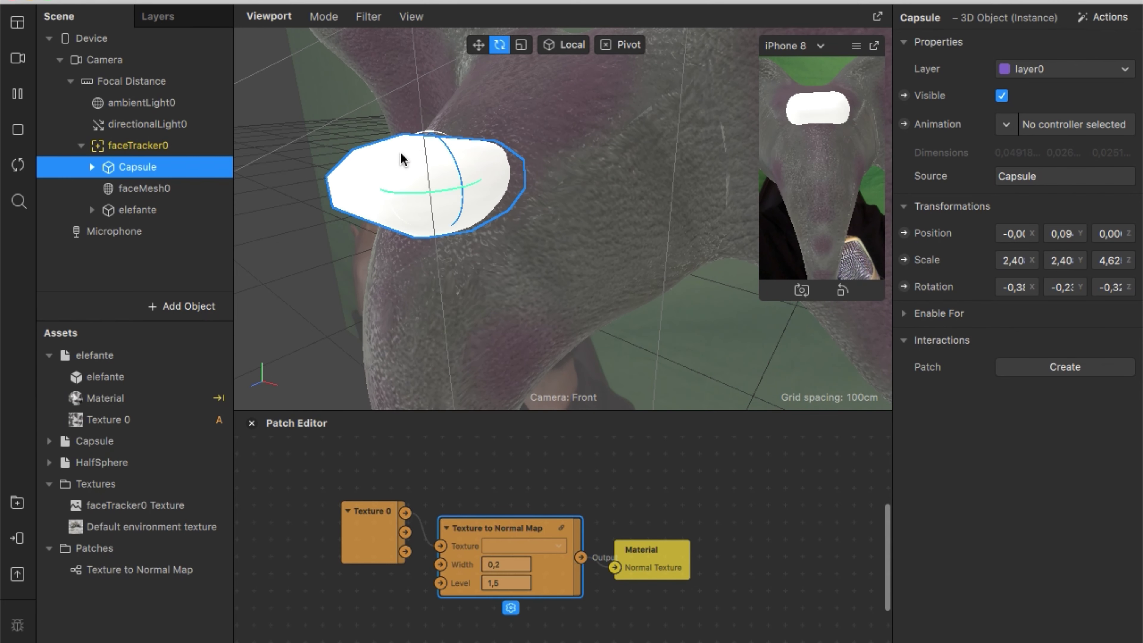
mouse_move(396, 178)
mouse_down()
mouse_move(399, 196)
mouse_move(400, 186)
mouse_up()
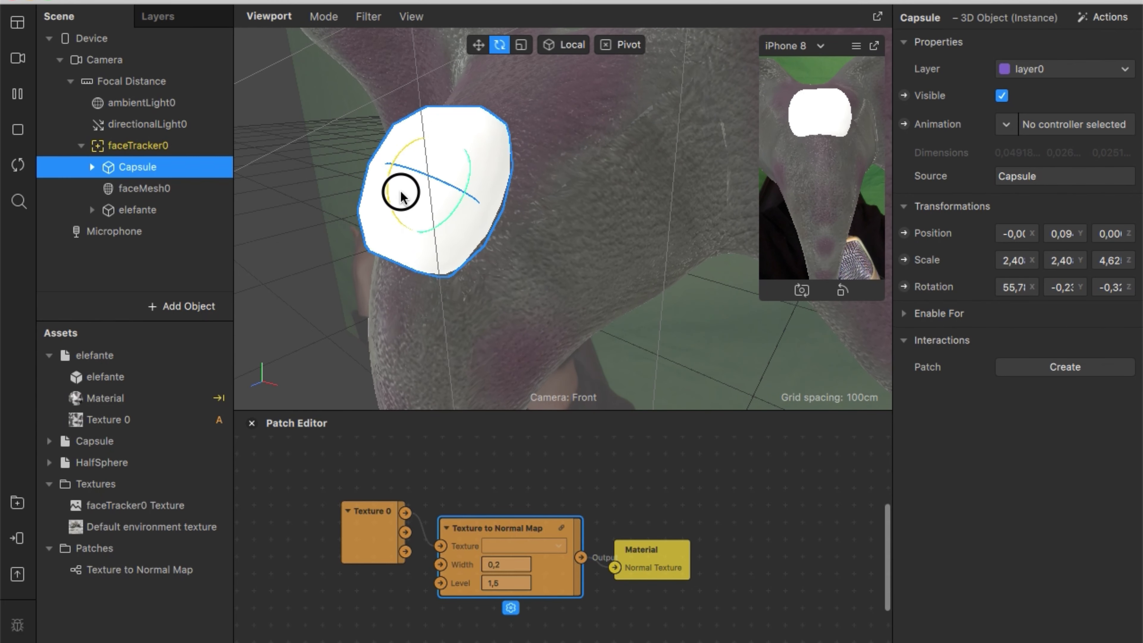
click(477, 45)
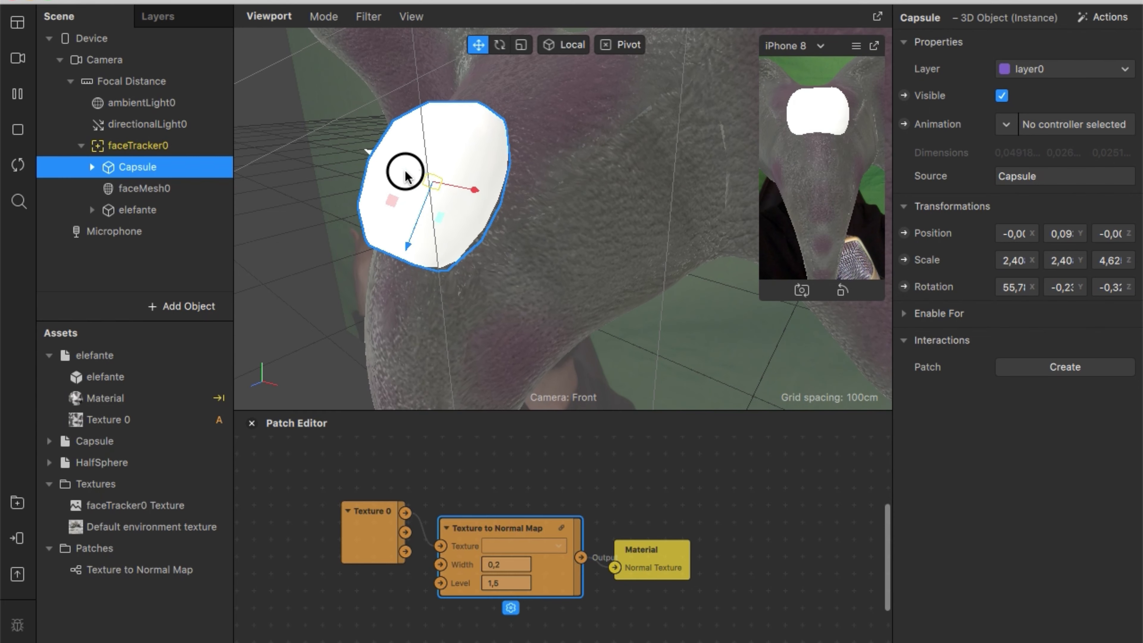
mouse_move(401, 179)
mouse_down()
mouse_move(421, 177)
mouse_move(425, 215)
mouse_move(449, 183)
mouse_up()
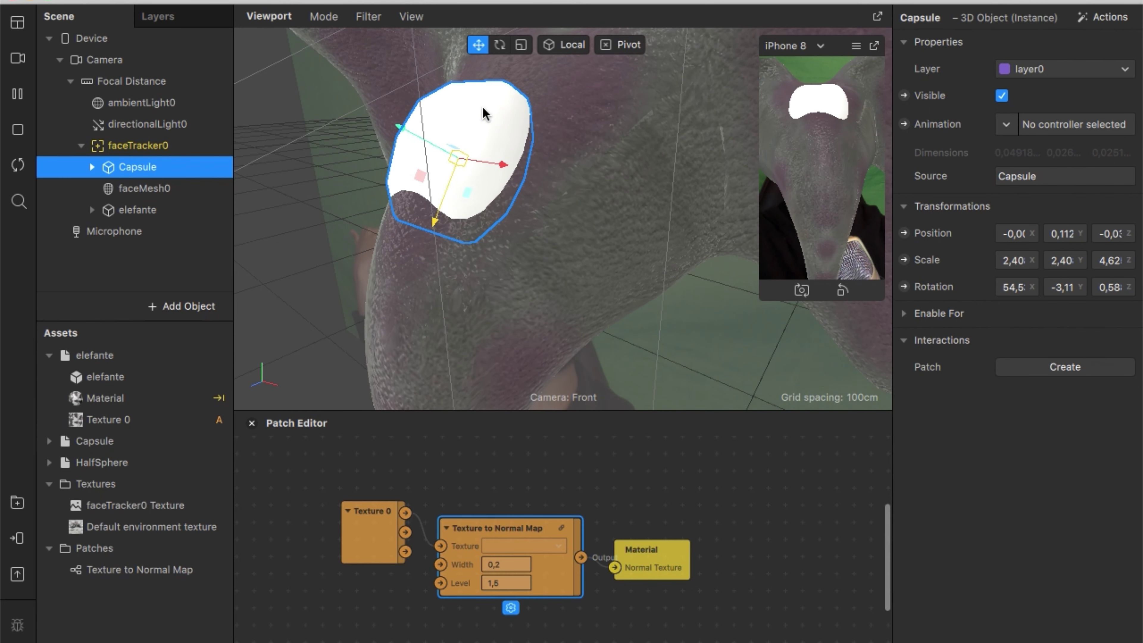
Rotate the capsule to about 33°, widen it on X, flatten it slightly, and nudge it onto the eye.
click(500, 45)
drag(450, 113, 450, 149)
click(521, 45)
drag(486, 160, 498, 158)
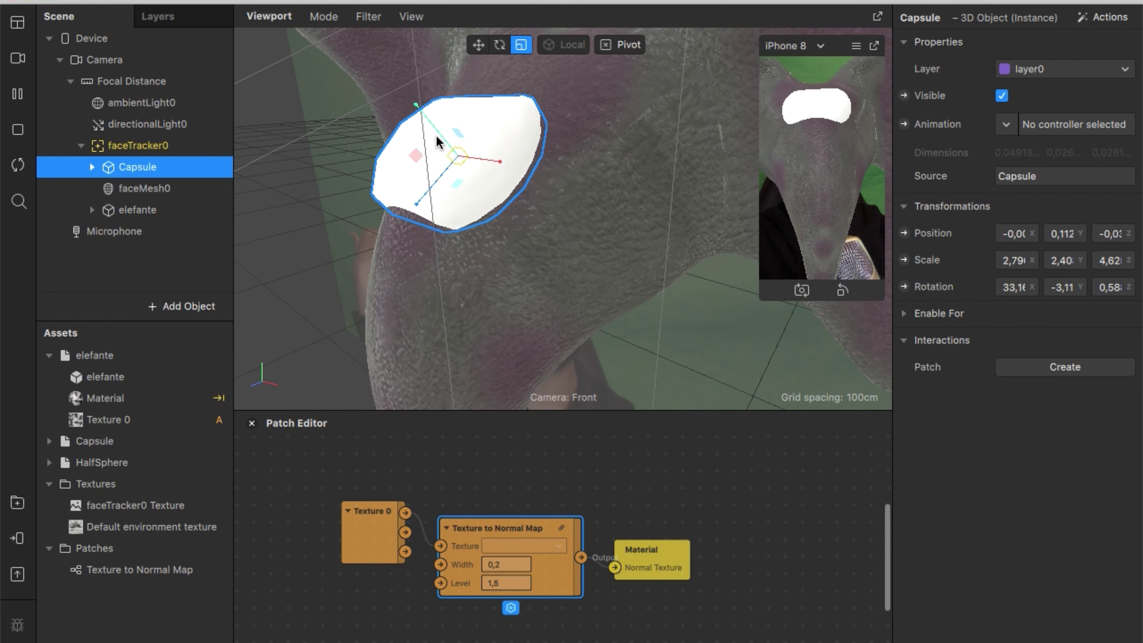
mouse_move(437, 131)
mouse_down()
mouse_move(446, 146)
mouse_move(429, 119)
mouse_up()
click(478, 45)
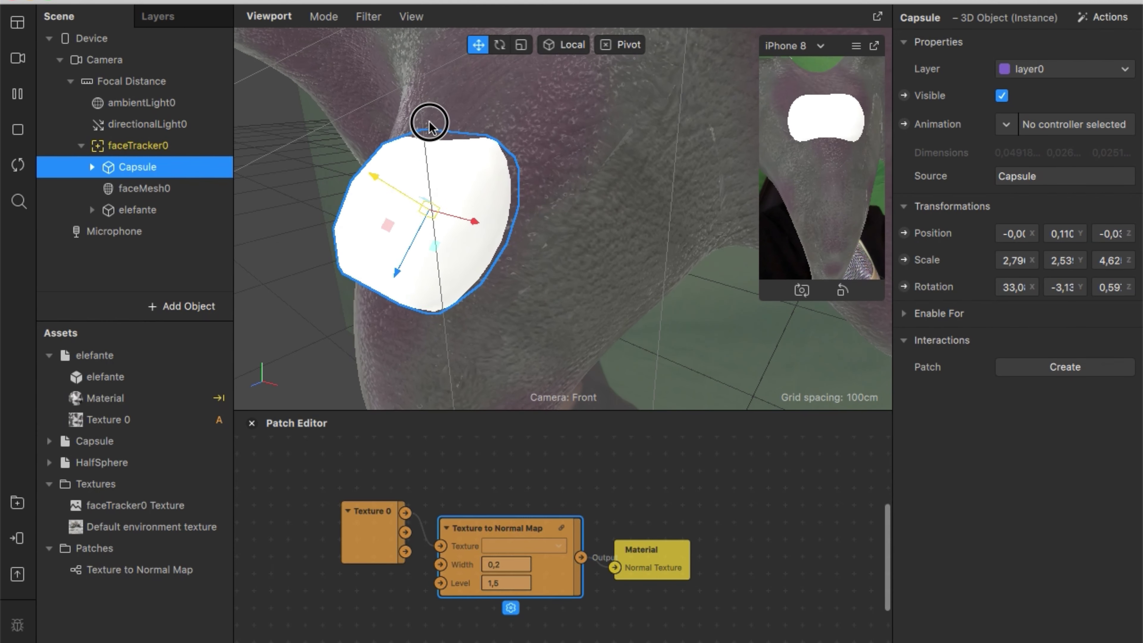
drag(409, 224, 410, 193)
Set the capsule's Rotation Y and Z both to 0.
click(1064, 286)
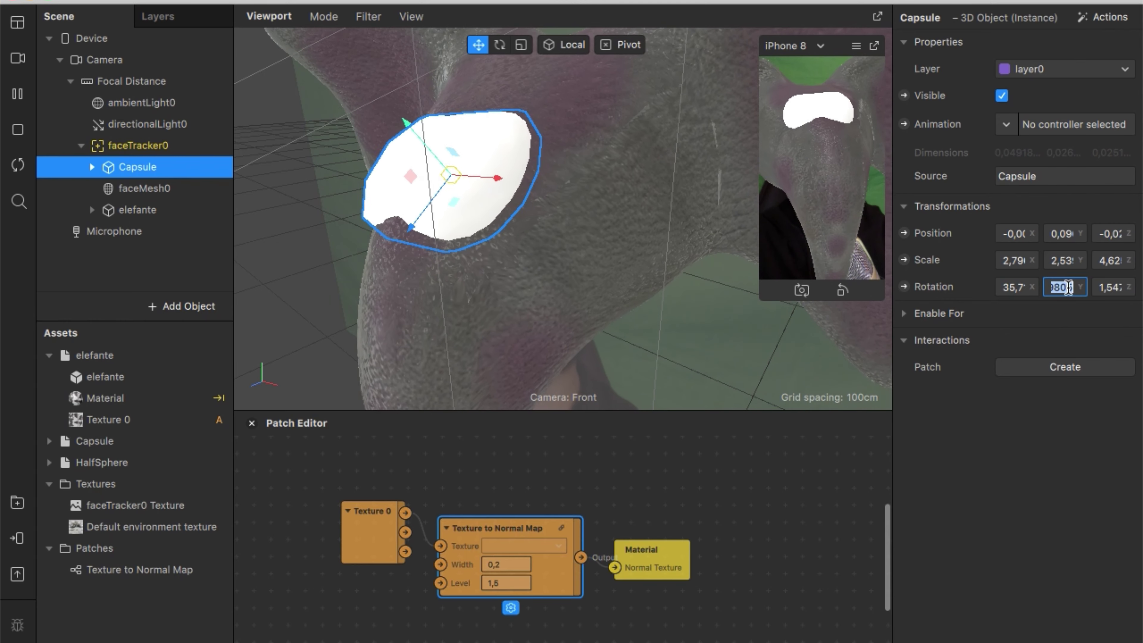
text(0)
key(Tab)
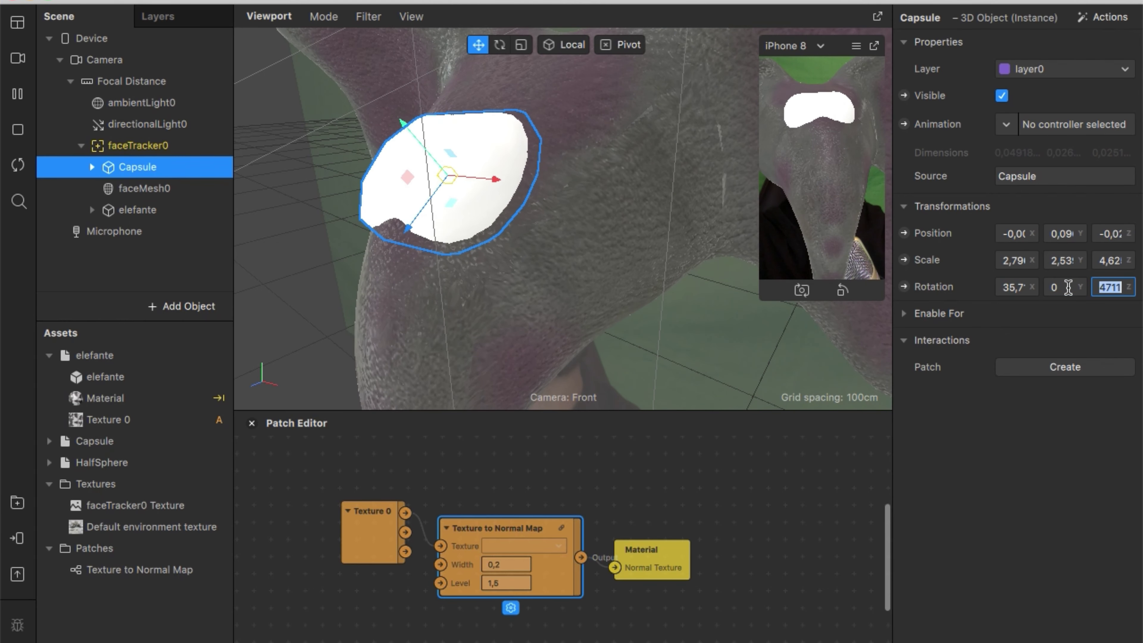
text(0)
key(Return)
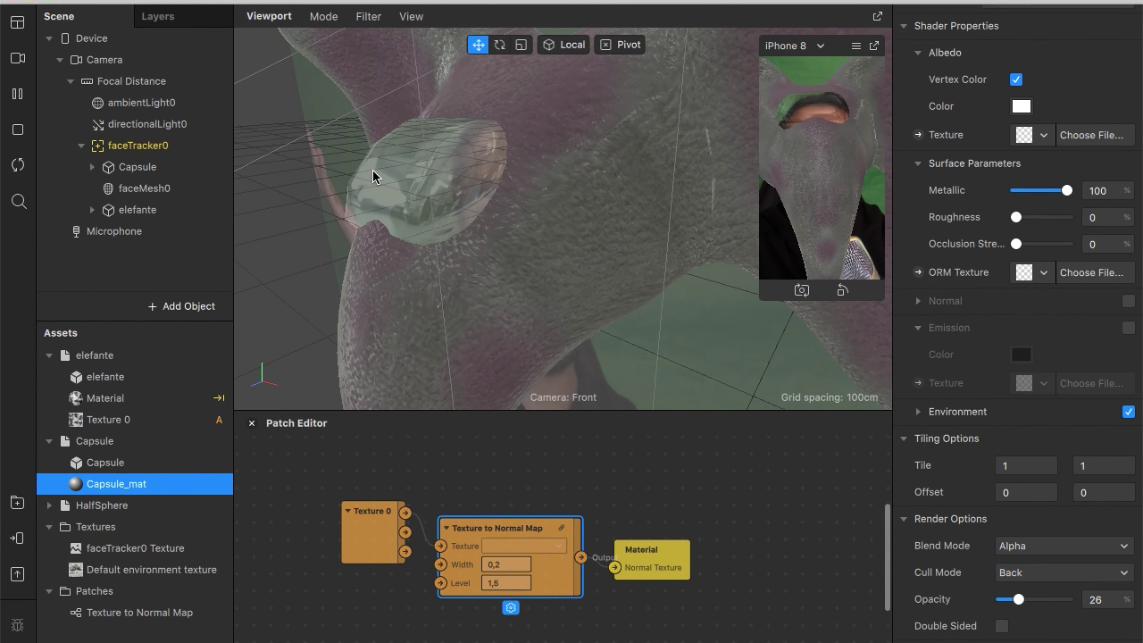
Select faceMesh0 in the Scene panel.
click(149, 192)
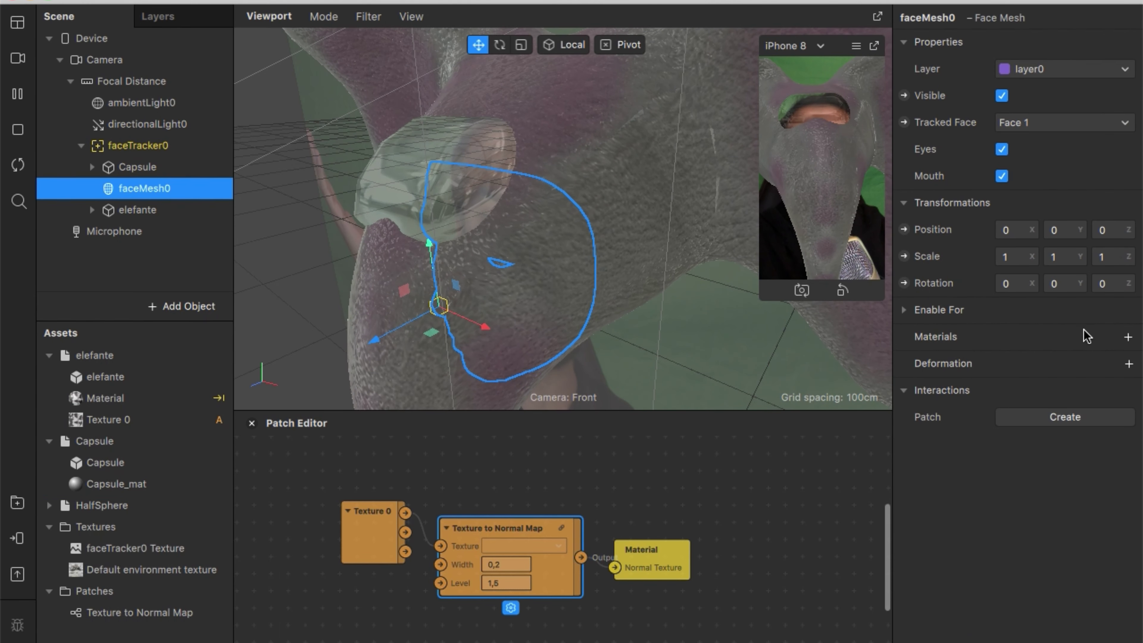
Give faceMesh0 a new material0, open its settings, and move faceMesh0 above Capsule.
click(1128, 336)
click(1008, 363)
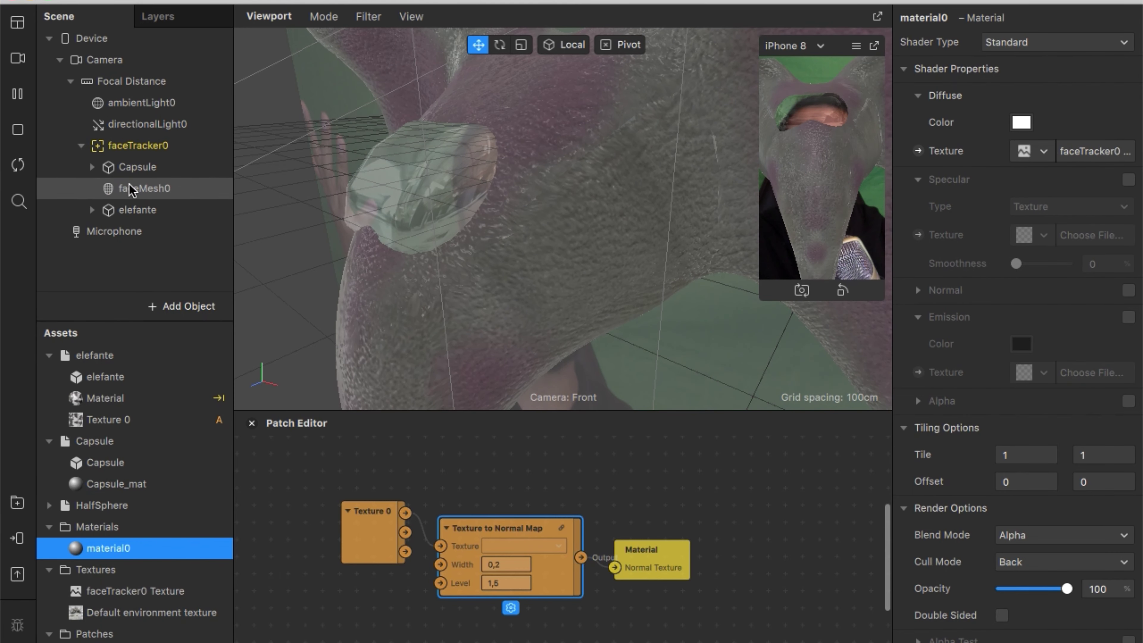
drag(130, 189, 127, 158)
Lower faceMesh0 slightly along Y, then expand the HalfSphere asset's contents.
click(493, 143)
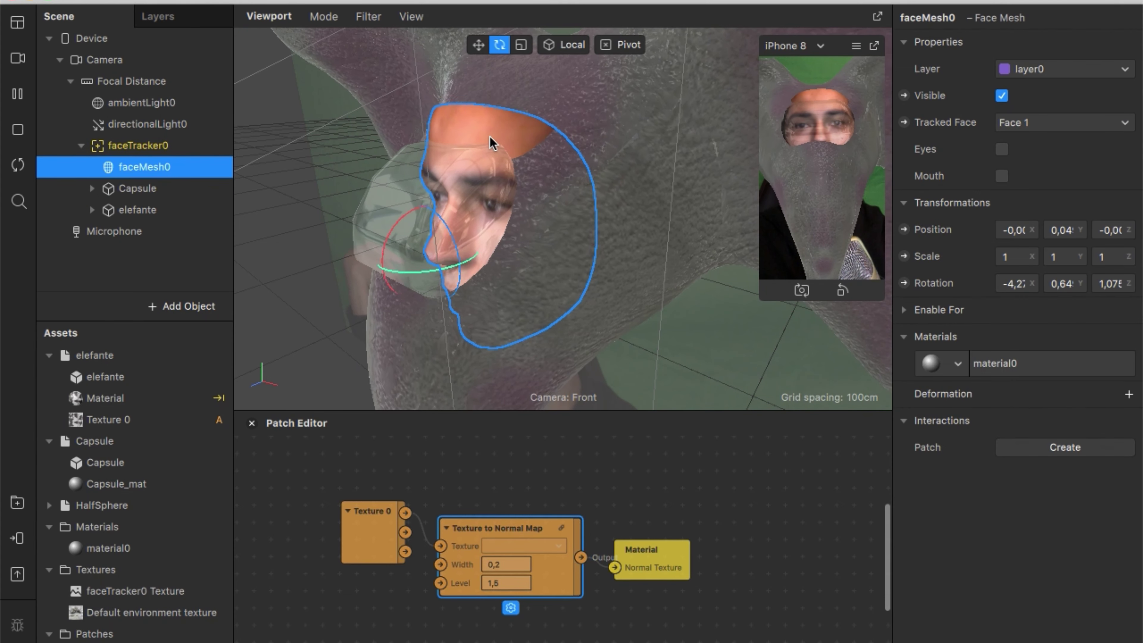
key(w)
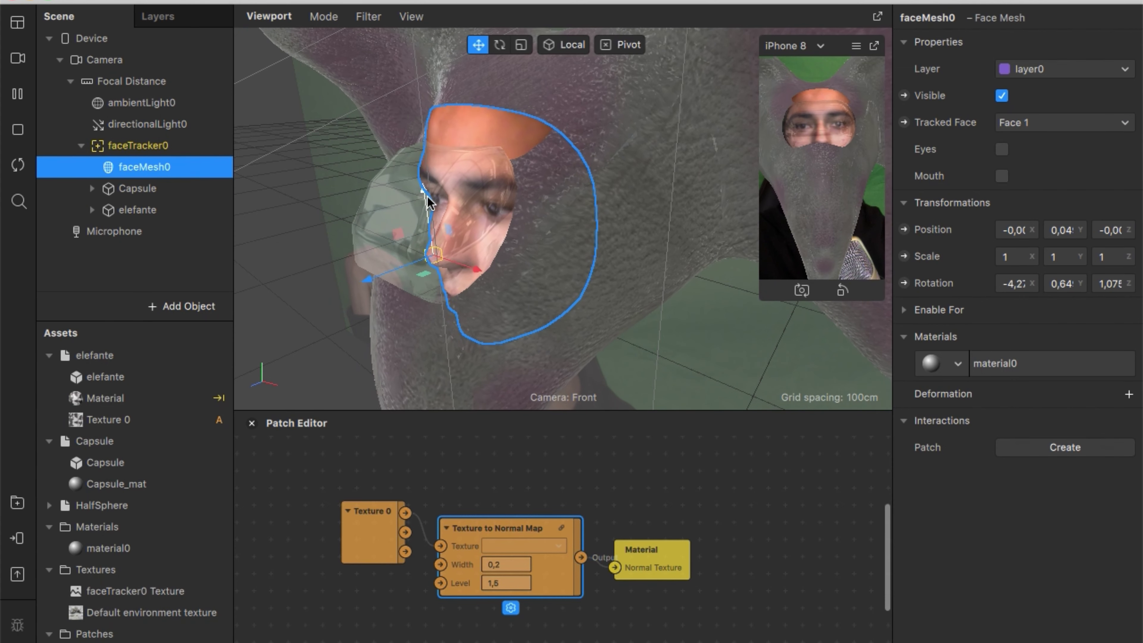
drag(425, 203, 425, 231)
click(49, 505)
key(r)
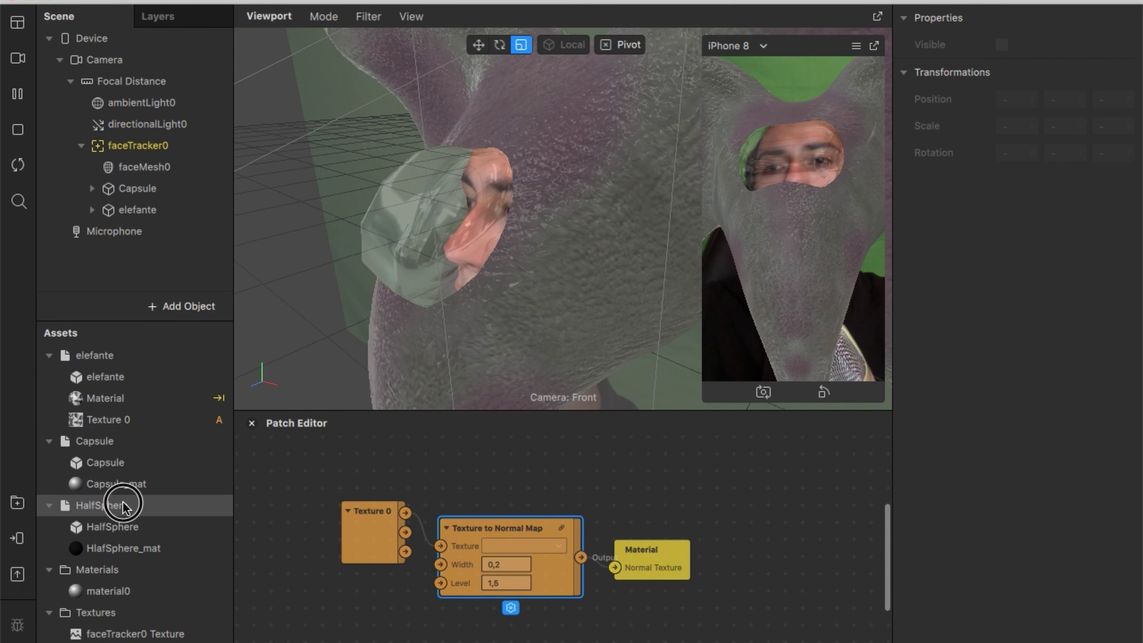
Add the HalfSphere under faceTracker0, rotated about -89,8° and scaled roughly 12,22 × 4,70 × 5,02.
click(115, 514)
click(118, 511)
drag(119, 513, 135, 167)
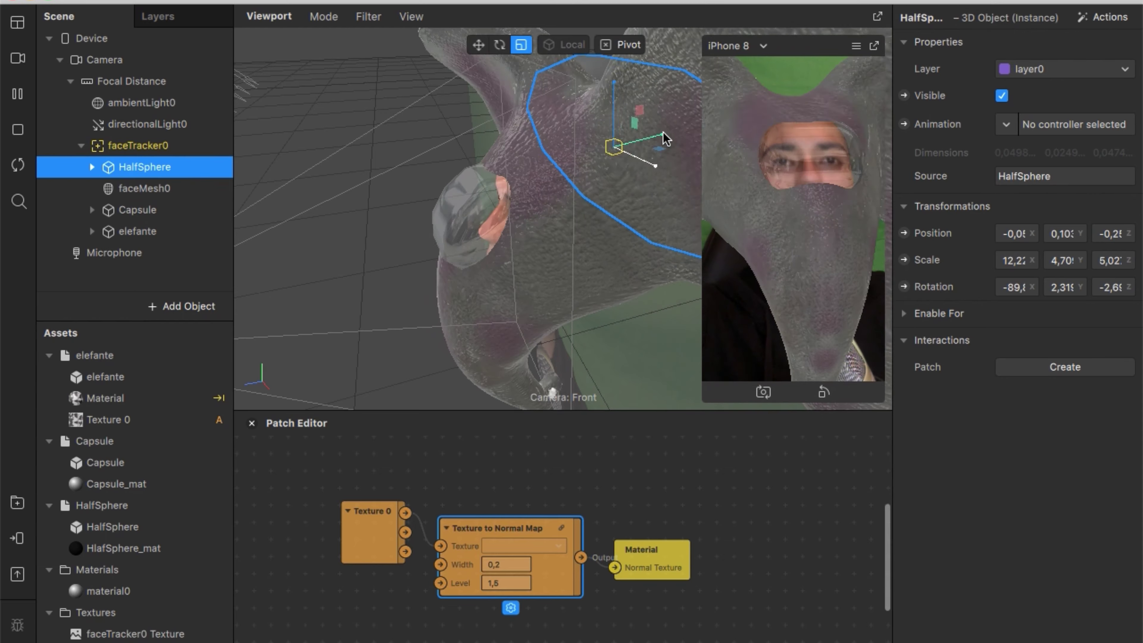
mouse_move(663, 135)
right_down()
mouse_move(602, 153)
mouse_move(690, 112)
mouse_move(682, 105)
right_up()
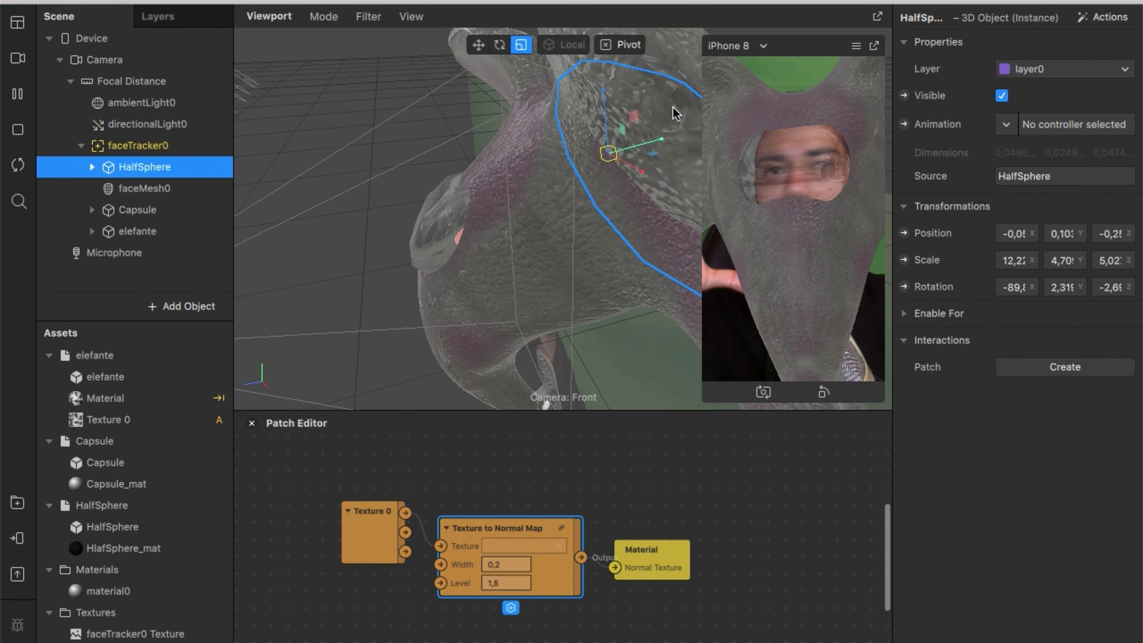